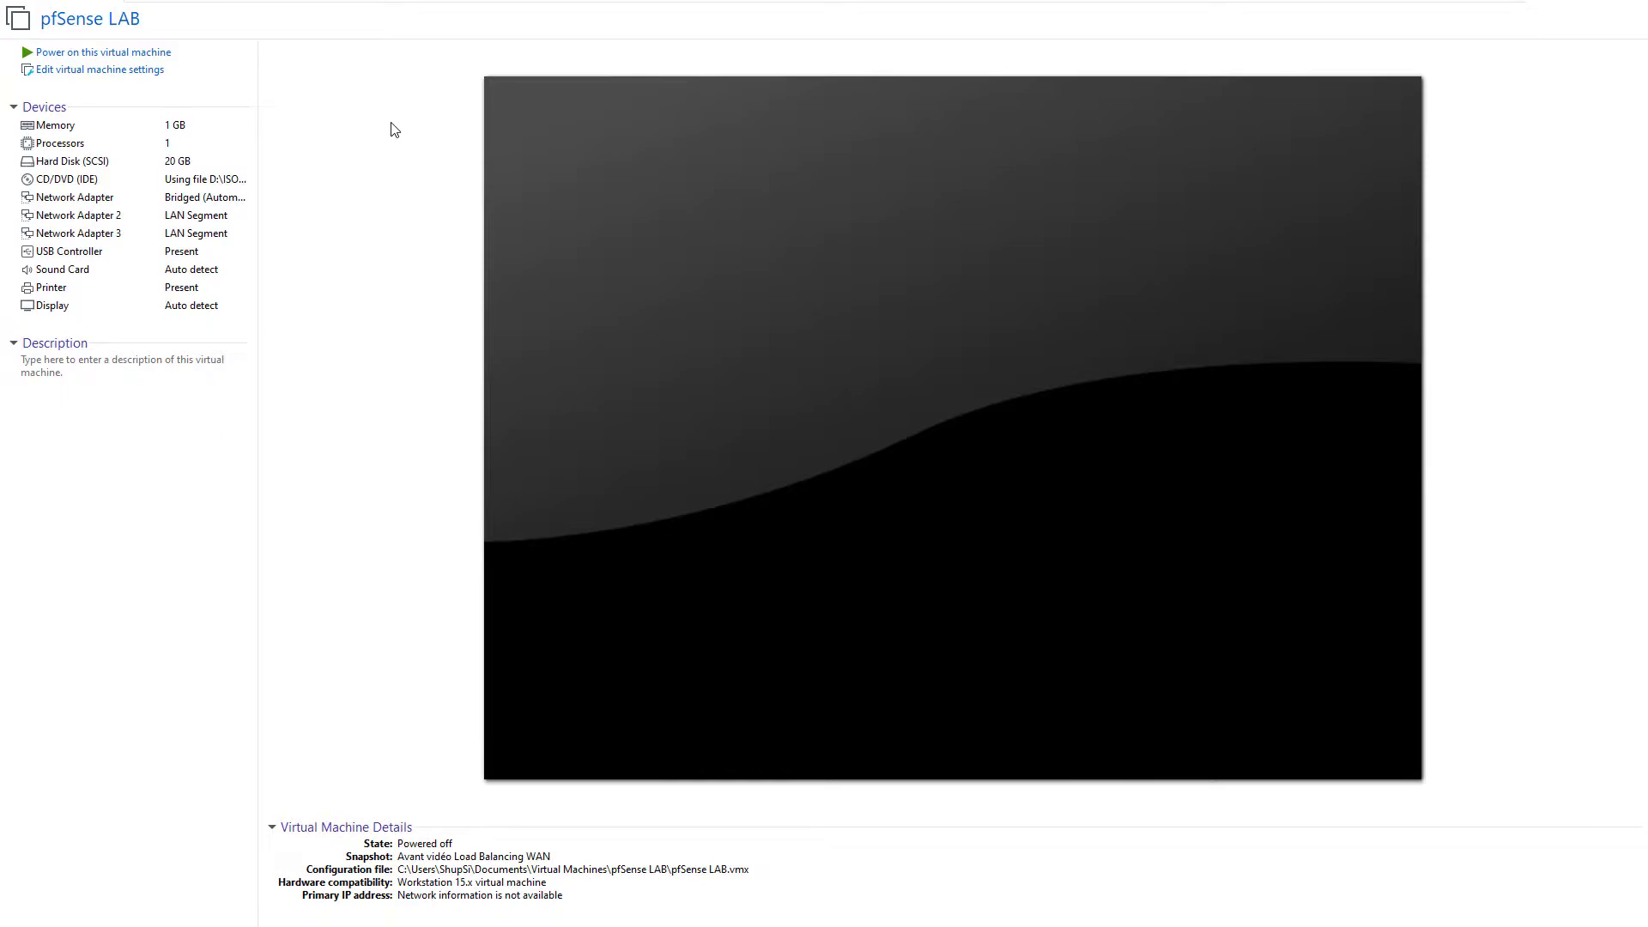
Step: Add a new NAT network adapter to the pfSense LAB VM's hardware and save the settings
{"action": "left_click", "coordinate": [142, 71]}
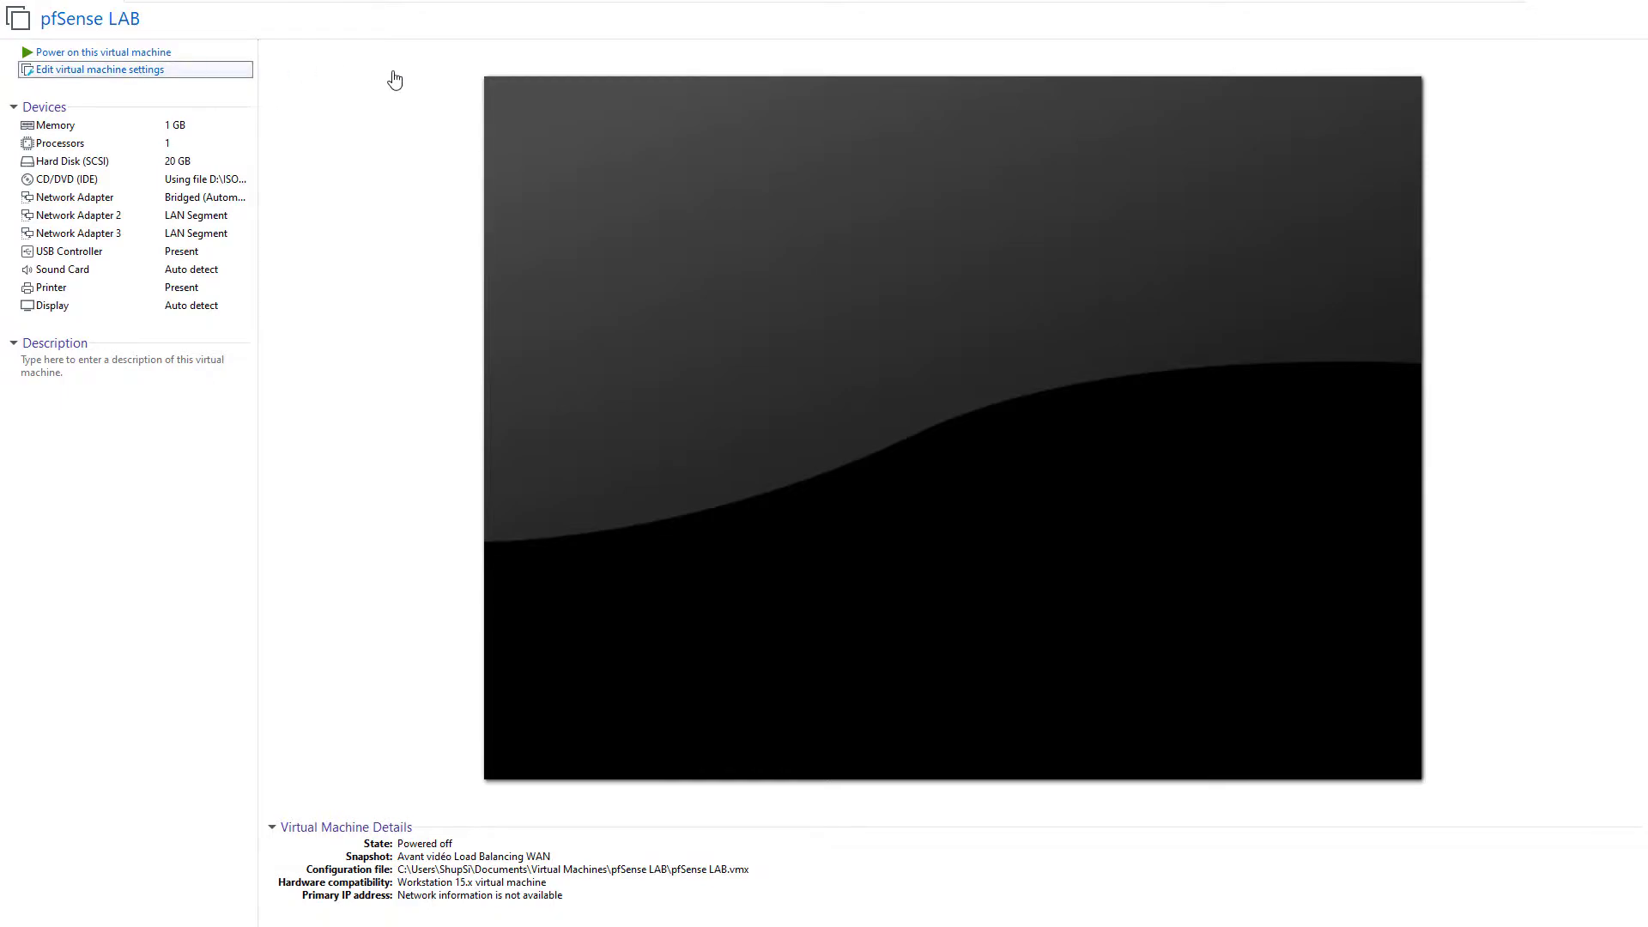
{"action": "left_click", "coordinate": [712, 709]}
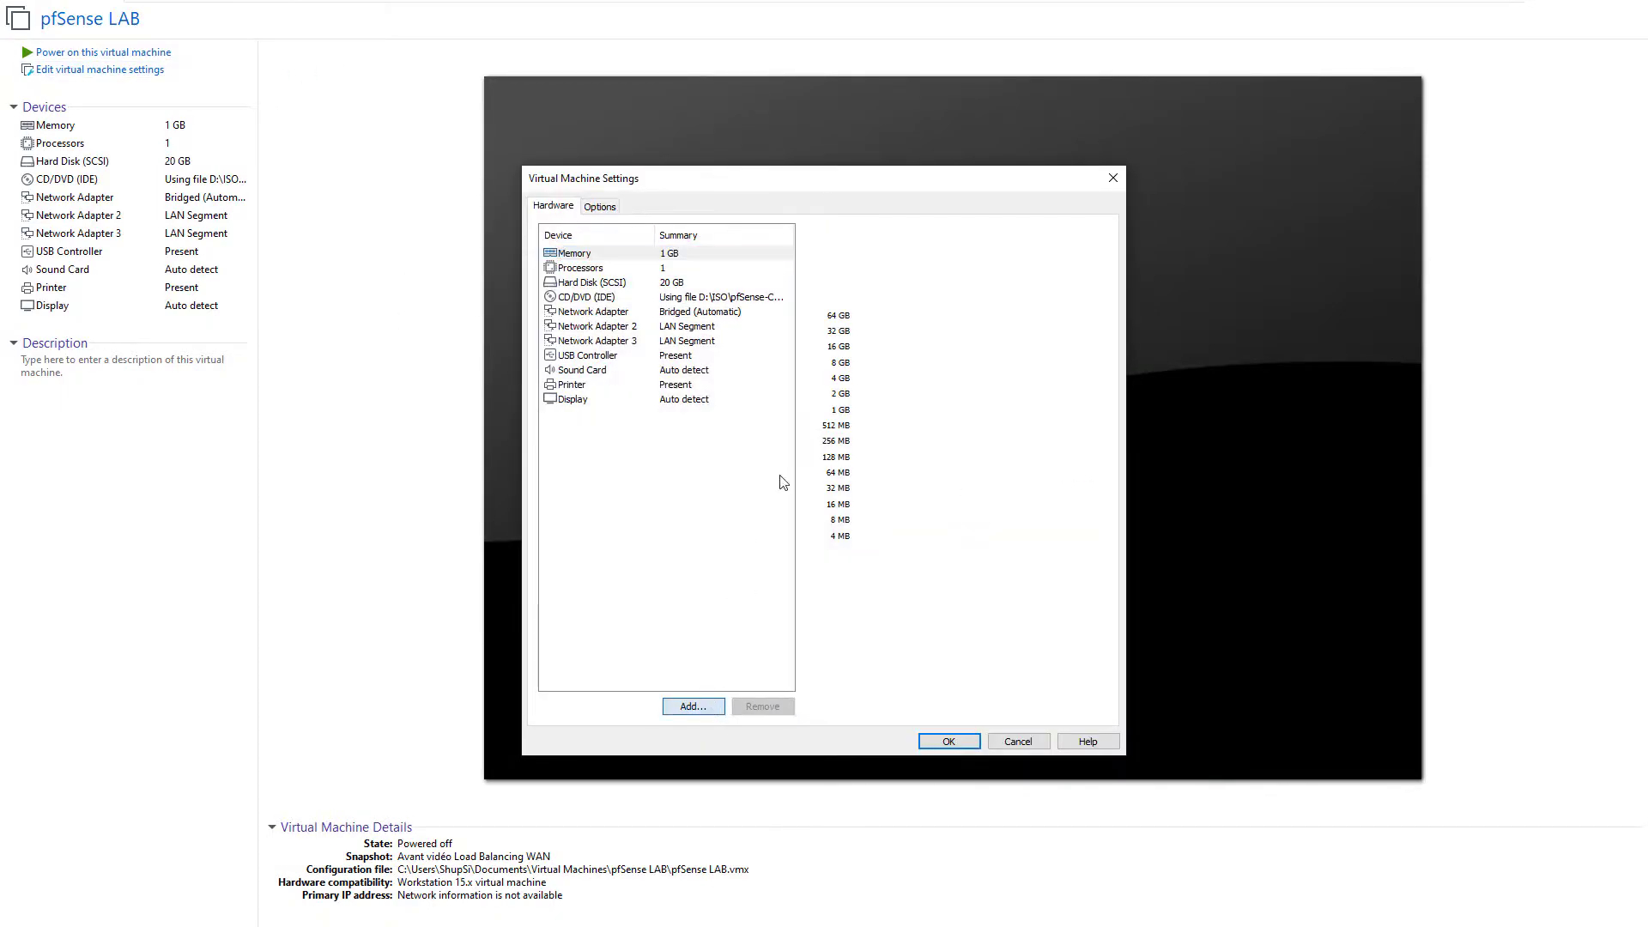
{"action": "left_click", "coordinate": [697, 432]}
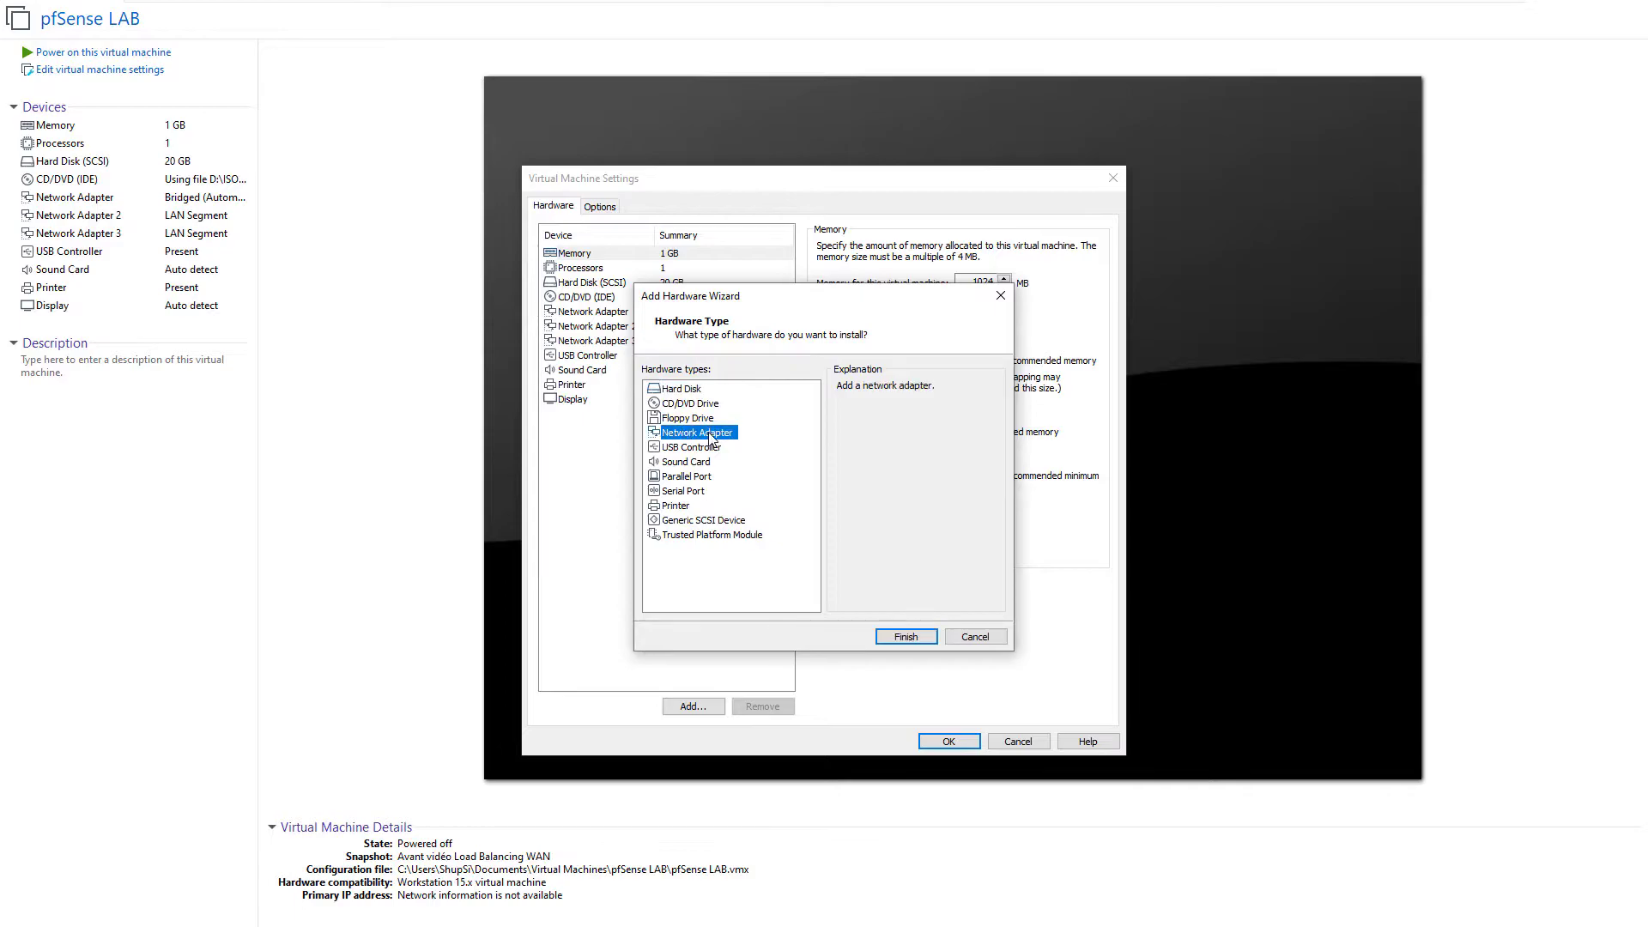
{"action": "left_click", "coordinate": [904, 636]}
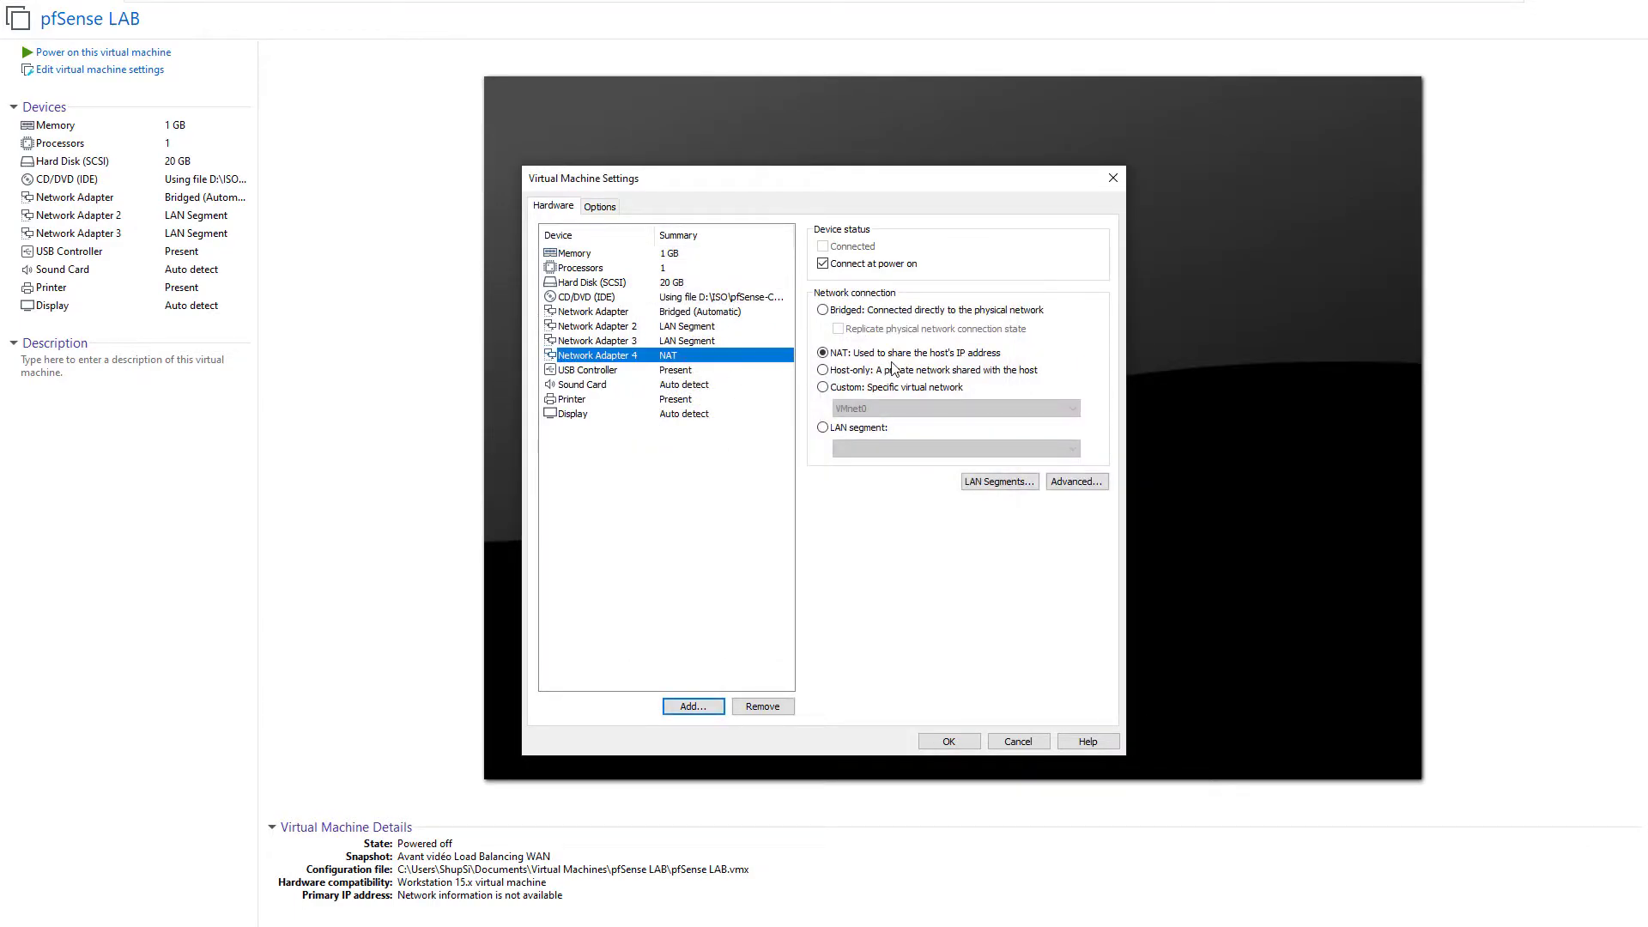
{"action": "left_click", "coordinate": [948, 741]}
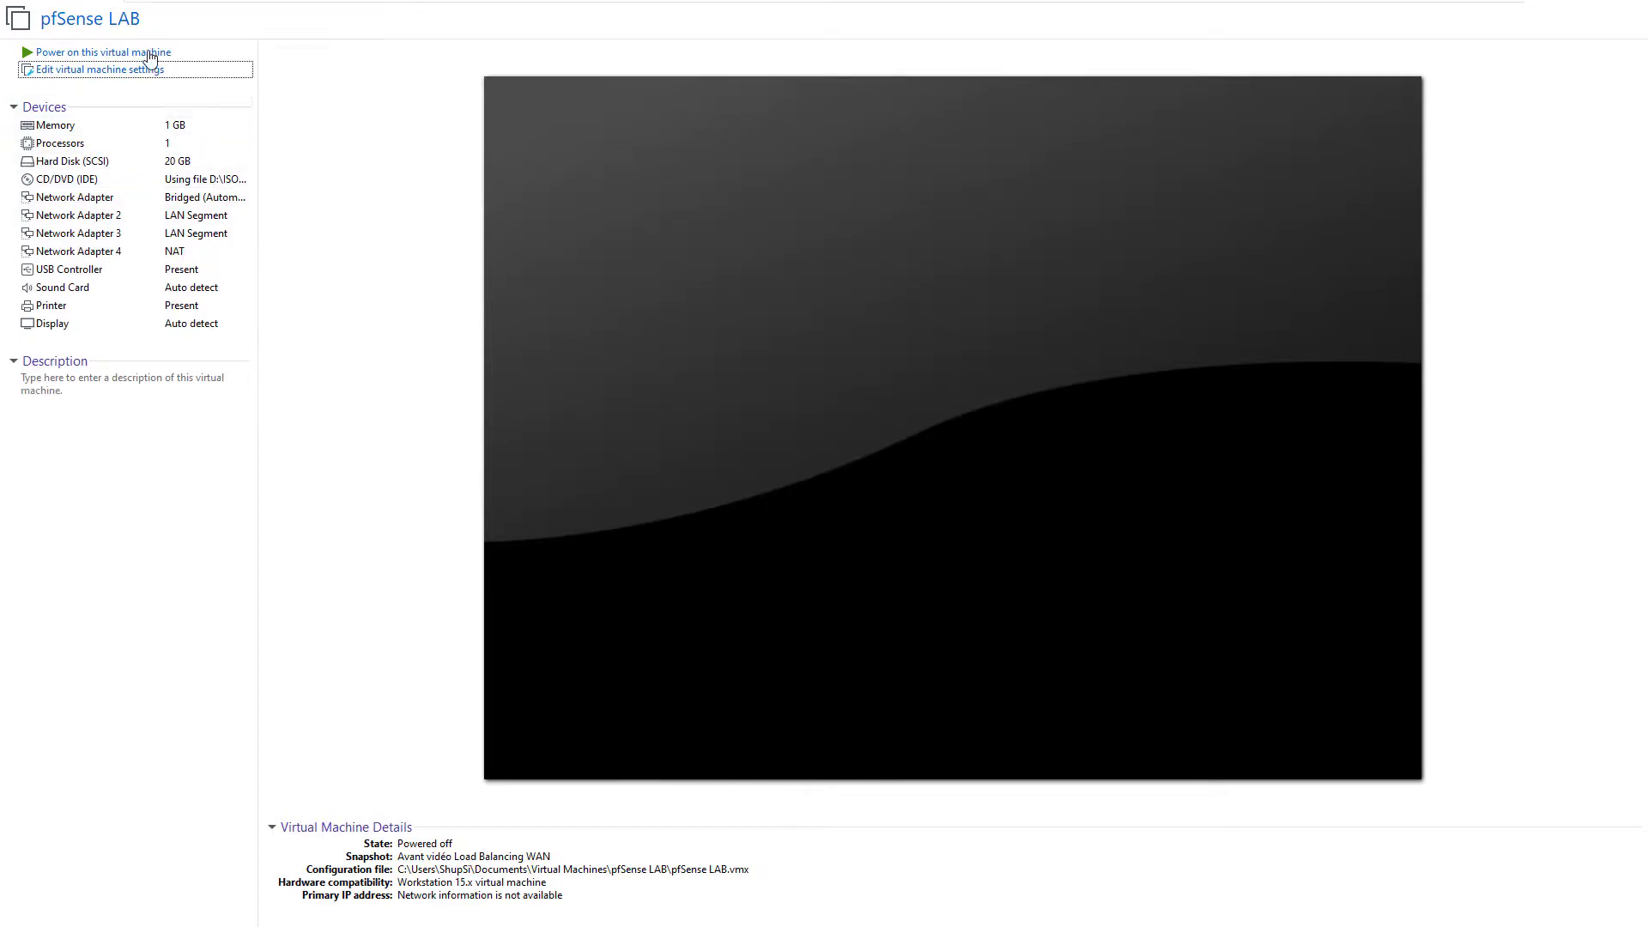
Step: Power on the pfSense LAB VM and sign in at the console as admin
{"action": "left_click", "coordinate": [94, 52]}
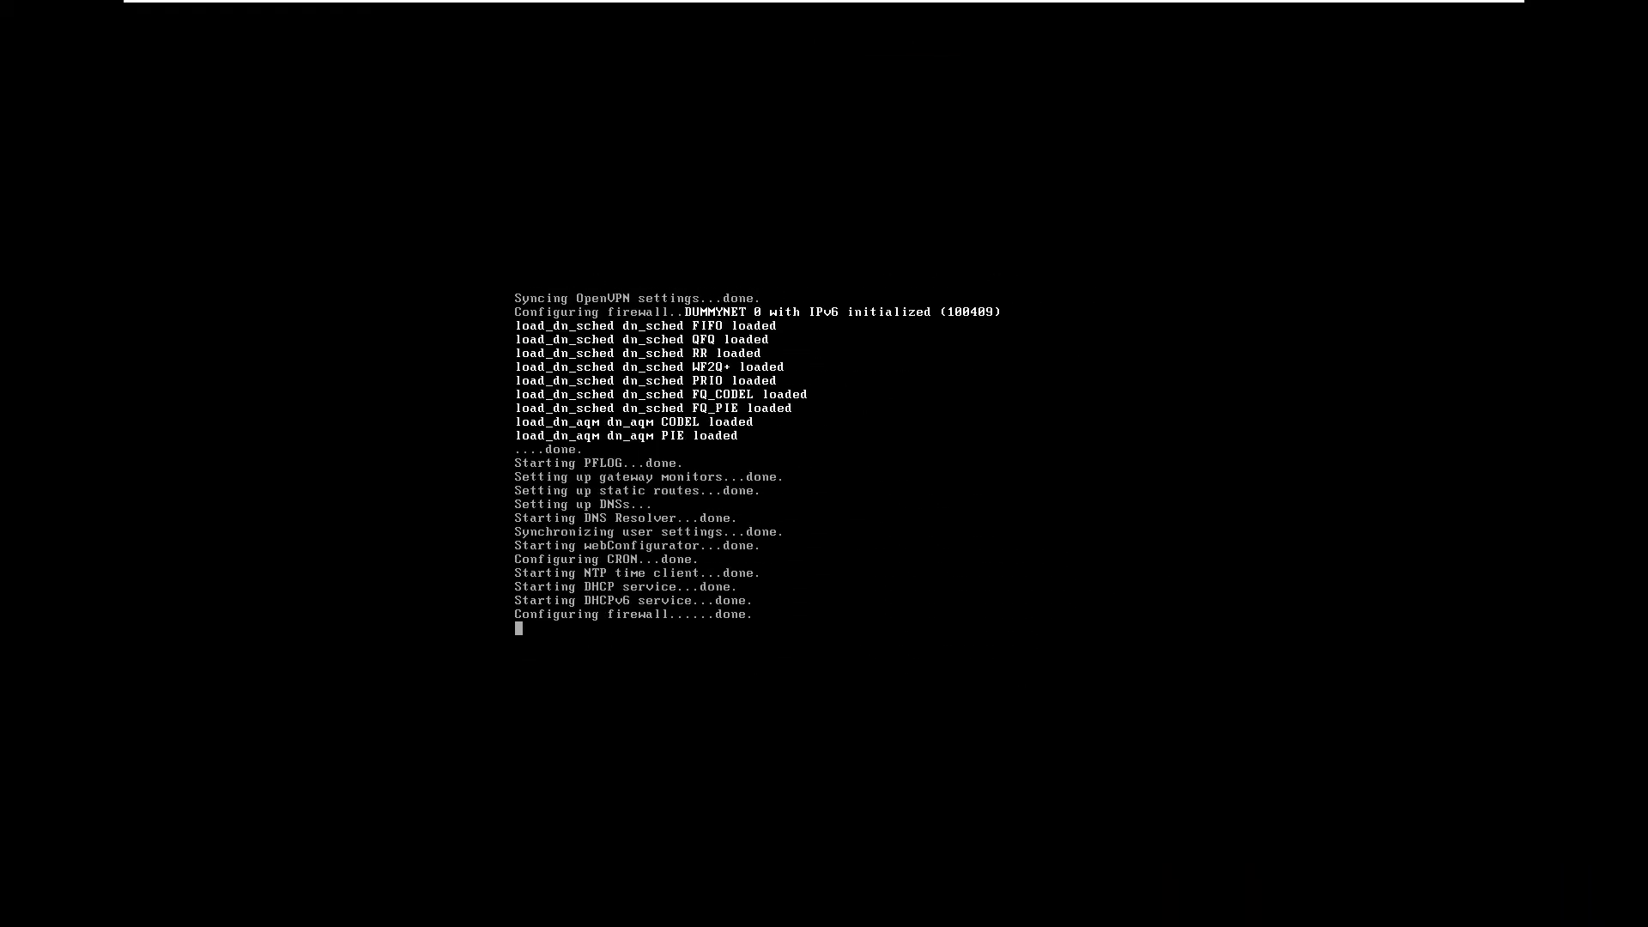
{"action": "type", "text": "admin"}
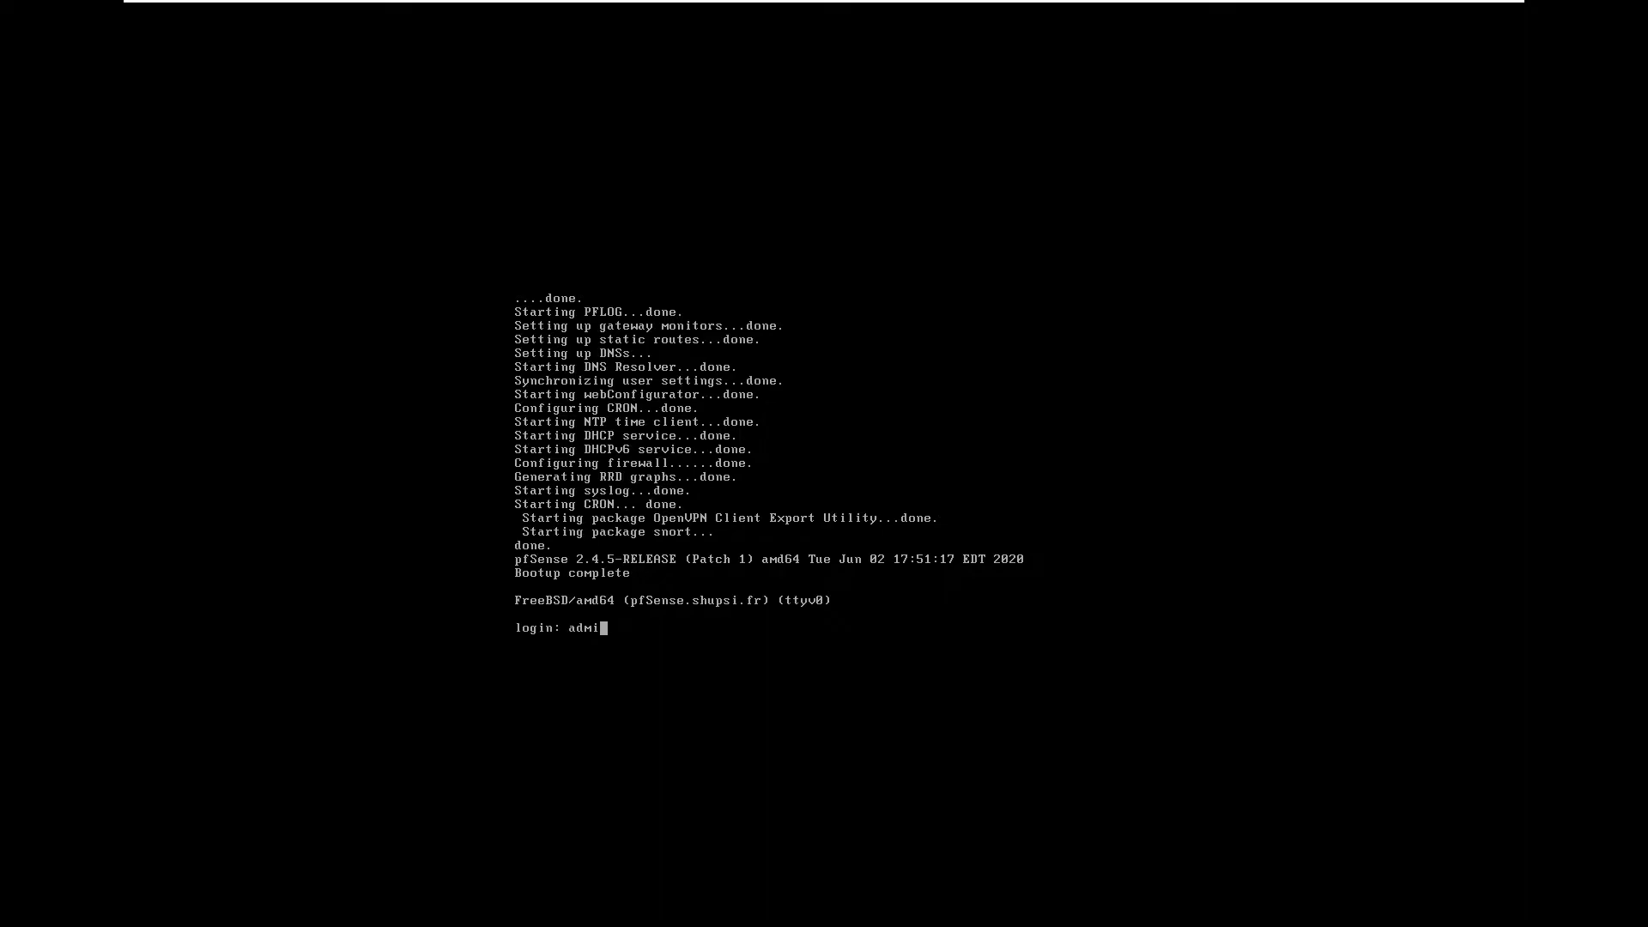
{"action": "key", "text": "Return"}
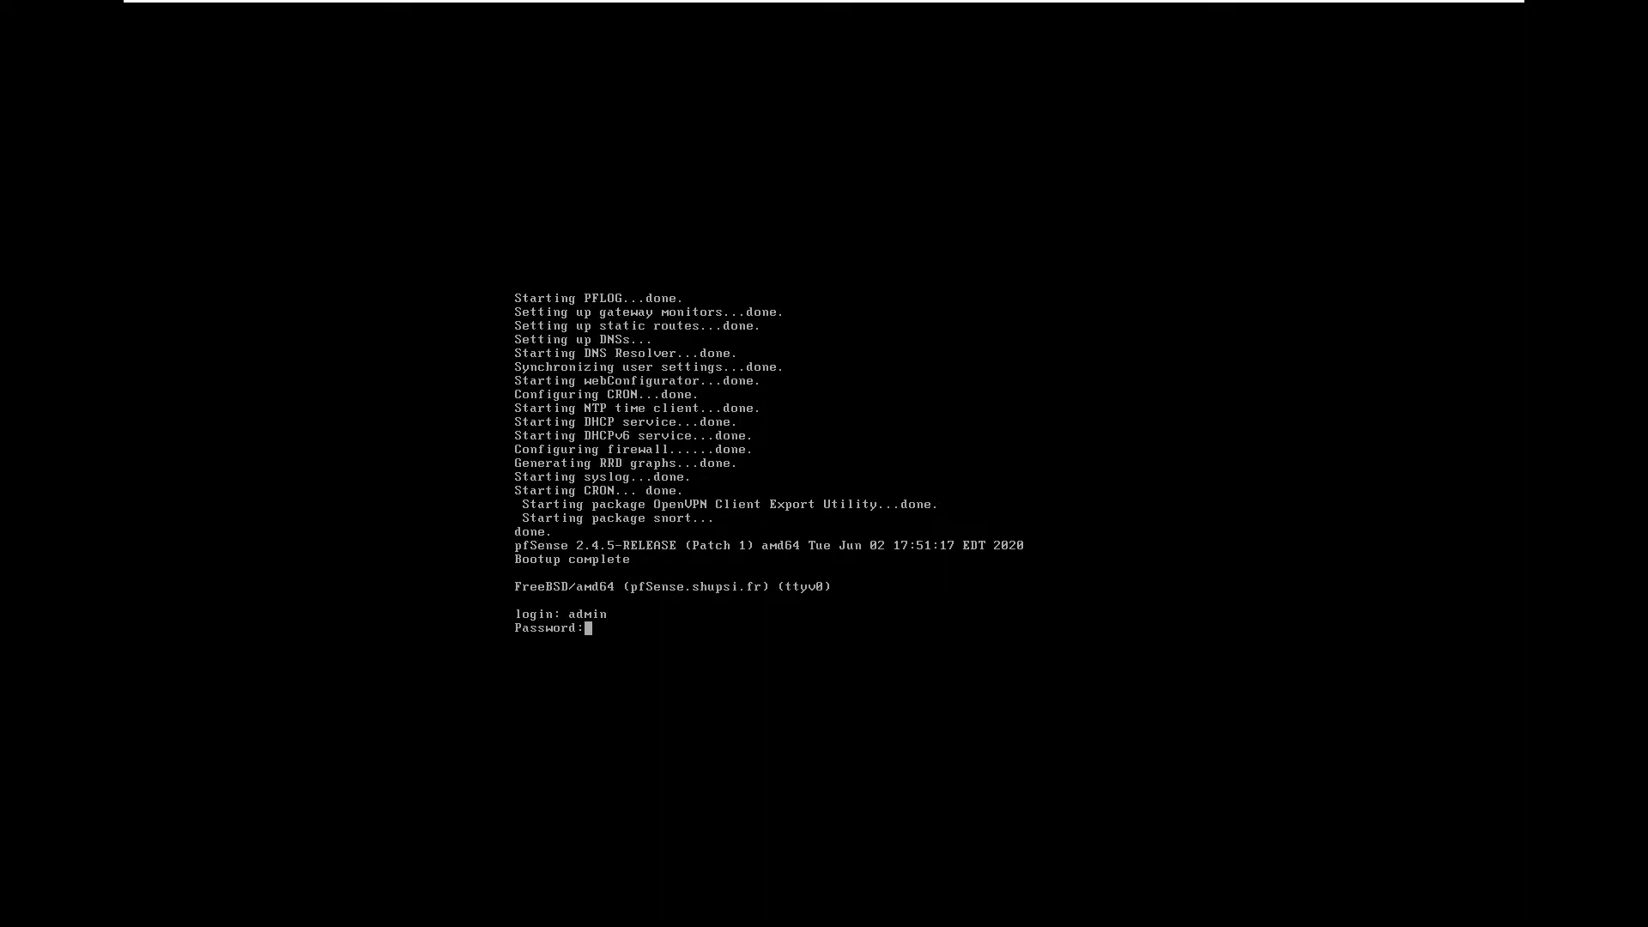
{"action": "key", "text": "Return"}
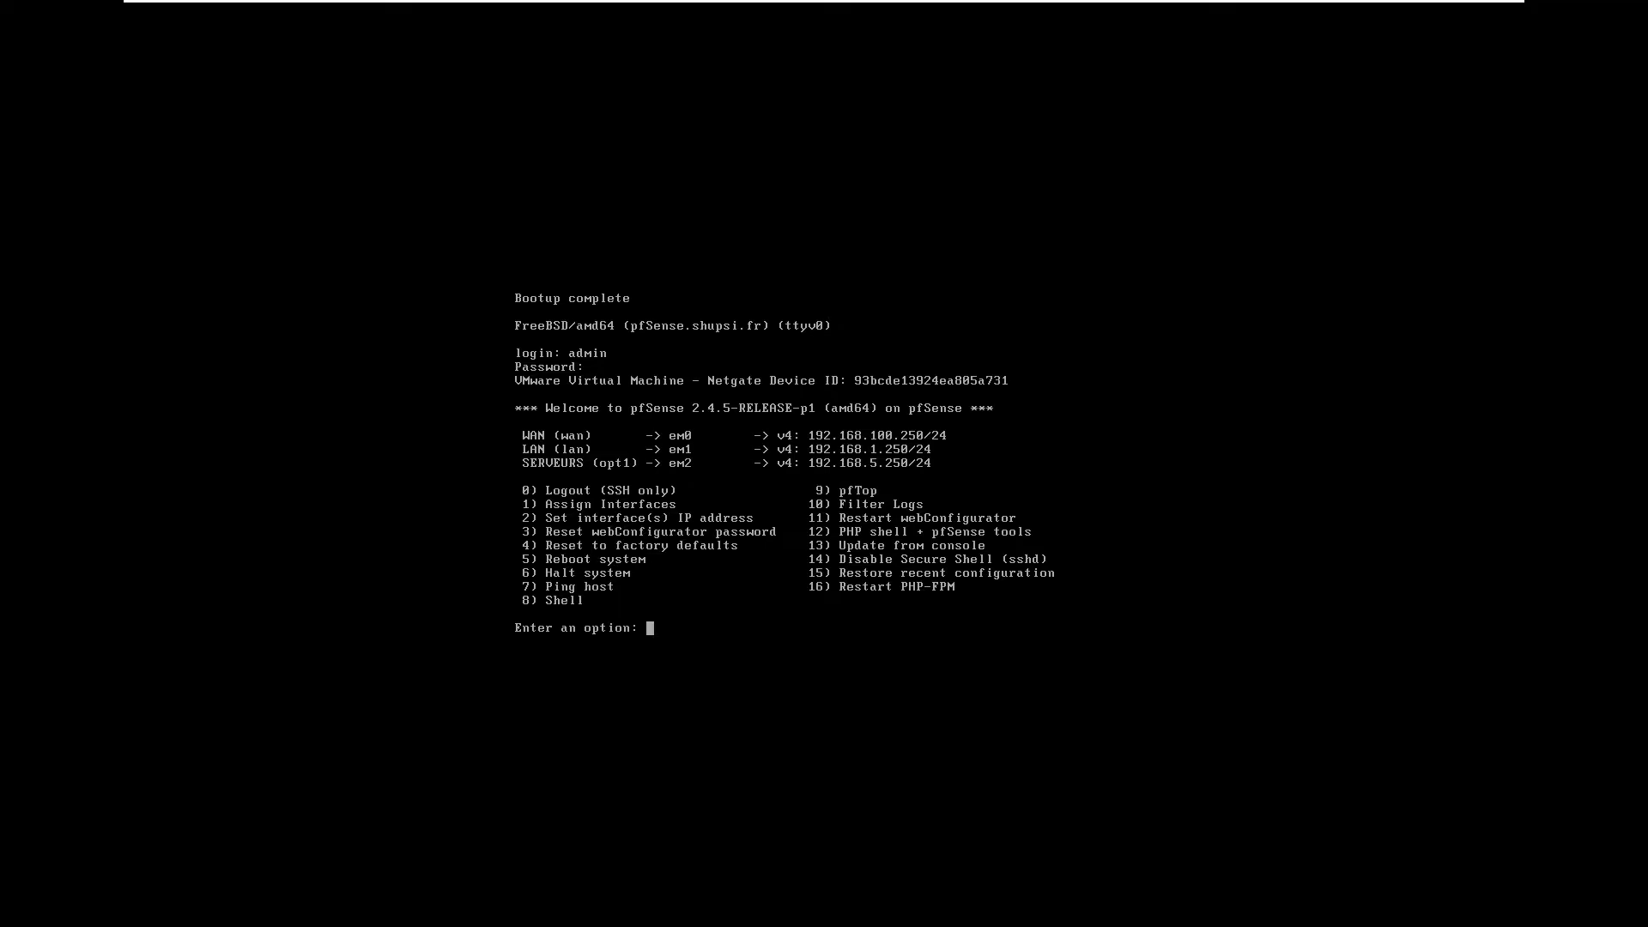
Step: Start interface reassignment with console option 1 and decline VLAN setup
{"action": "type", "text": "1"}
{"action": "key", "text": "Return"}
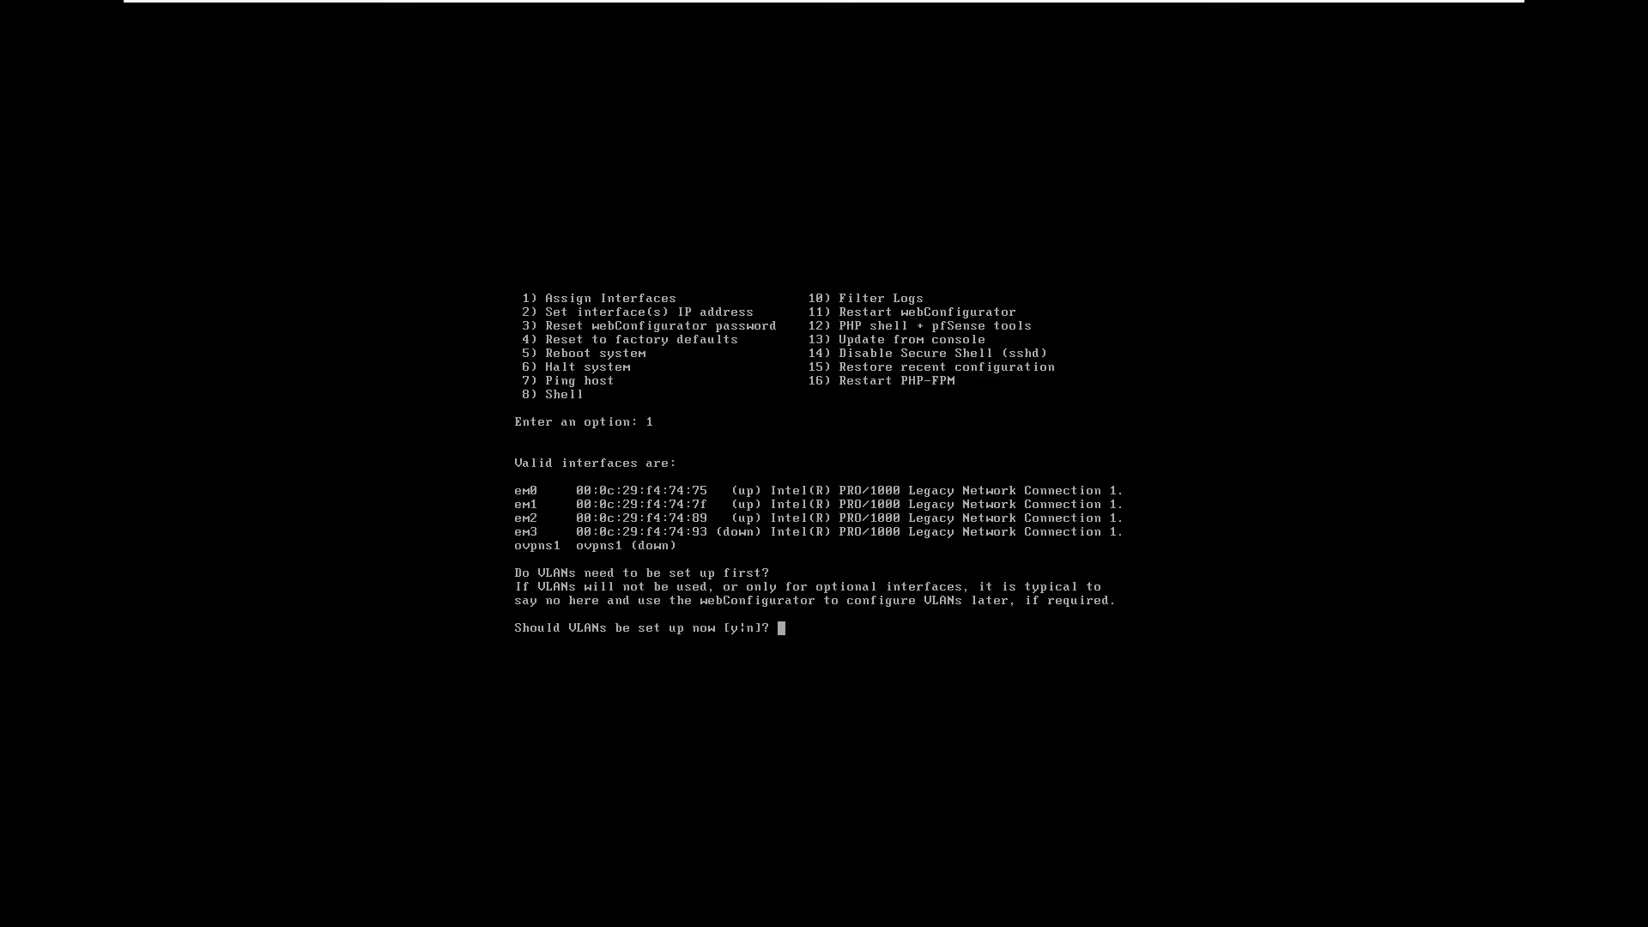
{"action": "type", "text": "n"}
{"action": "key", "text": "Return"}
Step: Assign em0 as WAN, em1 as LAN, em2 as SERVEURS, em3 as OPT2, and confirm
{"action": "type", "text": "em0"}
{"action": "key", "text": "Return"}
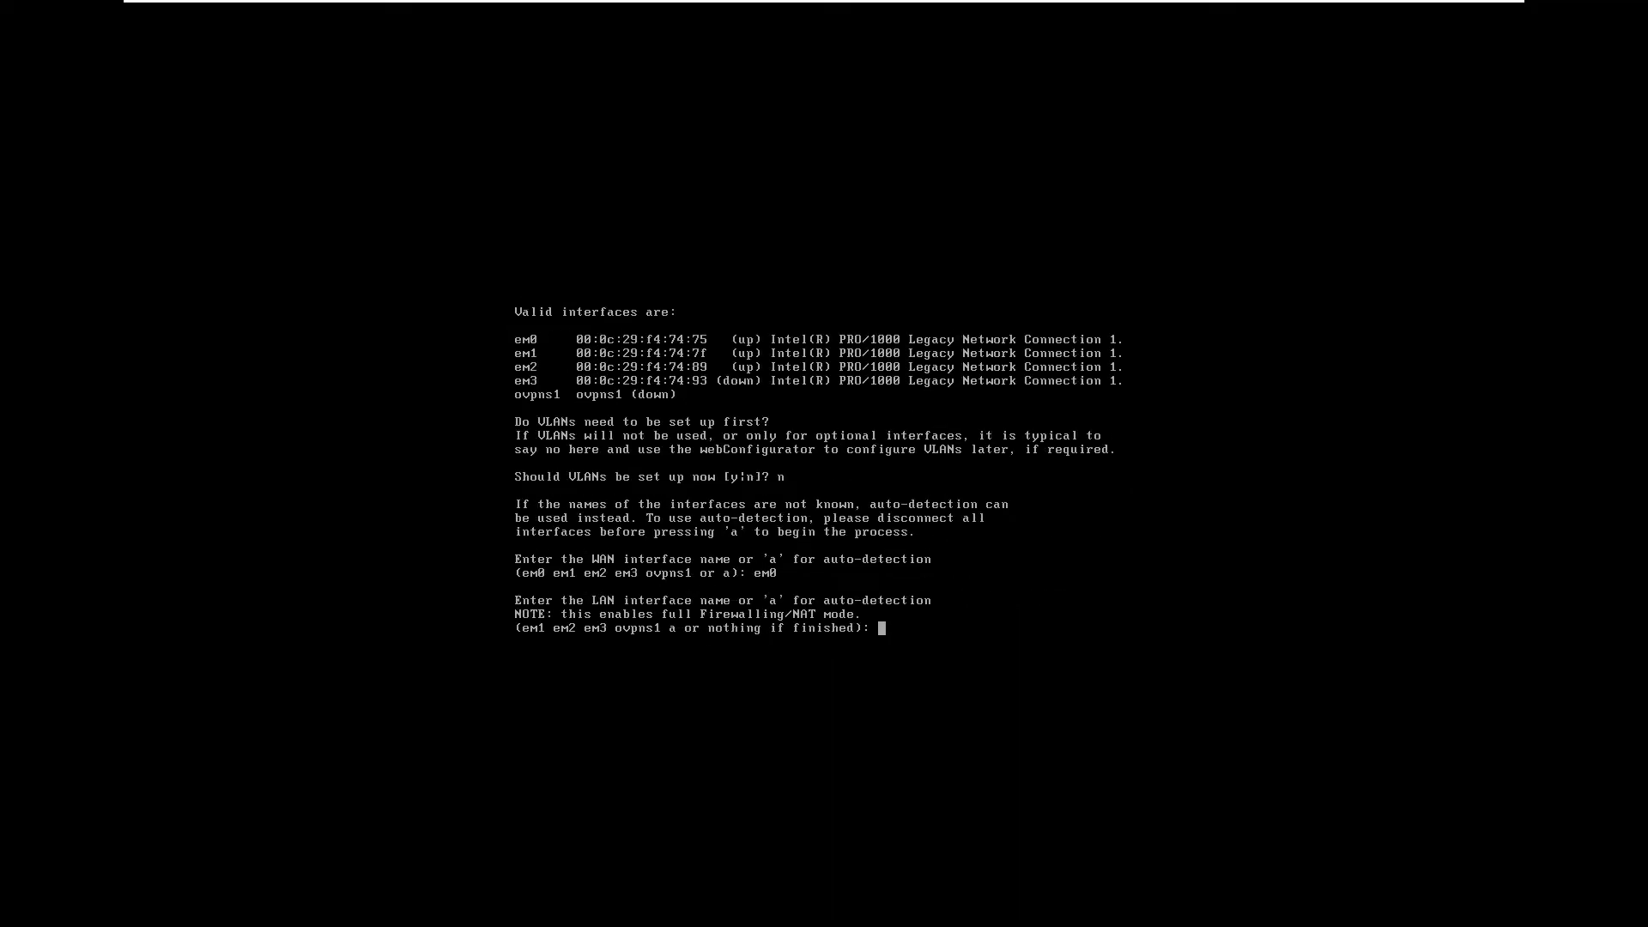
{"action": "type", "text": "em1"}
{"action": "key", "text": "Return"}
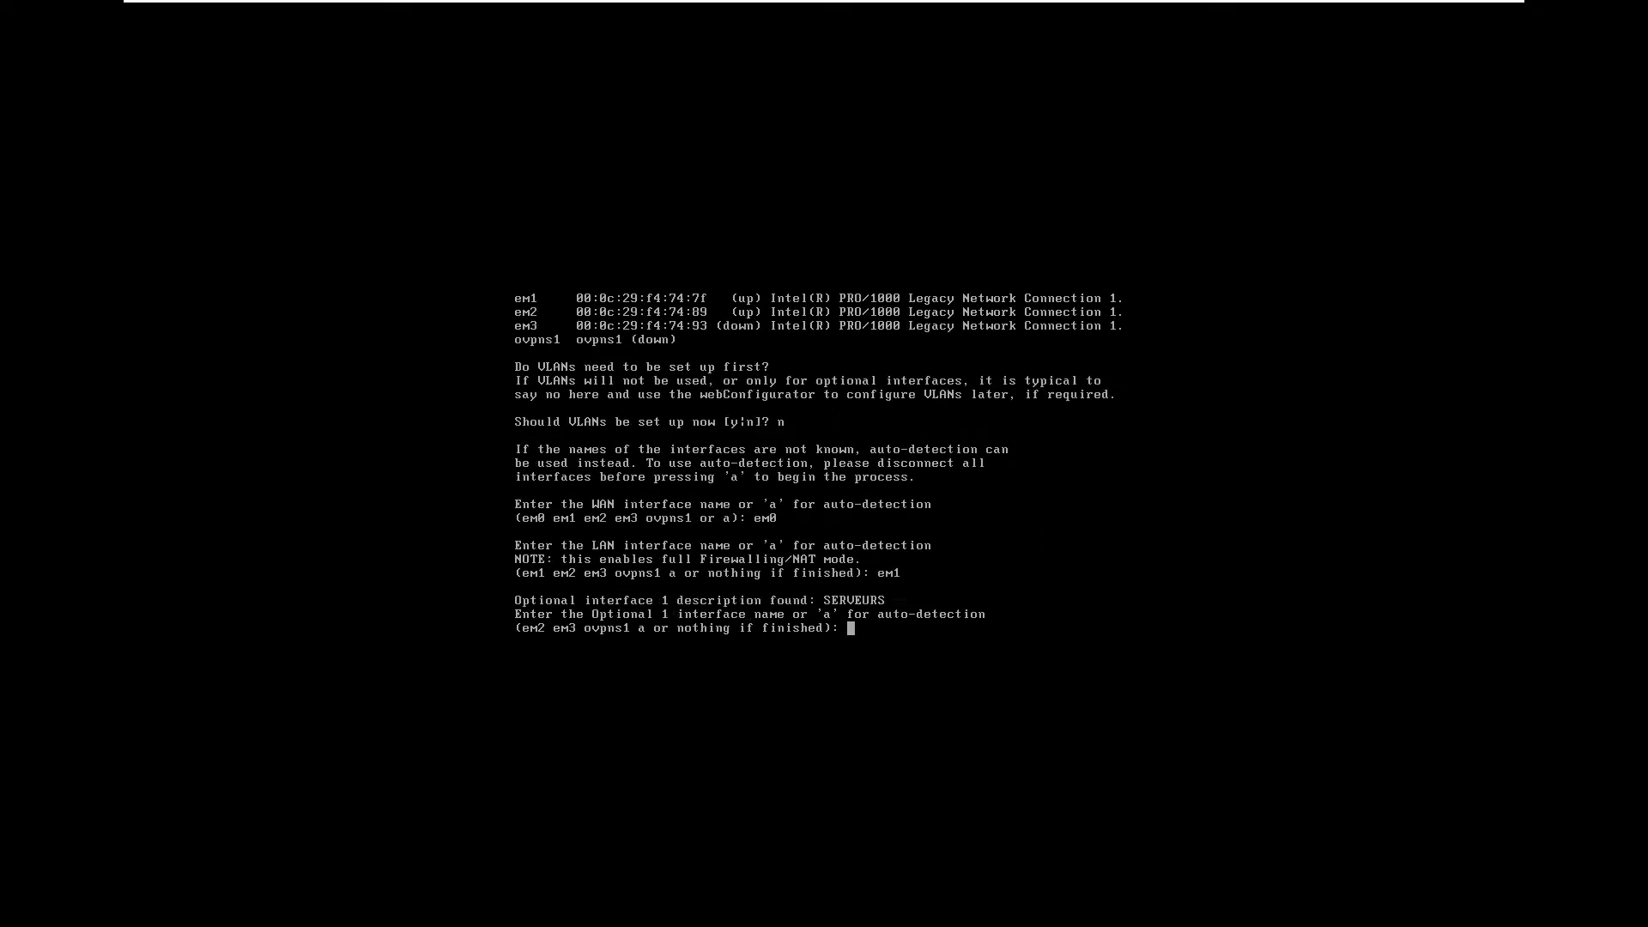
{"action": "type", "text": "em2"}
{"action": "key", "text": "Return"}
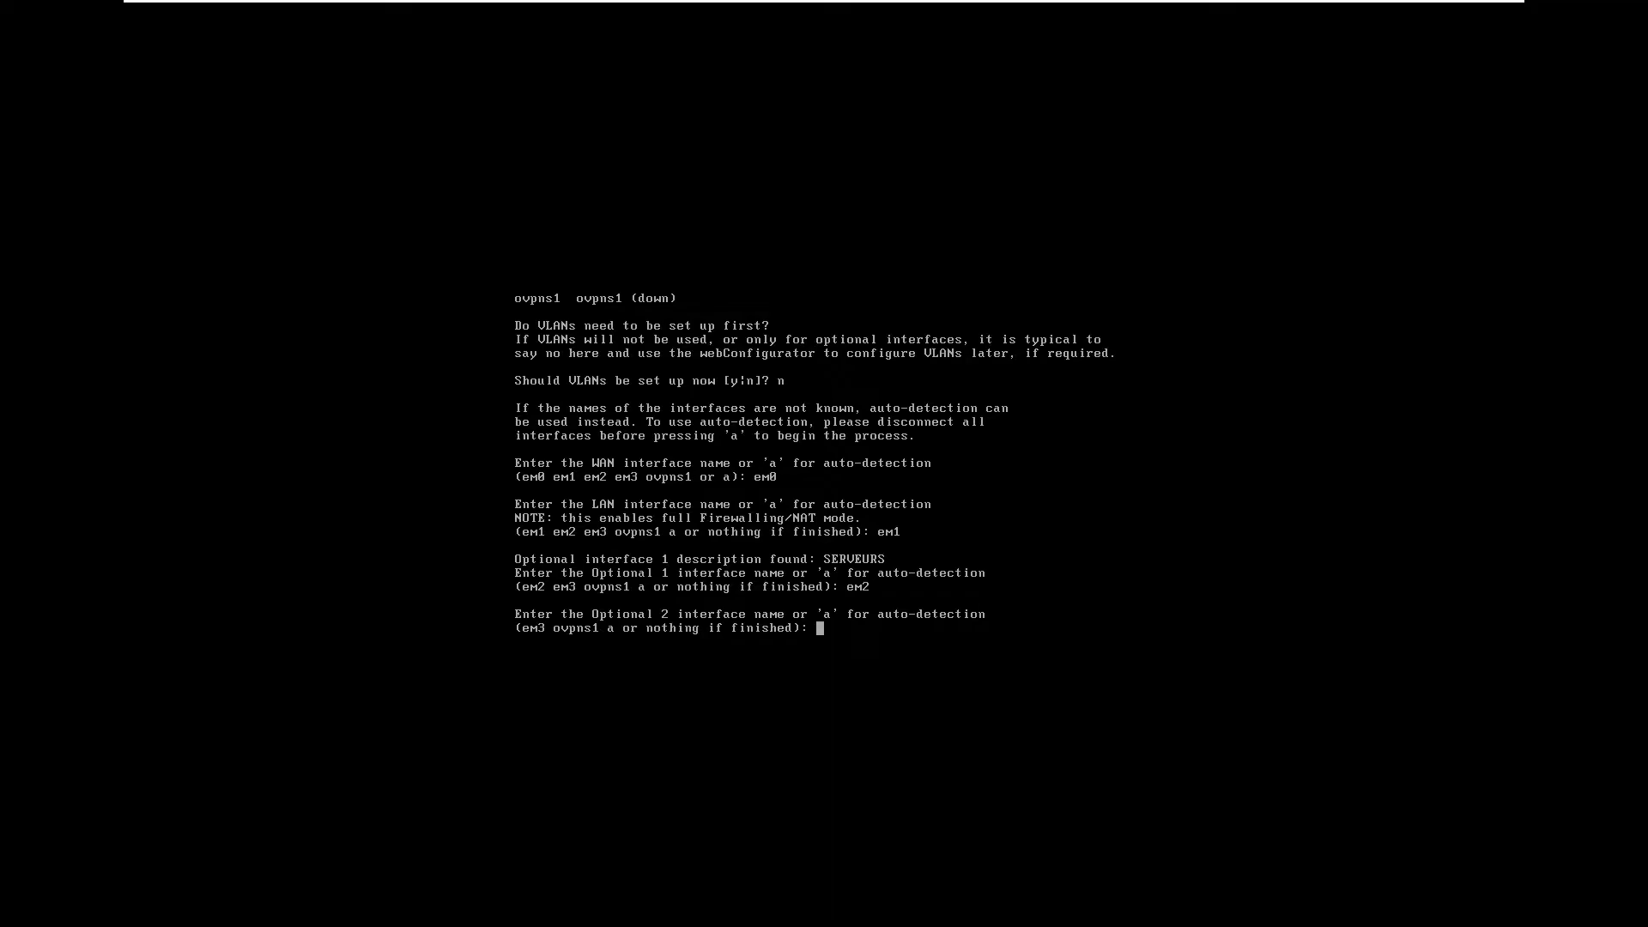
{"action": "type", "text": "em3"}
{"action": "key", "text": "Return"}
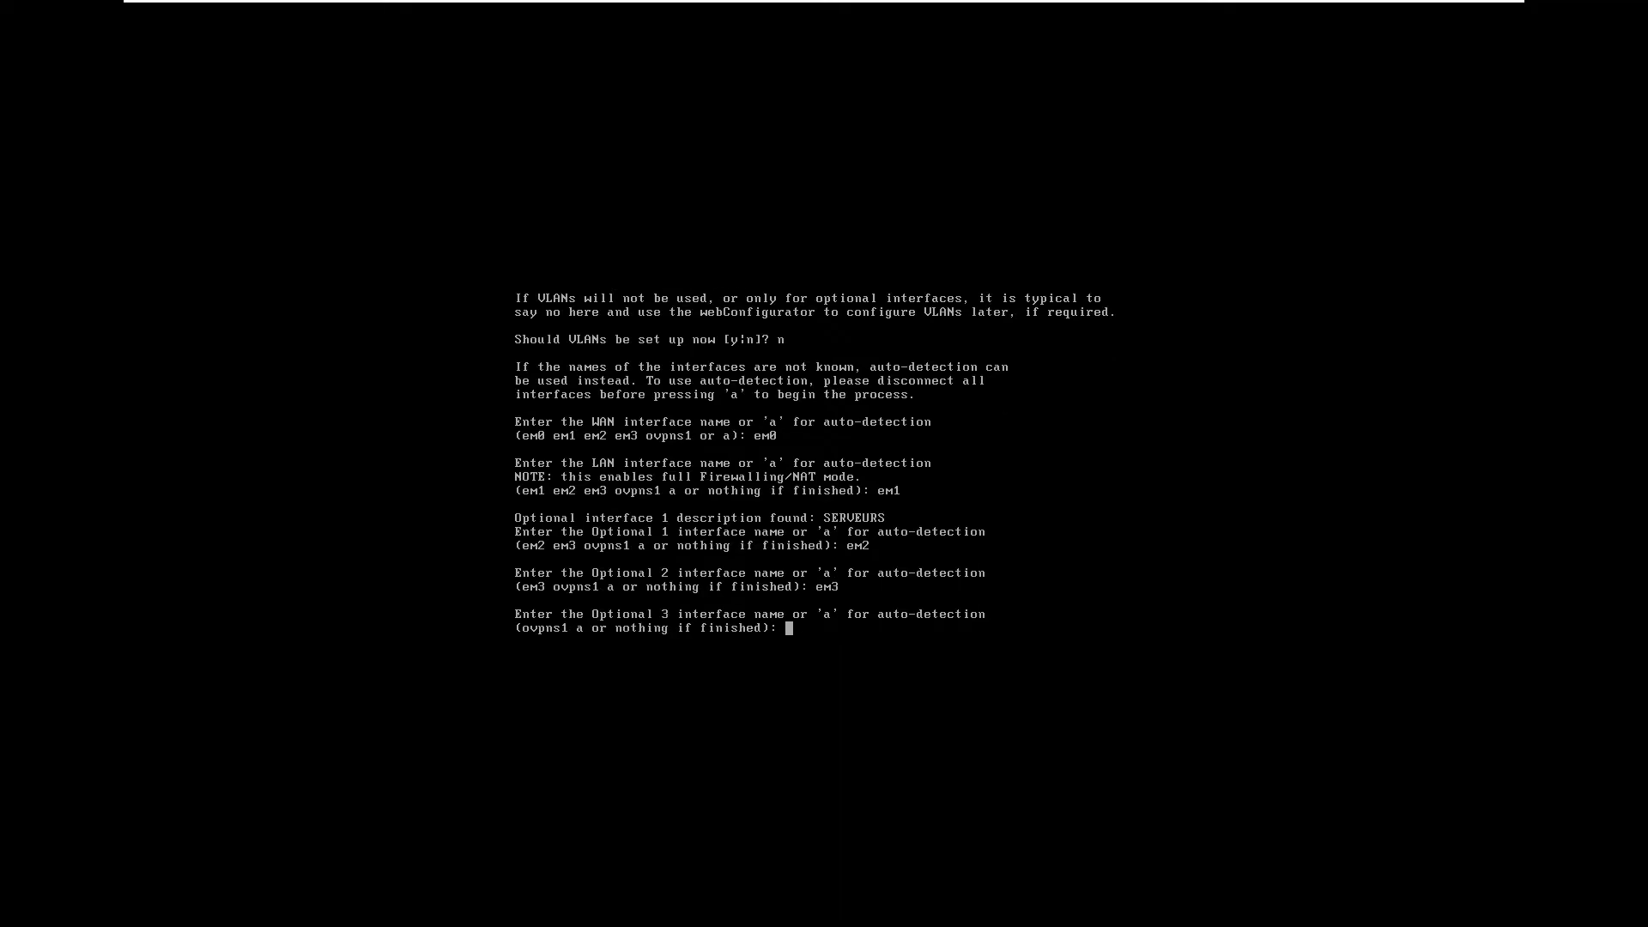
{"action": "key", "text": "Return"}
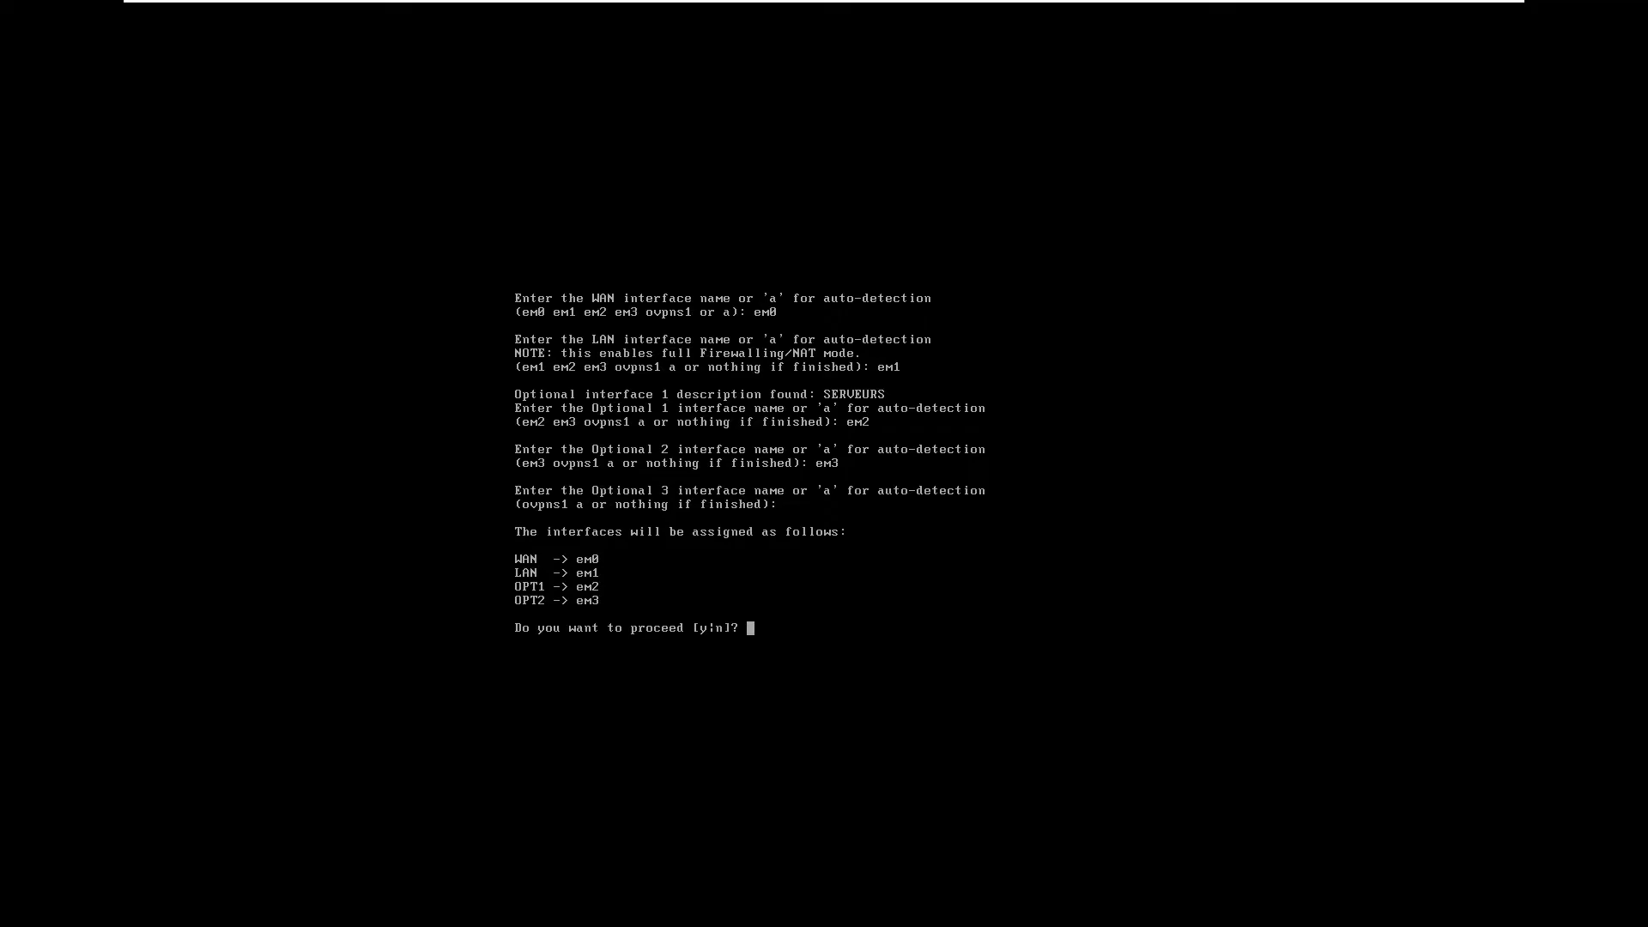
{"action": "type", "text": "y"}
{"action": "key", "text": "Return"}
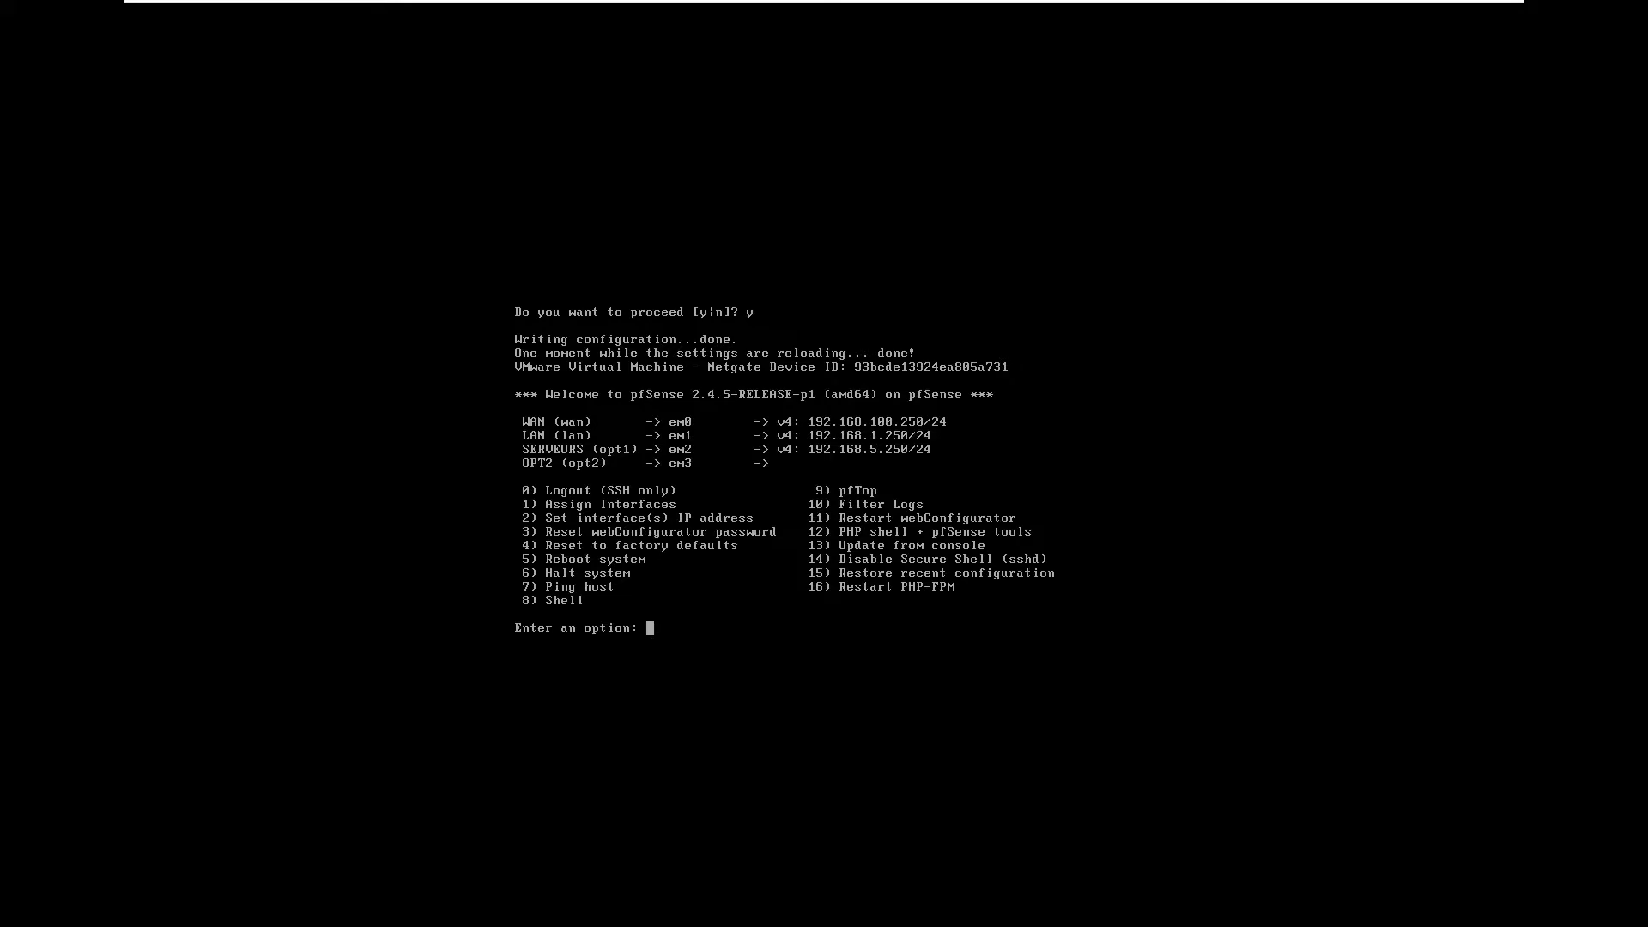
{"action": "mouse_move", "coordinate": [352, 4]}
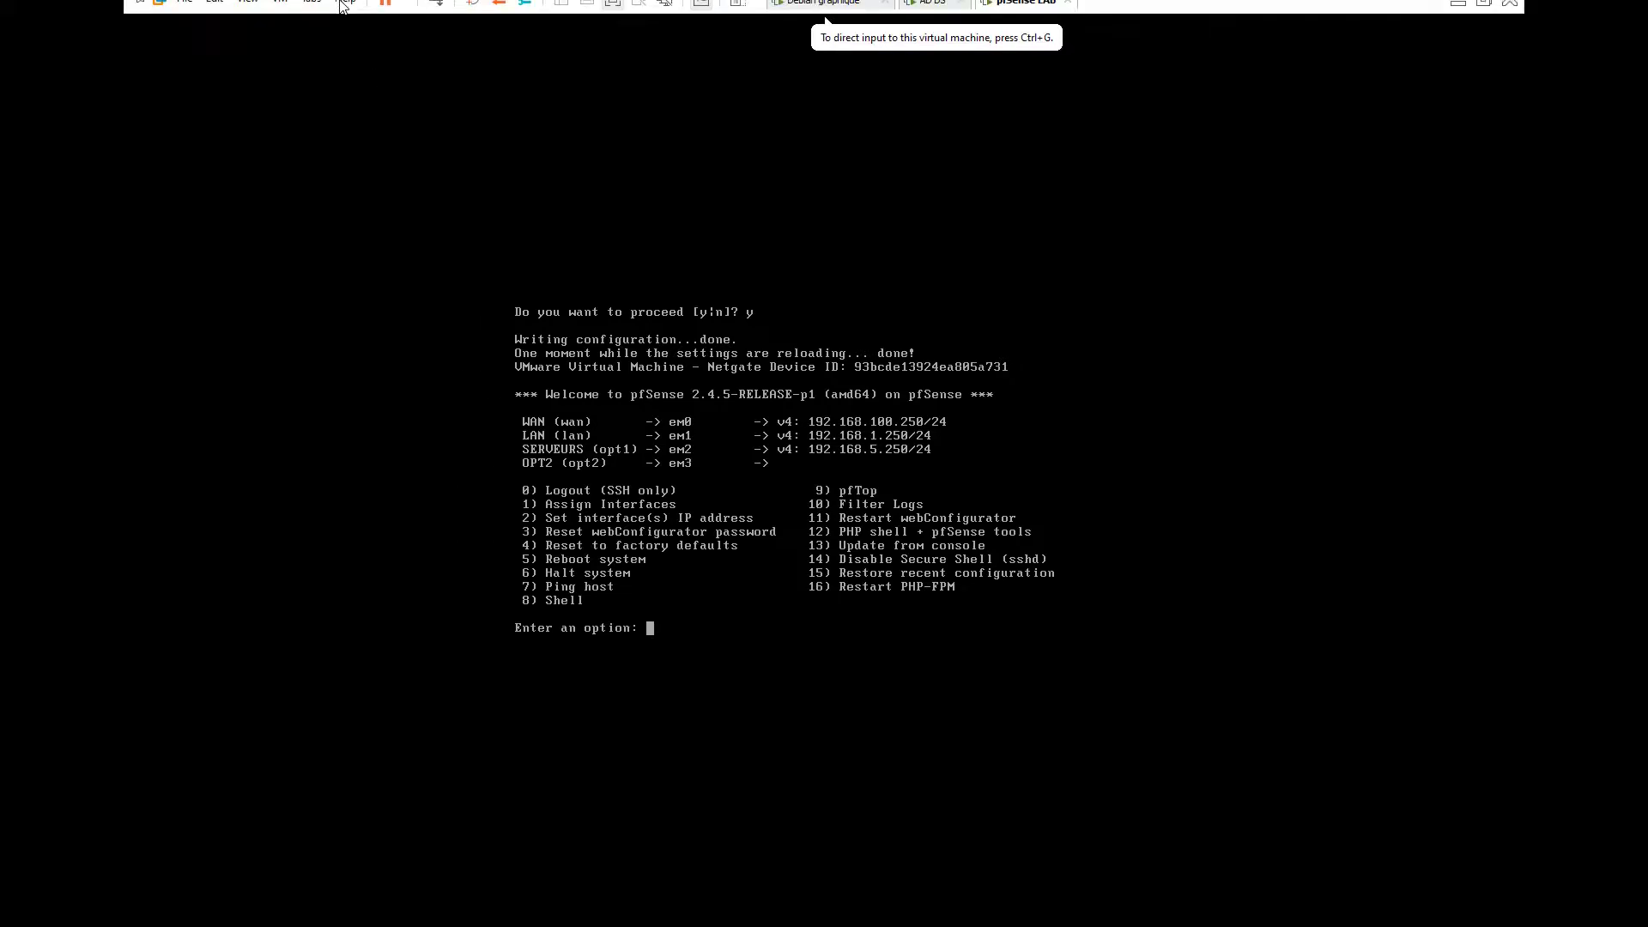
{"action": "left_click", "coordinate": [215, 12]}
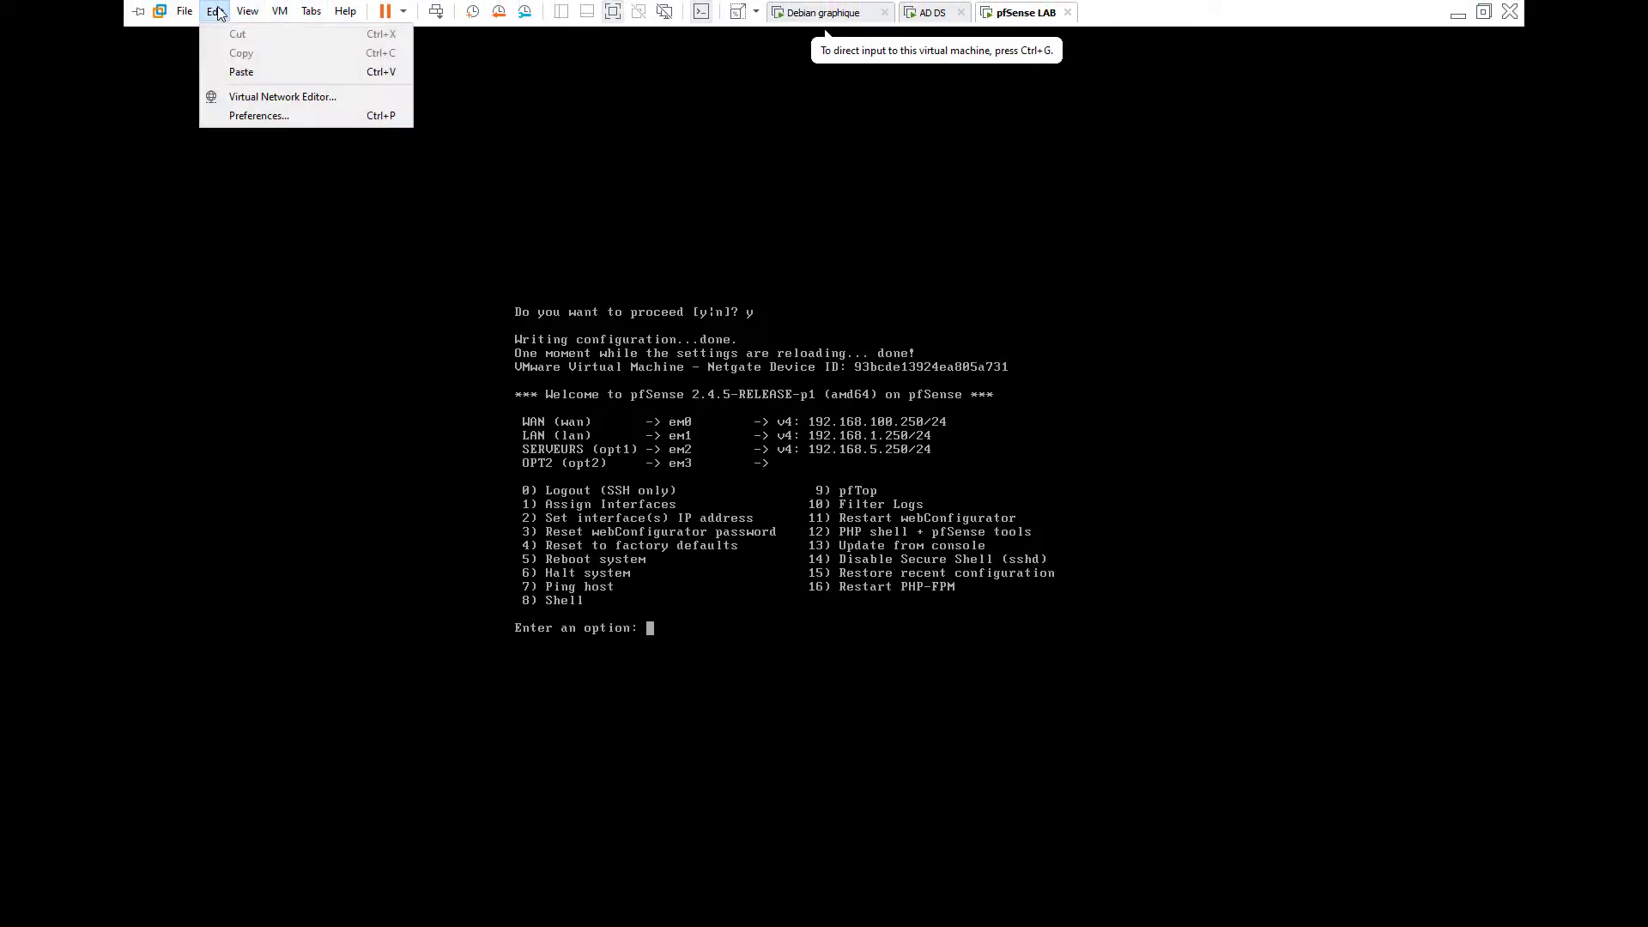
{"action": "left_click", "coordinate": [292, 96]}
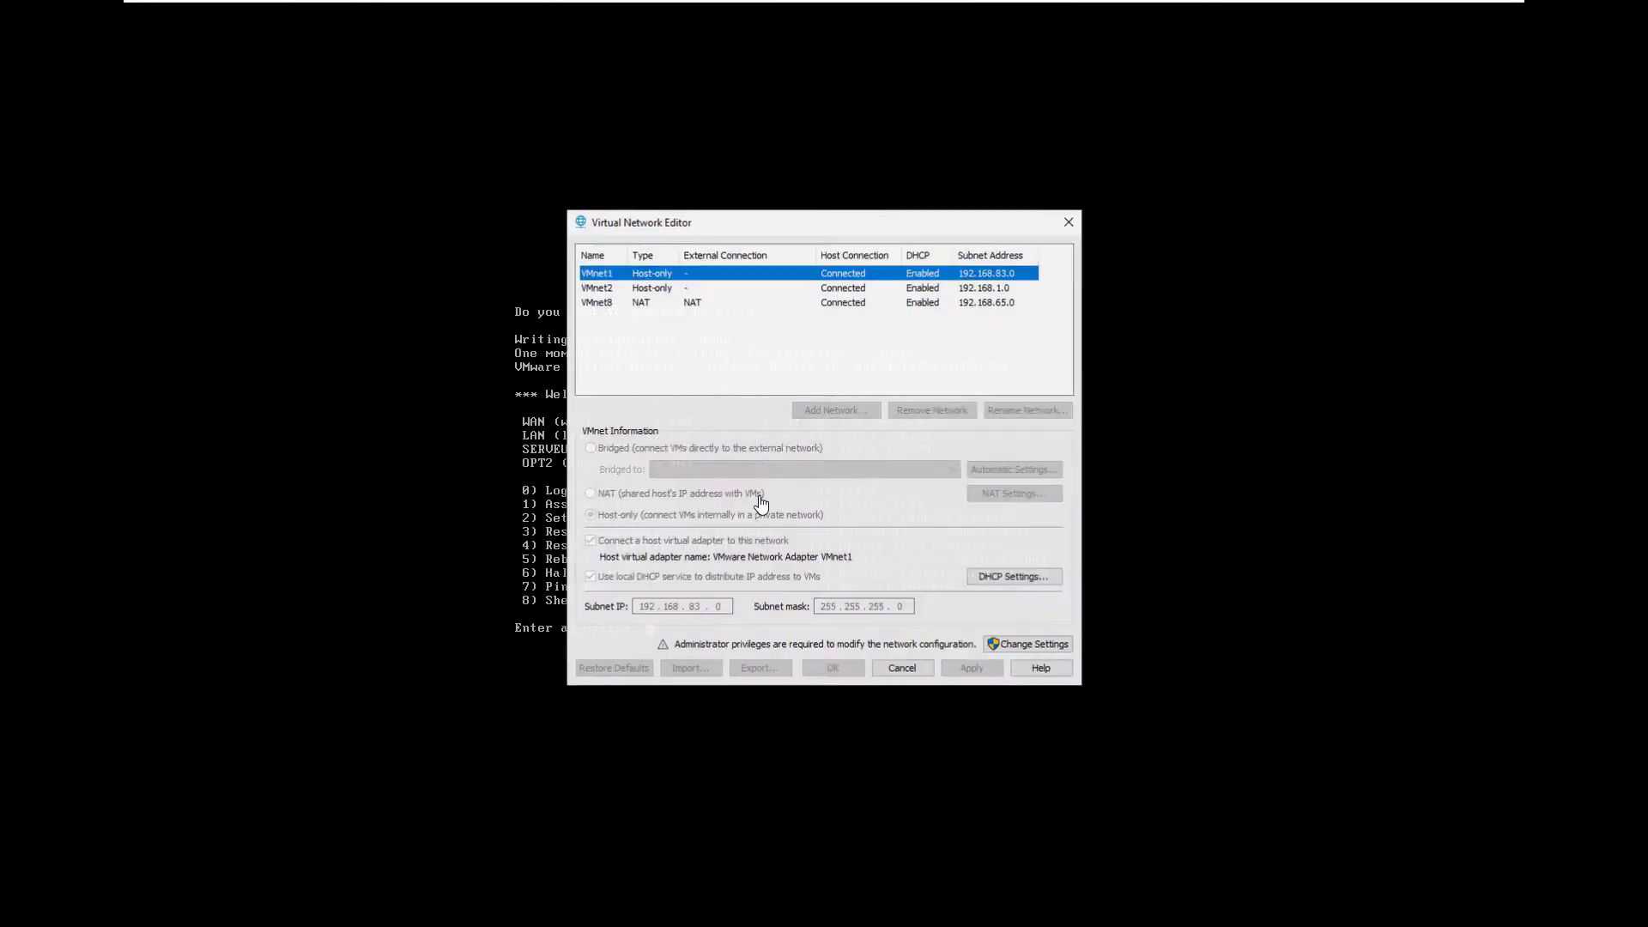
{"action": "left_click", "coordinate": [616, 308]}
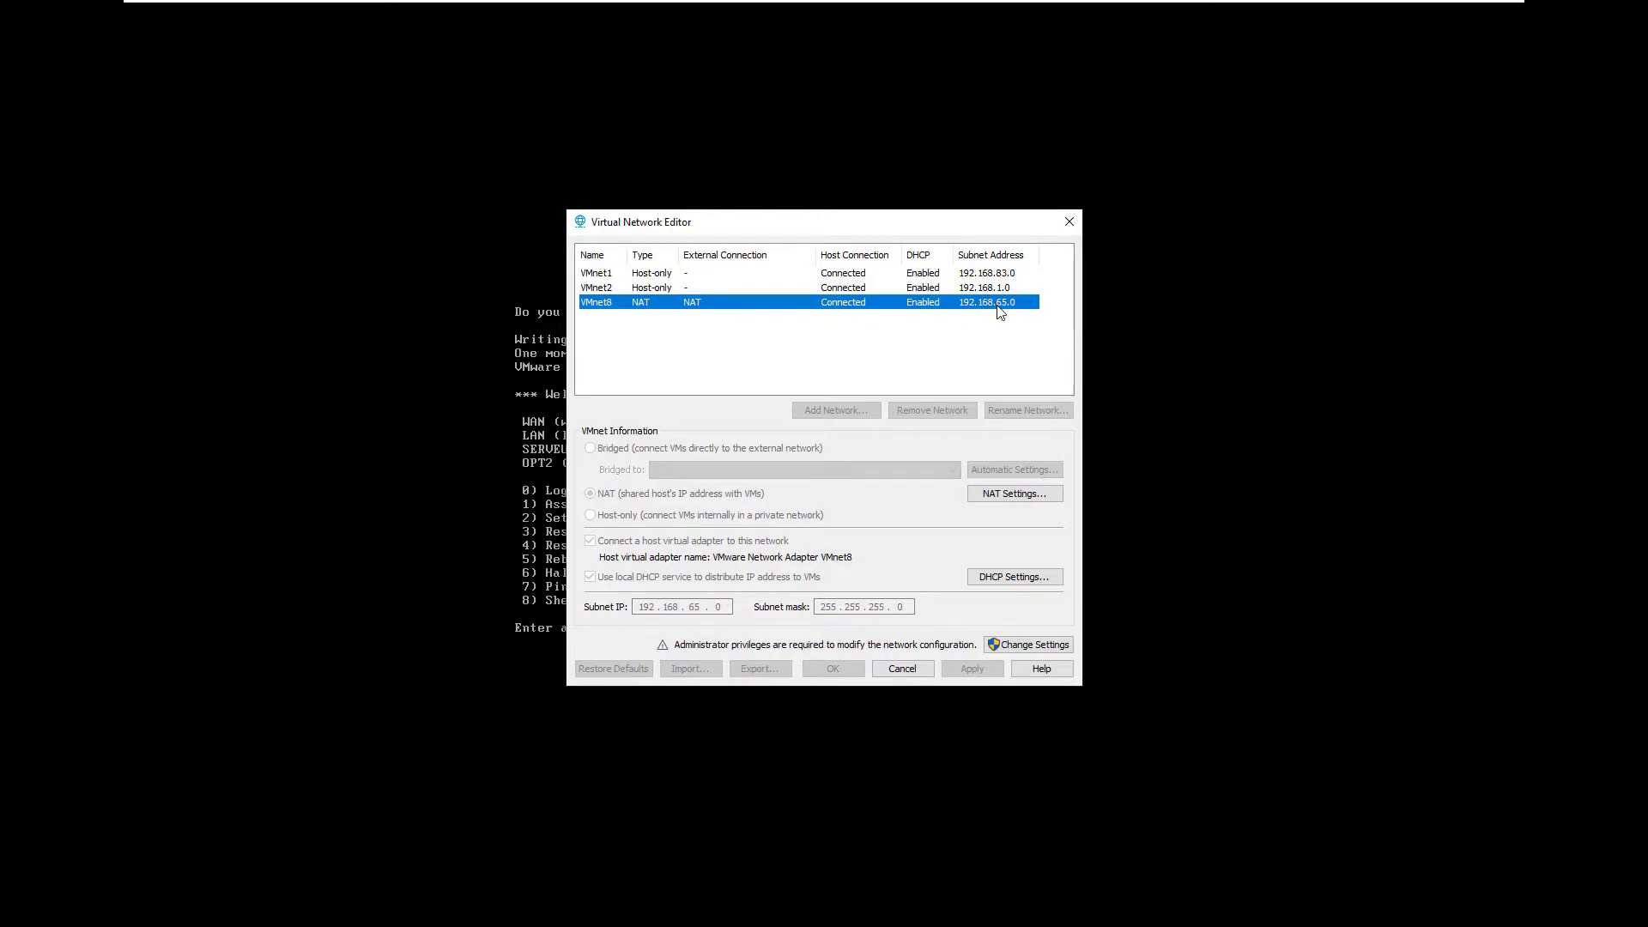
{"action": "left_click", "coordinate": [996, 496]}
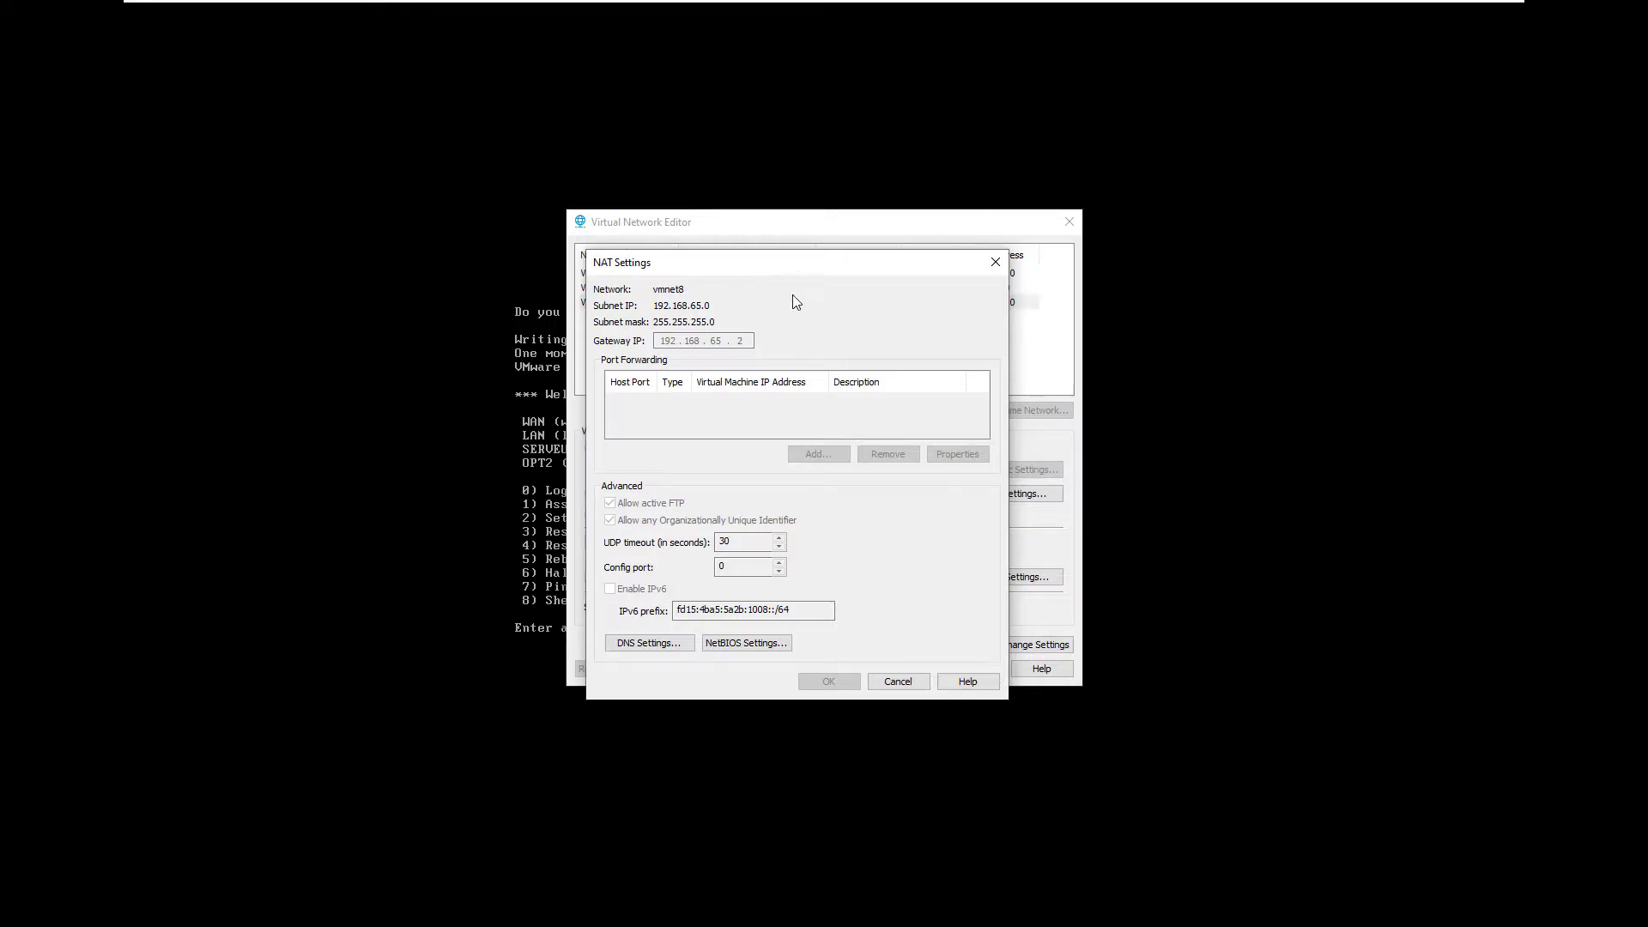
{"action": "left_click", "coordinate": [996, 262]}
{"action": "left_click", "coordinate": [1069, 223]}
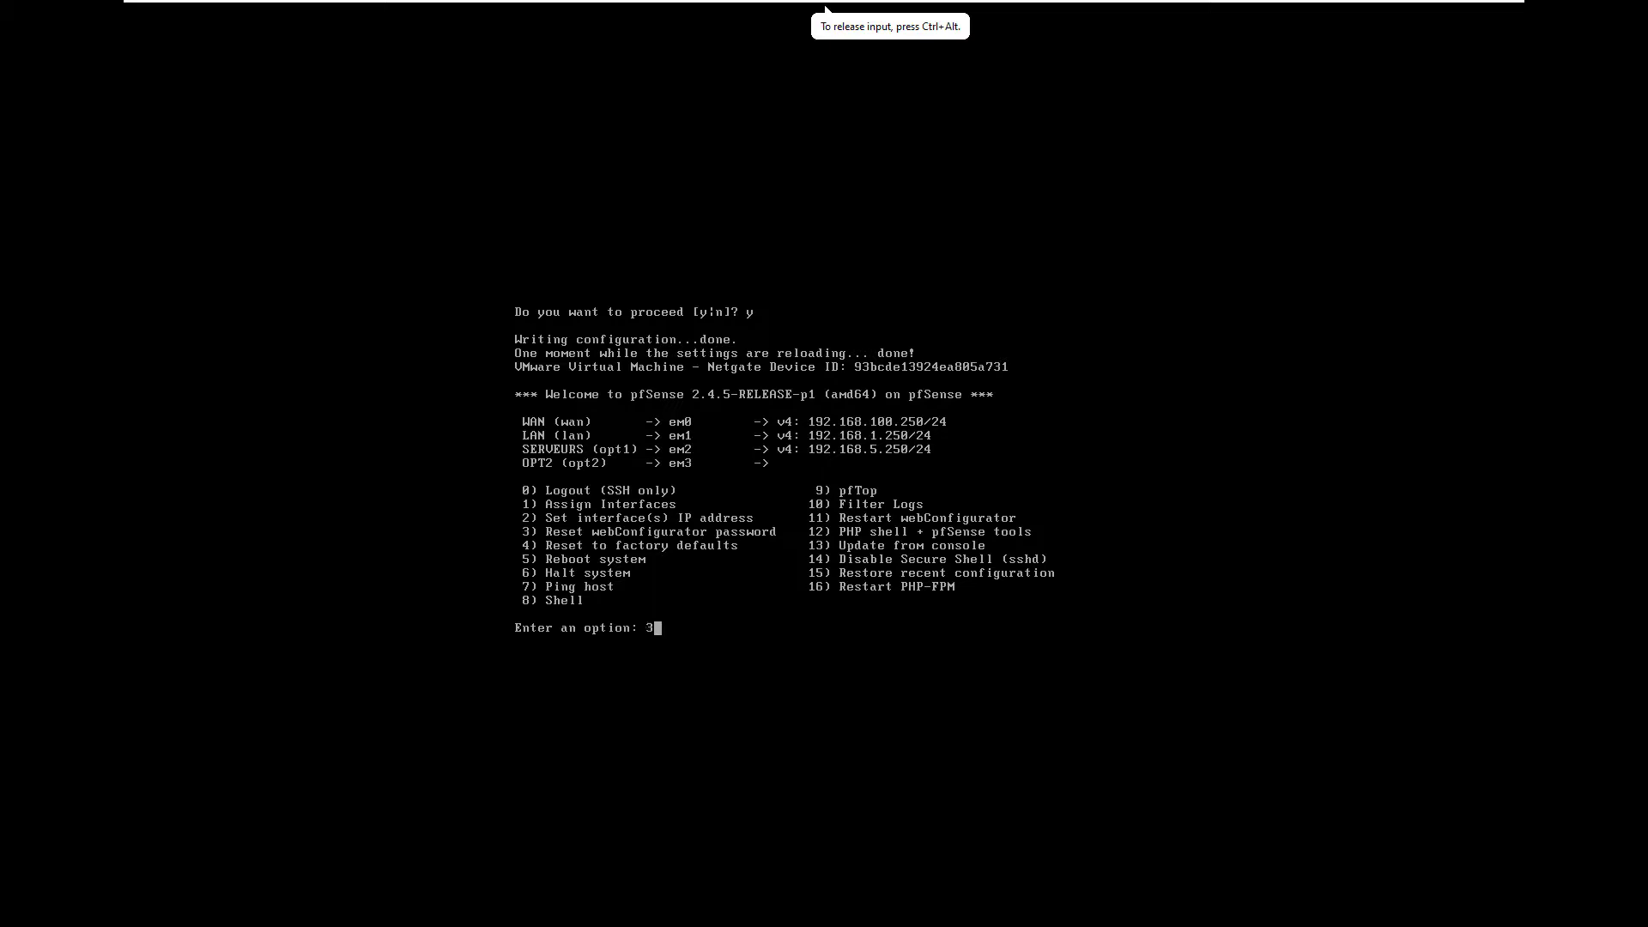
Step: Give OPT2 the address 192.168.65.250/24 with upstream gateway 192.168.65.2
{"action": "key", "text": "Return"}
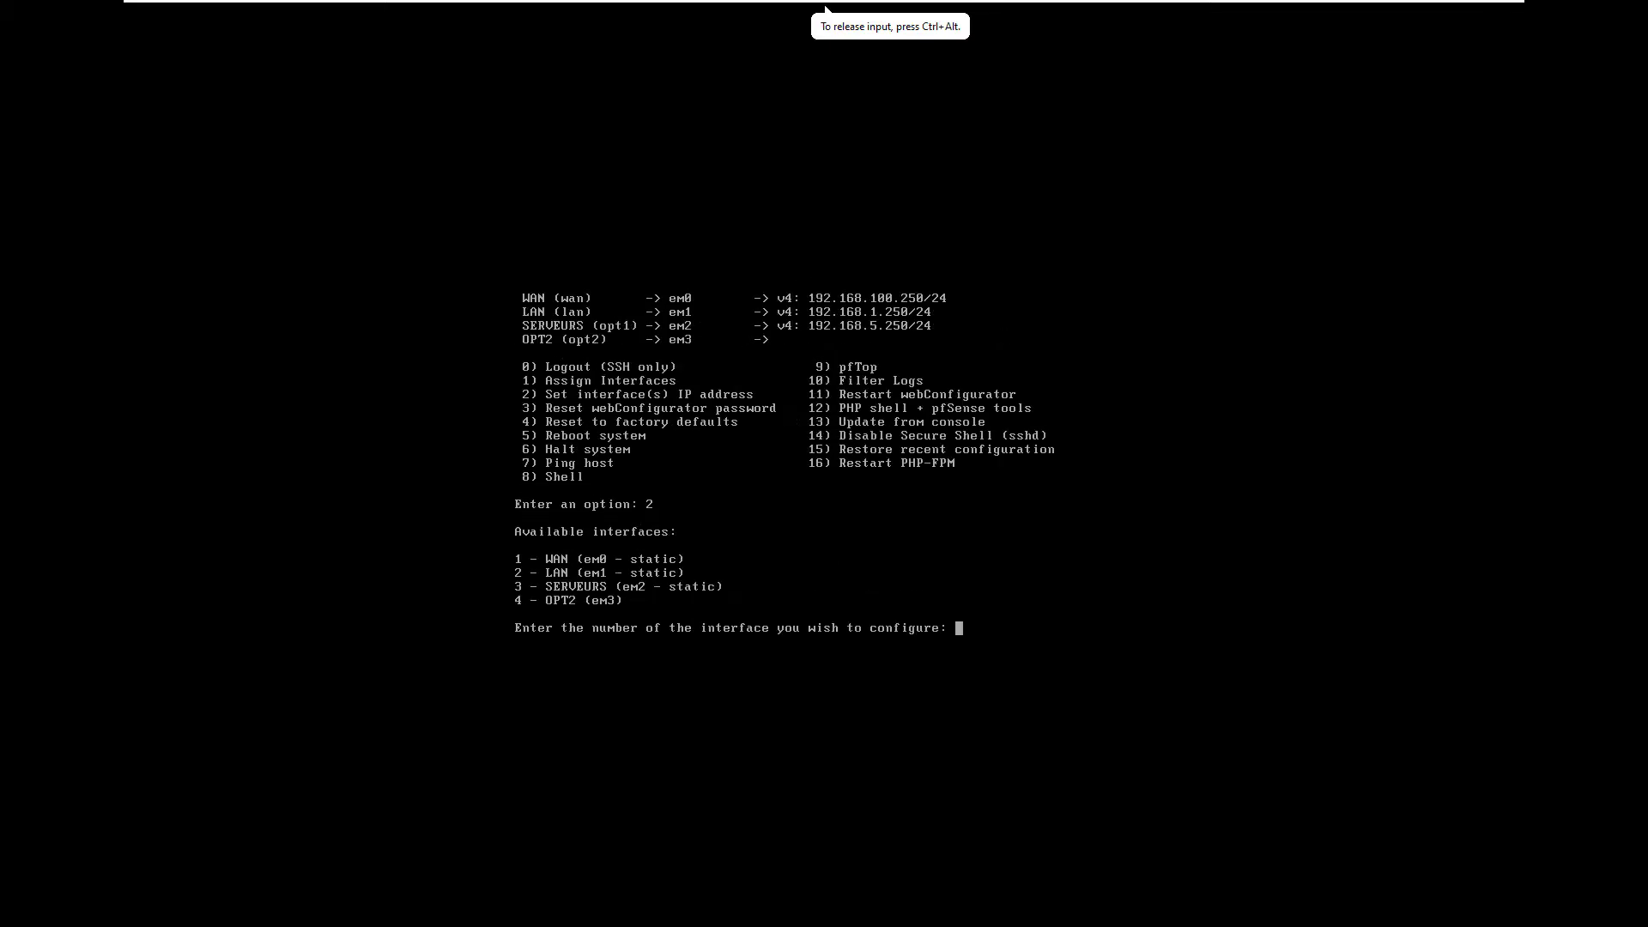
{"action": "key", "text": "Return"}
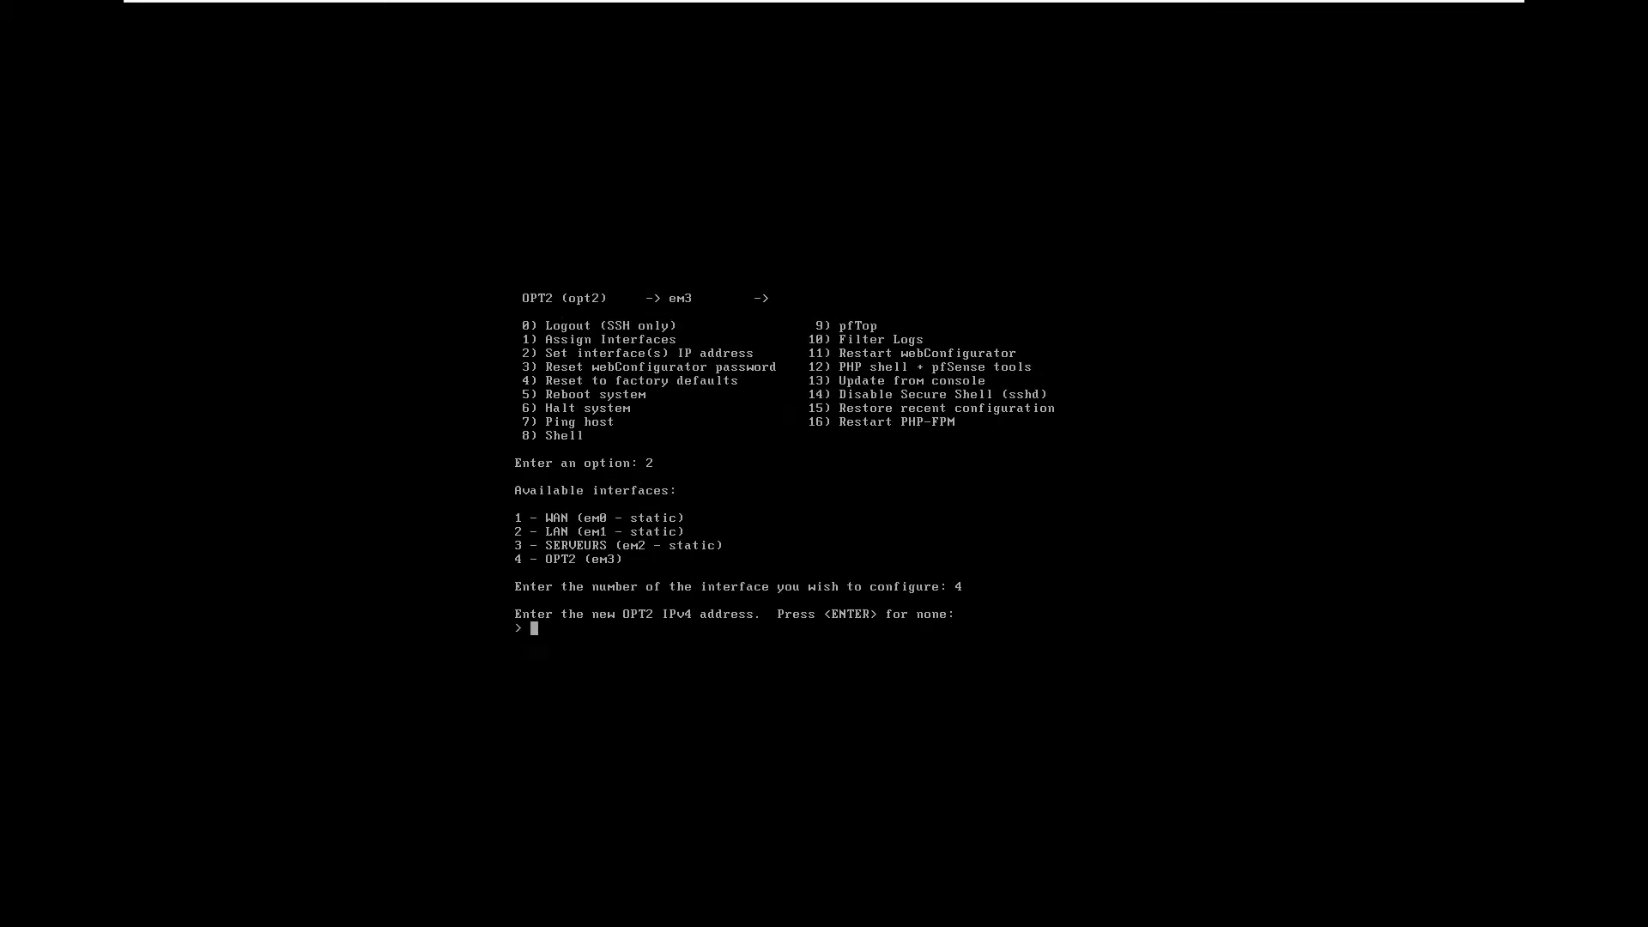
{"action": "type", "text": "192.16"}
{"action": "type", "text": "8,65,"}
{"action": "key", "text": "BackSpace"}
{"action": "key", "text": "BackSpace"}
{"action": "key", "text": "BackSpace"}
{"action": "key", "text": "BackSpace"}
{"action": "type", "text": ".65.250"}
{"action": "key", "text": "Return"}
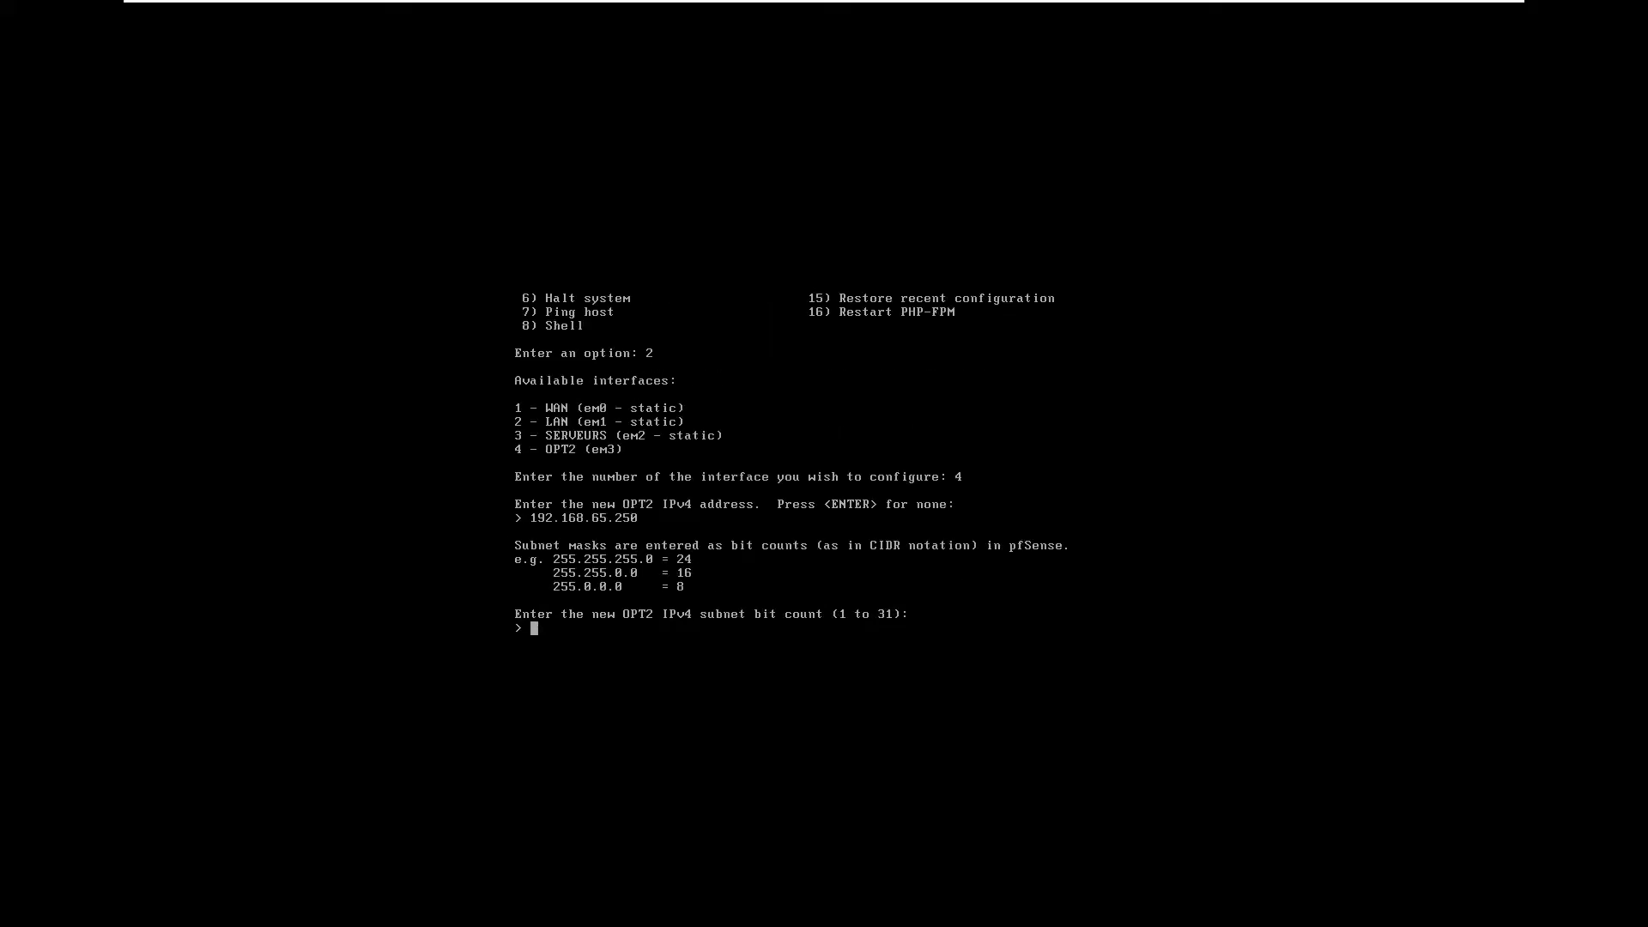
{"action": "type", "text": "24"}
{"action": "key", "text": "Return"}
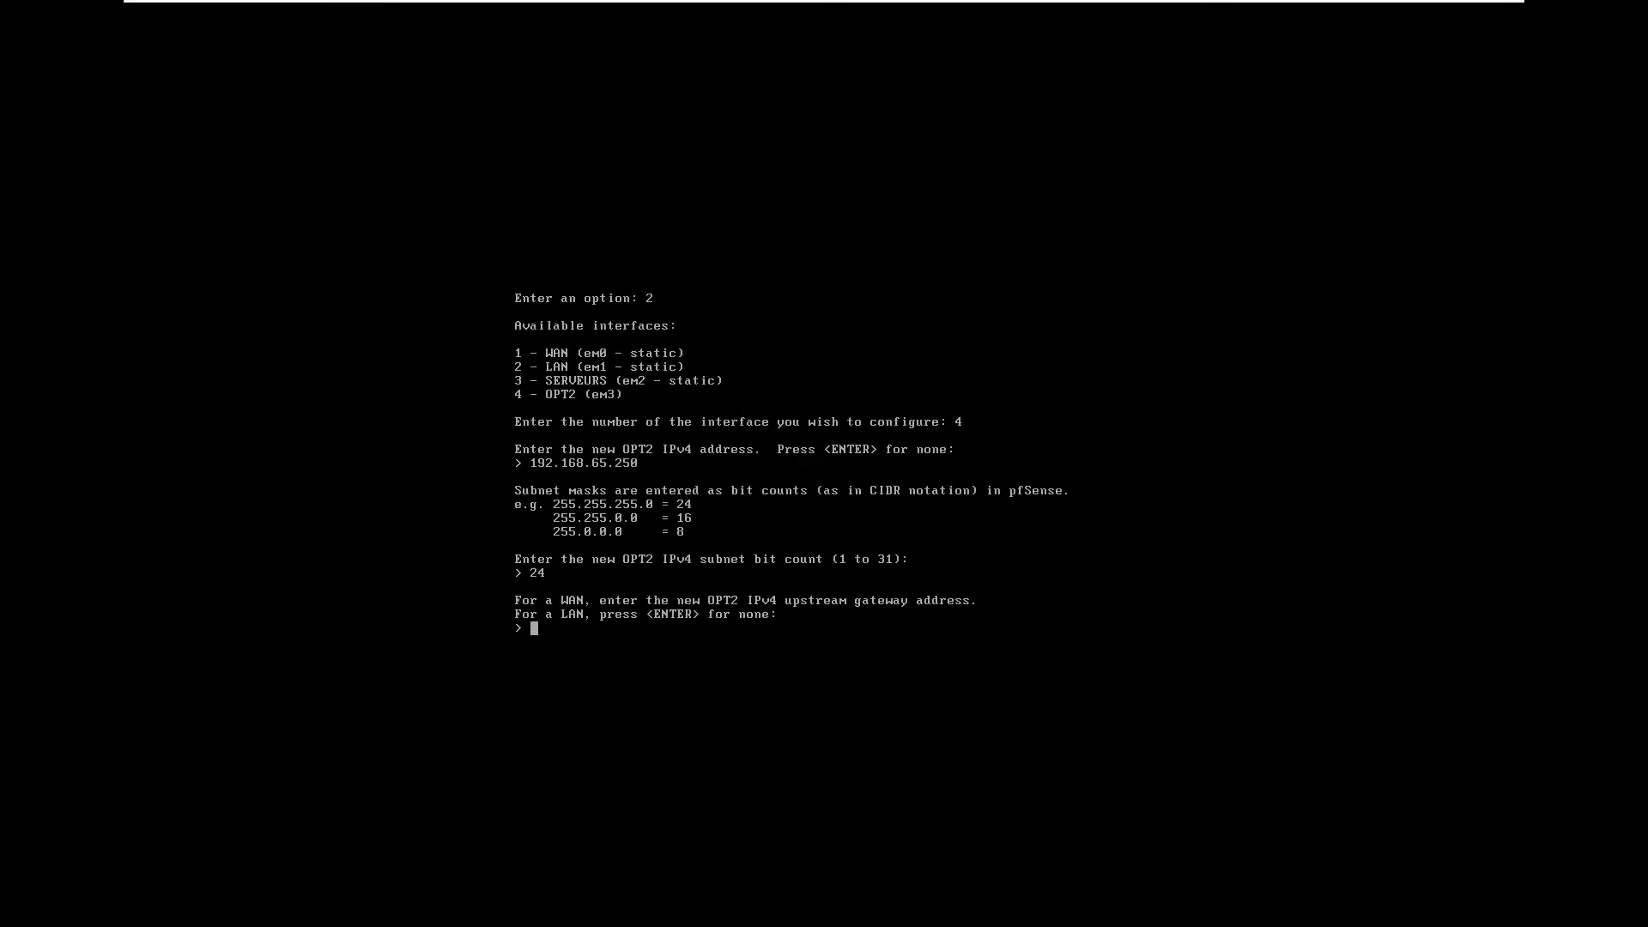
{"action": "type", "text": "192.168.65.2"}
{"action": "key", "text": "Return"}
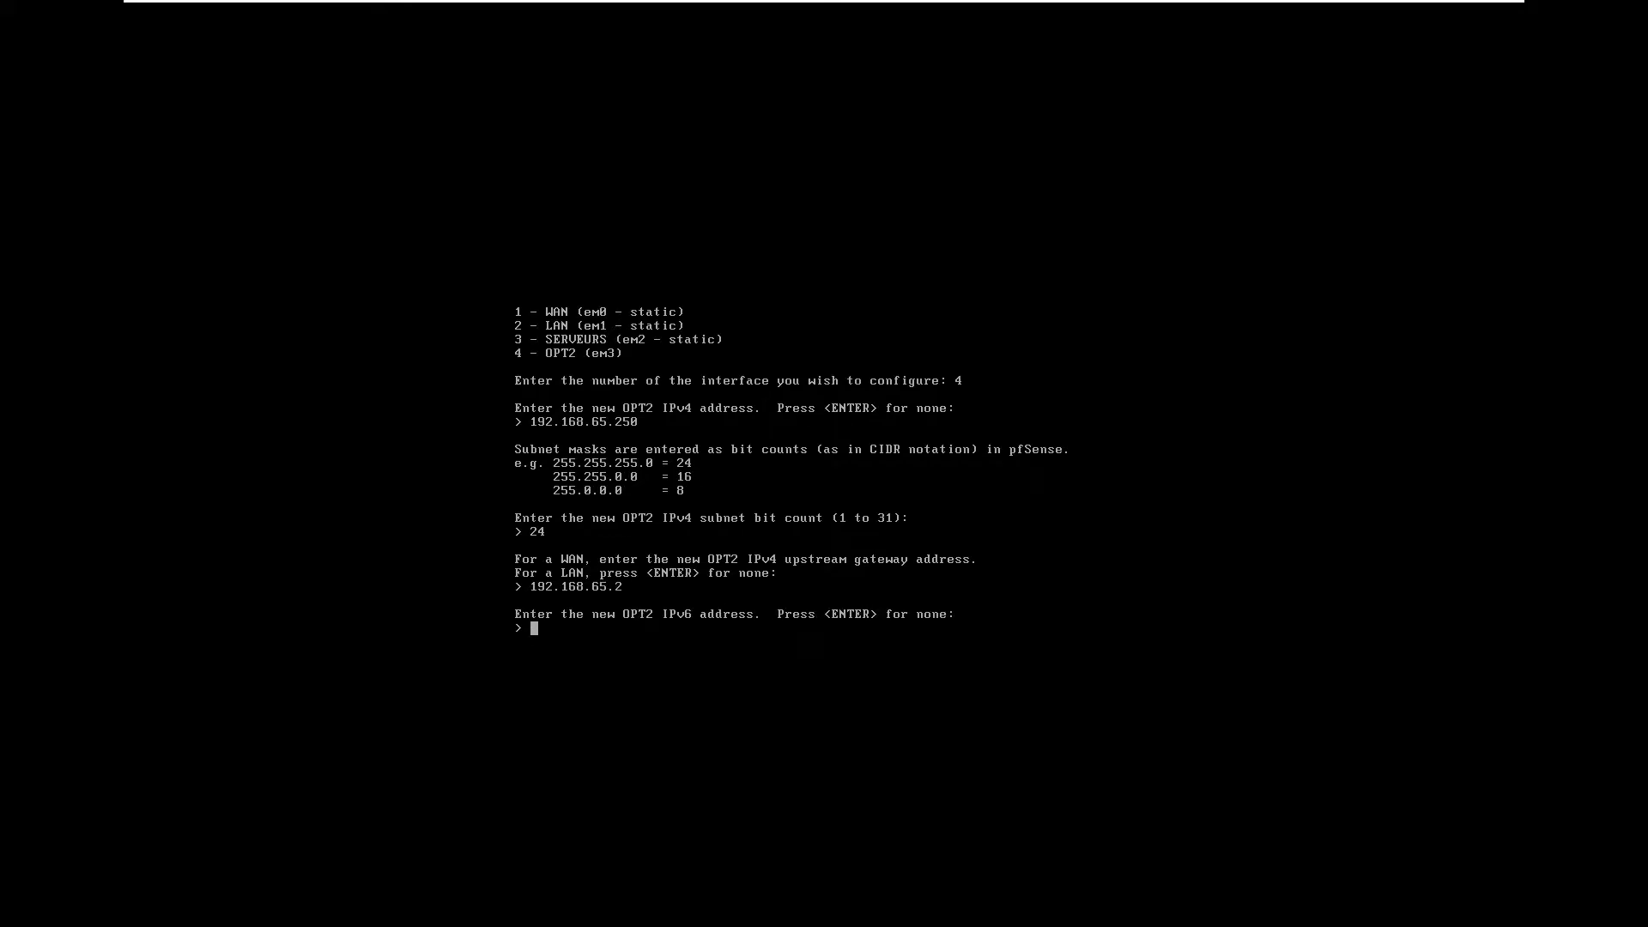
Step: Skip IPv6 for OPT2, decline a DHCP server, and keep HTTPS for the webConfigurator
{"action": "key", "text": "Return"}
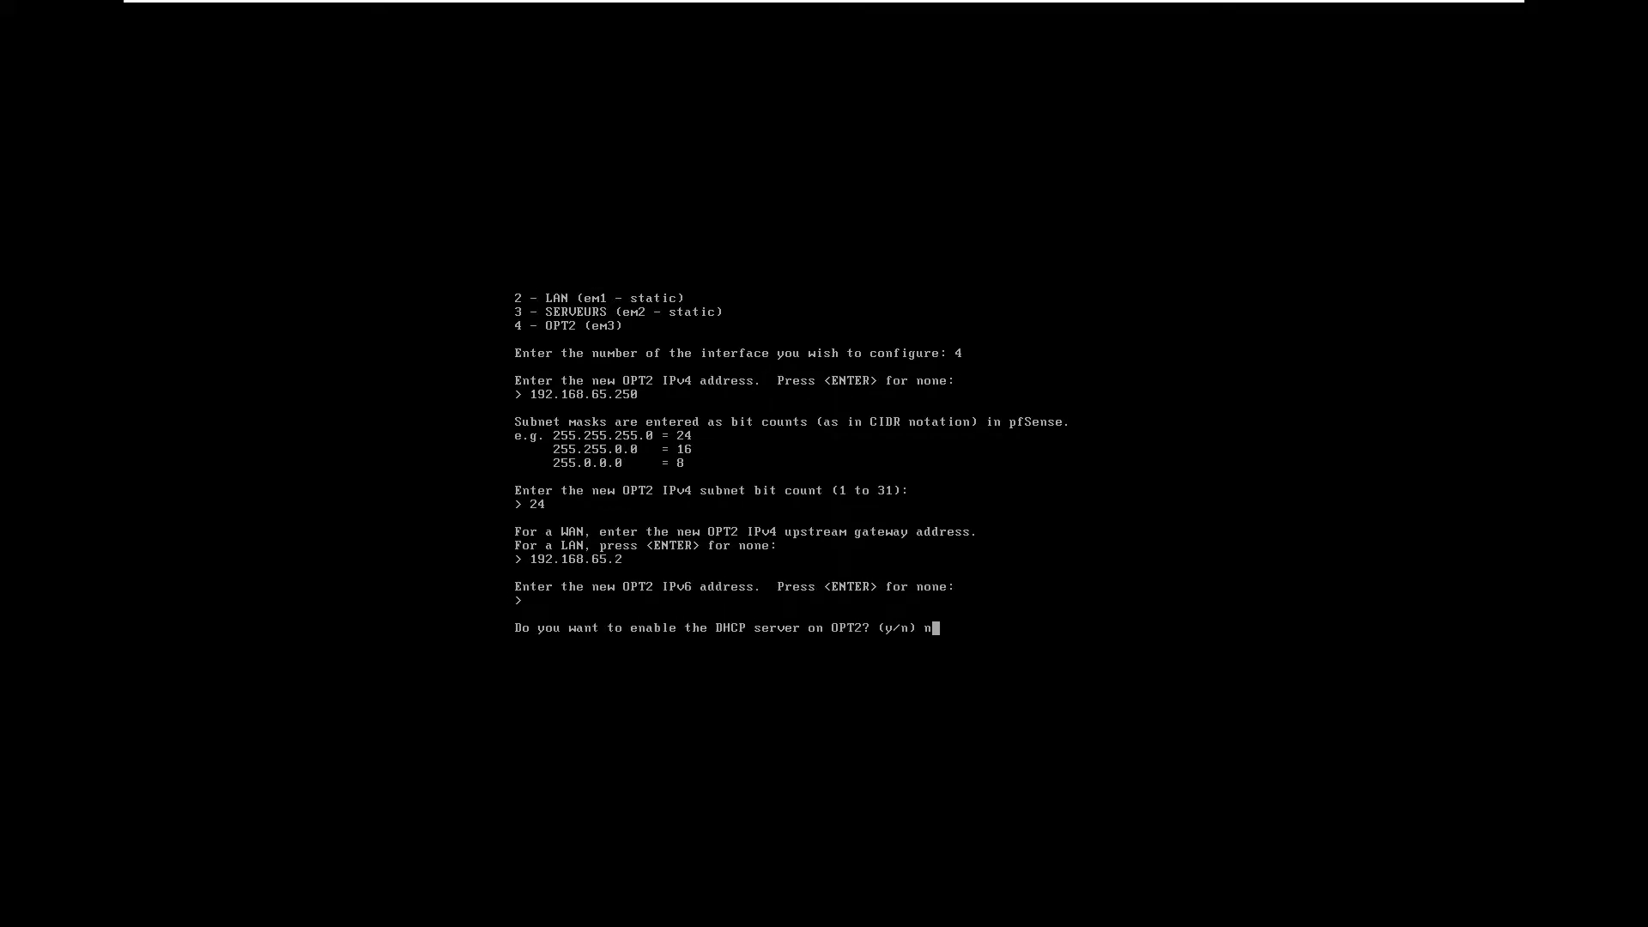
{"action": "key", "text": "Return"}
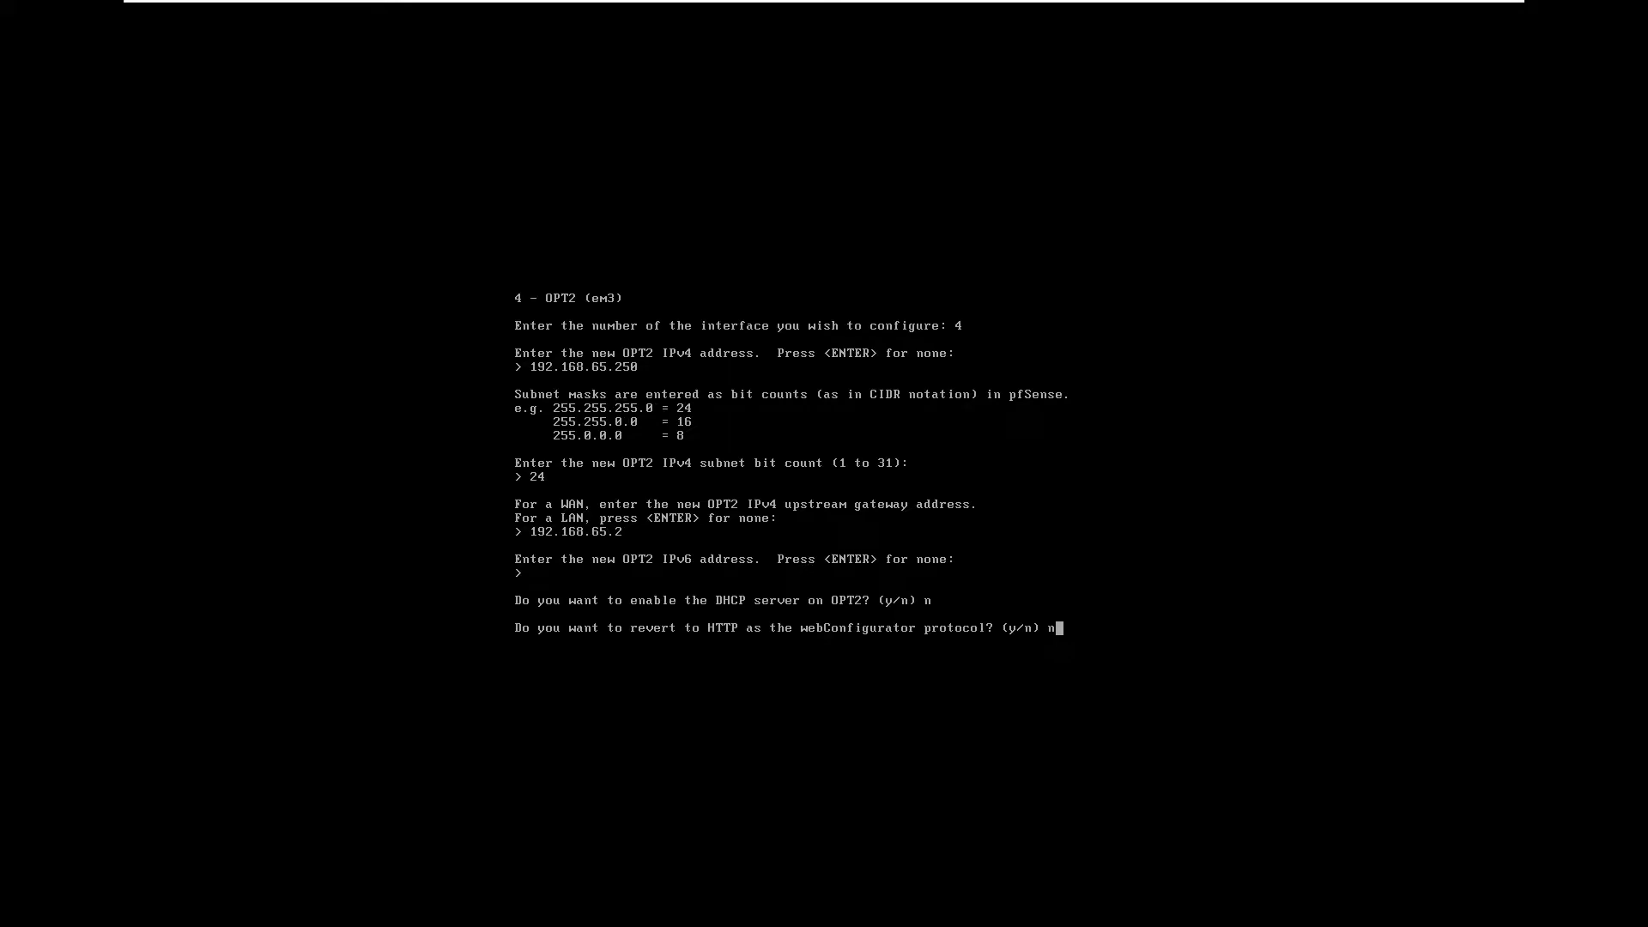
{"action": "type", "text": "n"}
{"action": "key", "text": "Return"}
{"action": "key", "text": "Return"}
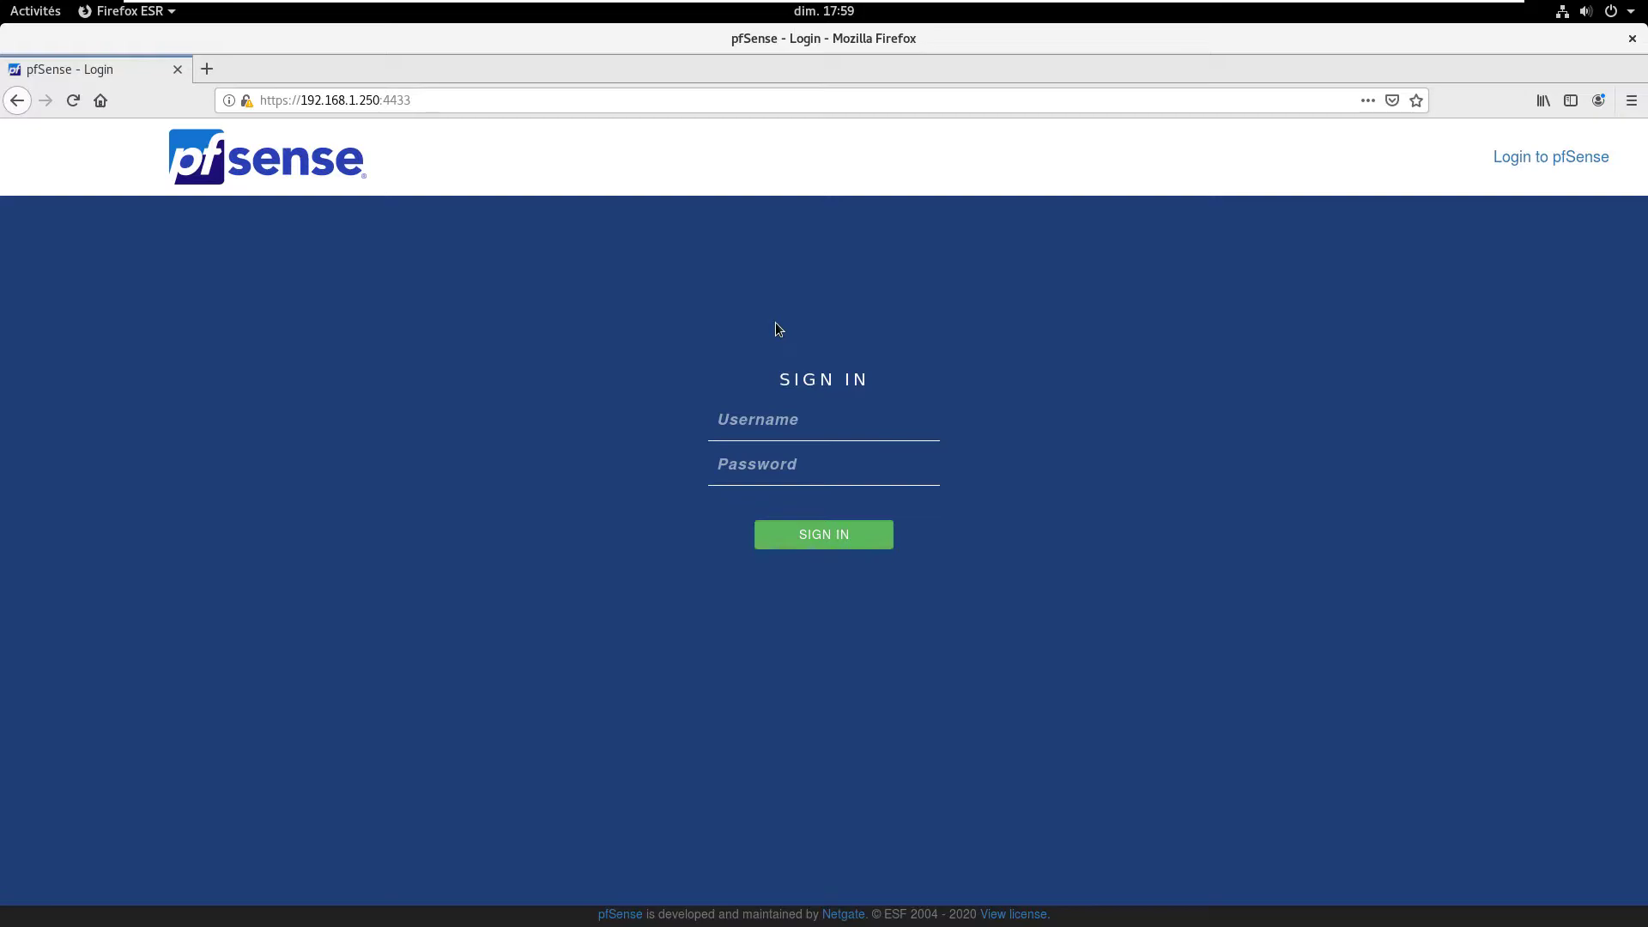
Step: Sign in to the pfSense webConfigurator with the administrator username and password
{"action": "left_click", "coordinate": [806, 435]}
{"action": "type", "text": "pfsense"}
{"action": "key", "text": "Tab"}
{"action": "type", "text": "p"}
{"action": "key", "text": "Return"}
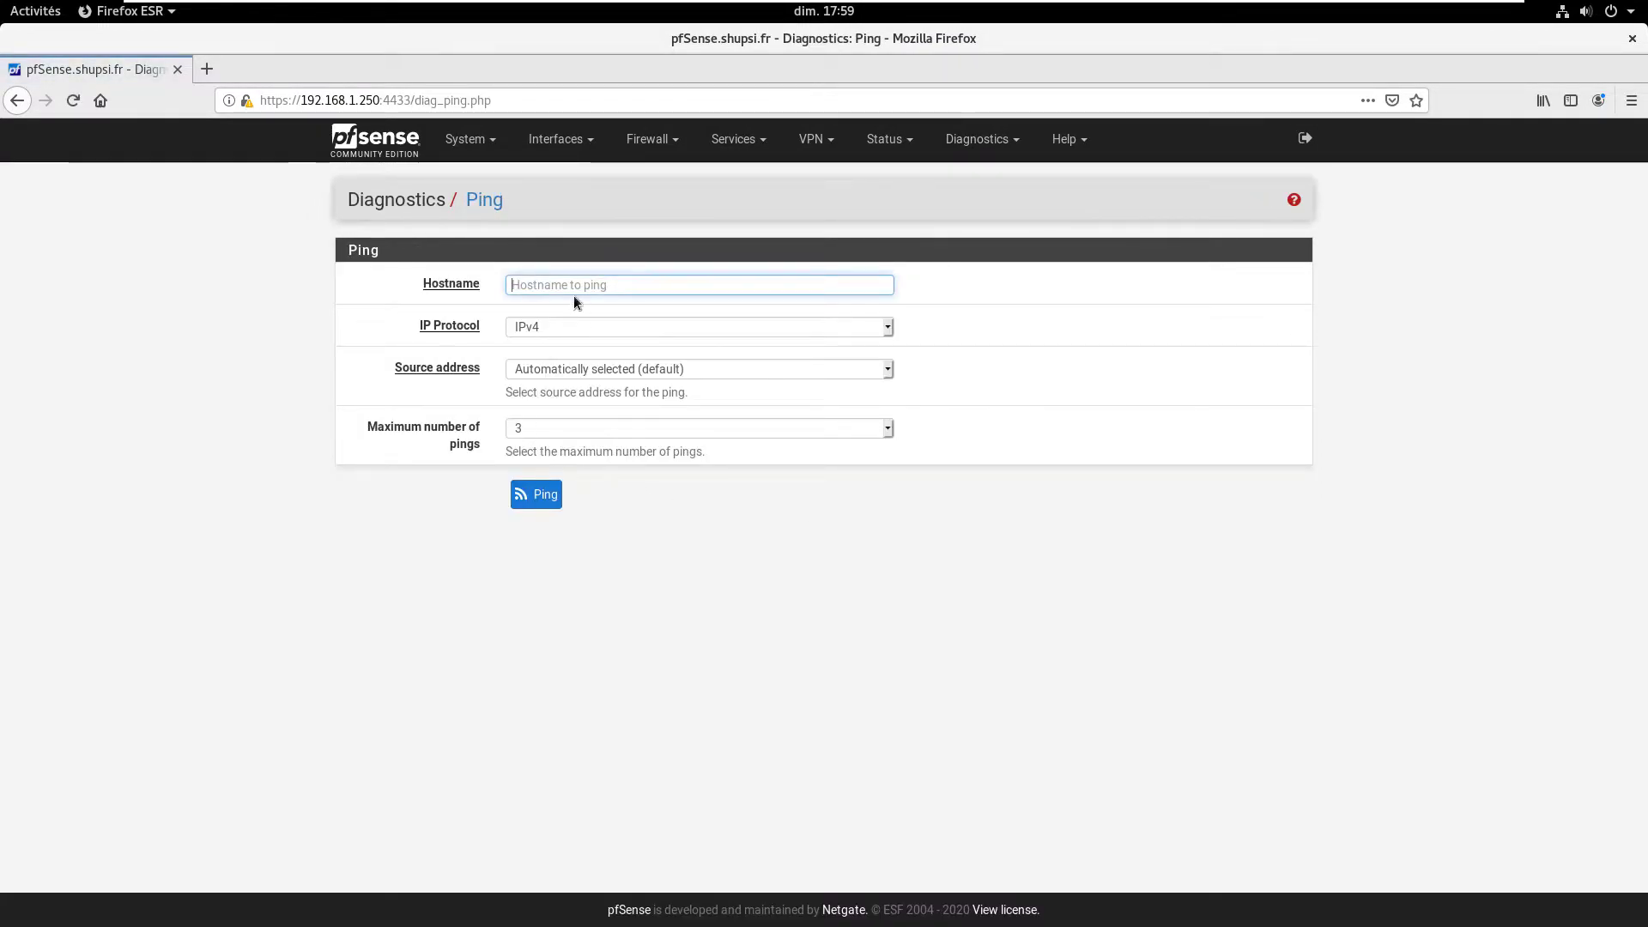
{"action": "type", "text": "www."}
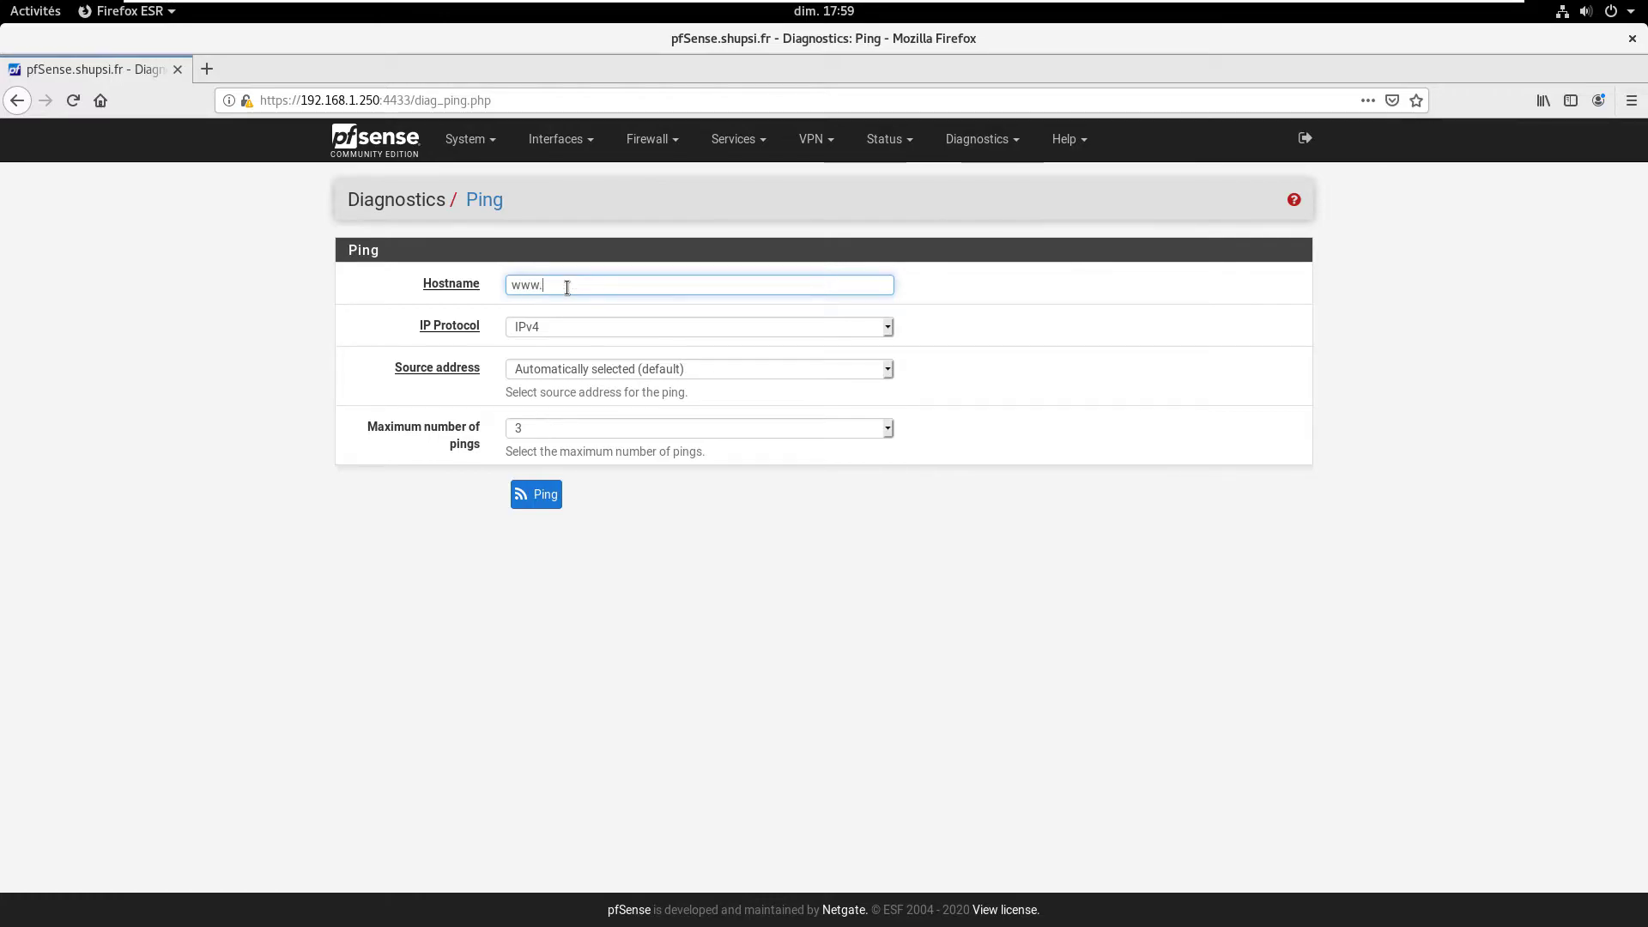
{"action": "type", "text": "google.fr"}
{"action": "left_click", "coordinate": [533, 365]}
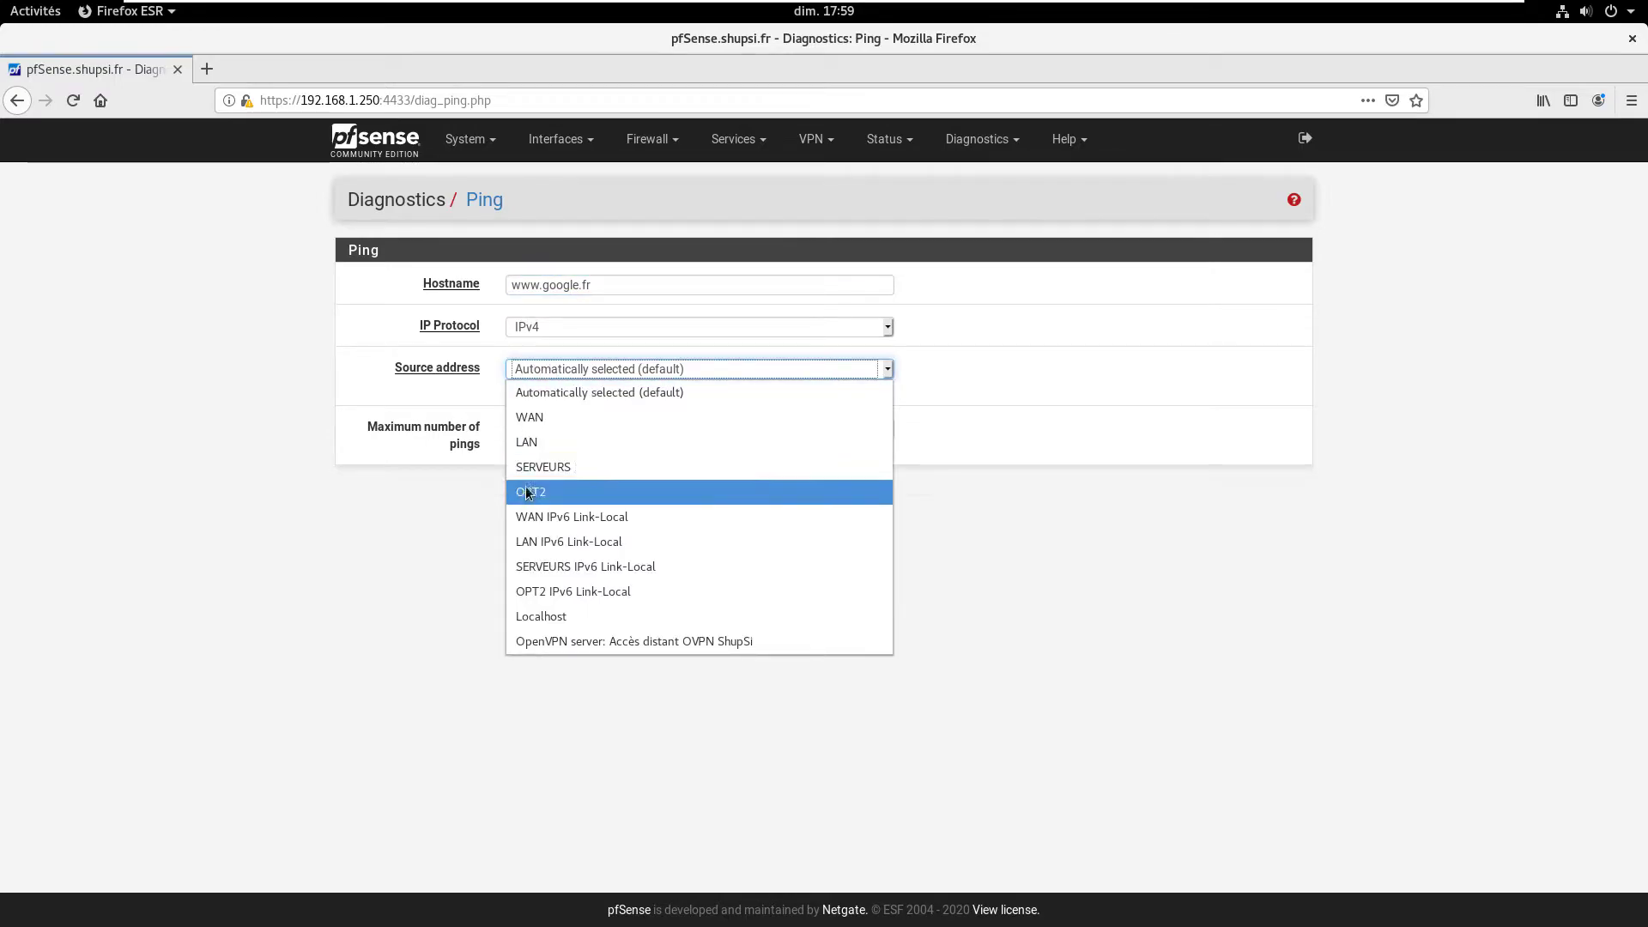
{"action": "left_click", "coordinate": [566, 491]}
{"action": "left_click", "coordinate": [560, 506]}
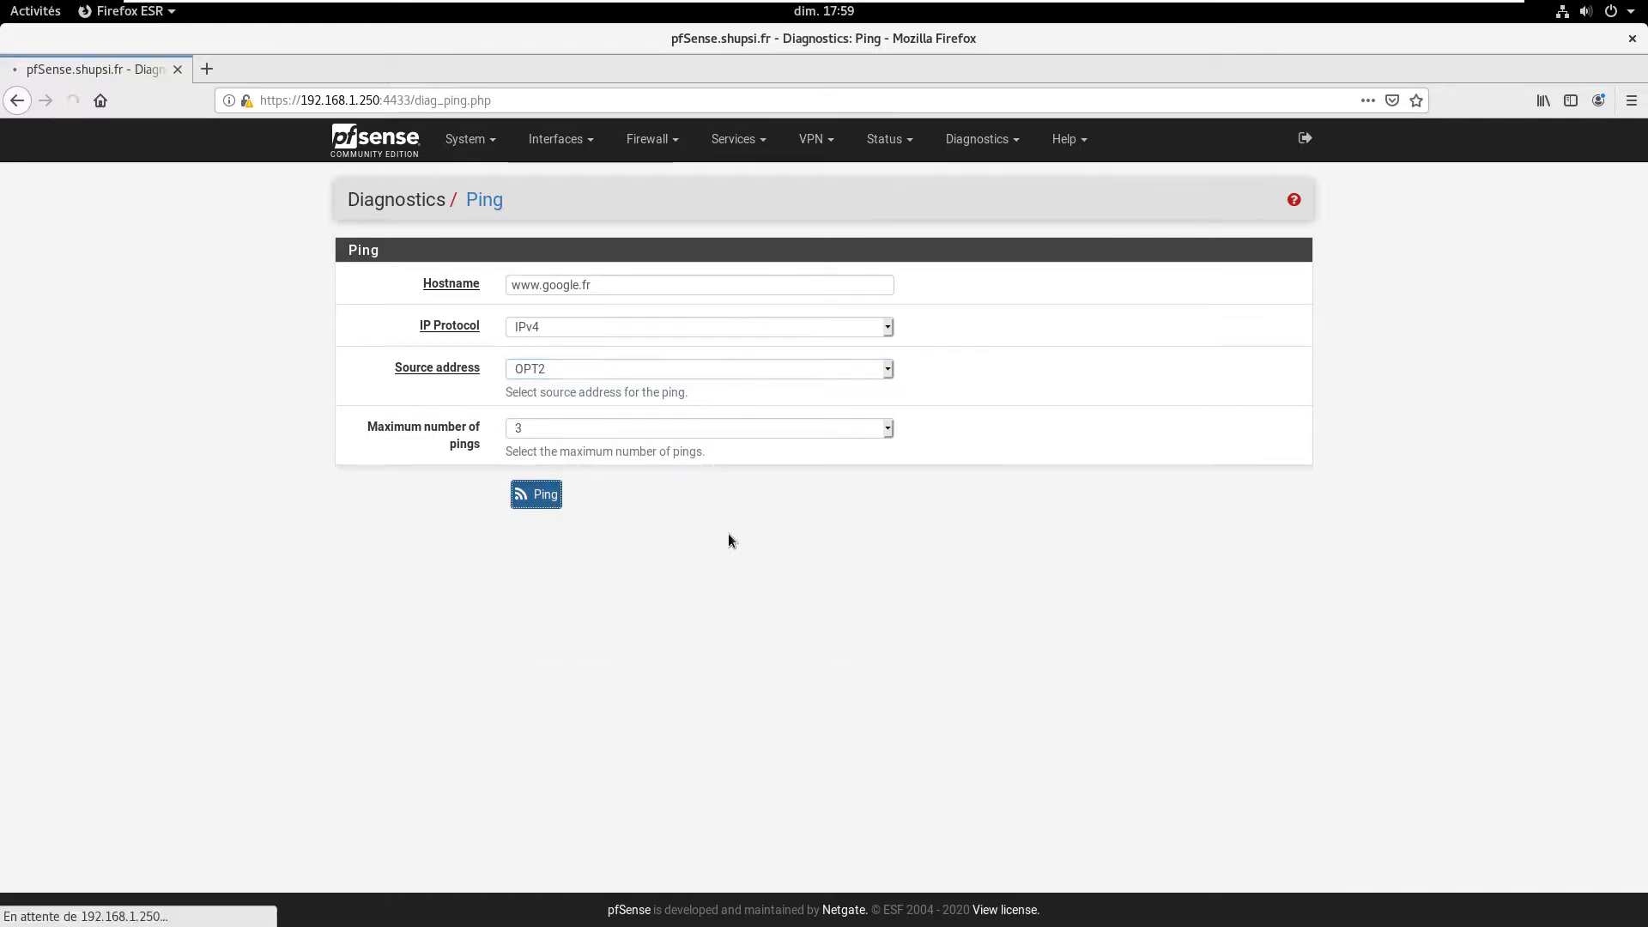
{"action": "left_click_drag", "start_coordinate": [378, 559], "coordinate": [777, 608]}
{"action": "left_click", "coordinate": [775, 603]}
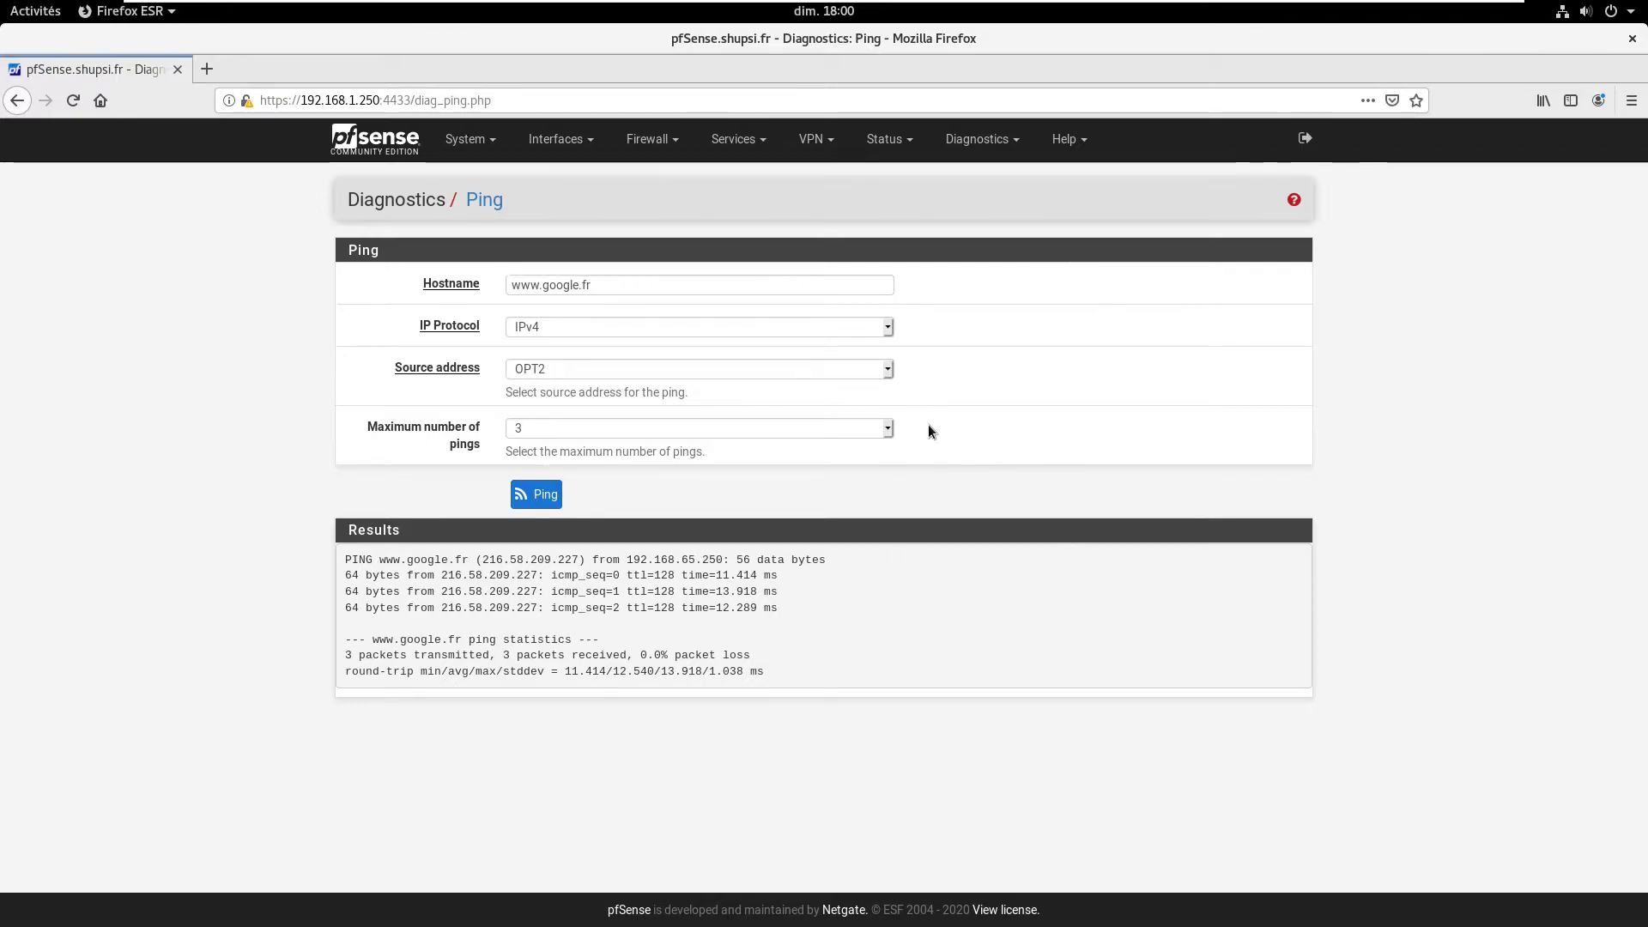
{"action": "left_click", "coordinate": [558, 139]}
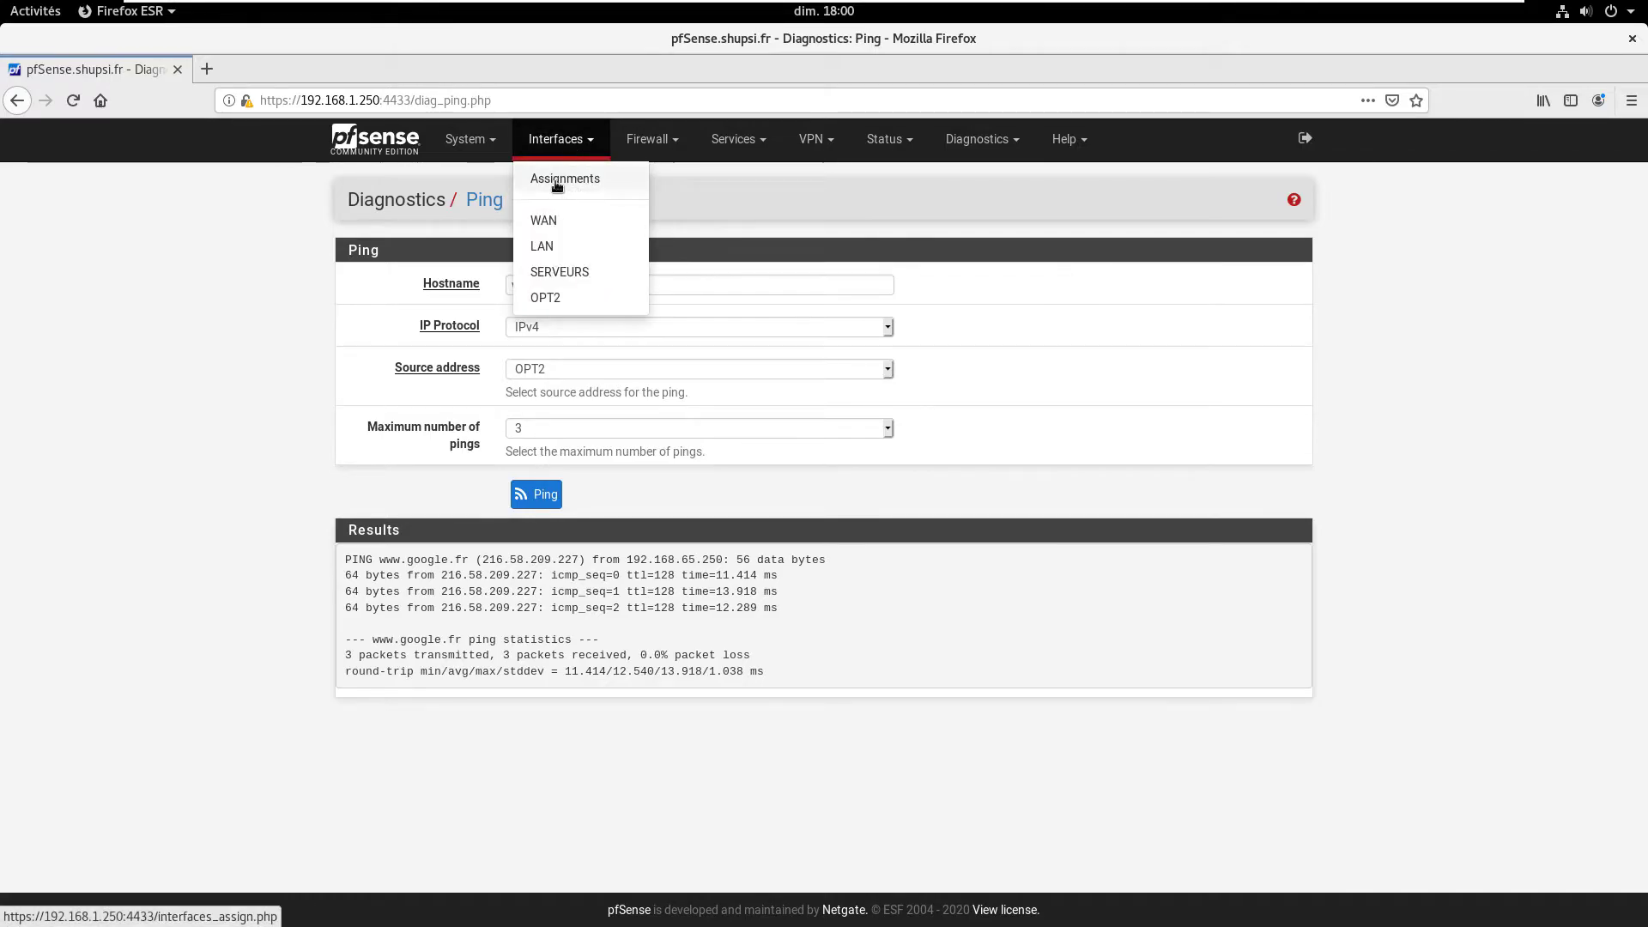
Step: Change the OPT2 interface description to WAN2, save, and apply the changes
{"action": "left_click", "coordinate": [556, 176]}
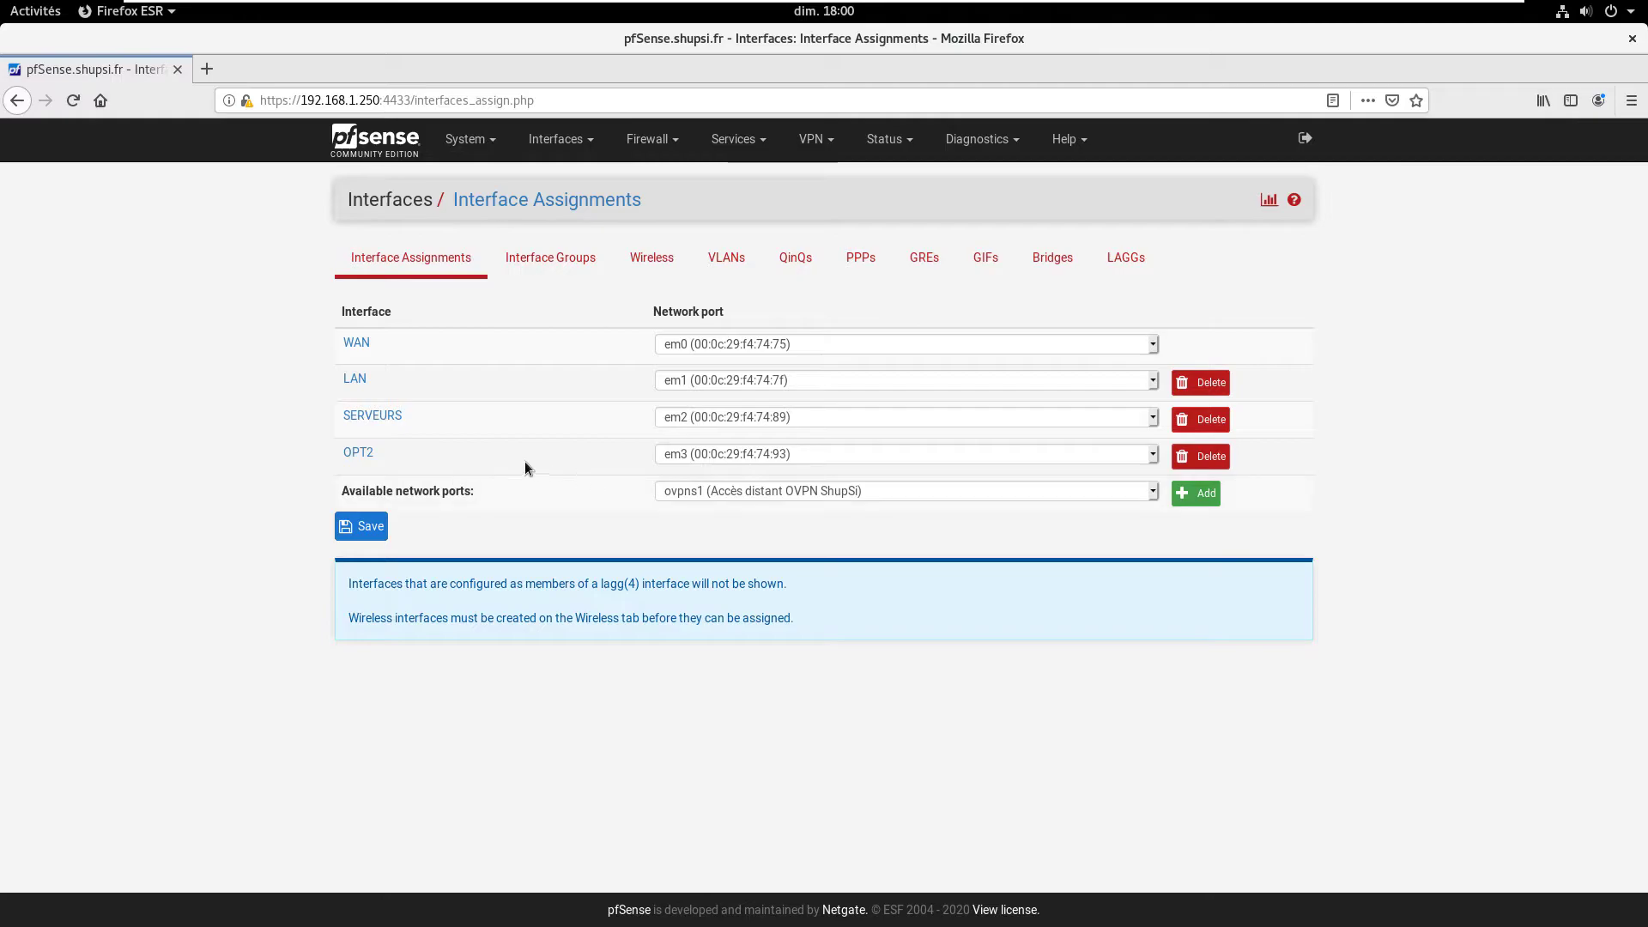
{"action": "left_click", "coordinate": [371, 456]}
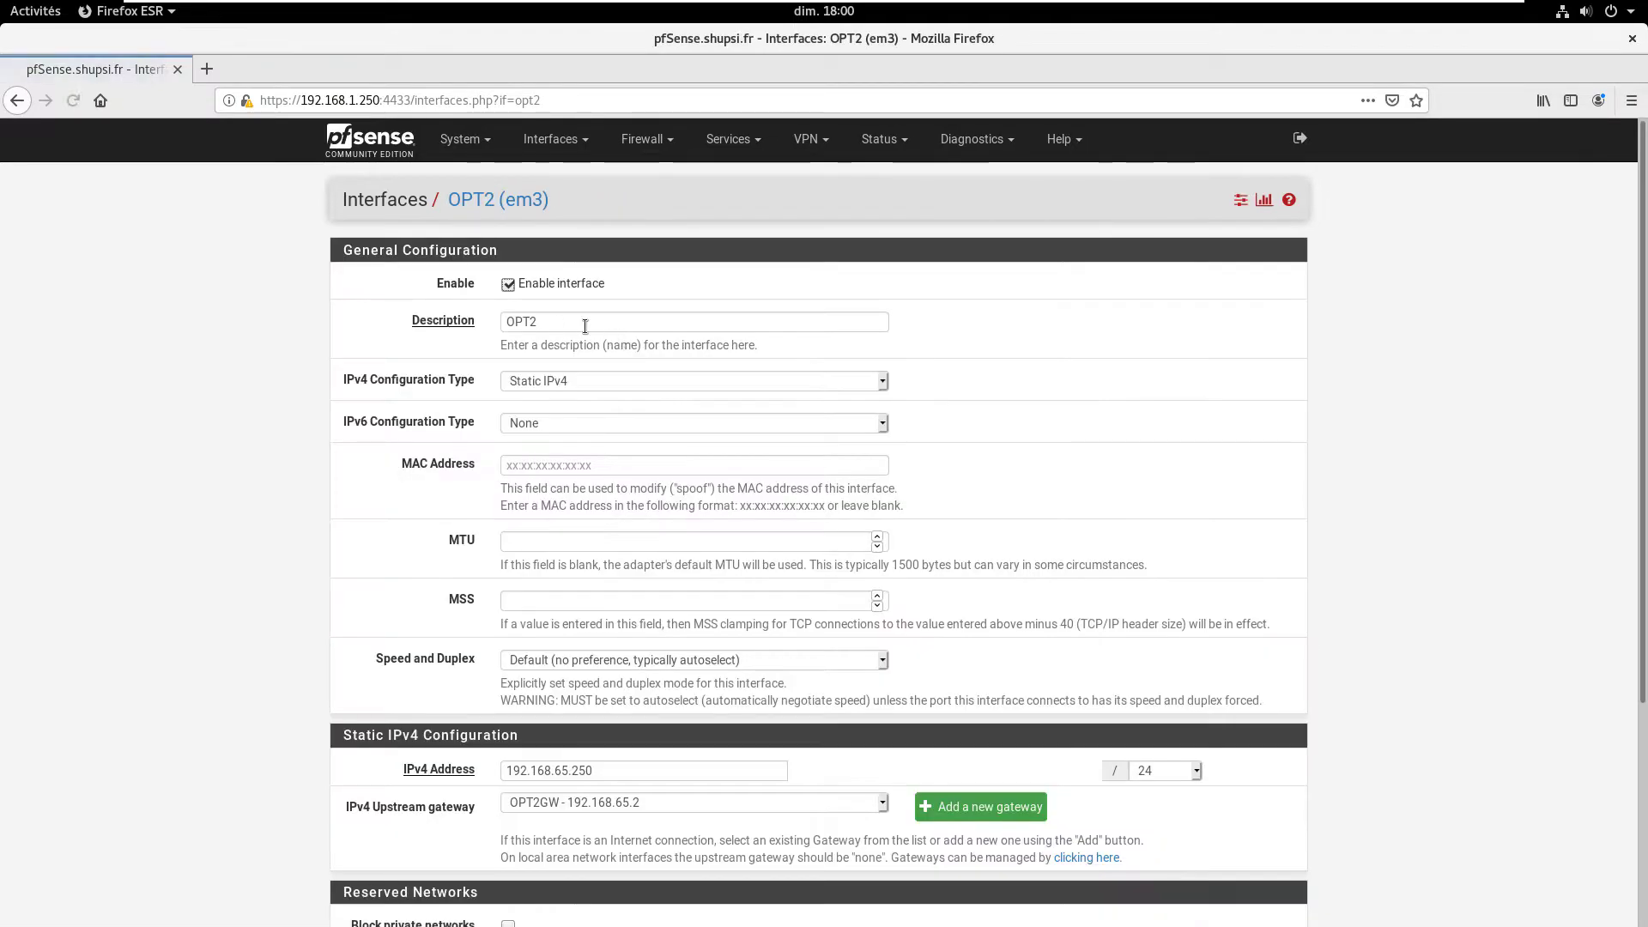
{"action": "double_click", "coordinate": [584, 326]}
{"action": "type", "text": "WAN2"}
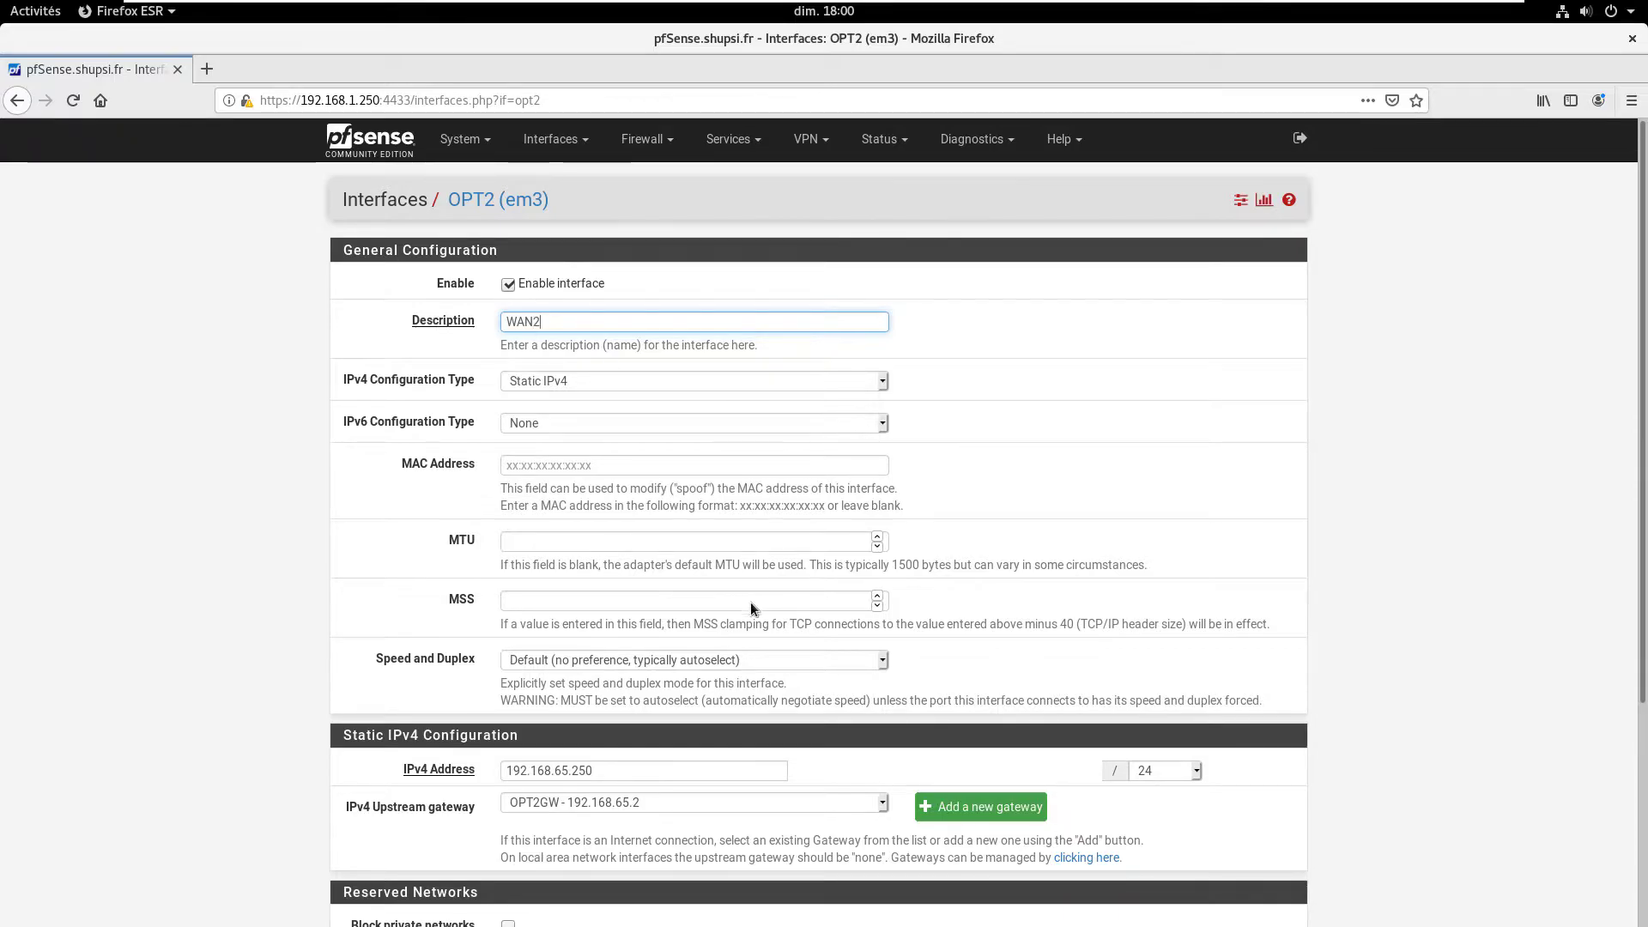
{"action": "scroll", "coordinate": [750, 599], "scroll_direction": "down", "scroll_amount": 3}
{"action": "left_click", "coordinate": [532, 835]}
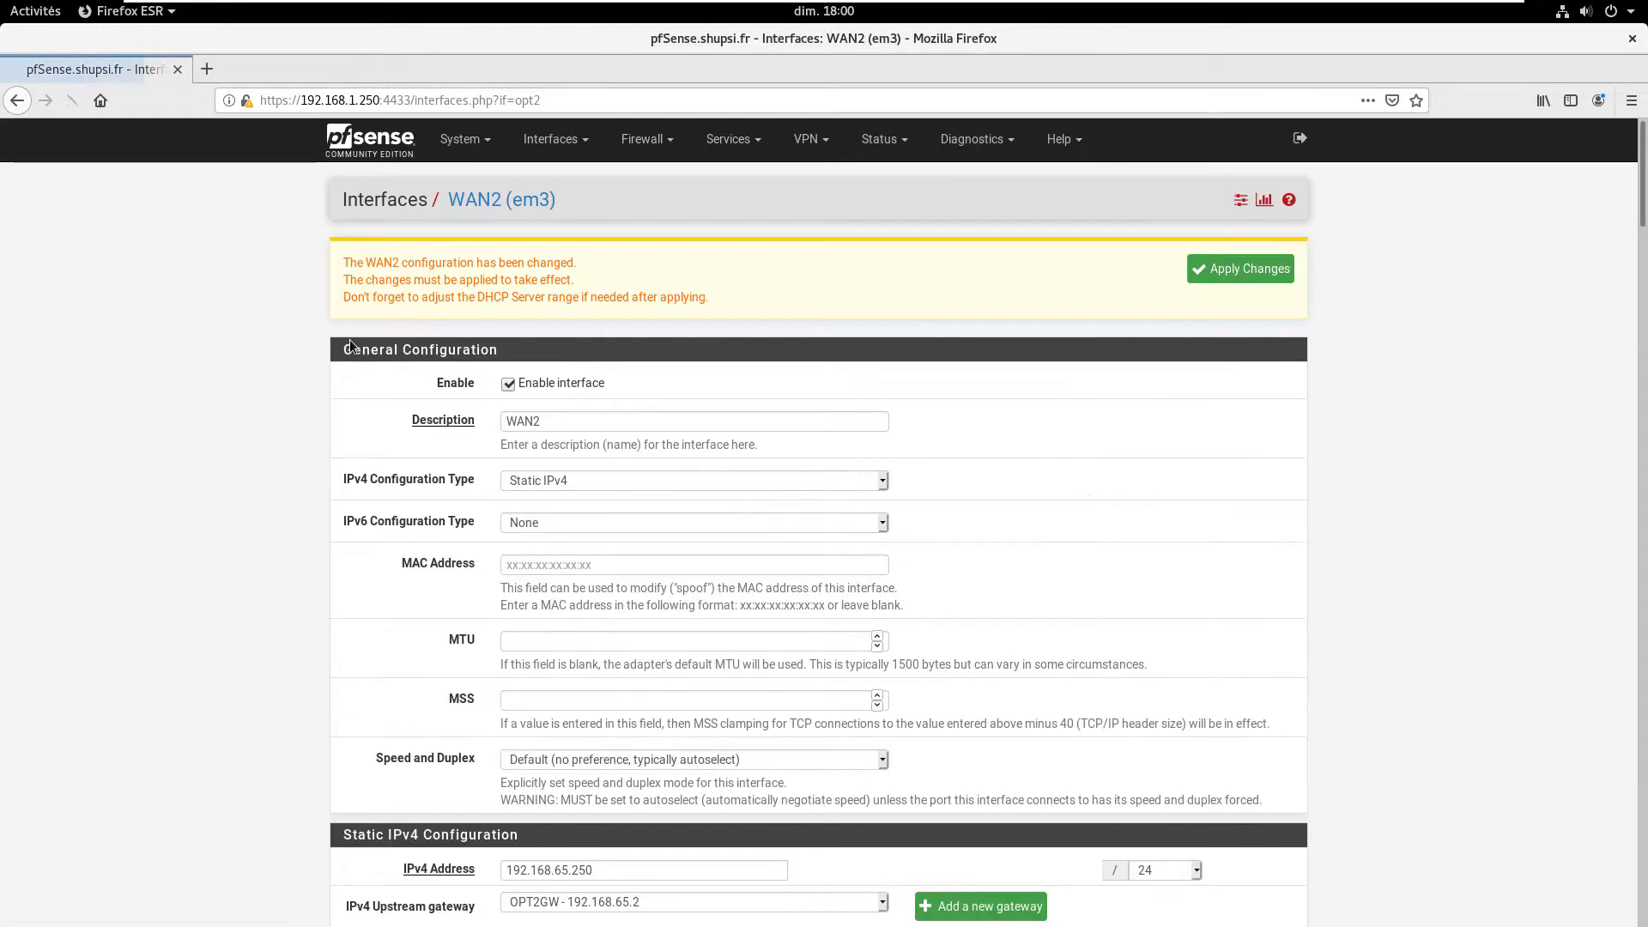
{"action": "left_click", "coordinate": [1240, 268]}
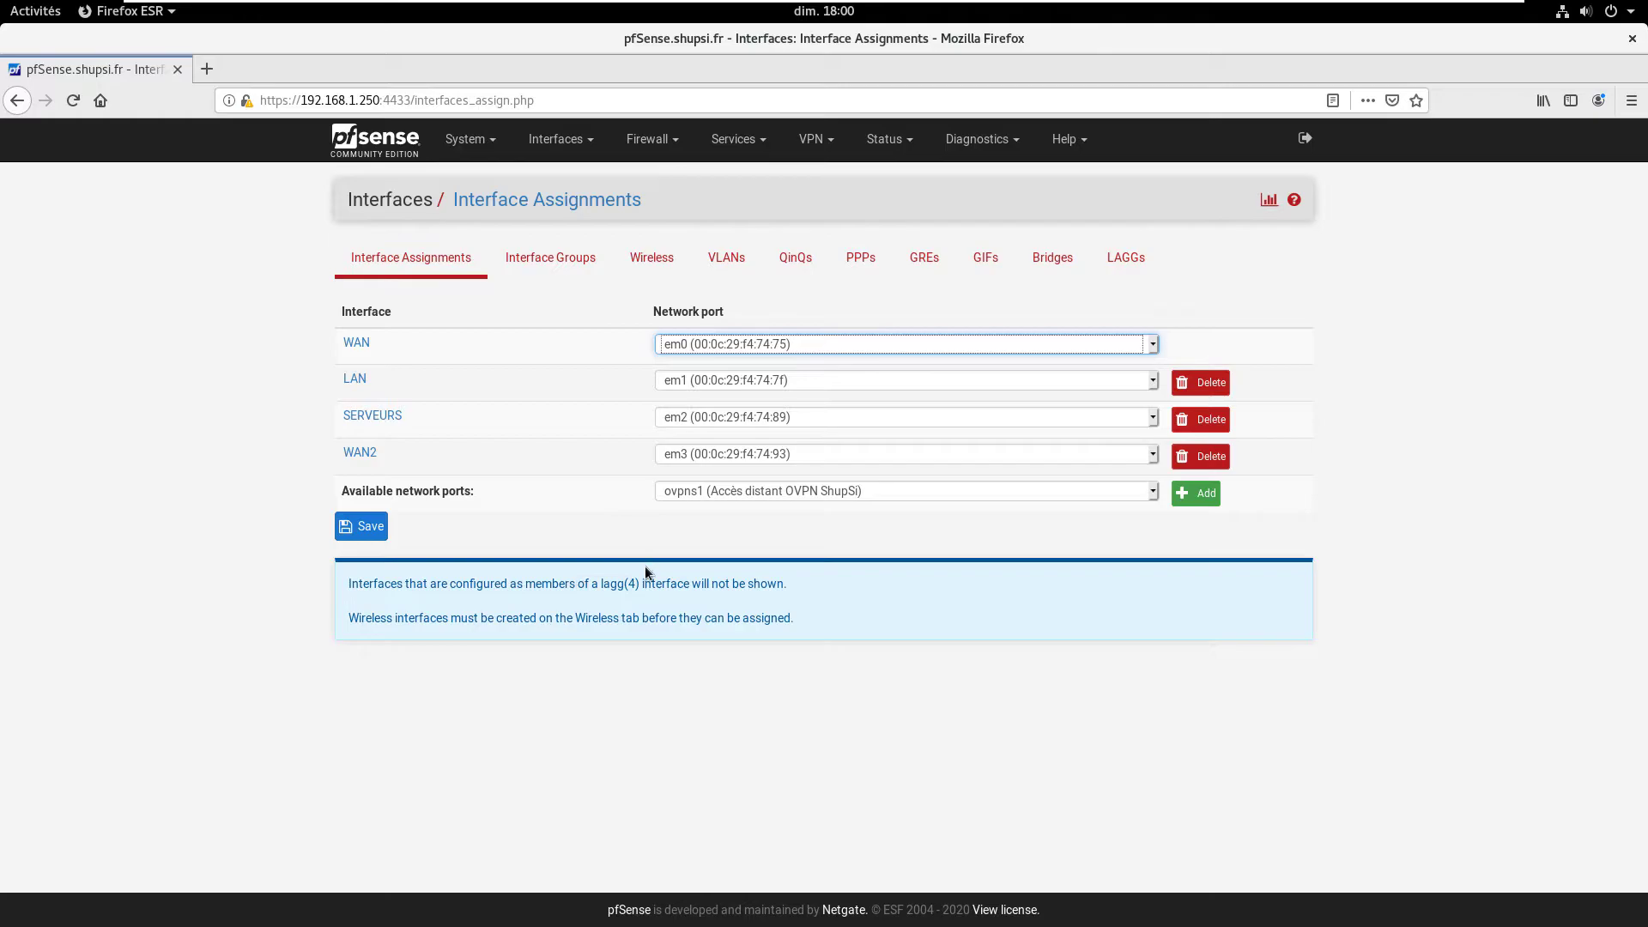
Step: Open System > General Setup and inspect the DNS servers 192.168.5.200 and 192.168.100.1
{"action": "left_click", "coordinate": [470, 140]}
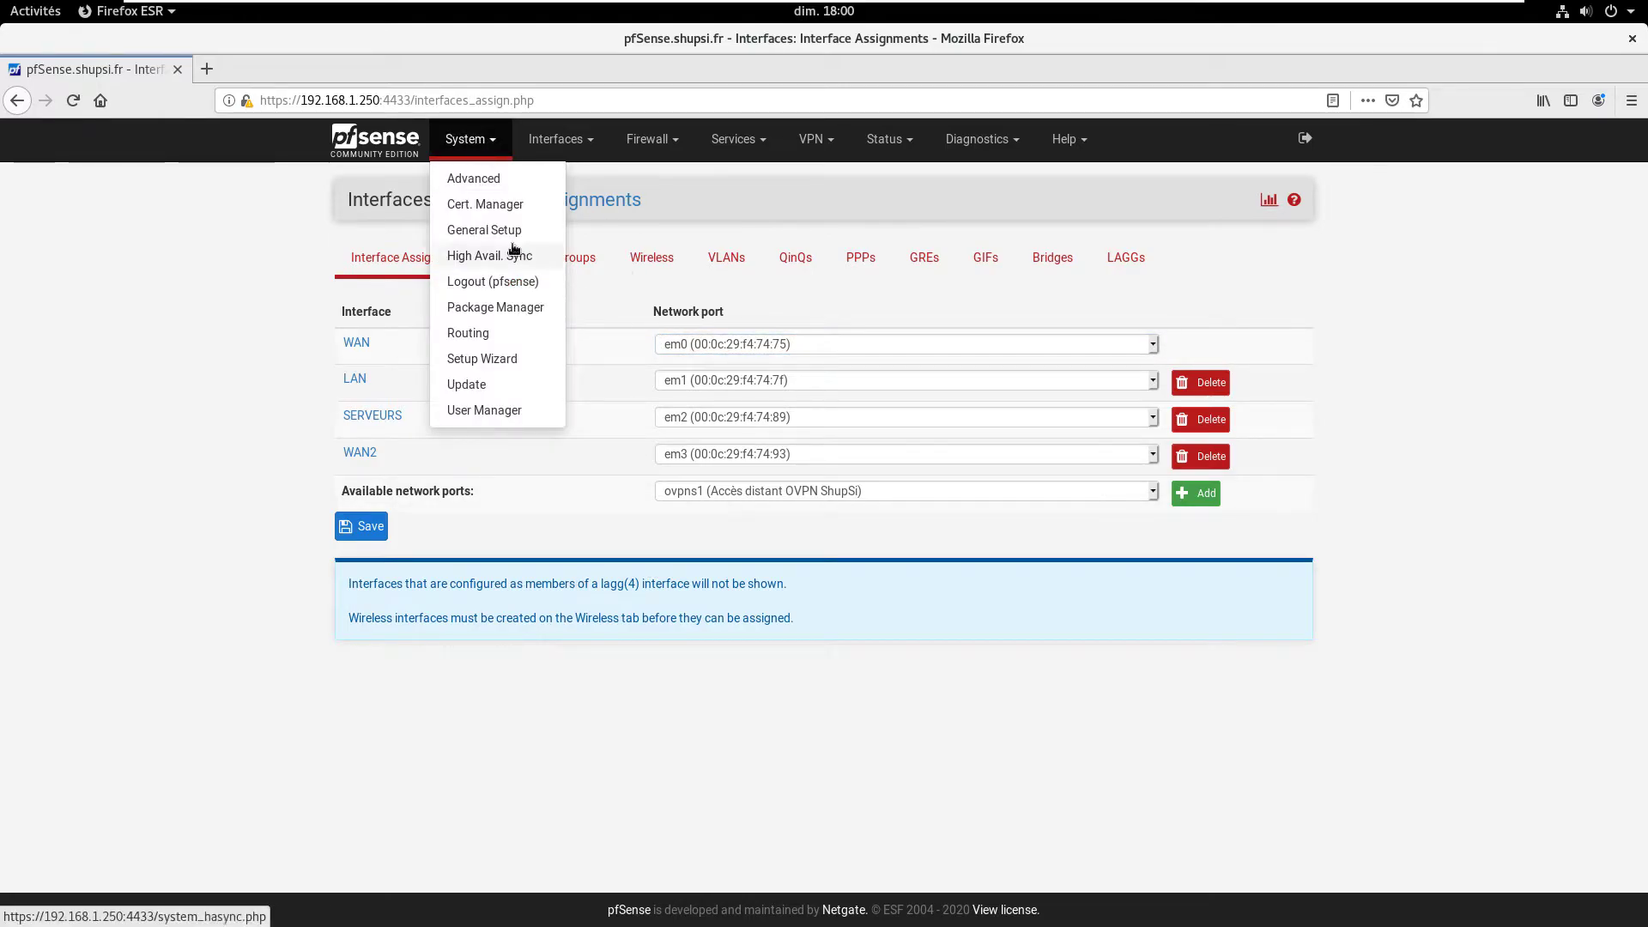
{"action": "left_click", "coordinate": [485, 229]}
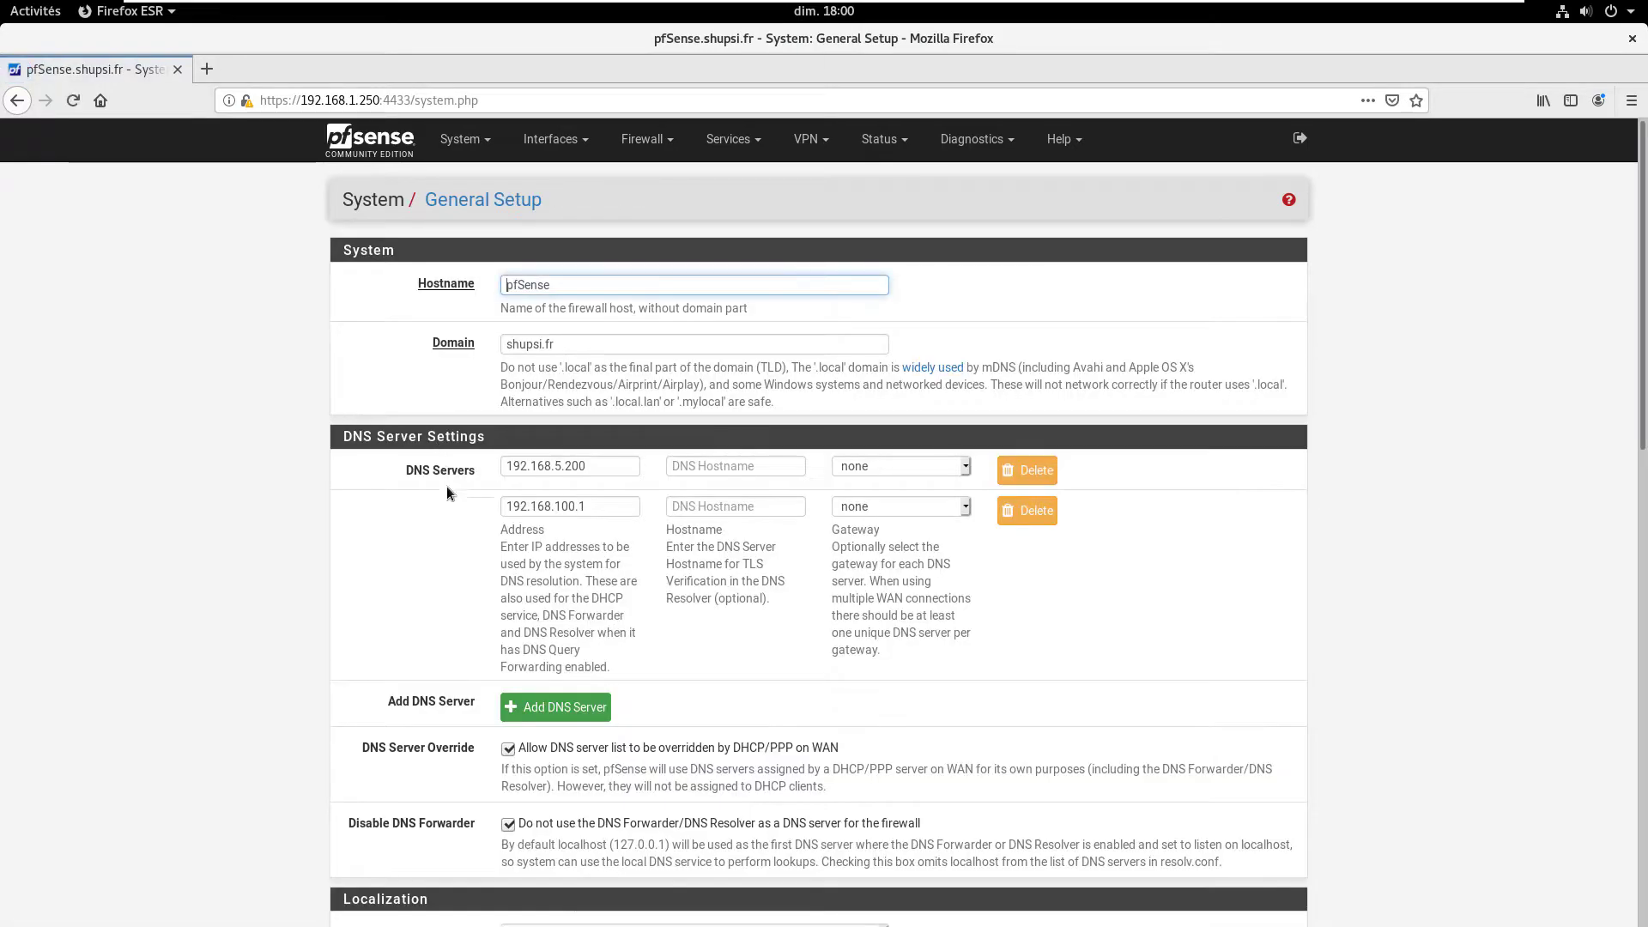
{"action": "left_click", "coordinate": [404, 482]}
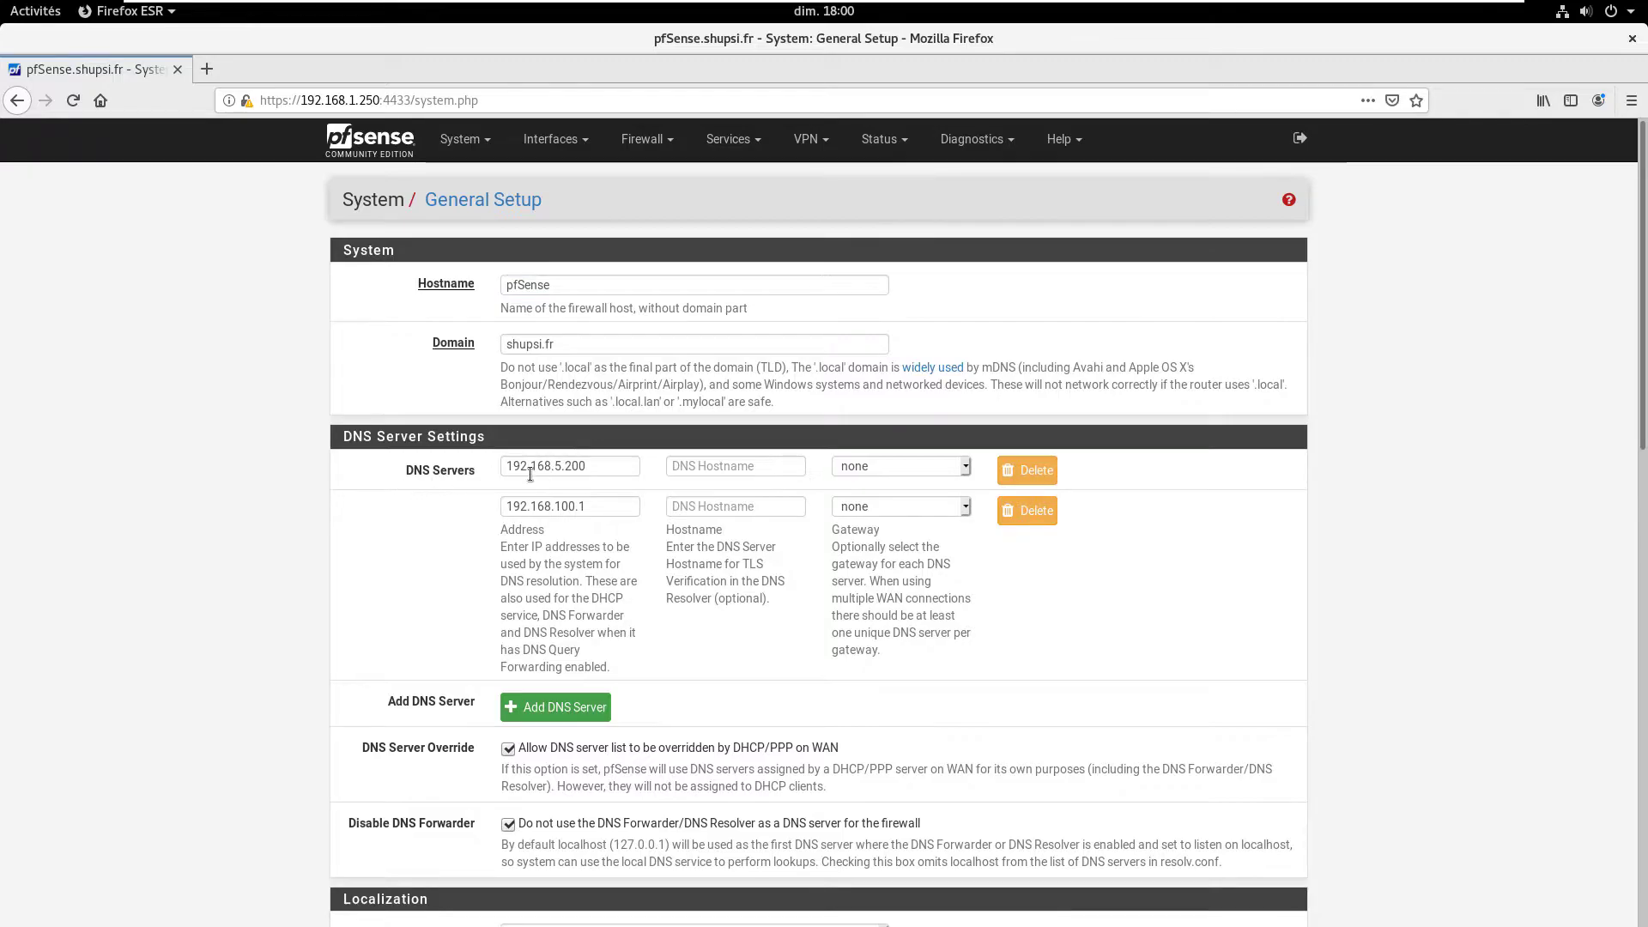
{"action": "triple_click", "coordinate": [614, 506]}
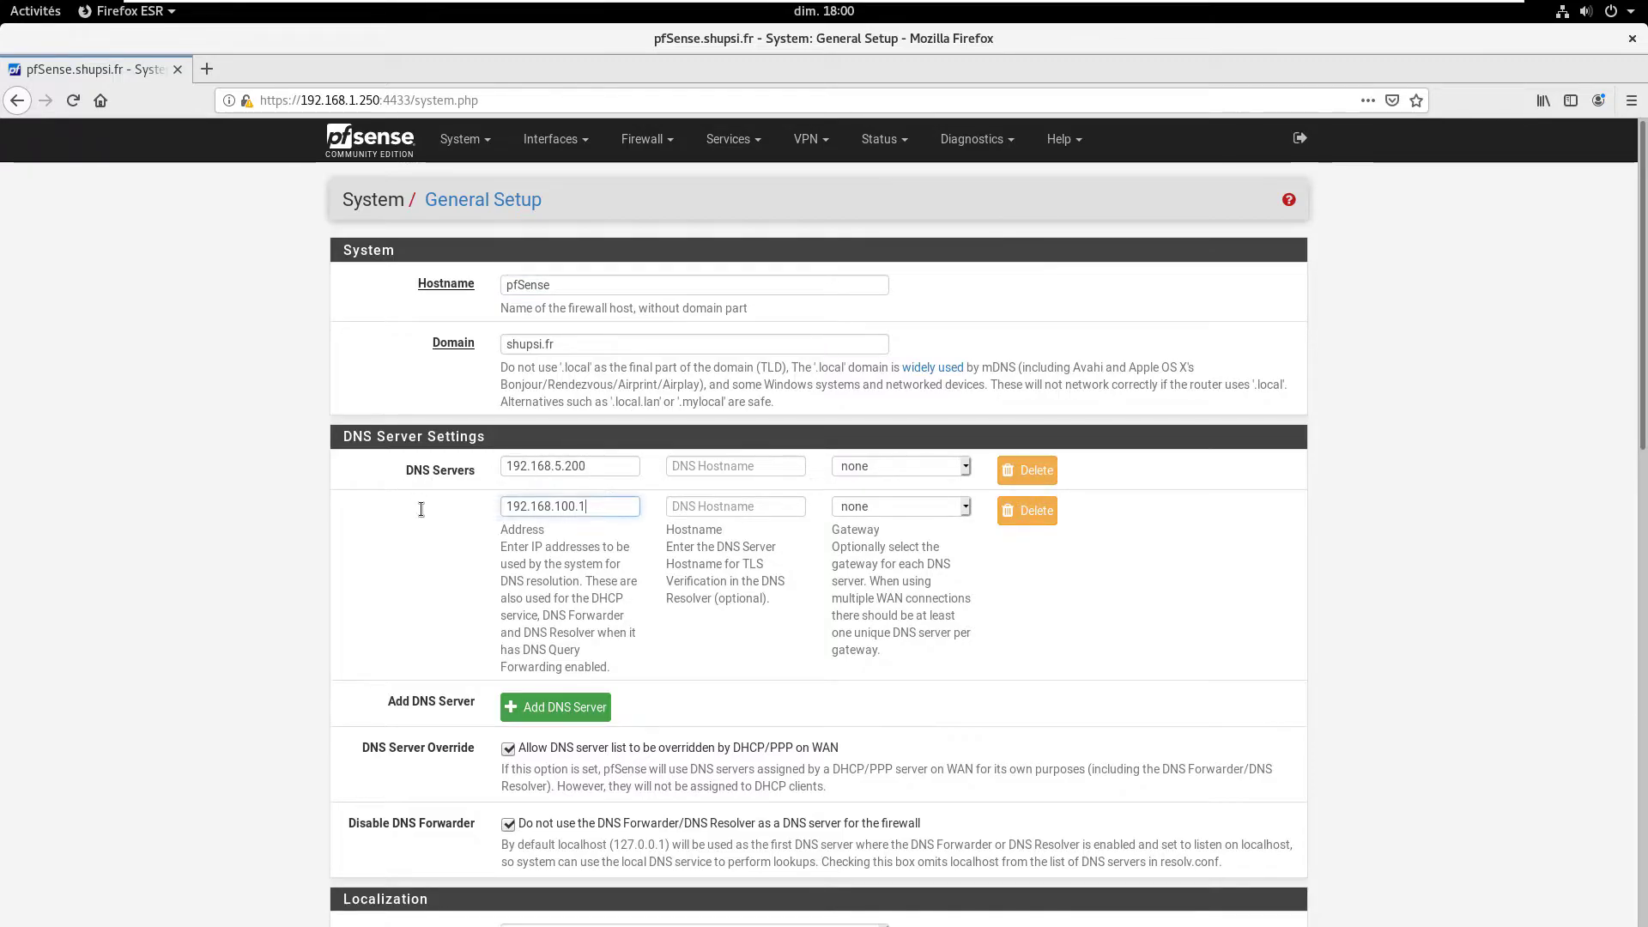
{"action": "left_click", "coordinate": [615, 465]}
{"action": "left_click_drag", "start_coordinate": [623, 465], "coordinate": [404, 476]}
{"action": "left_click", "coordinate": [664, 569]}
{"action": "left_click_drag", "start_coordinate": [914, 569], "coordinate": [919, 651]}
{"action": "left_click", "coordinate": [920, 592]}
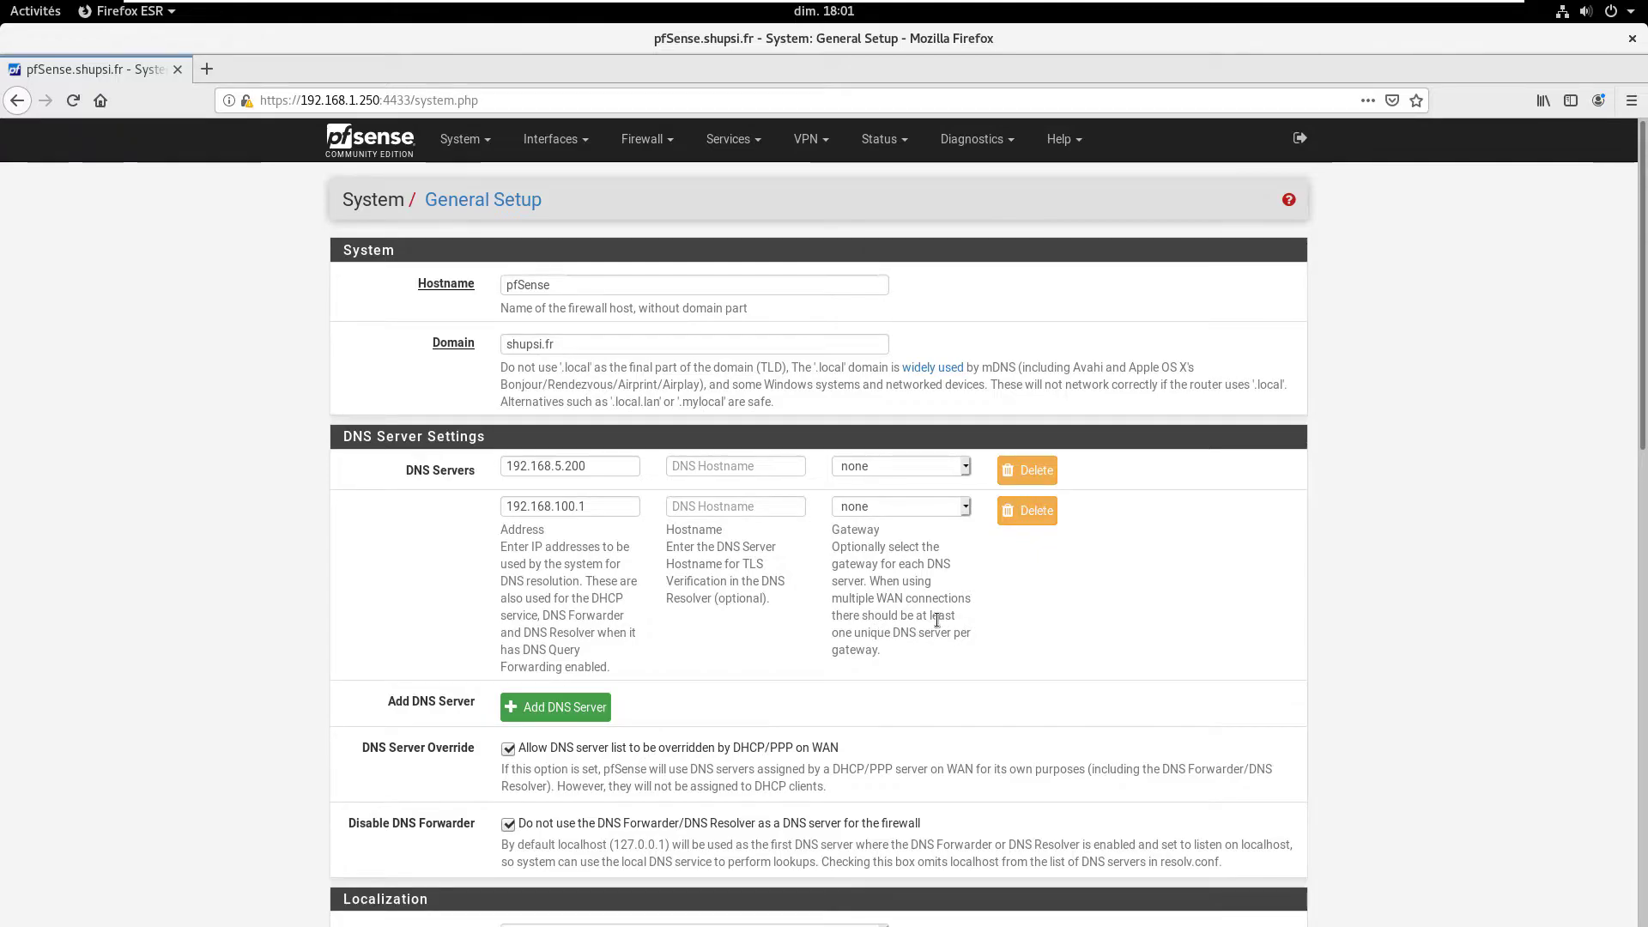
{"action": "left_click", "coordinate": [609, 475]}
{"action": "left_click", "coordinate": [613, 509]}
{"action": "left_click", "coordinate": [571, 472]}
Step: Assign WANGW to DNS server 192.168.5.200 and OPT2GW to 192.168.100.1, then save
{"action": "left_click", "coordinate": [920, 466]}
{"action": "left_click", "coordinate": [901, 513]}
{"action": "left_click", "coordinate": [874, 505]}
{"action": "left_click", "coordinate": [875, 579]}
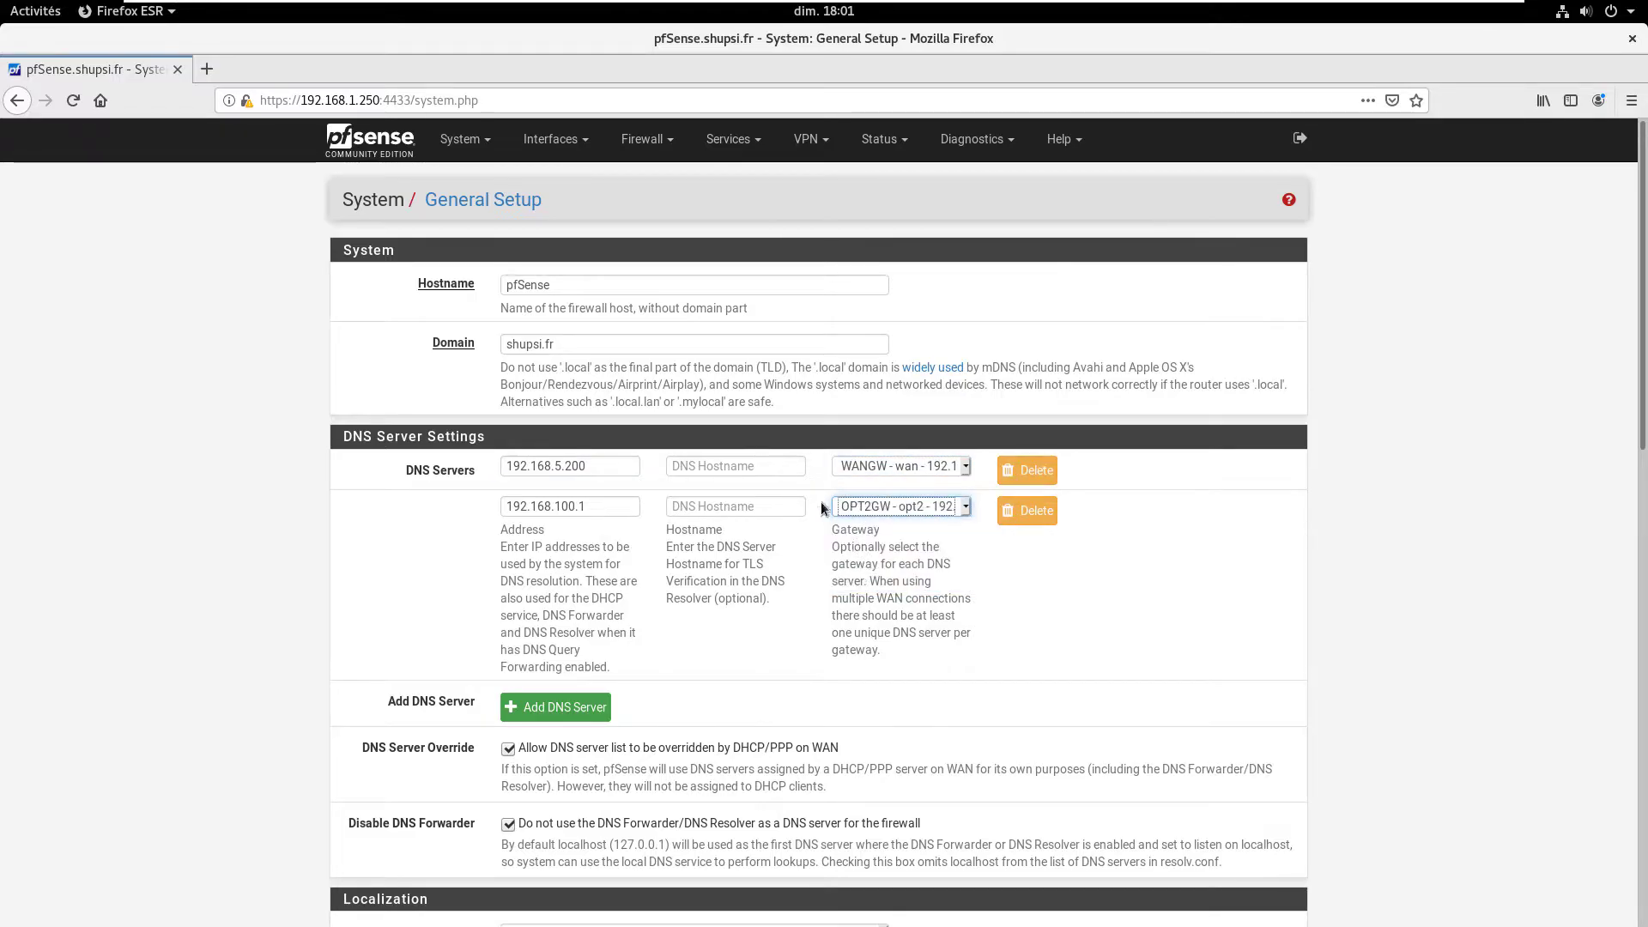
{"action": "scroll", "coordinate": [702, 759], "scroll_direction": "down", "scroll_amount": 12}
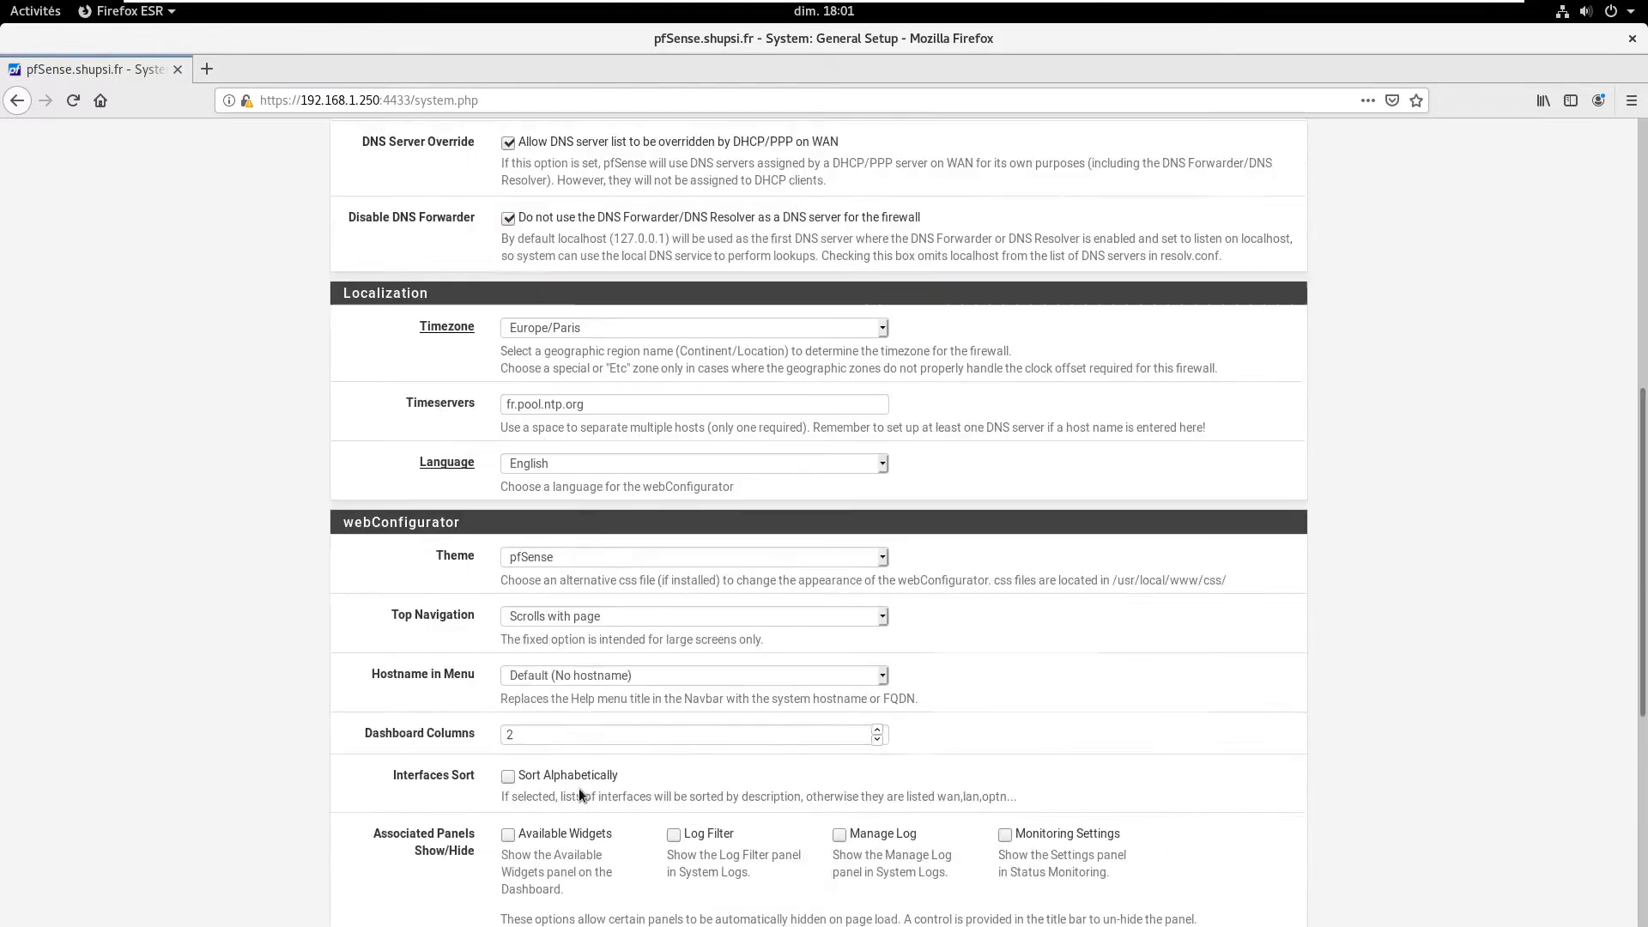
{"action": "left_click", "coordinate": [532, 834]}
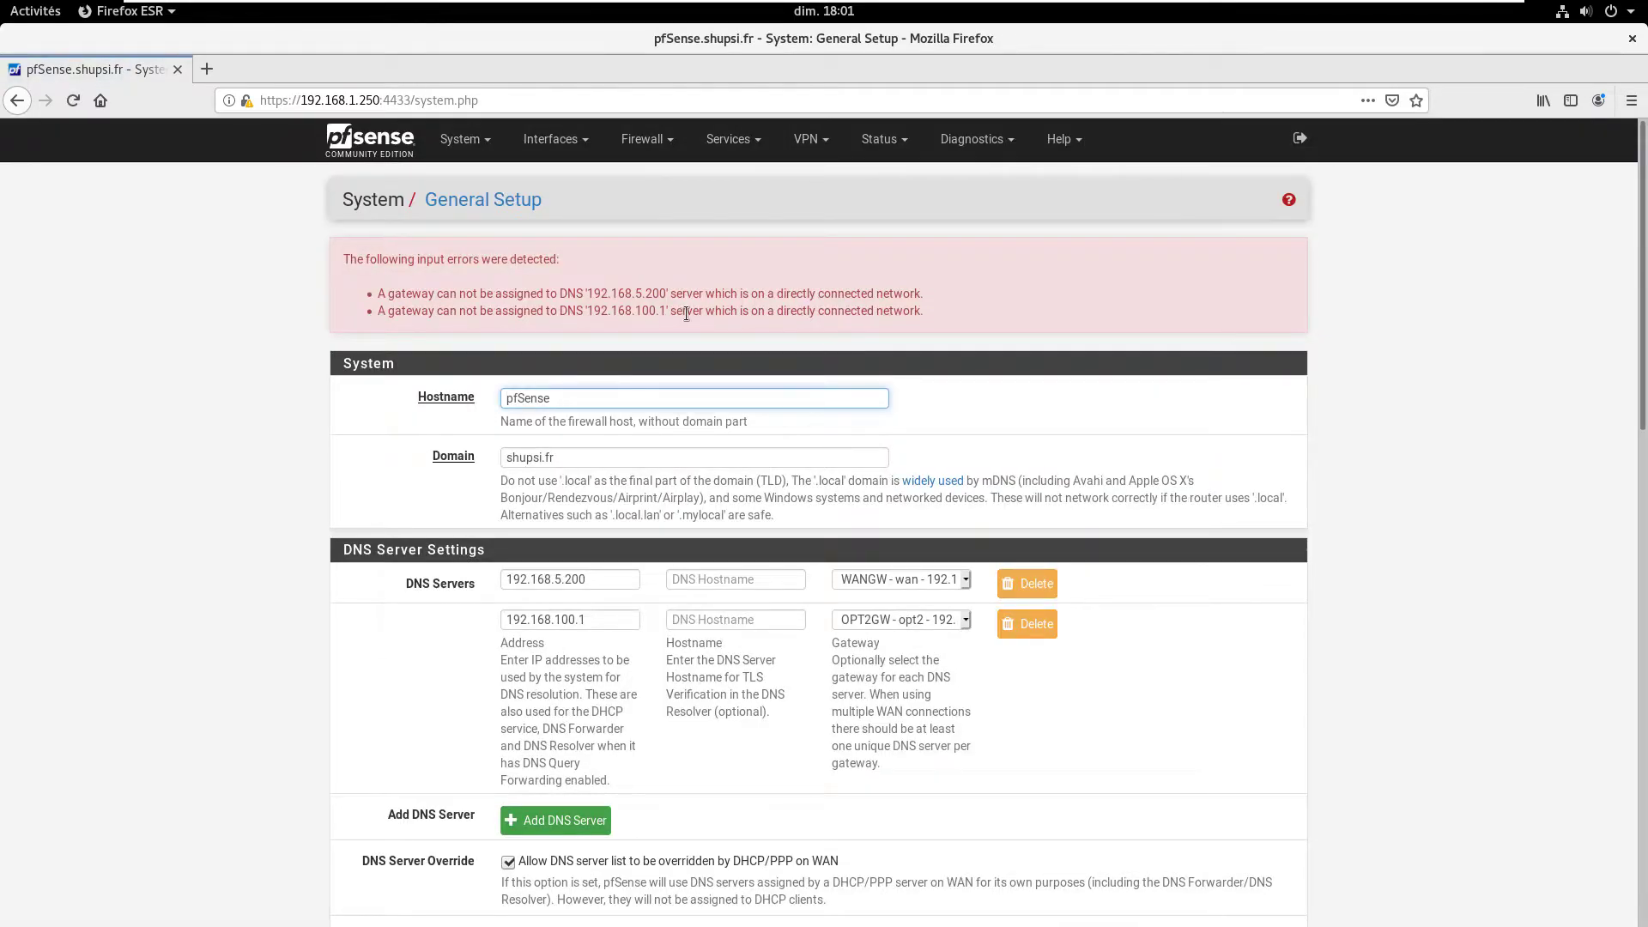
Step: After reading the errors, set DNS server 192.168.100.1's gateway back to none
{"action": "left_click_drag", "start_coordinate": [401, 293], "coordinate": [933, 285]}
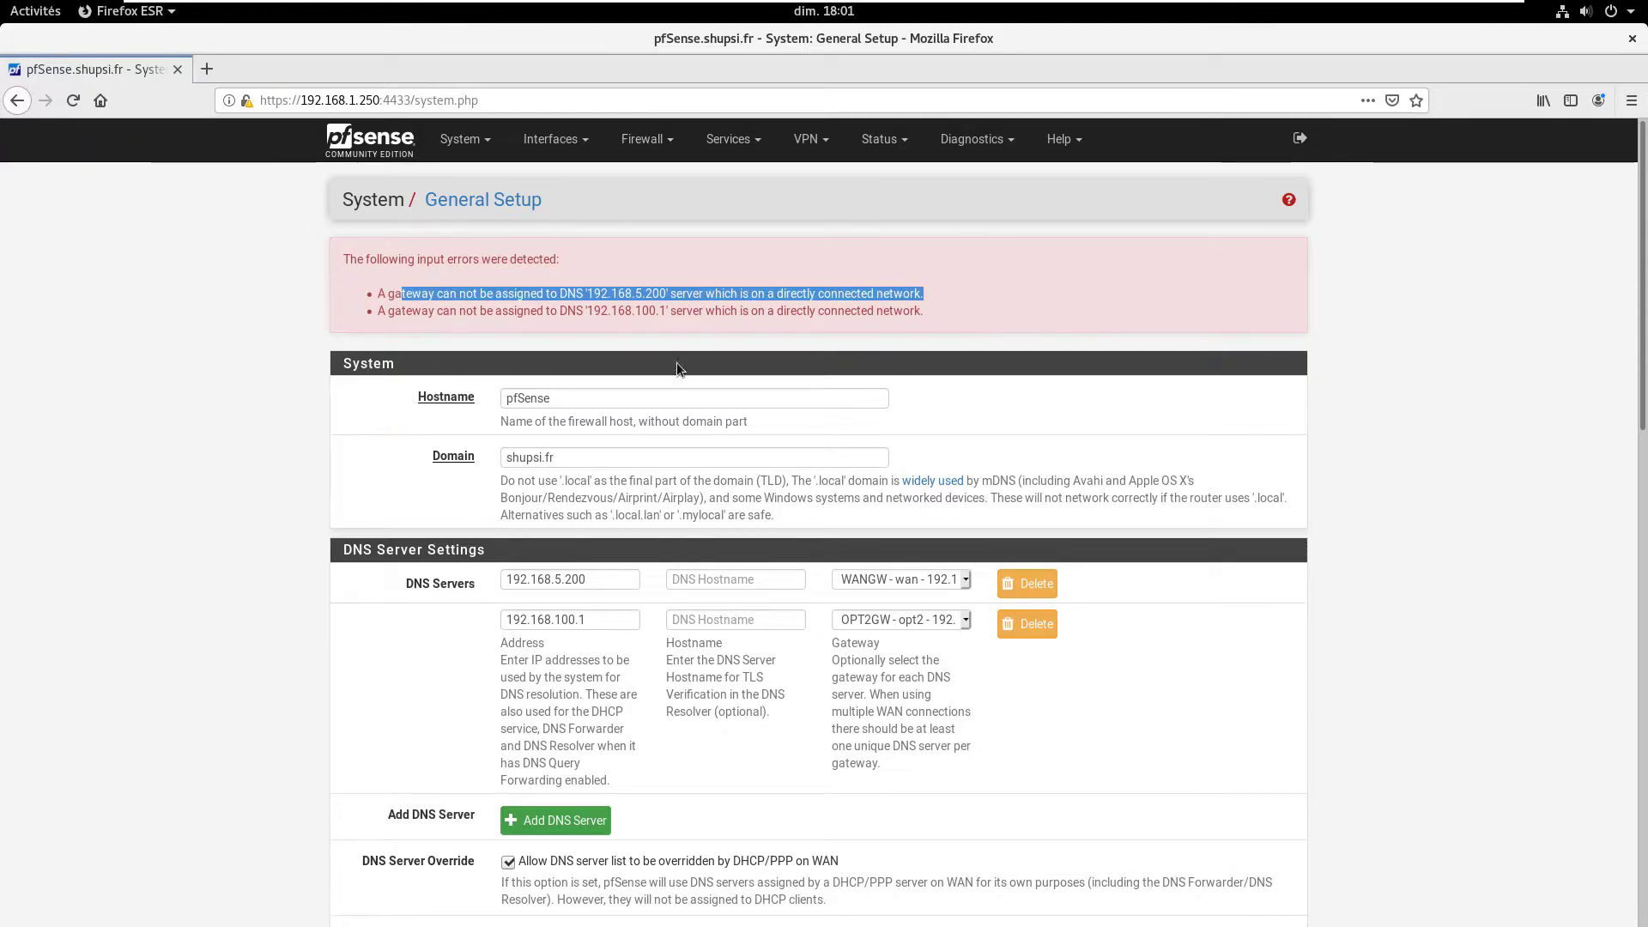
{"action": "scroll", "coordinate": [648, 422], "scroll_direction": "down", "scroll_amount": 4}
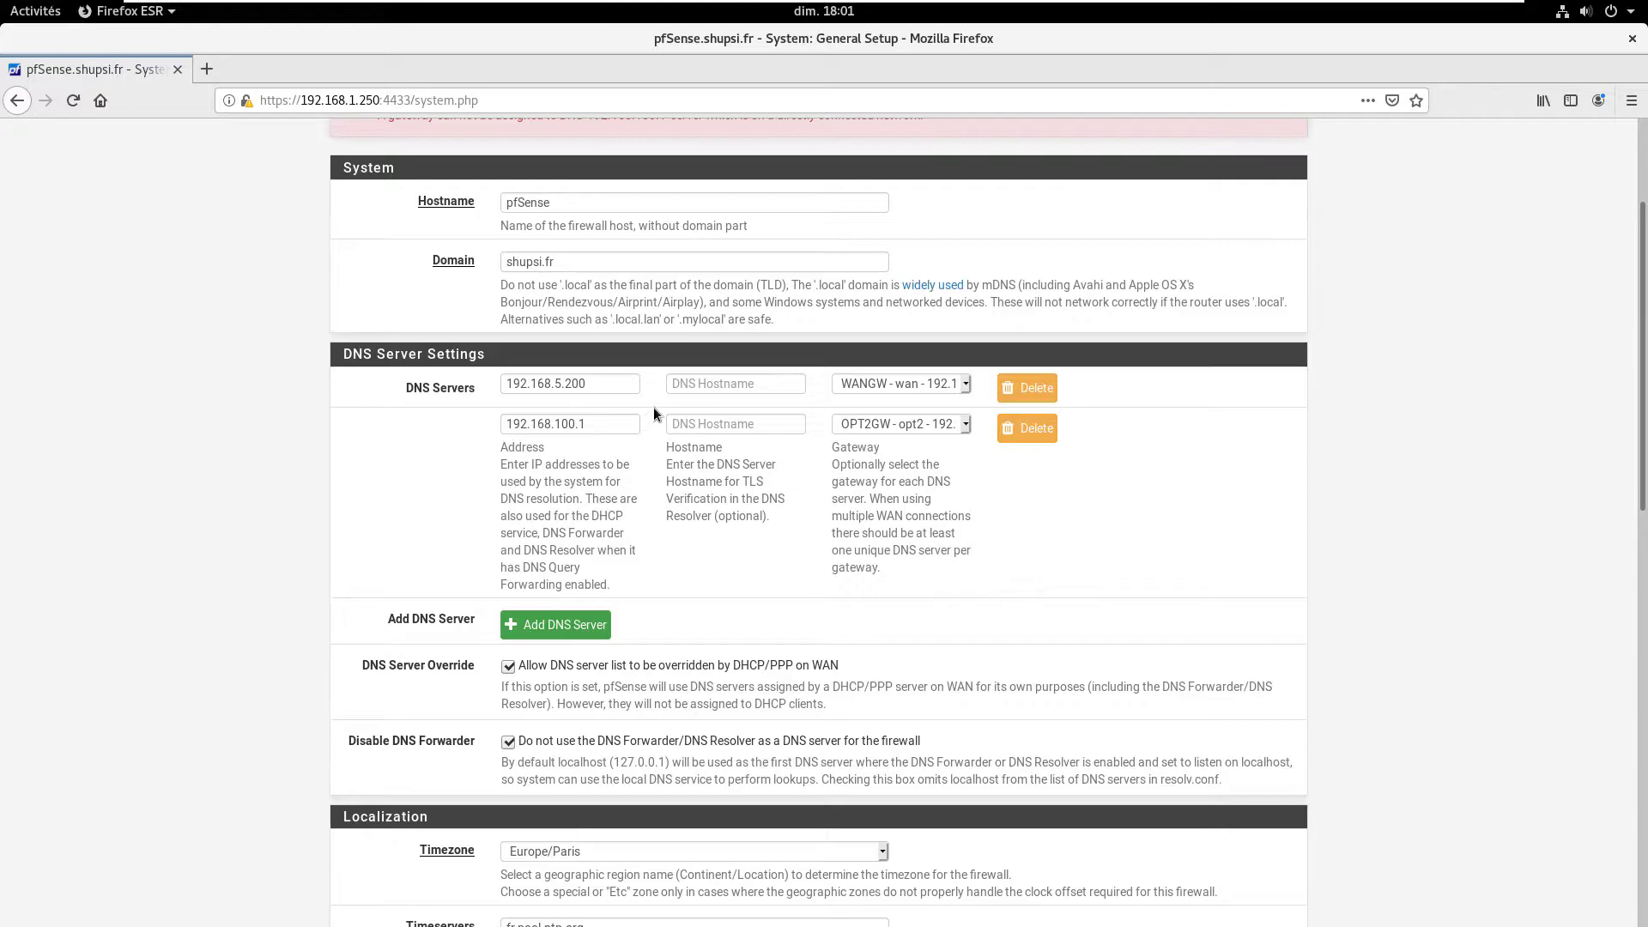
{"action": "left_click", "coordinate": [893, 385]}
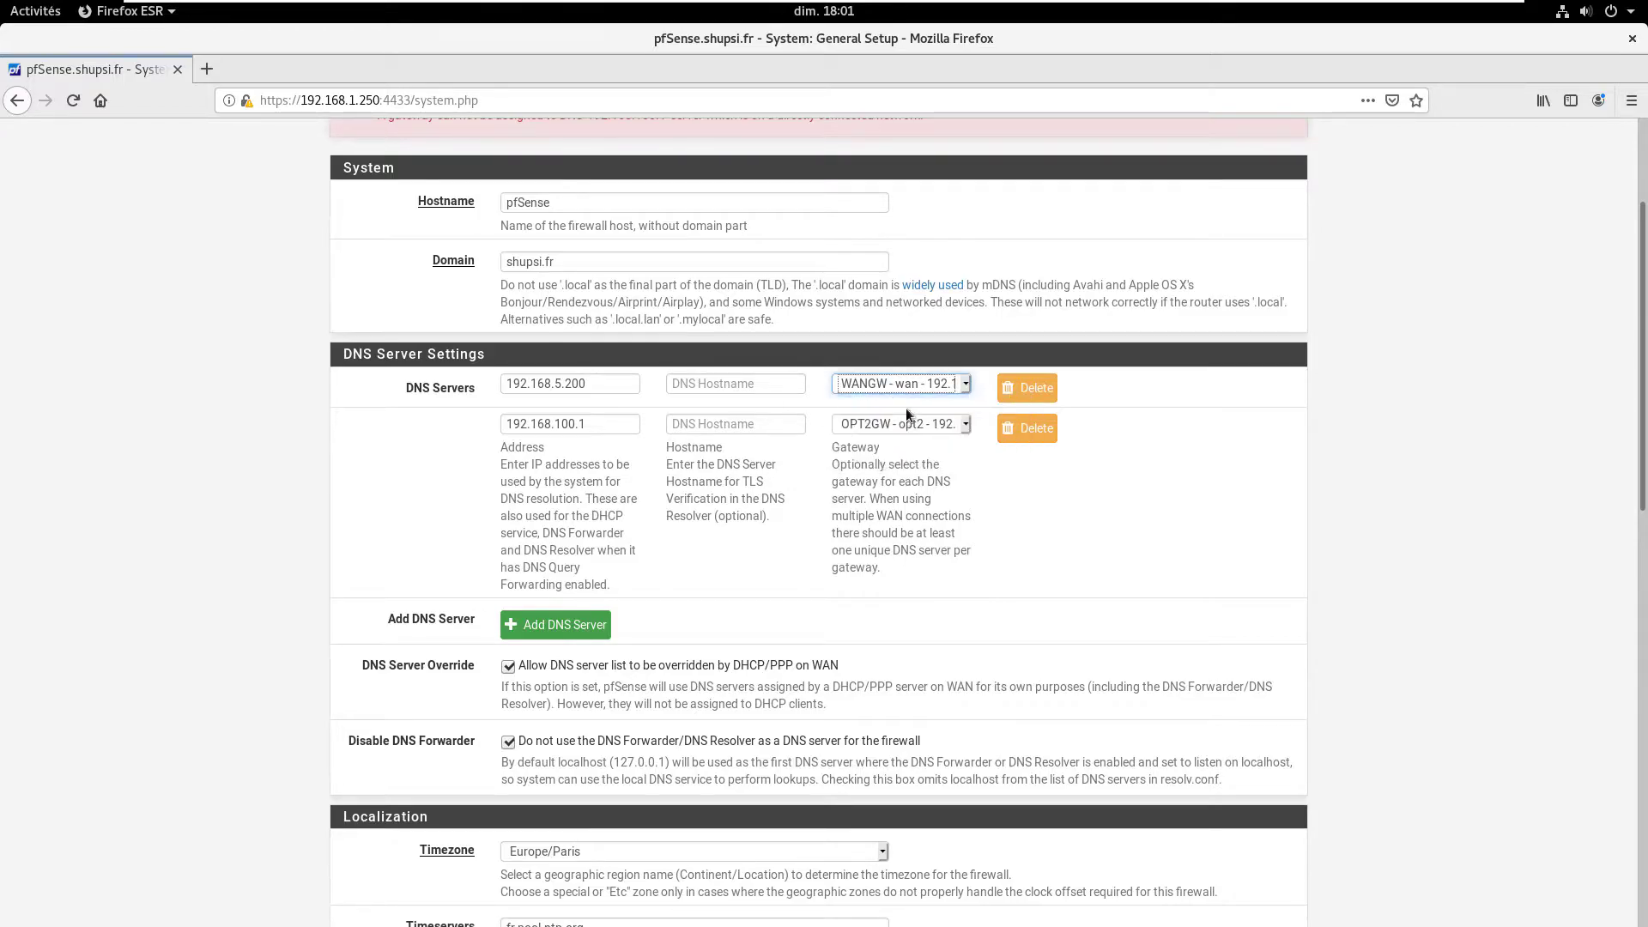
{"action": "left_click", "coordinate": [898, 428]}
{"action": "left_click", "coordinate": [858, 445]}
{"action": "triple_click", "coordinate": [618, 386]}
{"action": "left_click_drag", "start_coordinate": [601, 423], "coordinate": [510, 451]}
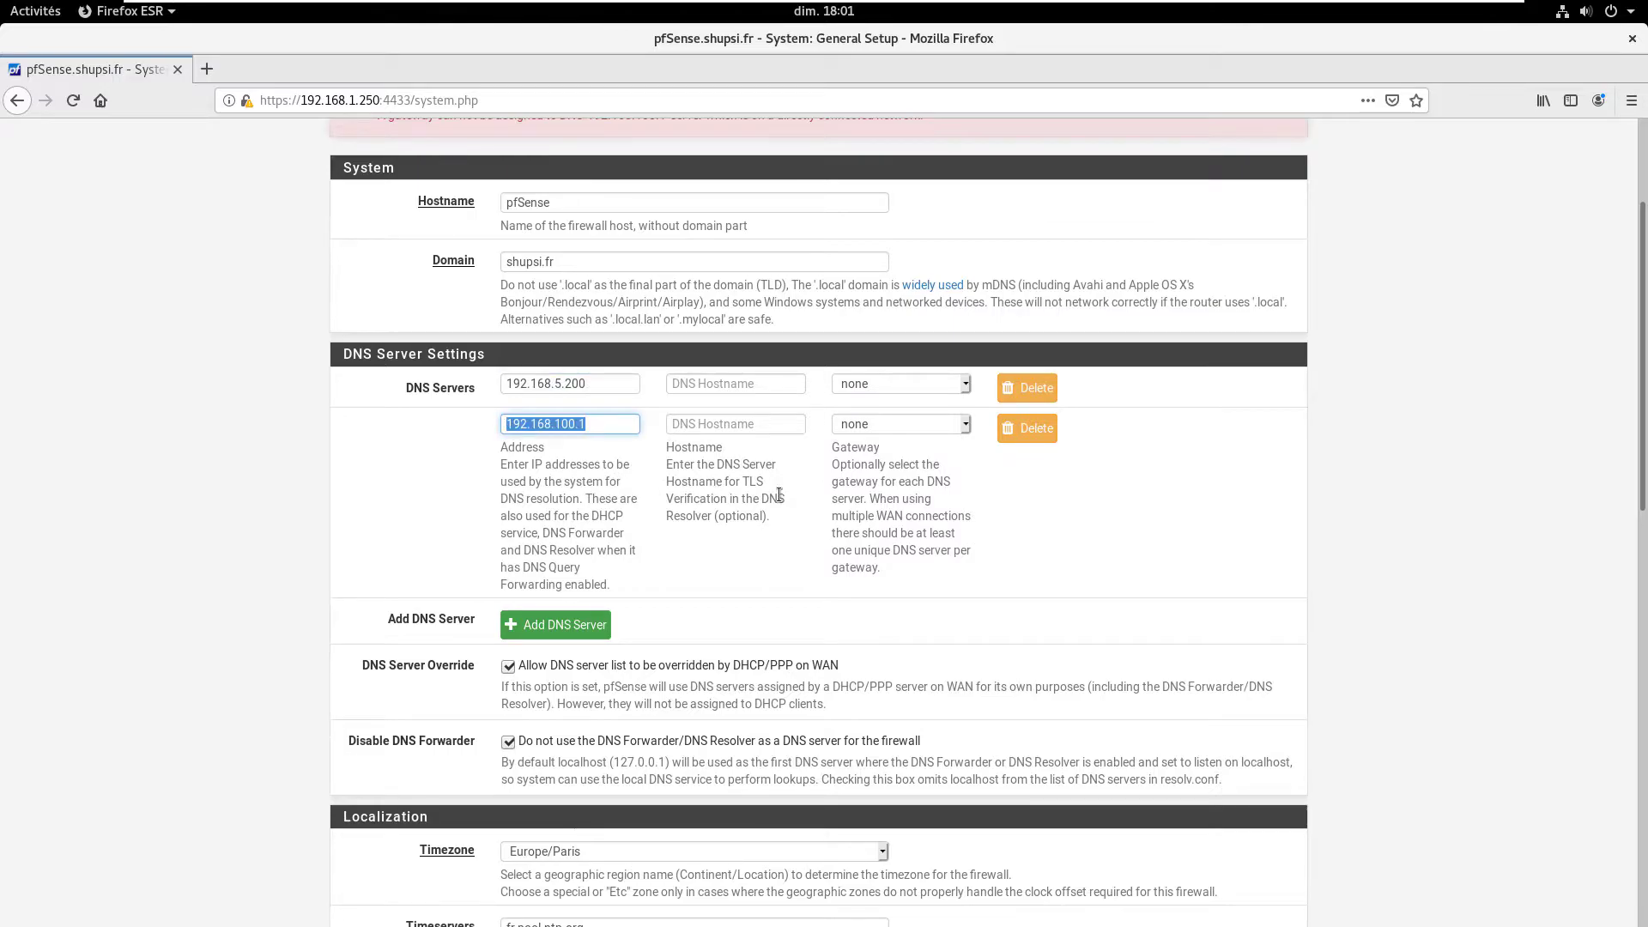
Step: Add DNS servers 8.8.8.8 via WANGW and 8.8.4.4, then save General Setup
{"action": "left_click", "coordinate": [578, 618]}
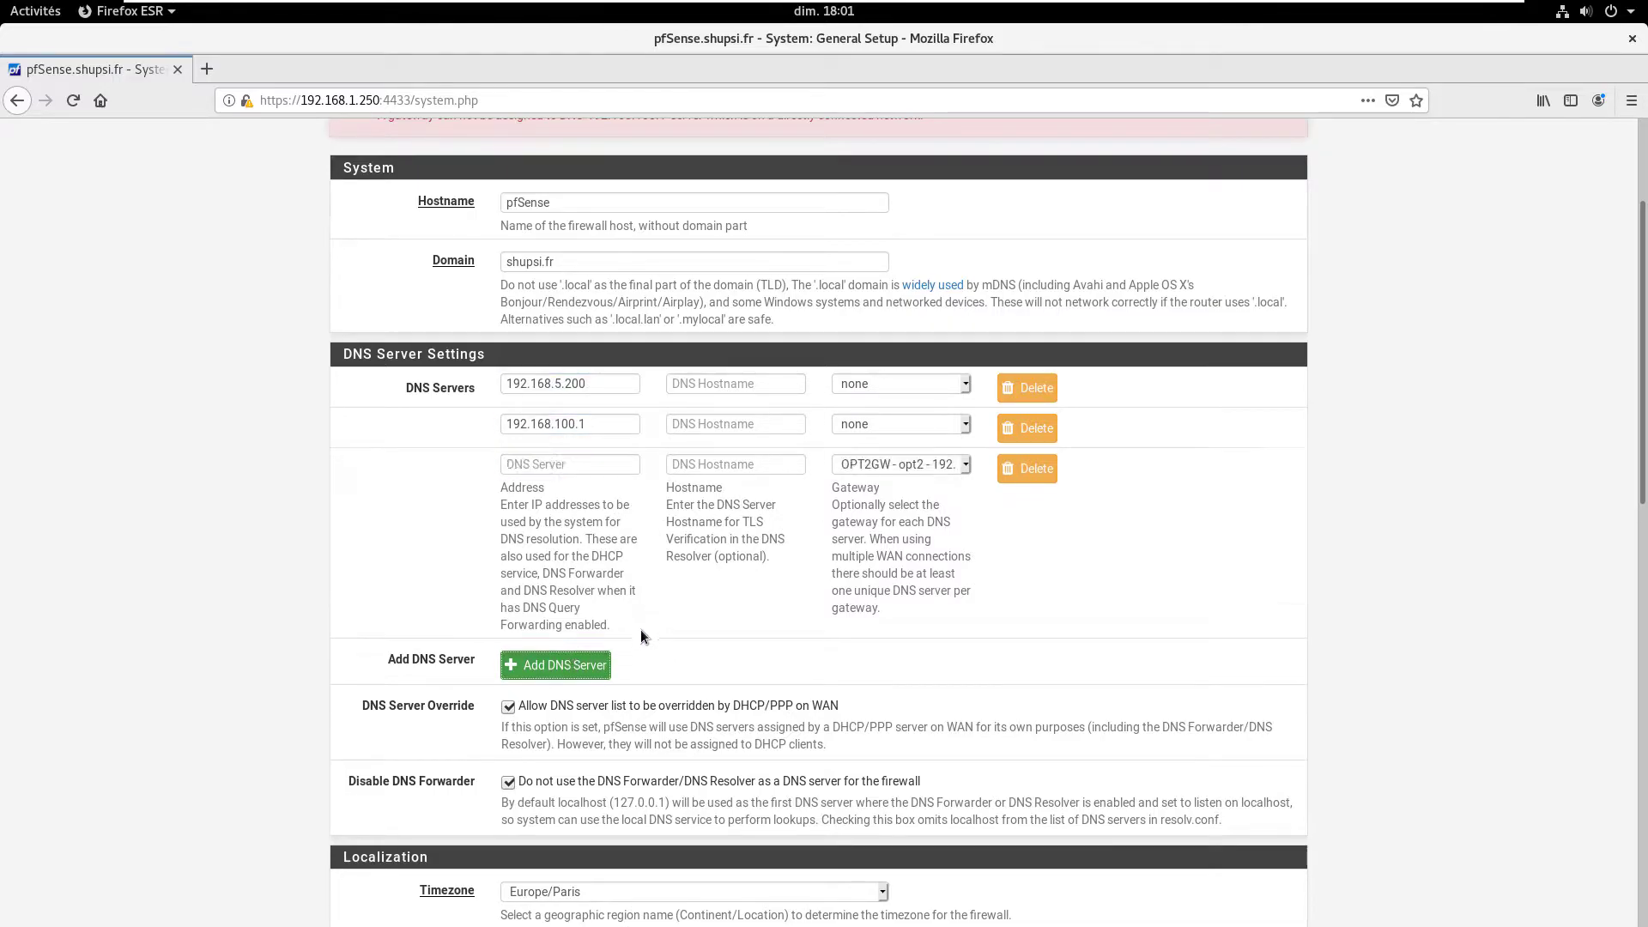
{"action": "left_click", "coordinate": [578, 657]}
{"action": "left_click", "coordinate": [592, 464]}
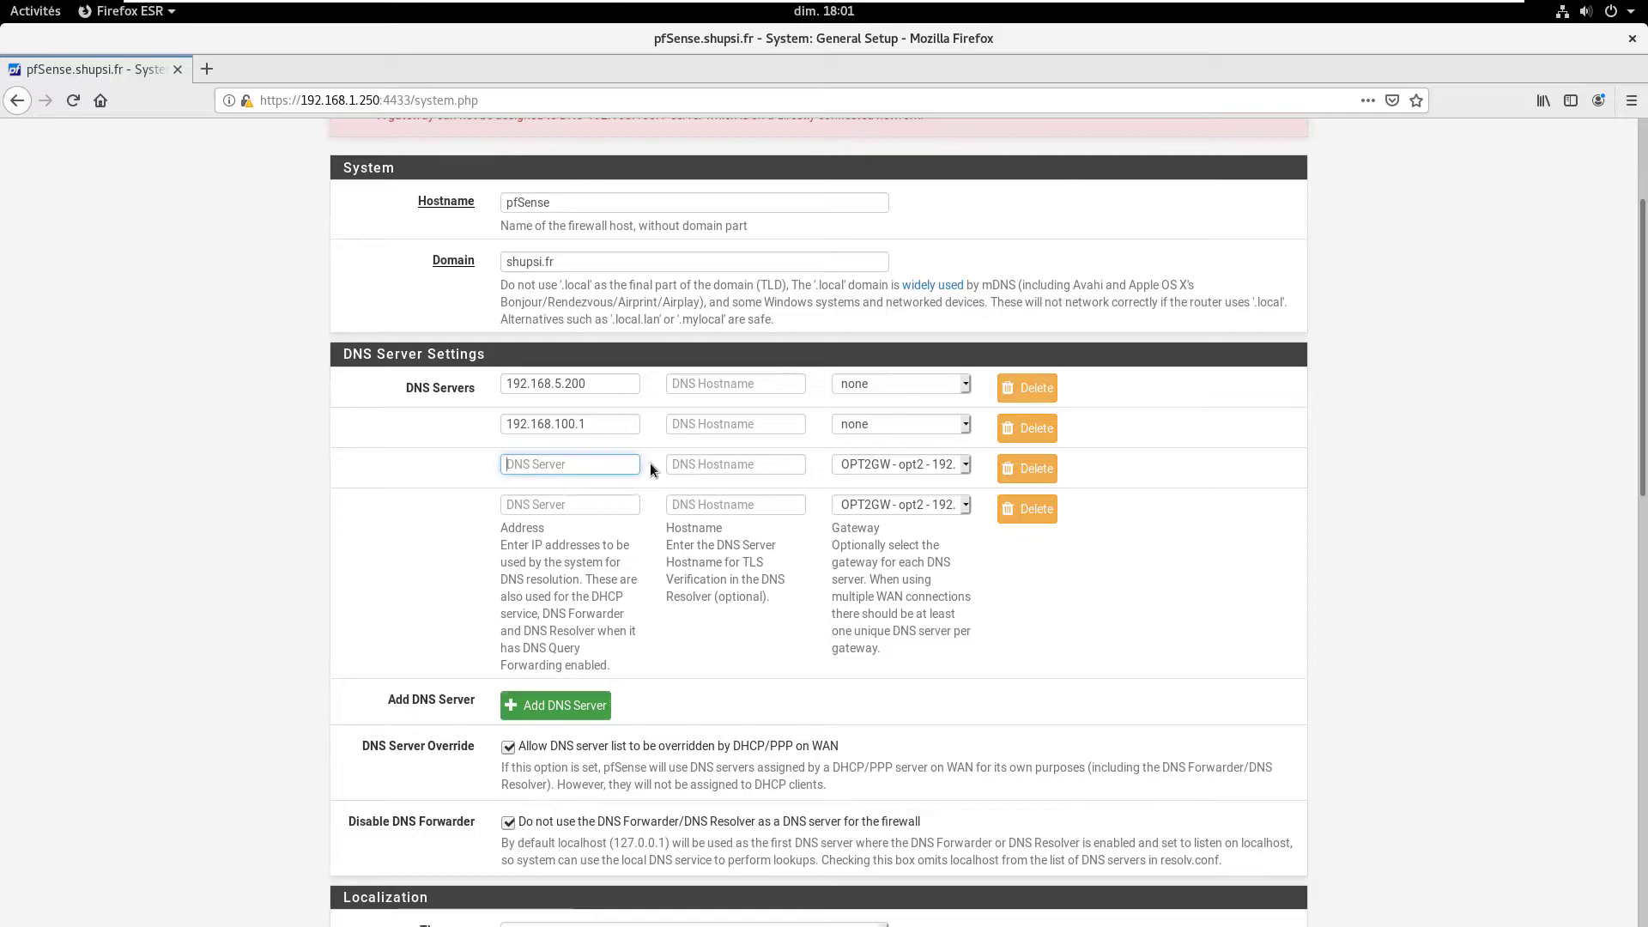
{"action": "type", "text": "8.8.8.8"}
{"action": "left_click", "coordinate": [538, 505]}
{"action": "type", "text": "8.8.4"}
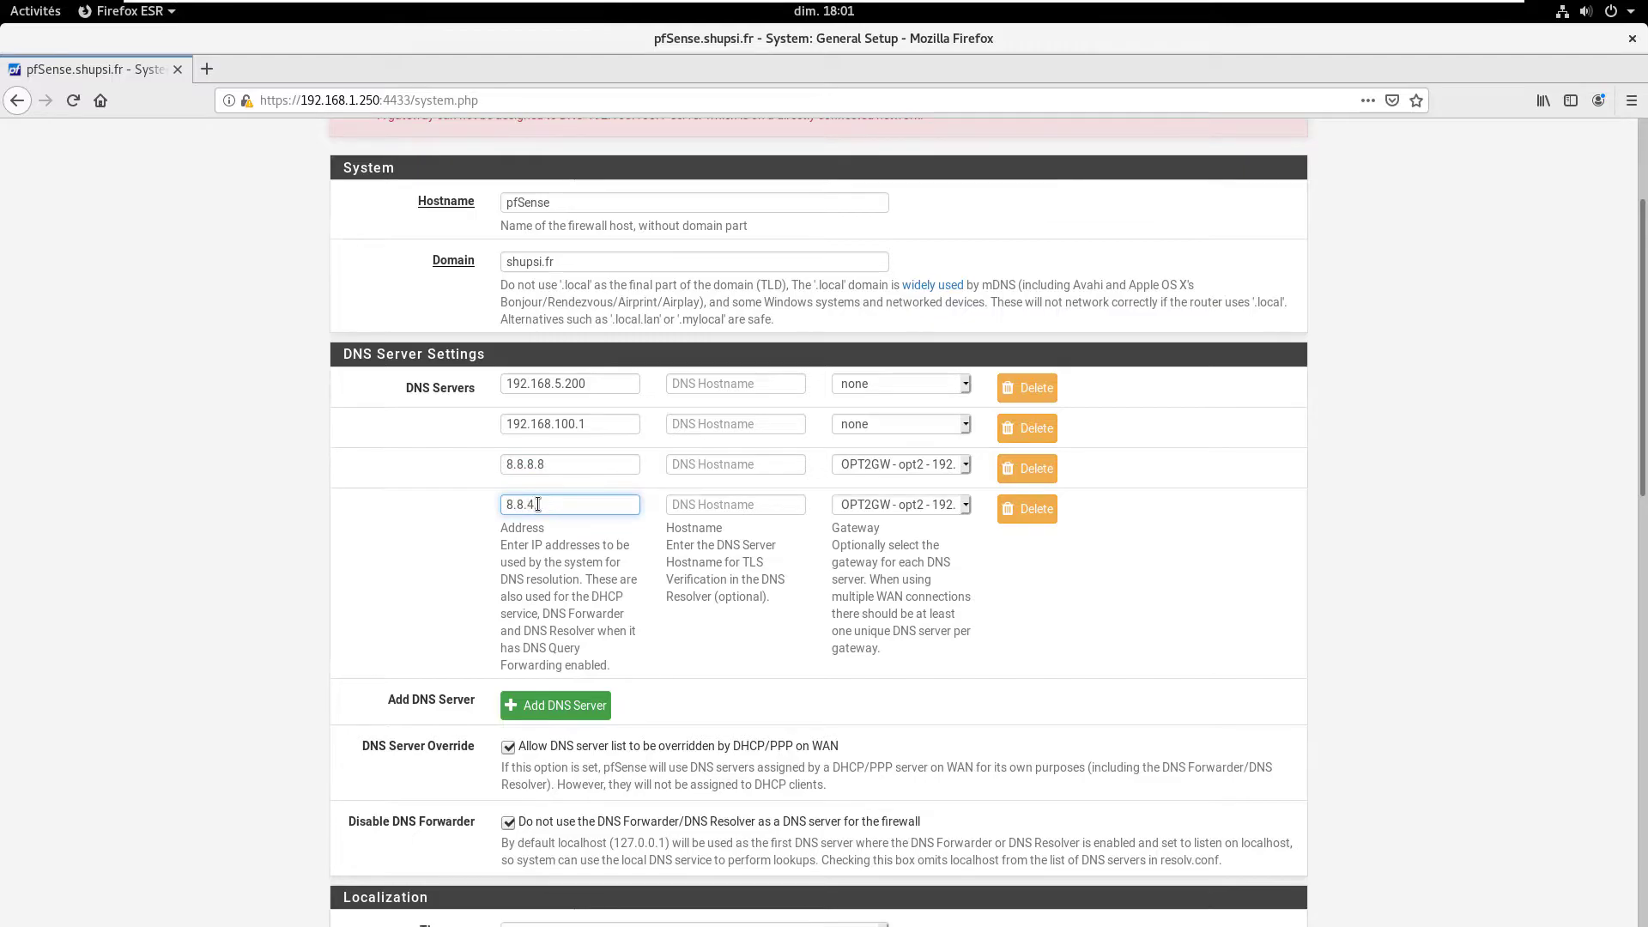
{"action": "left_click", "coordinate": [882, 466]}
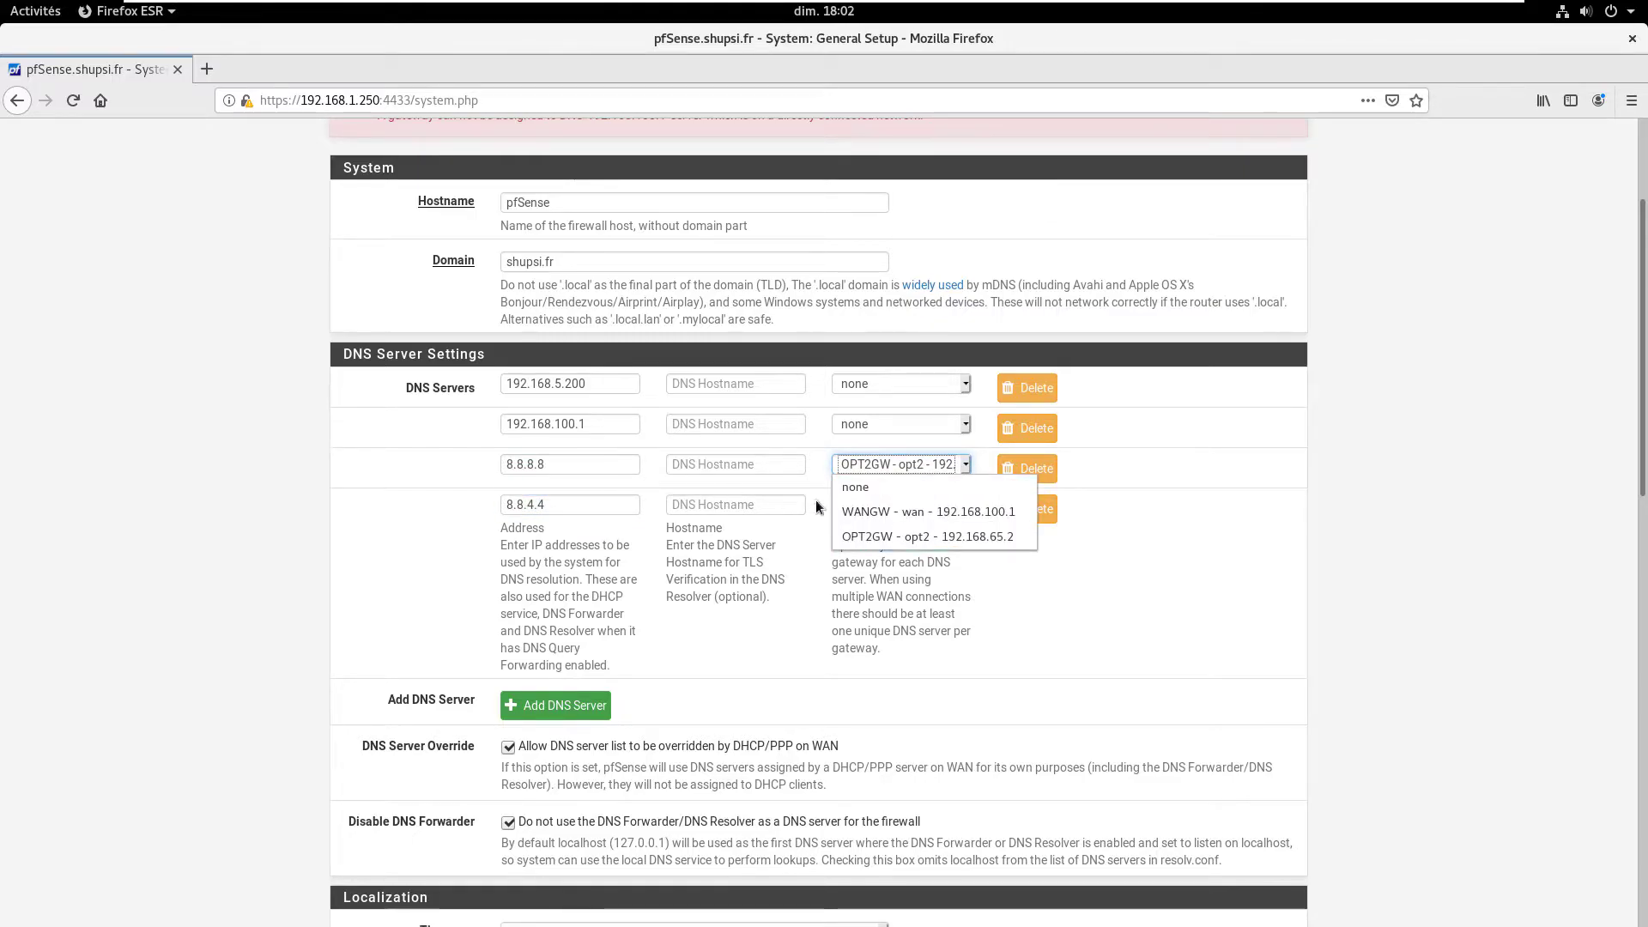
{"action": "left_click", "coordinate": [901, 512]}
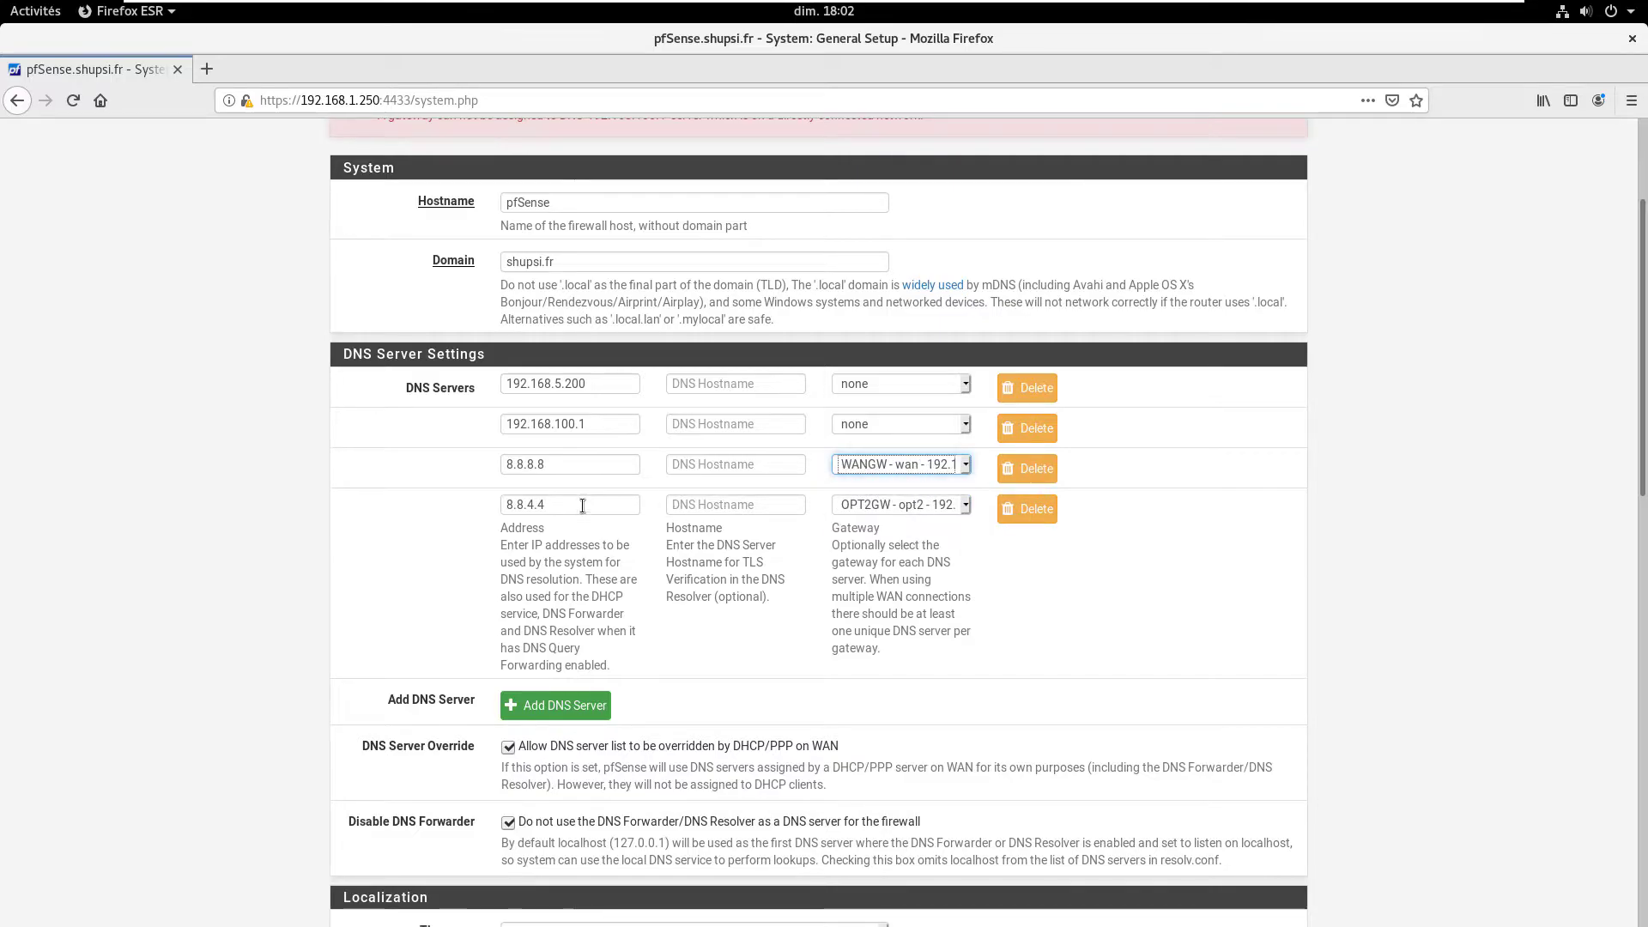
{"action": "scroll", "coordinate": [729, 699], "scroll_direction": "down", "scroll_amount": 15}
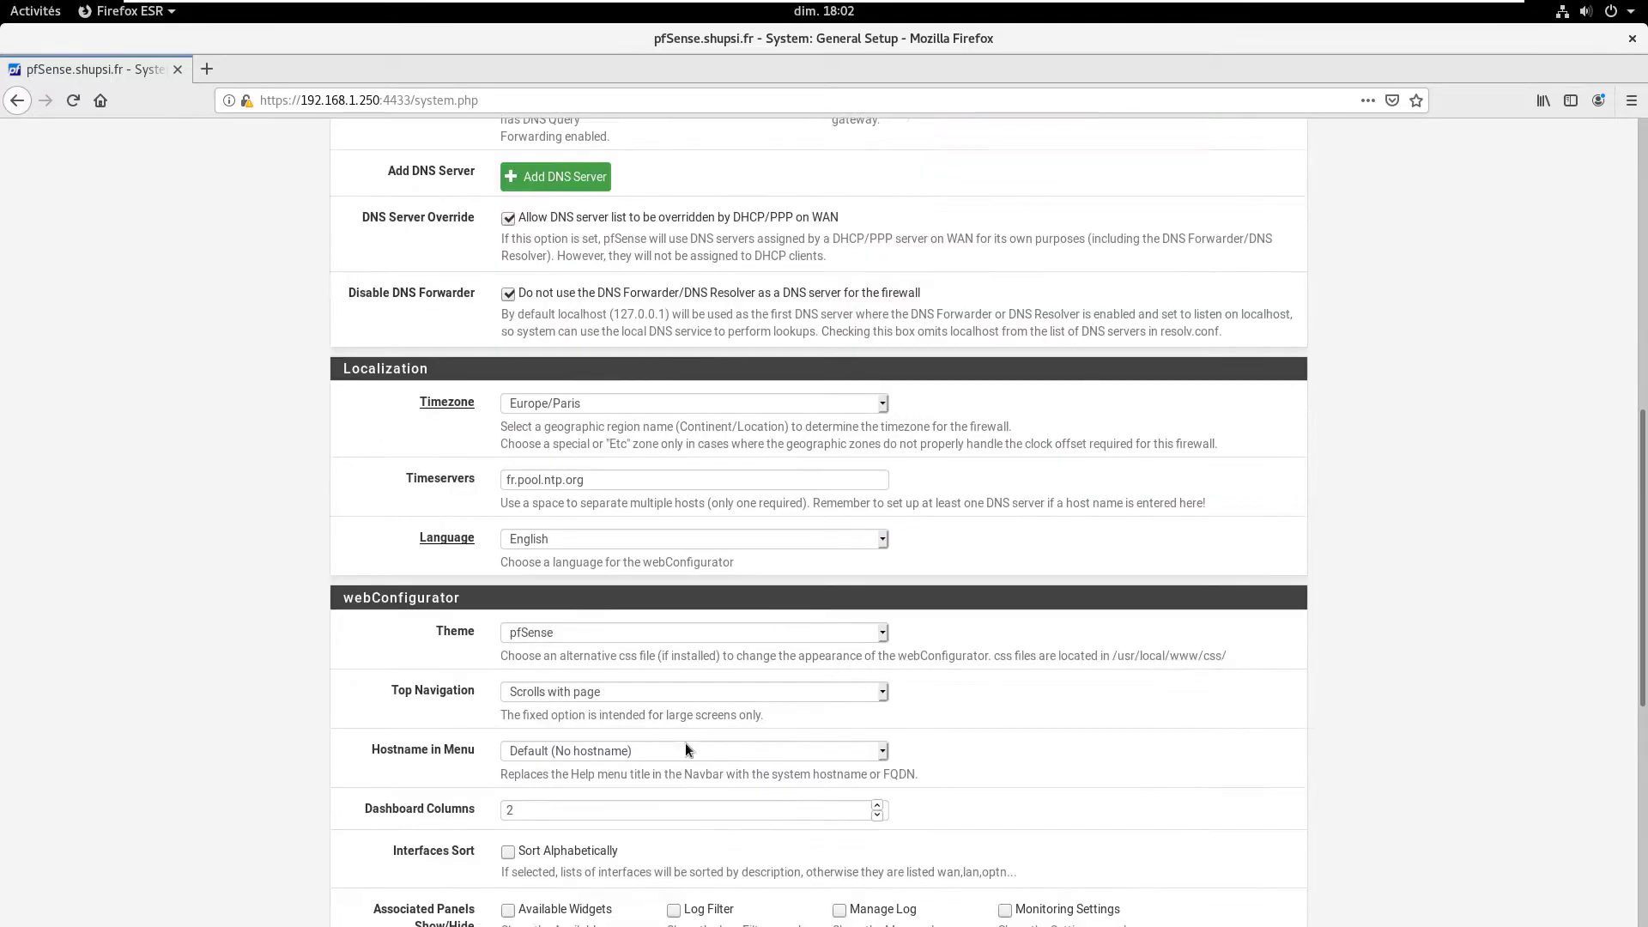
{"action": "left_click", "coordinate": [532, 835]}
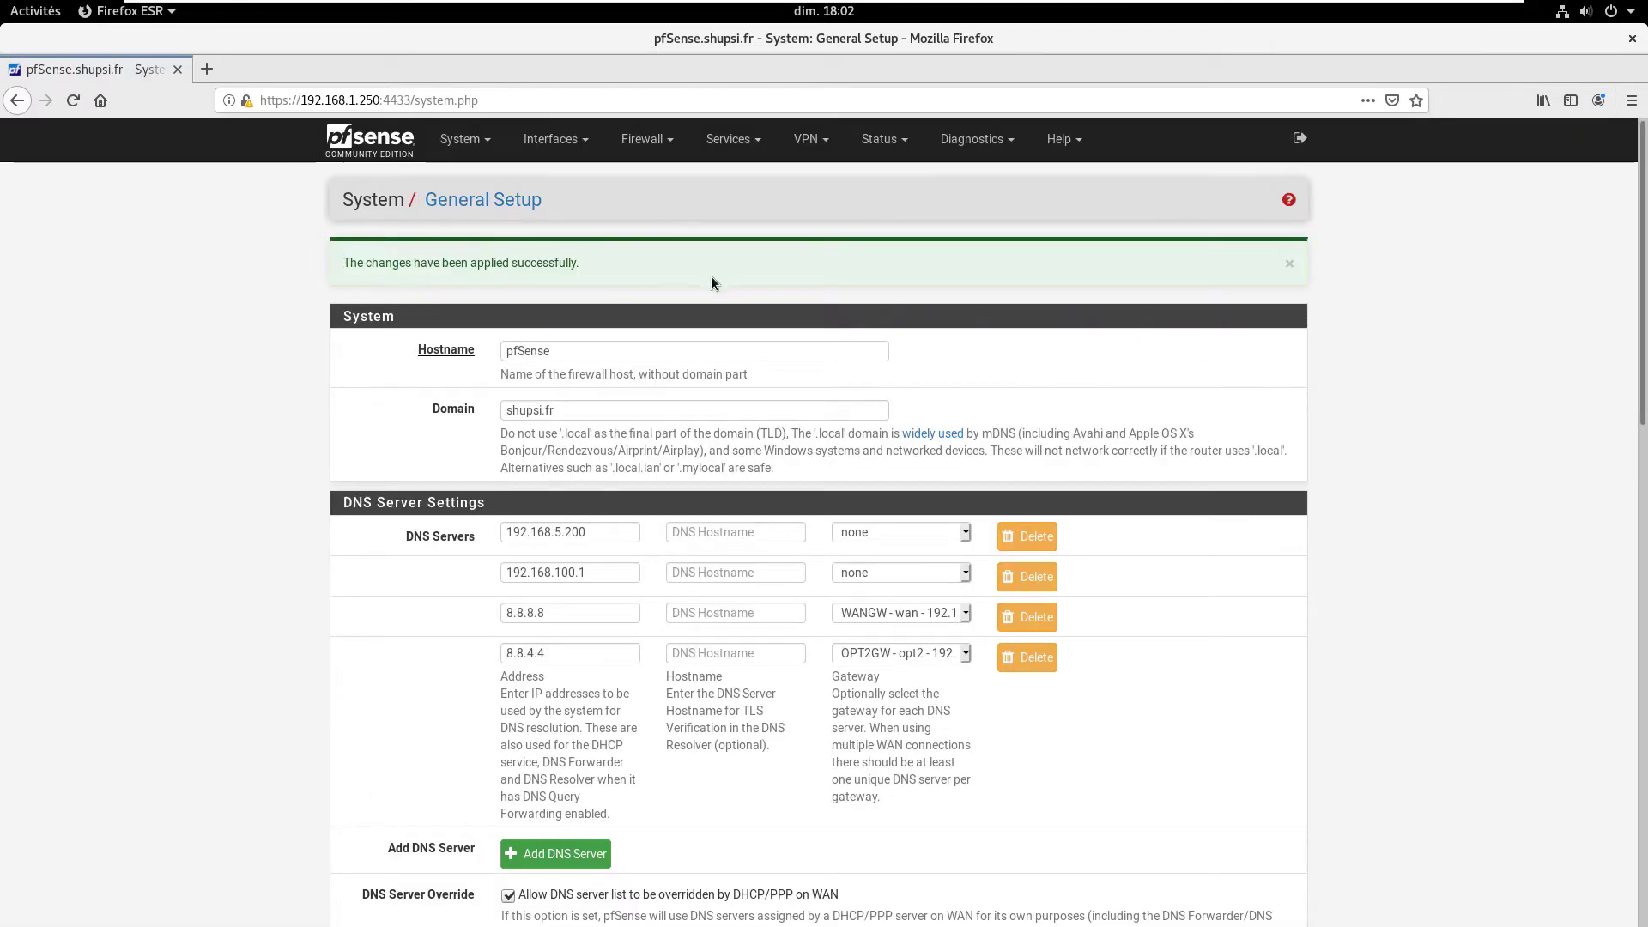
{"action": "scroll", "coordinate": [535, 315], "scroll_direction": "down", "scroll_amount": 3}
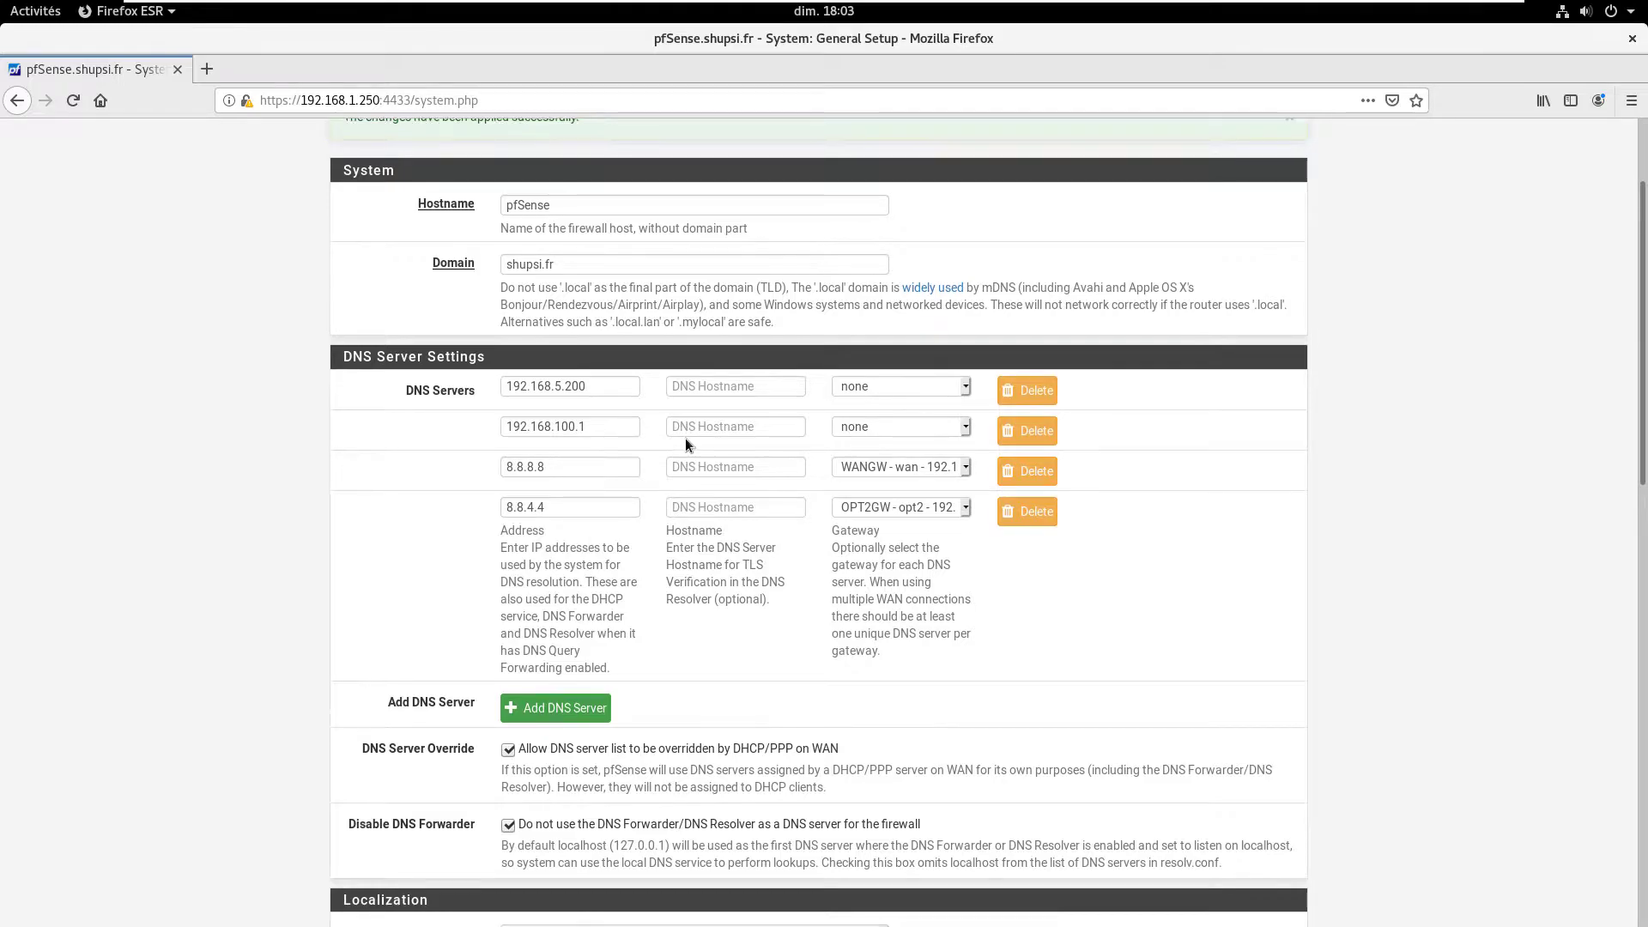
{"action": "scroll", "coordinate": [685, 438], "scroll_direction": "up", "scroll_amount": 2}
Step: Go to System > Routing to view the WANGW and OPT2GW gateways
{"action": "left_click", "coordinate": [463, 139]}
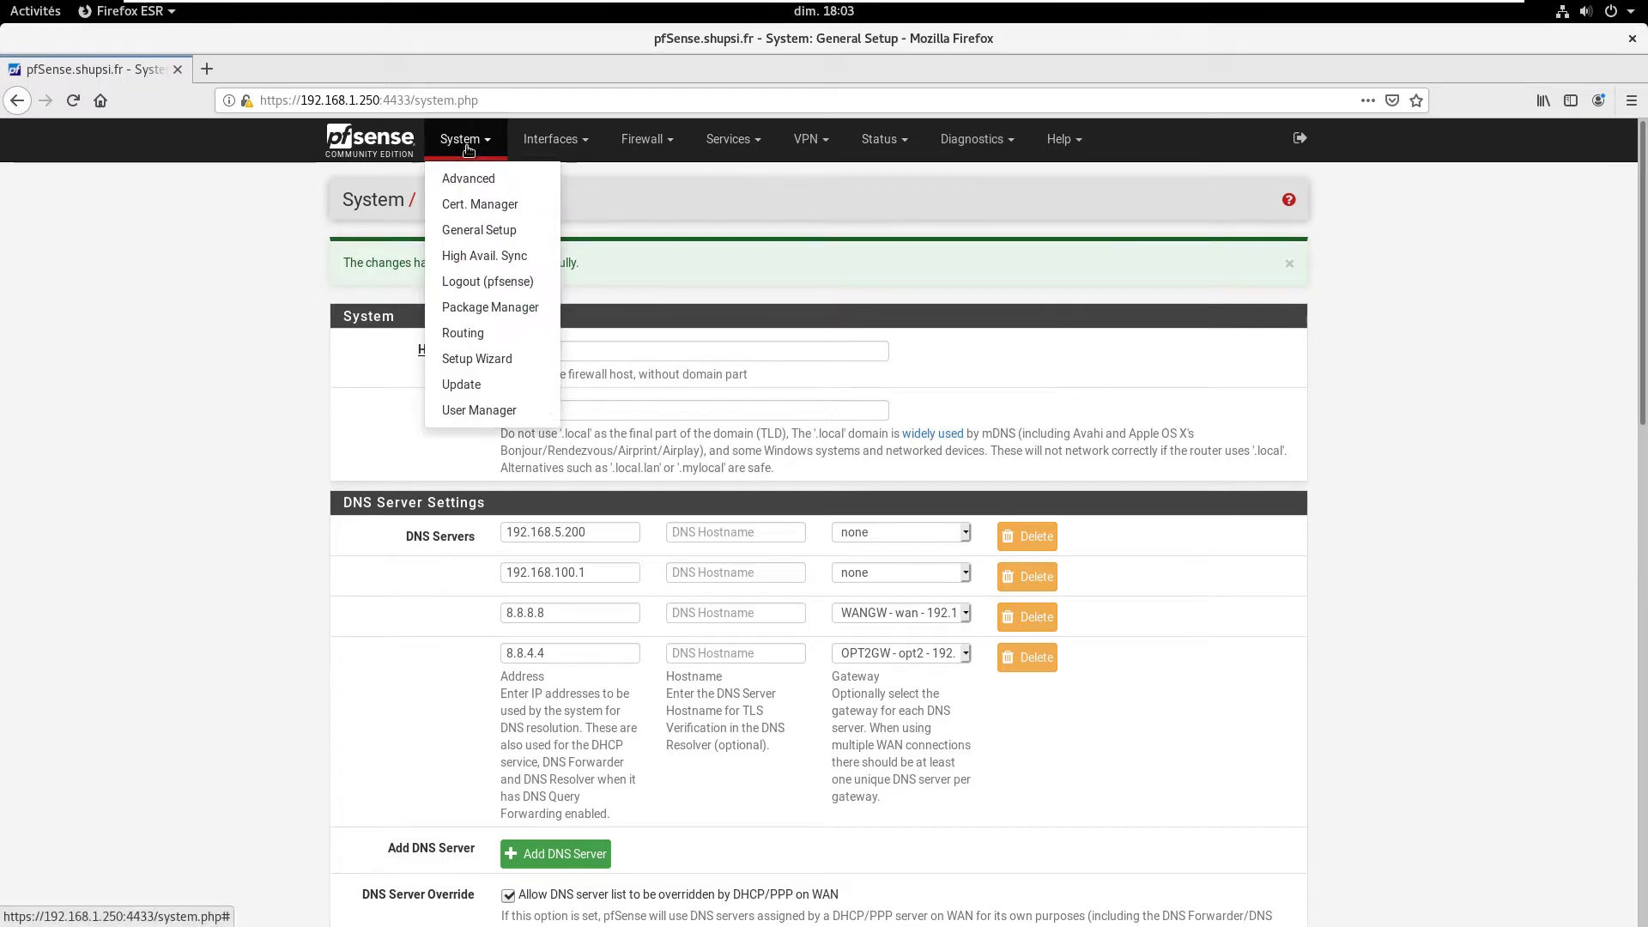
{"action": "left_click", "coordinate": [468, 334]}
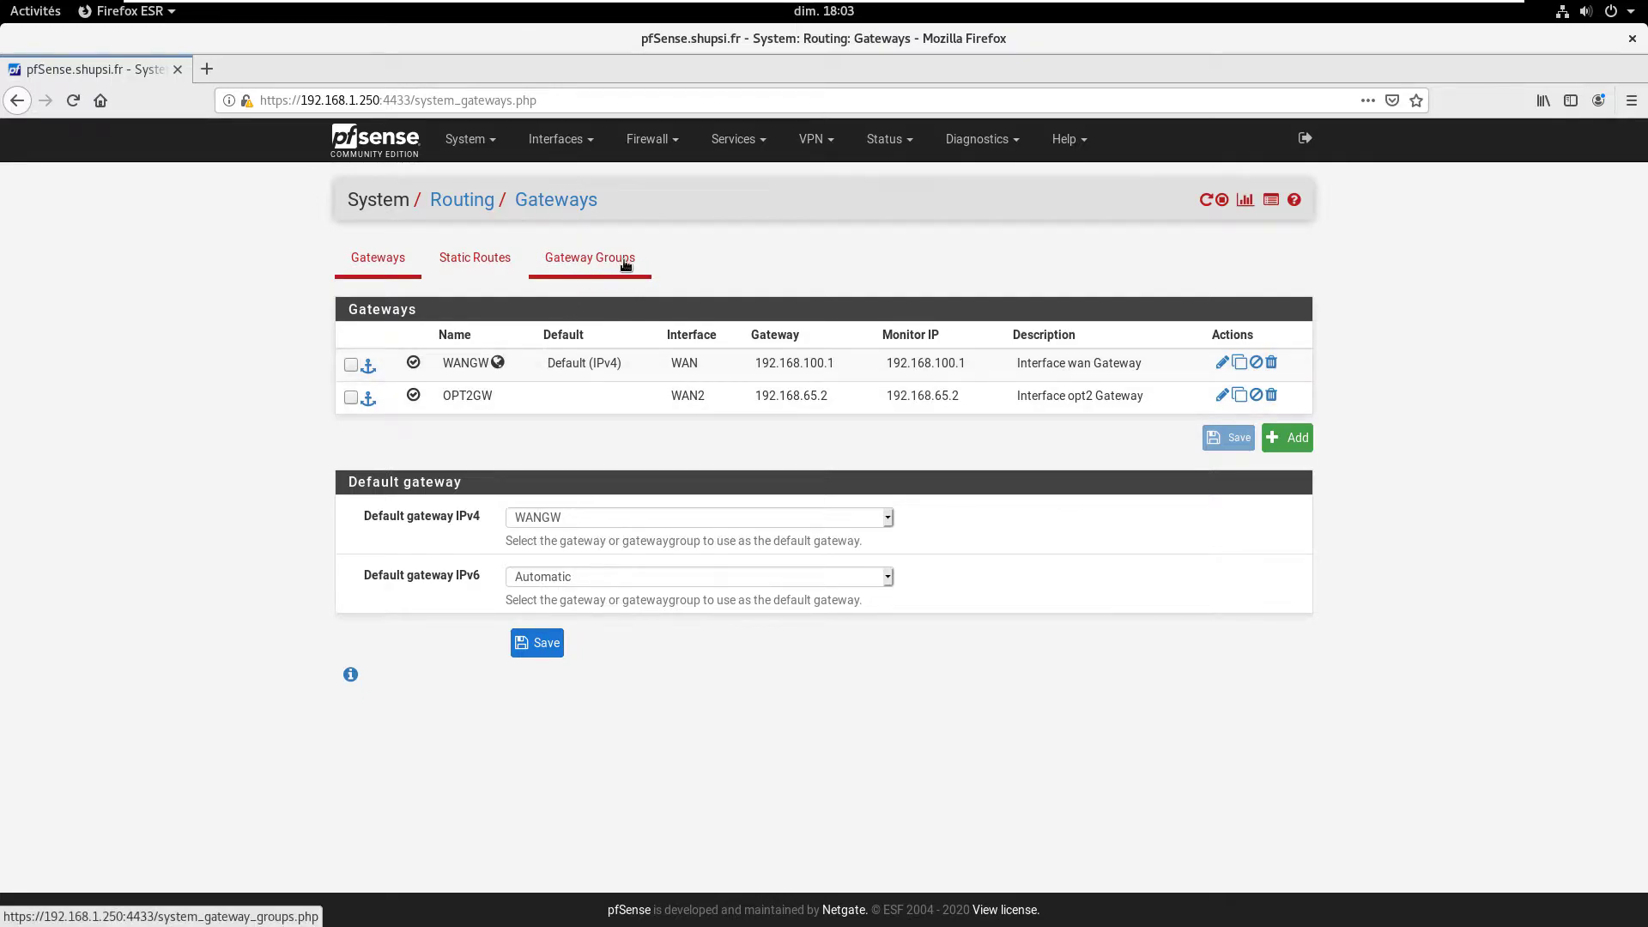
Step: Edit WANGW and reveal its advanced settings, including the latency thresholds
{"action": "left_click", "coordinate": [1221, 363]}
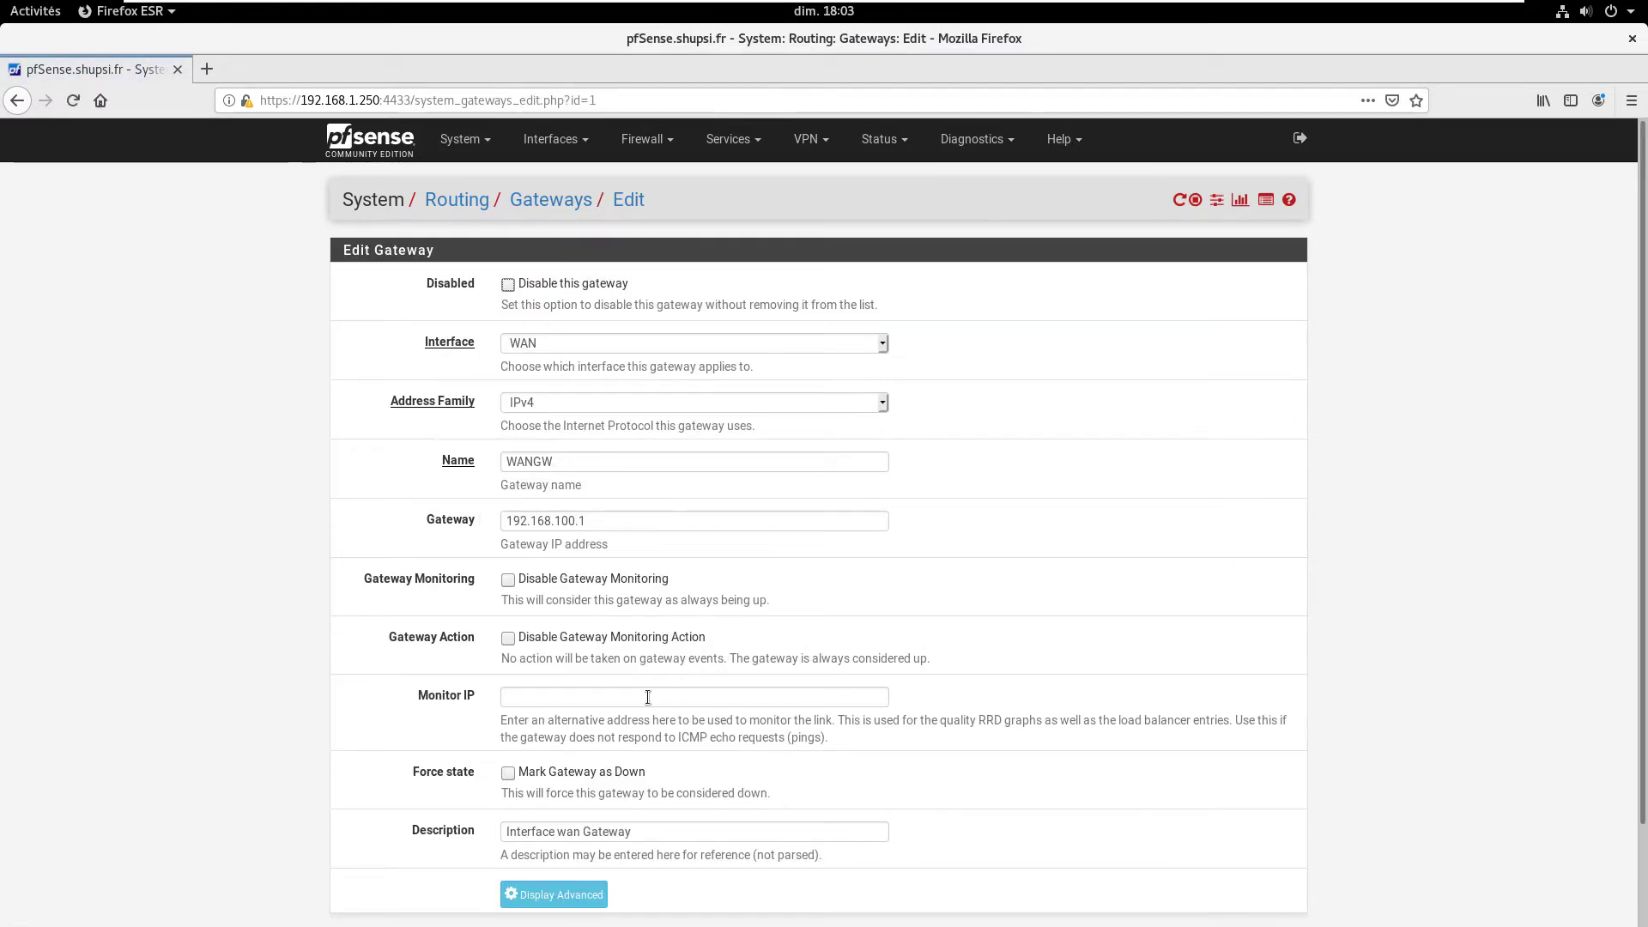
{"action": "scroll", "coordinate": [652, 694], "scroll_direction": "down", "scroll_amount": 2}
{"action": "left_click", "coordinate": [542, 788]}
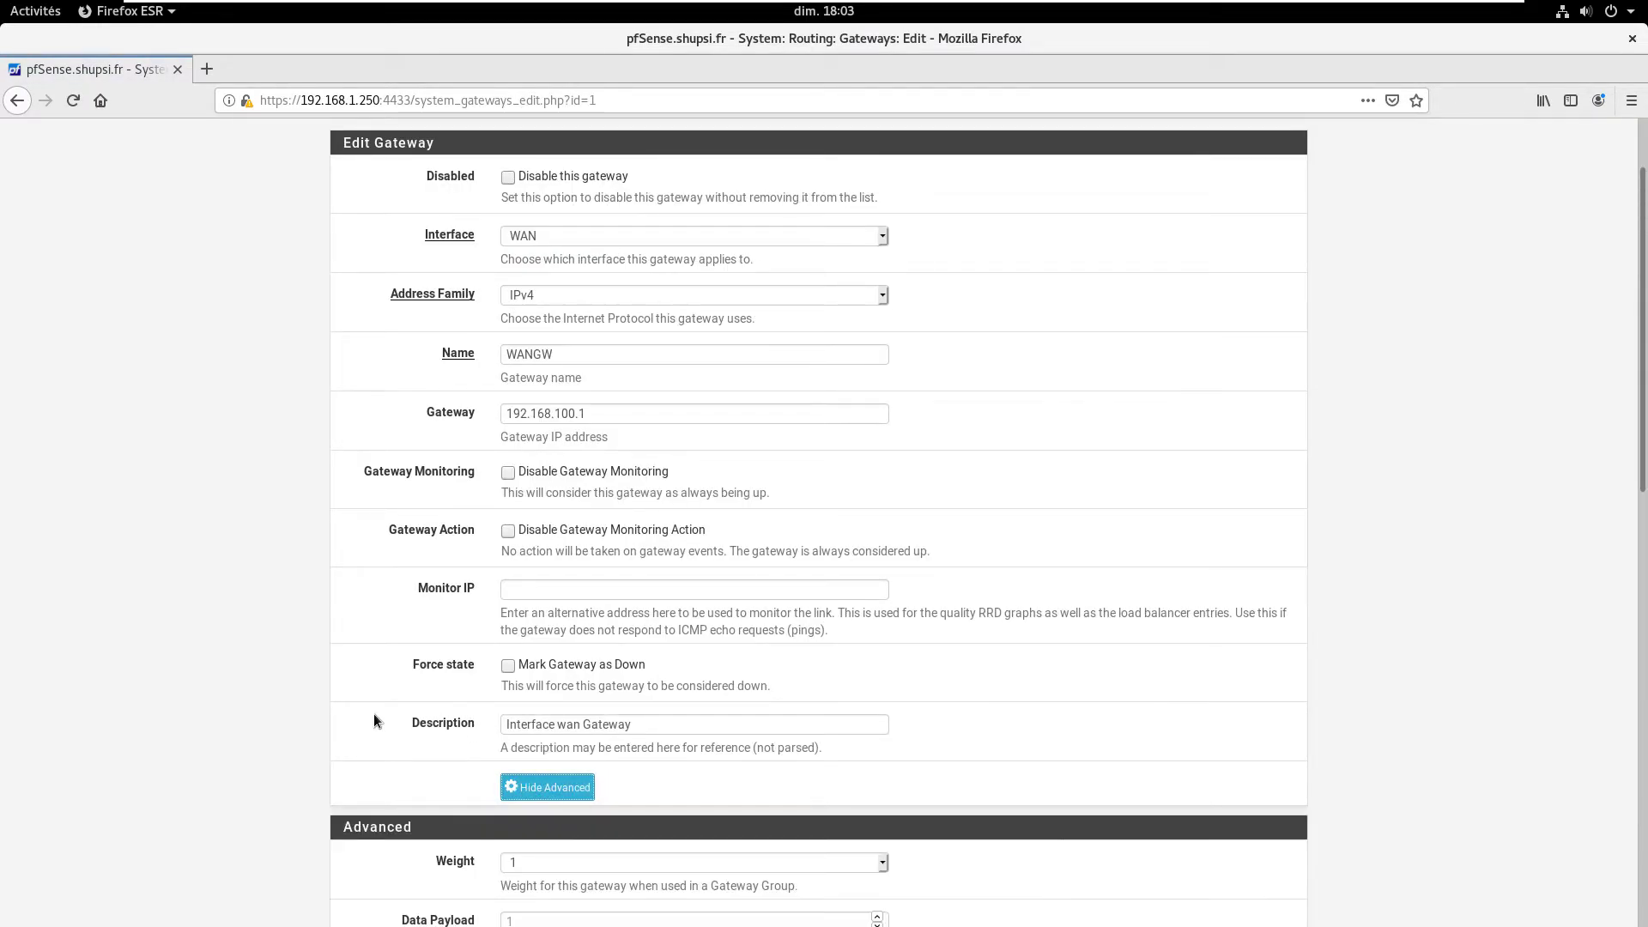
{"action": "scroll", "coordinate": [372, 714], "scroll_direction": "down", "scroll_amount": 4}
{"action": "scroll", "coordinate": [417, 691], "scroll_direction": "down", "scroll_amount": 1}
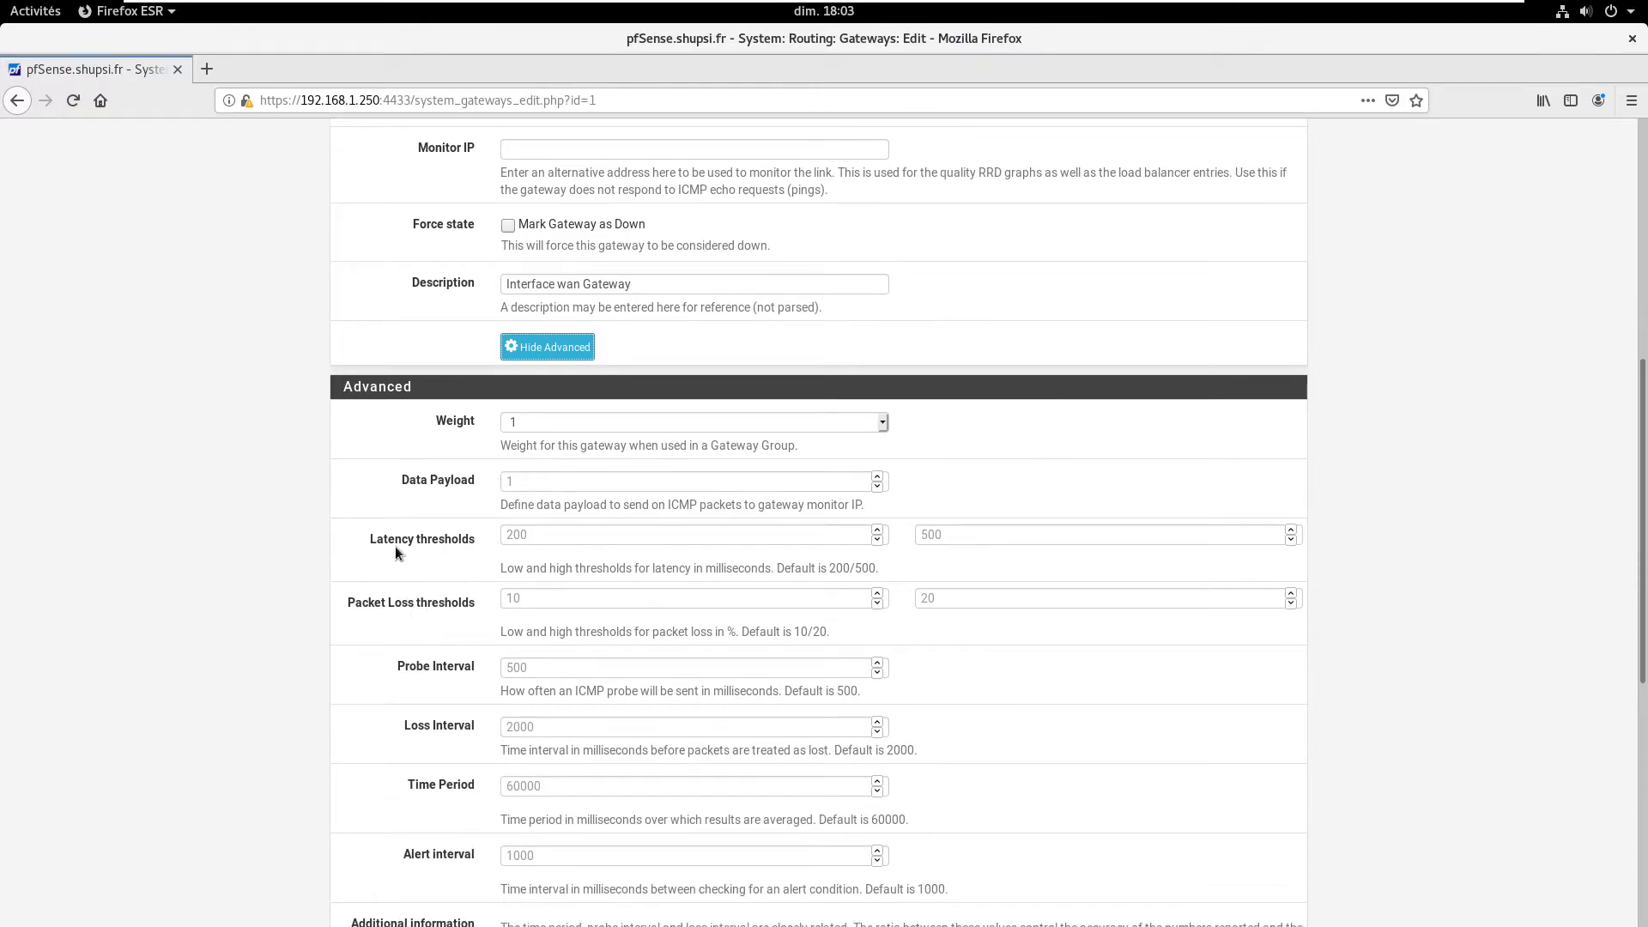
{"action": "left_click_drag", "start_coordinate": [363, 538], "coordinate": [451, 543]}
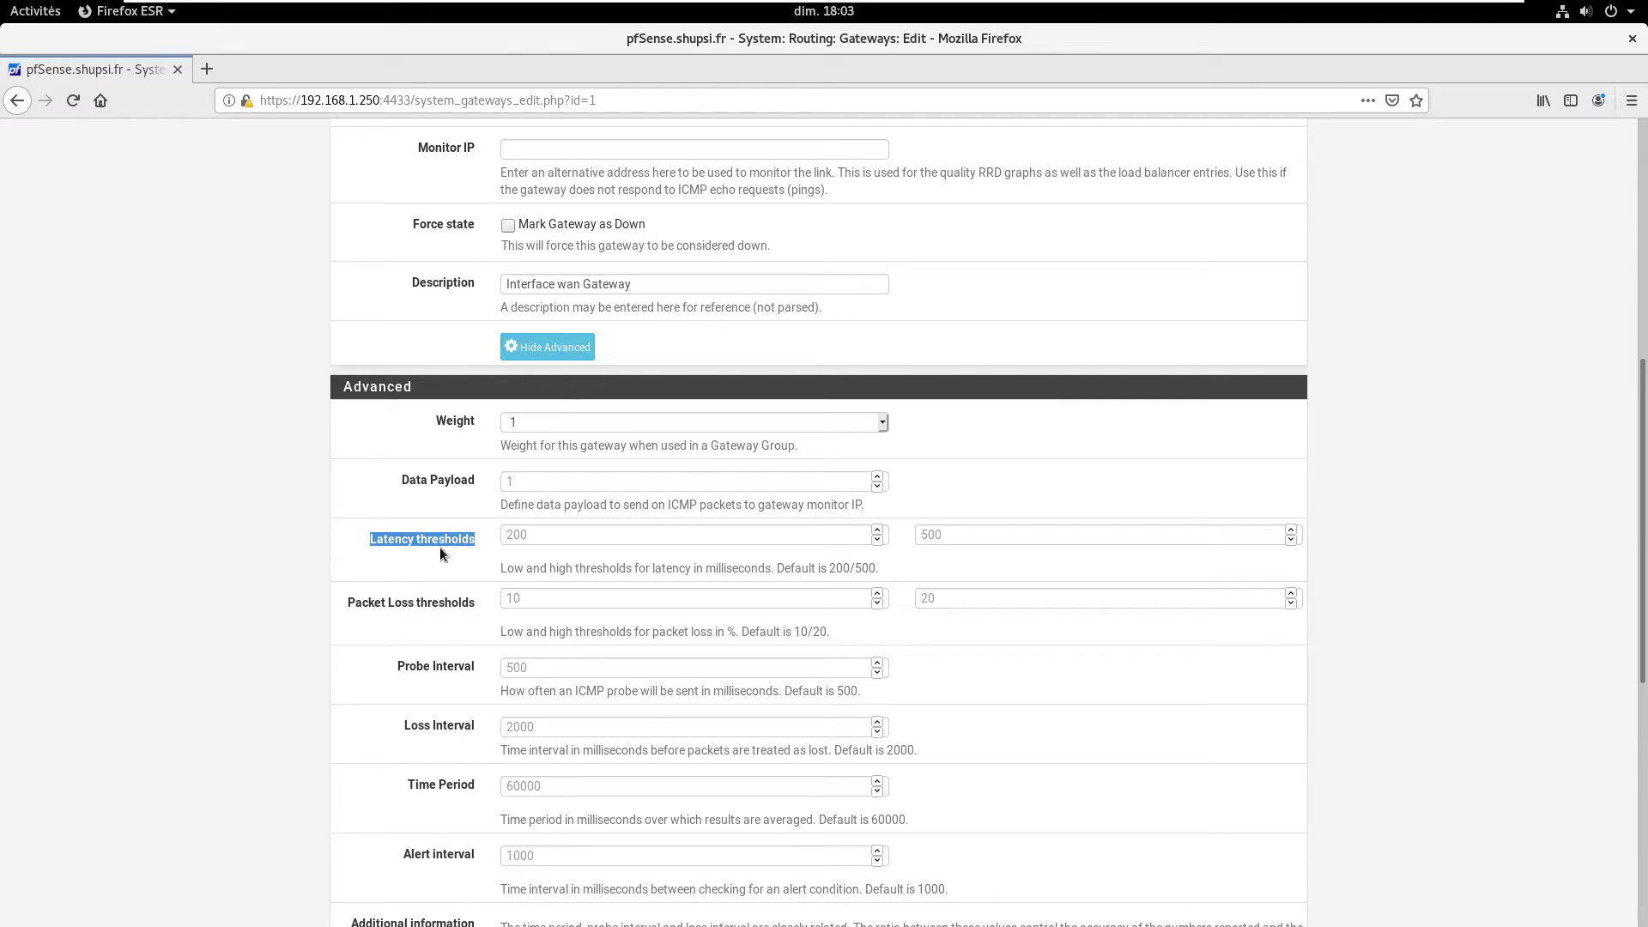
{"action": "left_click", "coordinate": [430, 555]}
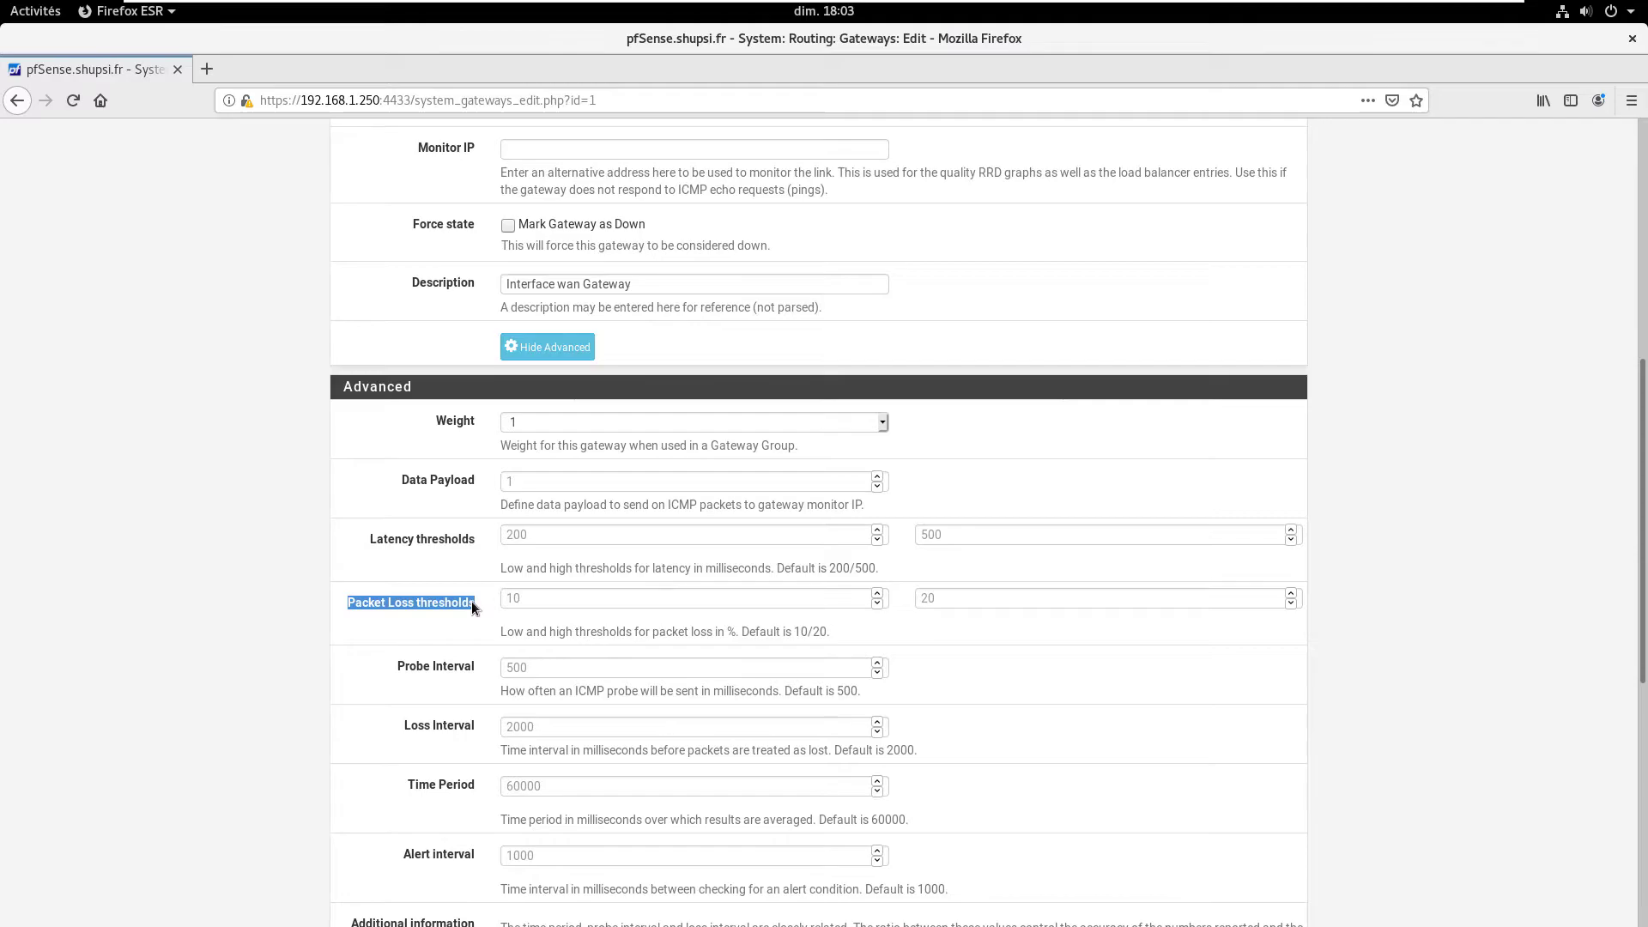
Step: Review the WANGW low and high latency and packet loss threshold fields
{"action": "left_click", "coordinate": [564, 597]}
{"action": "key", "text": "shift+Tab"}
{"action": "left_click", "coordinate": [773, 534]}
{"action": "key", "text": "Tab"}
{"action": "key", "text": "shift+Tab"}
{"action": "key", "text": "Tab"}
{"action": "key", "text": "shift+Tab"}
{"action": "left_click", "coordinate": [596, 600]}
{"action": "key", "text": "Tab"}
{"action": "key", "text": "shift+Tab"}
{"action": "key", "text": "Tab"}
{"action": "key", "text": "shift+Tab"}
{"action": "key", "text": "Tab"}
{"action": "key", "text": "shift+Tab"}
{"action": "key", "text": "shift+Tab"}
{"action": "key", "text": "shift+Tab"}
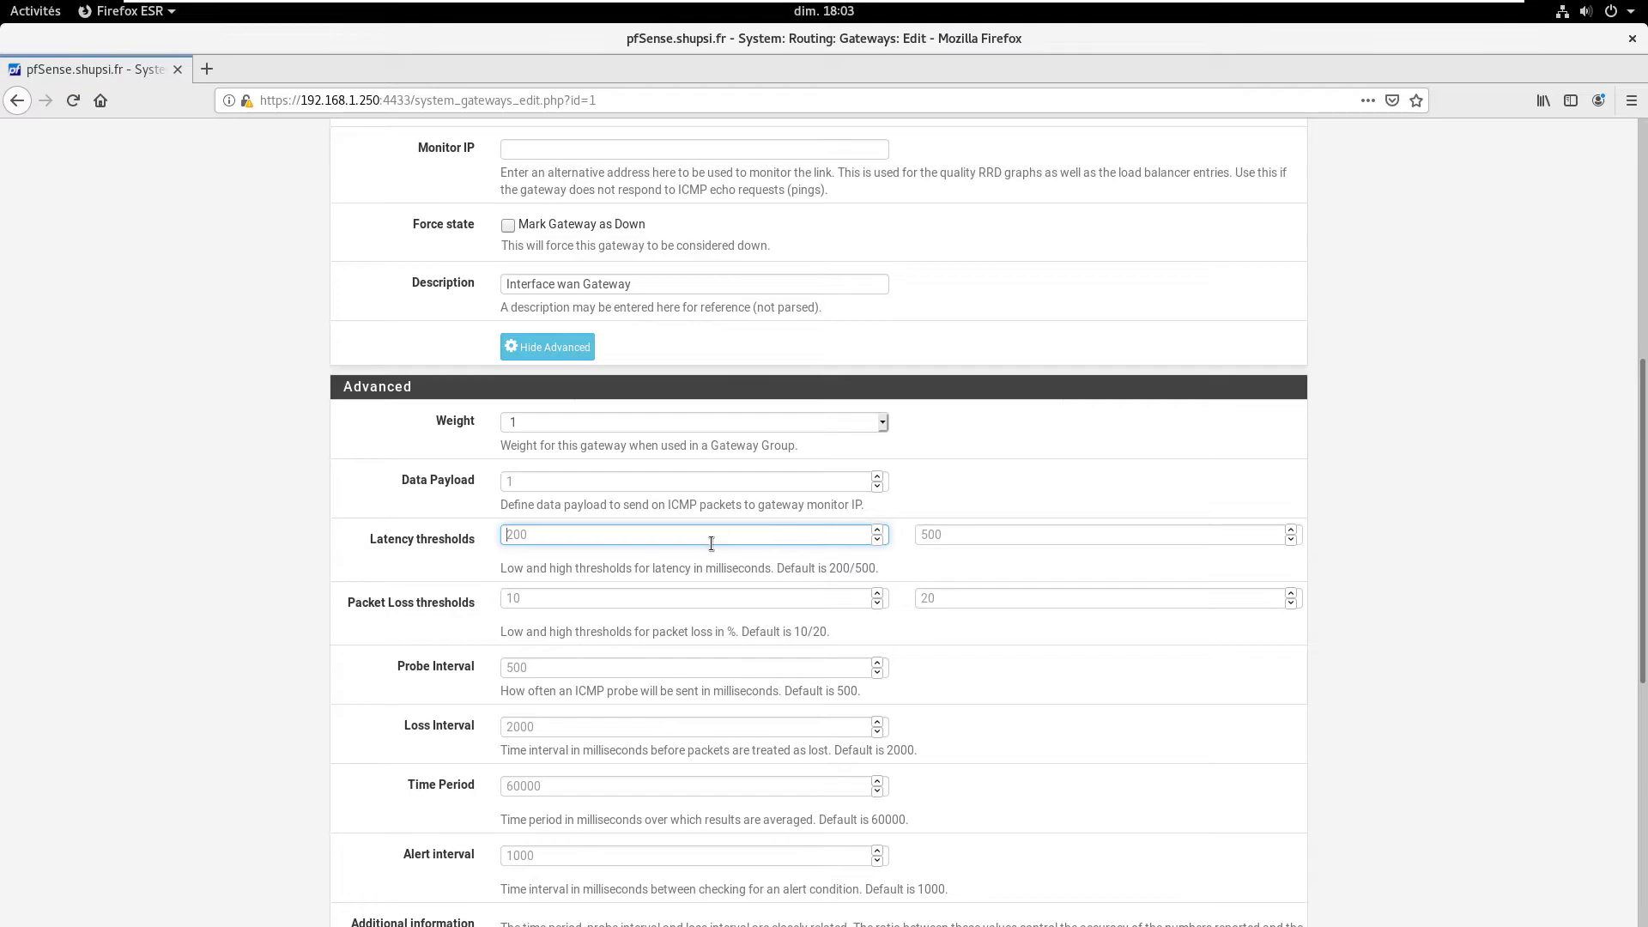
{"action": "key", "text": "Tab"}
{"action": "key", "text": "shift+Tab"}
{"action": "key", "text": "Tab"}
{"action": "key", "text": "shift+Tab"}
{"action": "key", "text": "Tab"}
{"action": "key", "text": "shift+Tab"}
{"action": "key", "text": "Tab"}
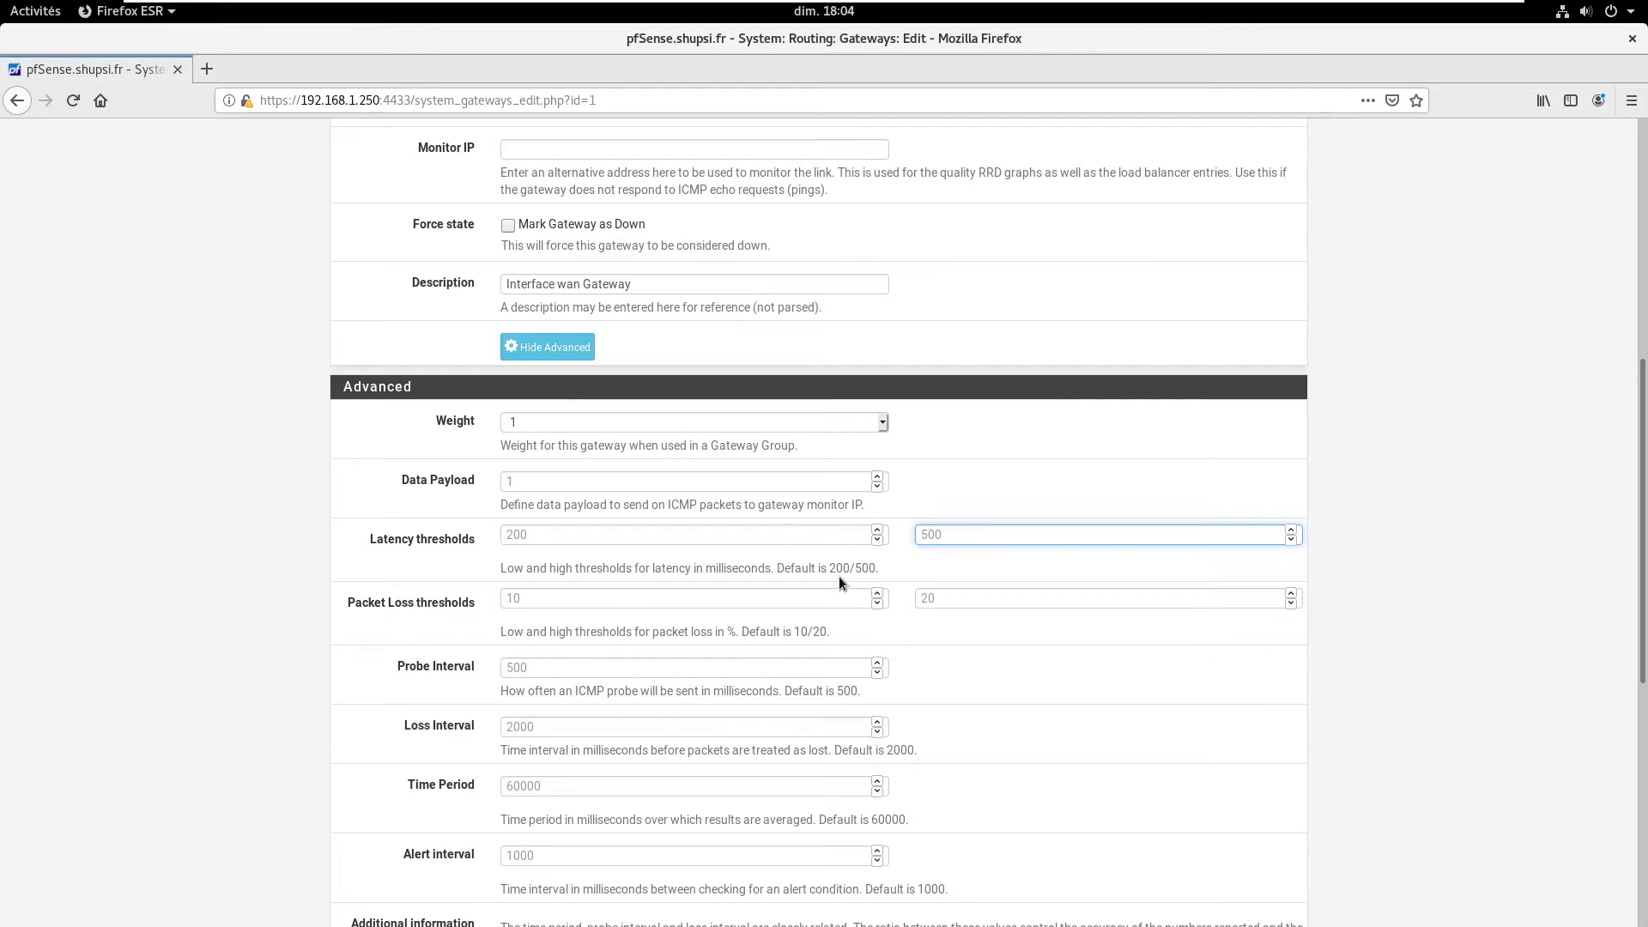
Step: Save and apply the WANGW gateway changes, then start a new gateway group
{"action": "key", "text": "Tab"}
{"action": "key", "text": "Tab"}
{"action": "key", "text": "Tab"}
{"action": "key", "text": "Tab"}
{"action": "key", "text": "Tab"}
{"action": "key", "text": "Tab"}
{"action": "key", "text": "Tab"}
{"action": "key", "text": "Tab"}
{"action": "key", "text": "Return"}
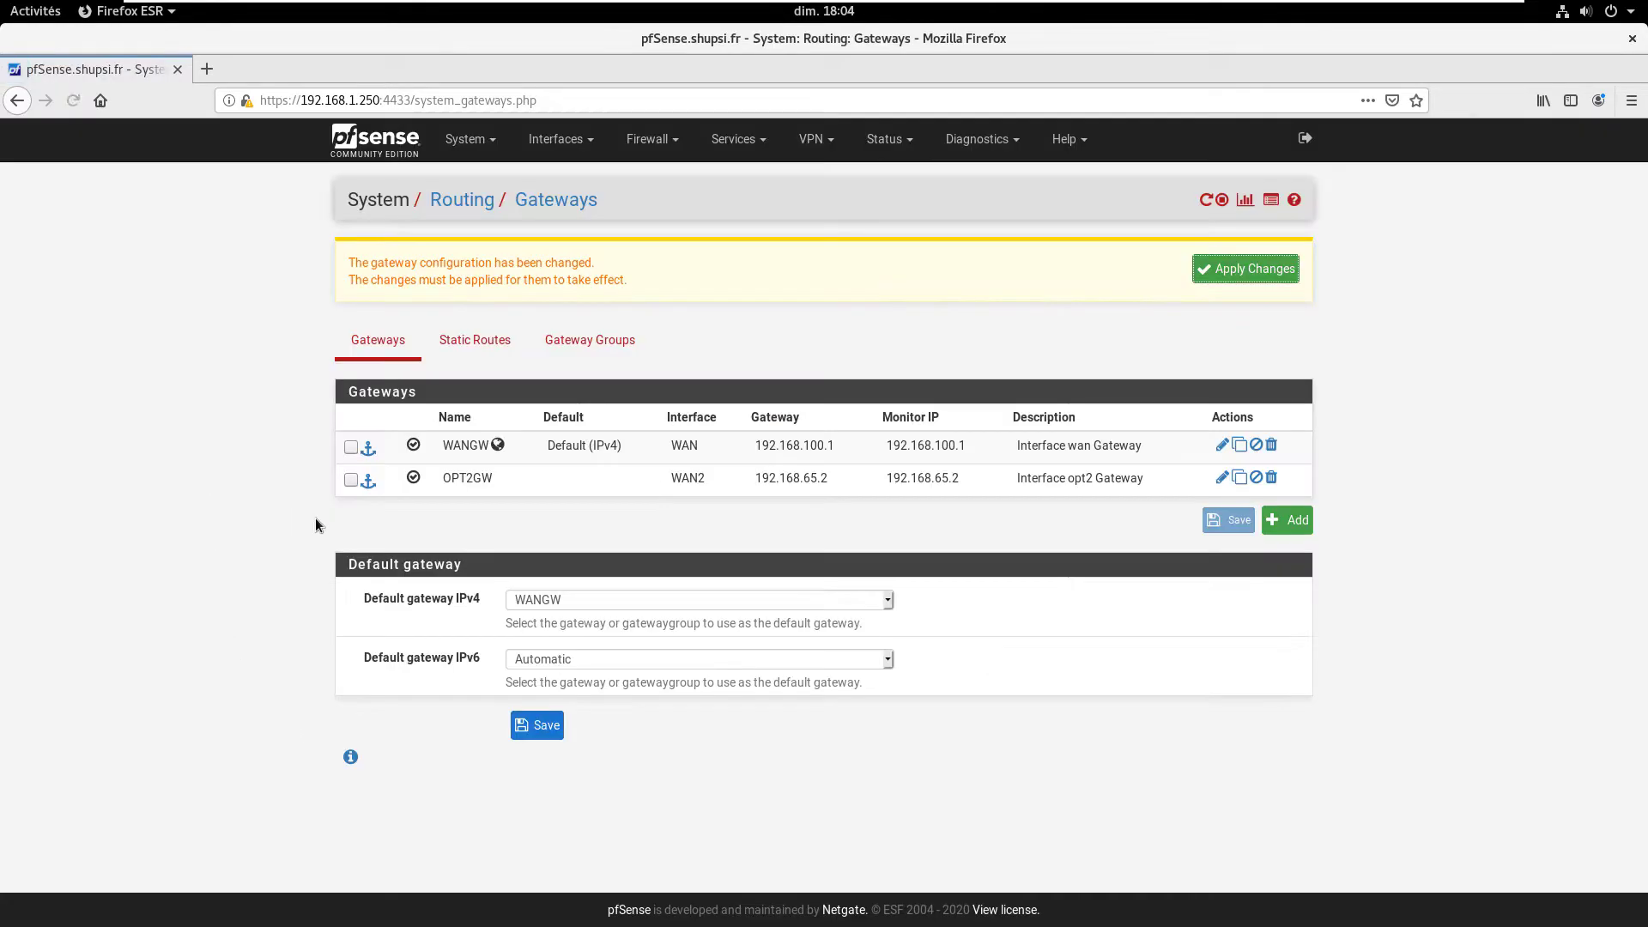
{"action": "key", "text": "Tab"}
{"action": "key", "text": "Tab"}
{"action": "key", "text": "Tab"}
{"action": "key", "text": "Tab"}
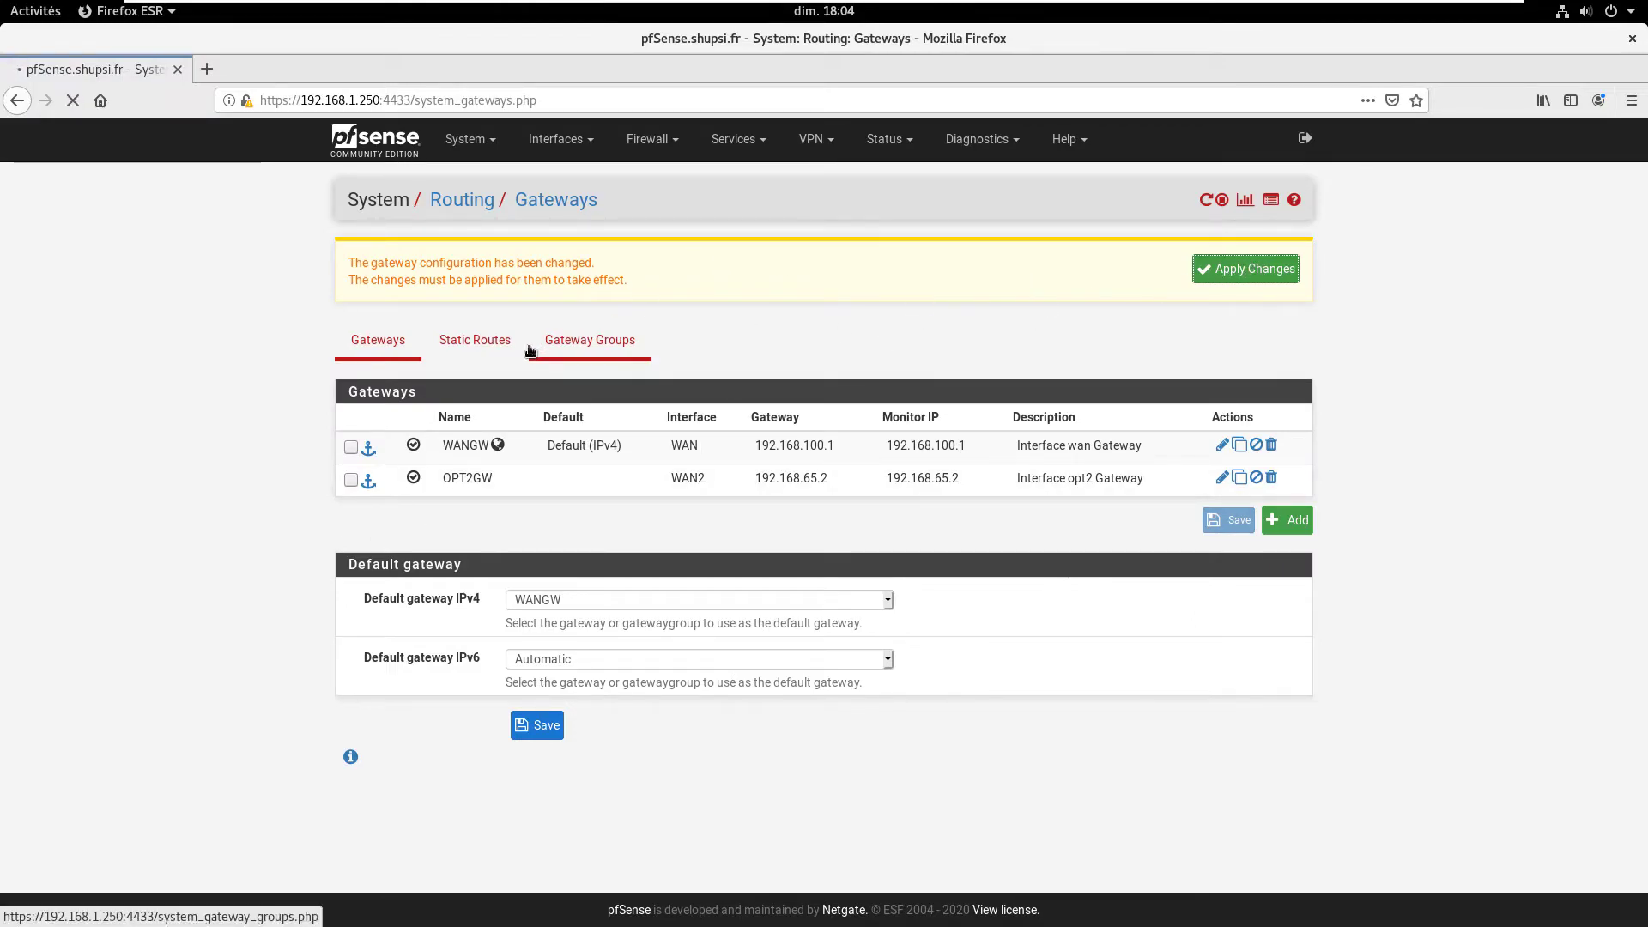
{"action": "key", "text": "Return"}
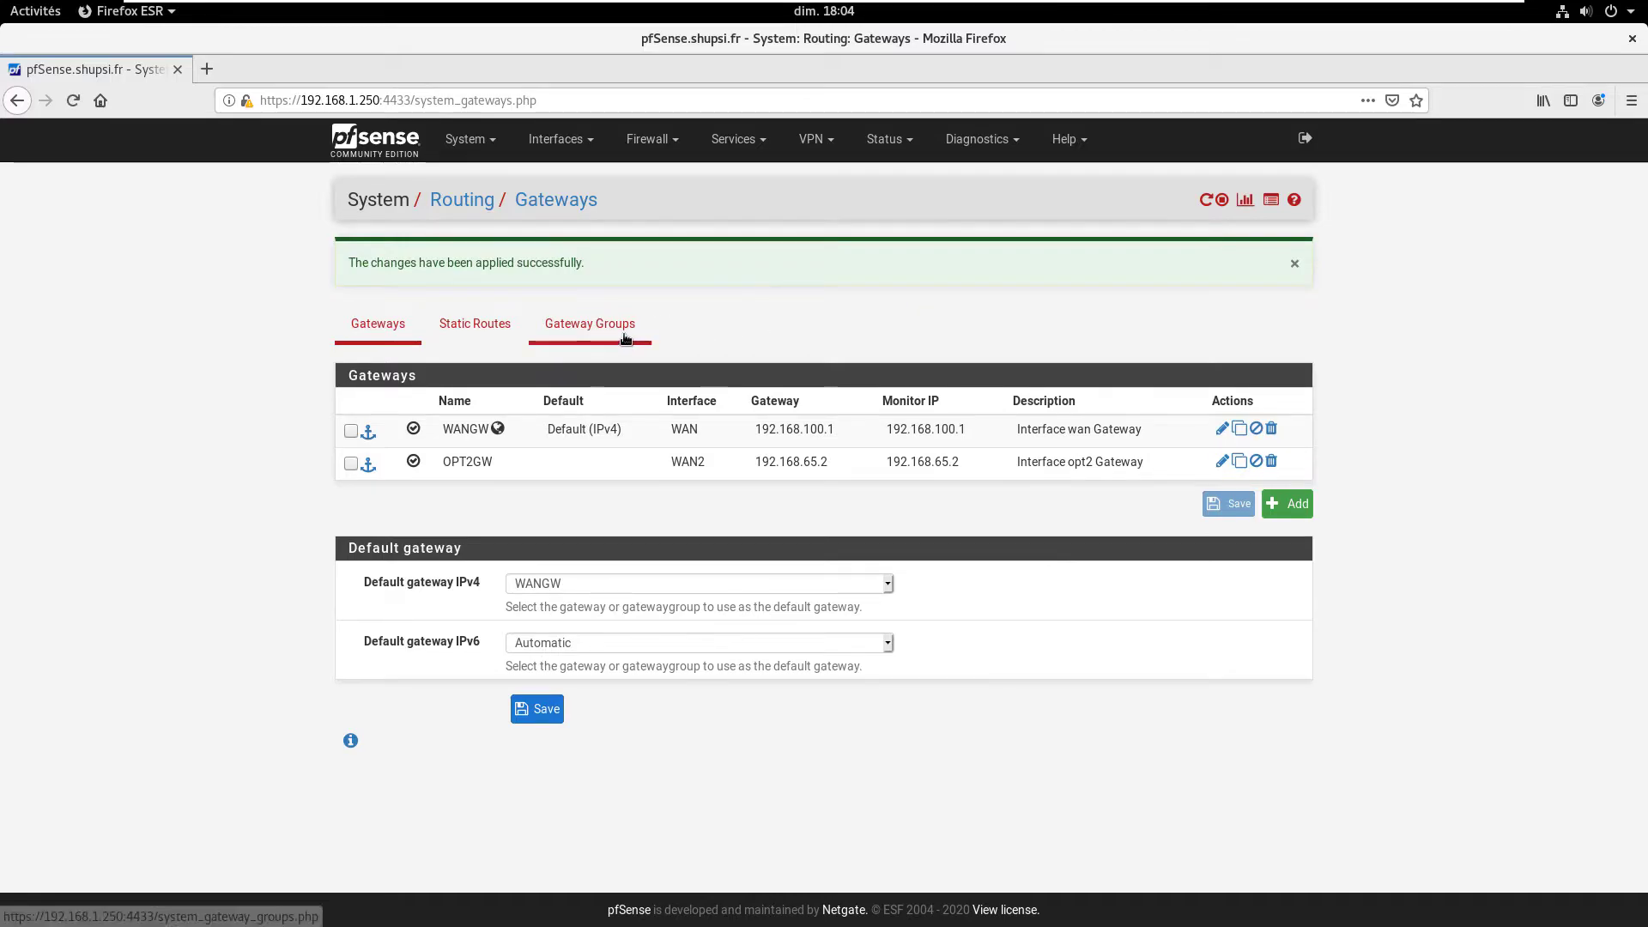
{"action": "left_click", "coordinate": [592, 324]}
{"action": "left_click", "coordinate": [1290, 373]}
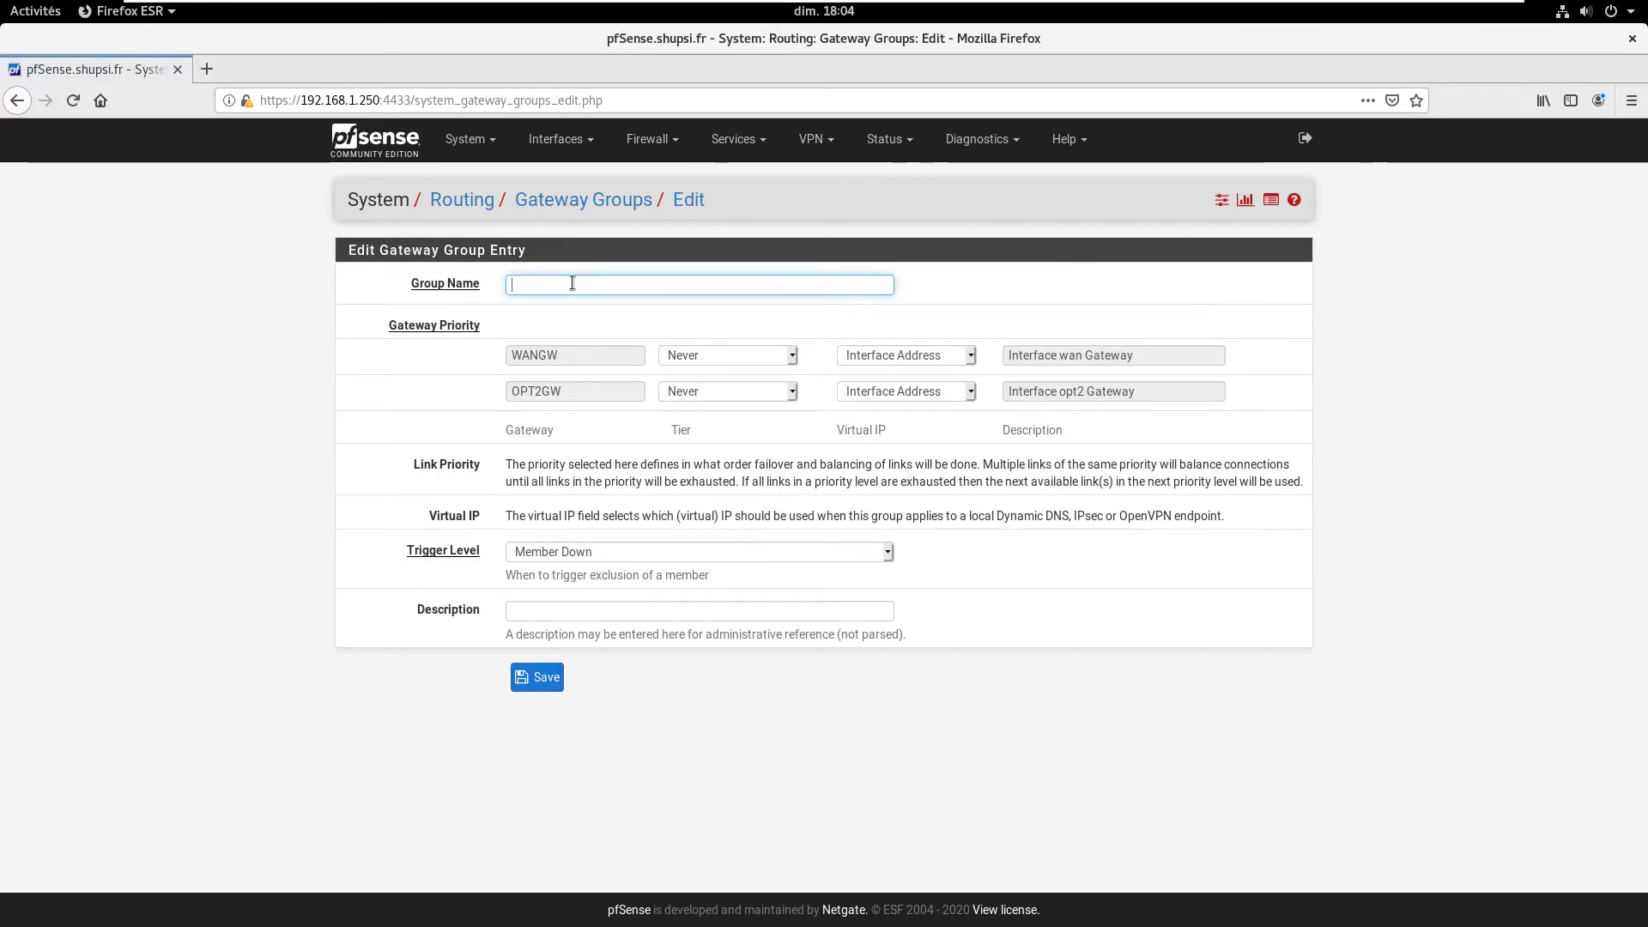
Step: Enter Load-Balancing as the gateway group name, then open the WANGW tier choices
{"action": "type", "text": "Load-"}
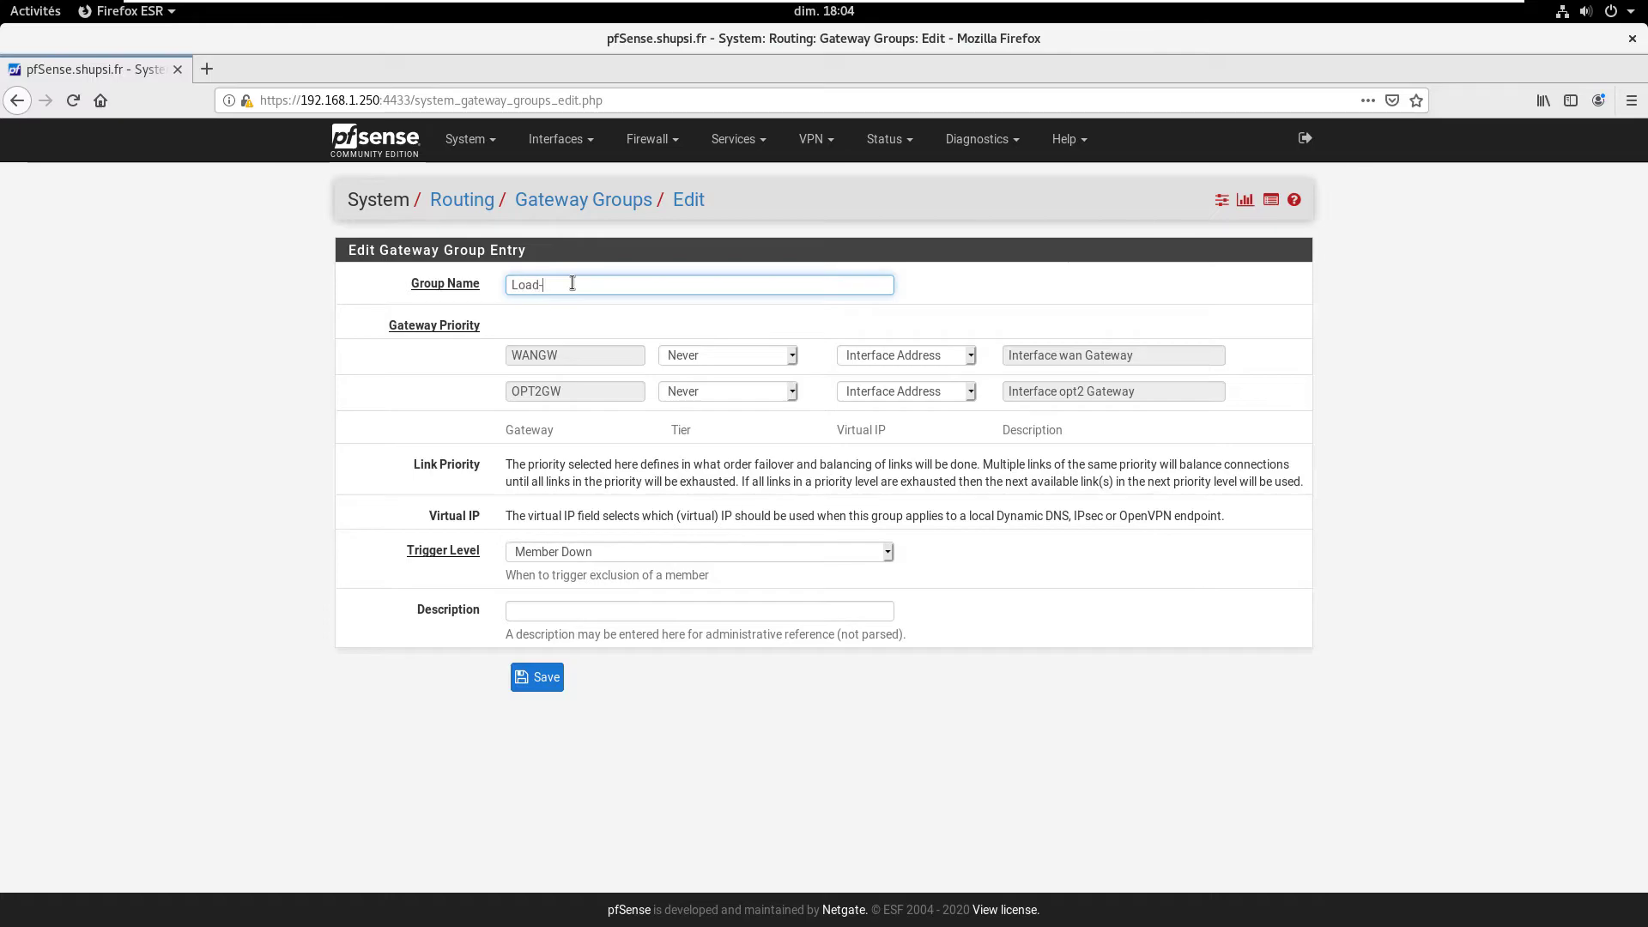
{"action": "type", "text": "Balancing"}
{"action": "left_click", "coordinate": [617, 344]}
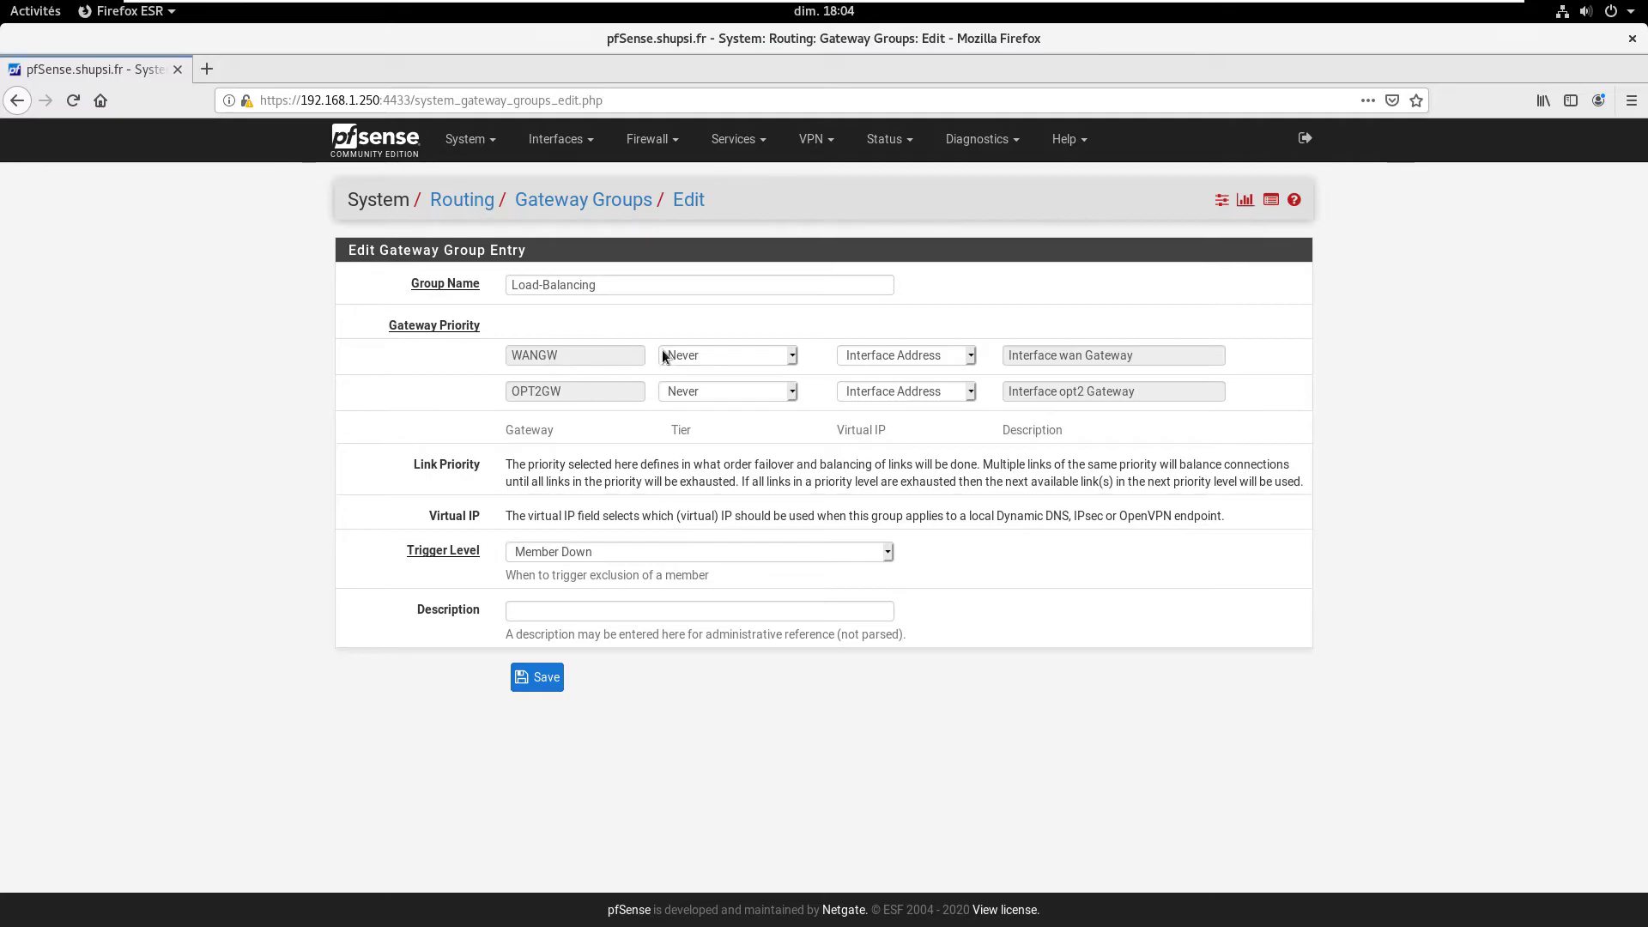
{"action": "left_click", "coordinate": [761, 359]}
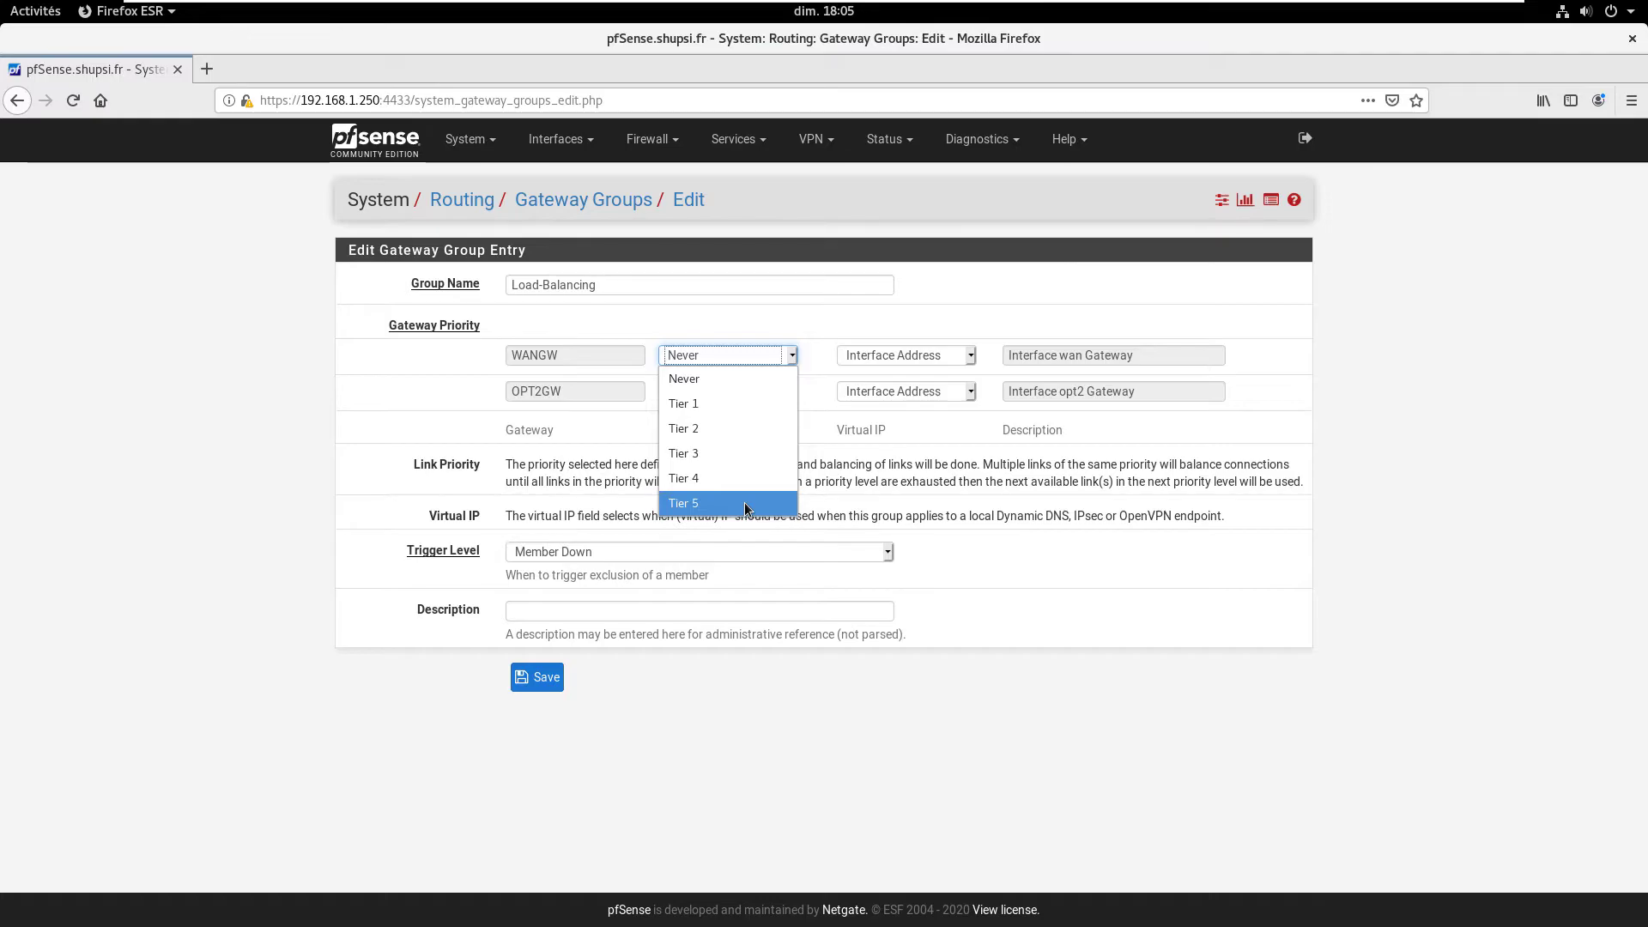
Step: Set WANGW and OPT2GW to Tier 1, keeping Interface Address as the virtual IP
{"action": "left_click", "coordinate": [730, 402]}
{"action": "left_click", "coordinate": [708, 393]}
{"action": "left_click", "coordinate": [703, 439]}
{"action": "left_click", "coordinate": [871, 354]}
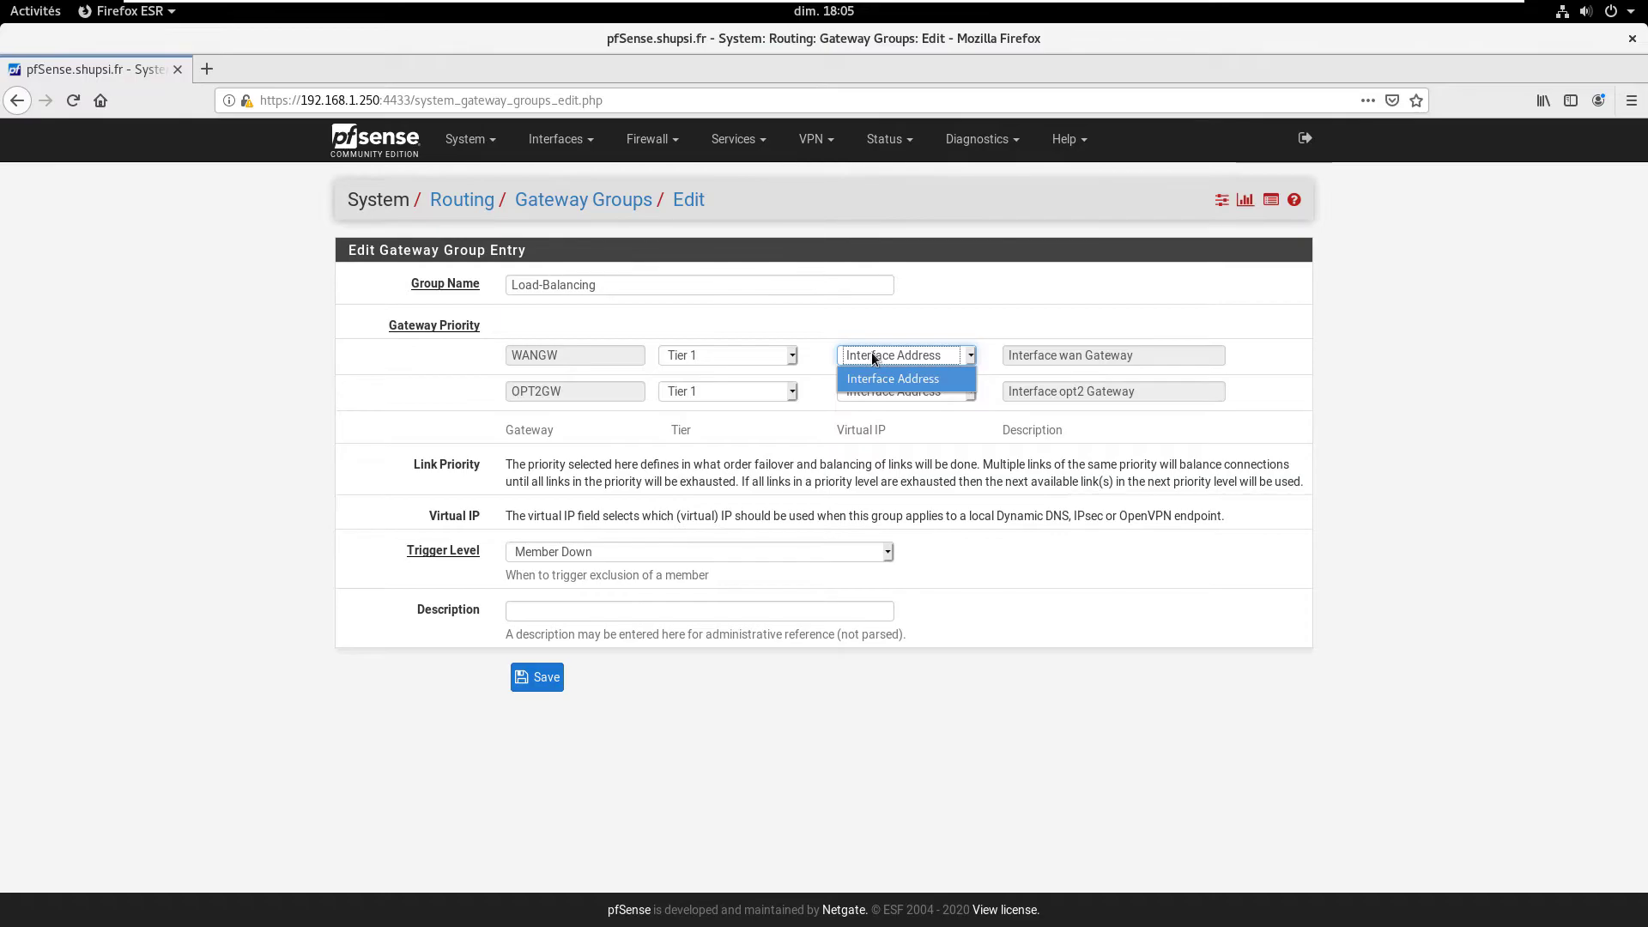
{"action": "left_click", "coordinate": [467, 586]}
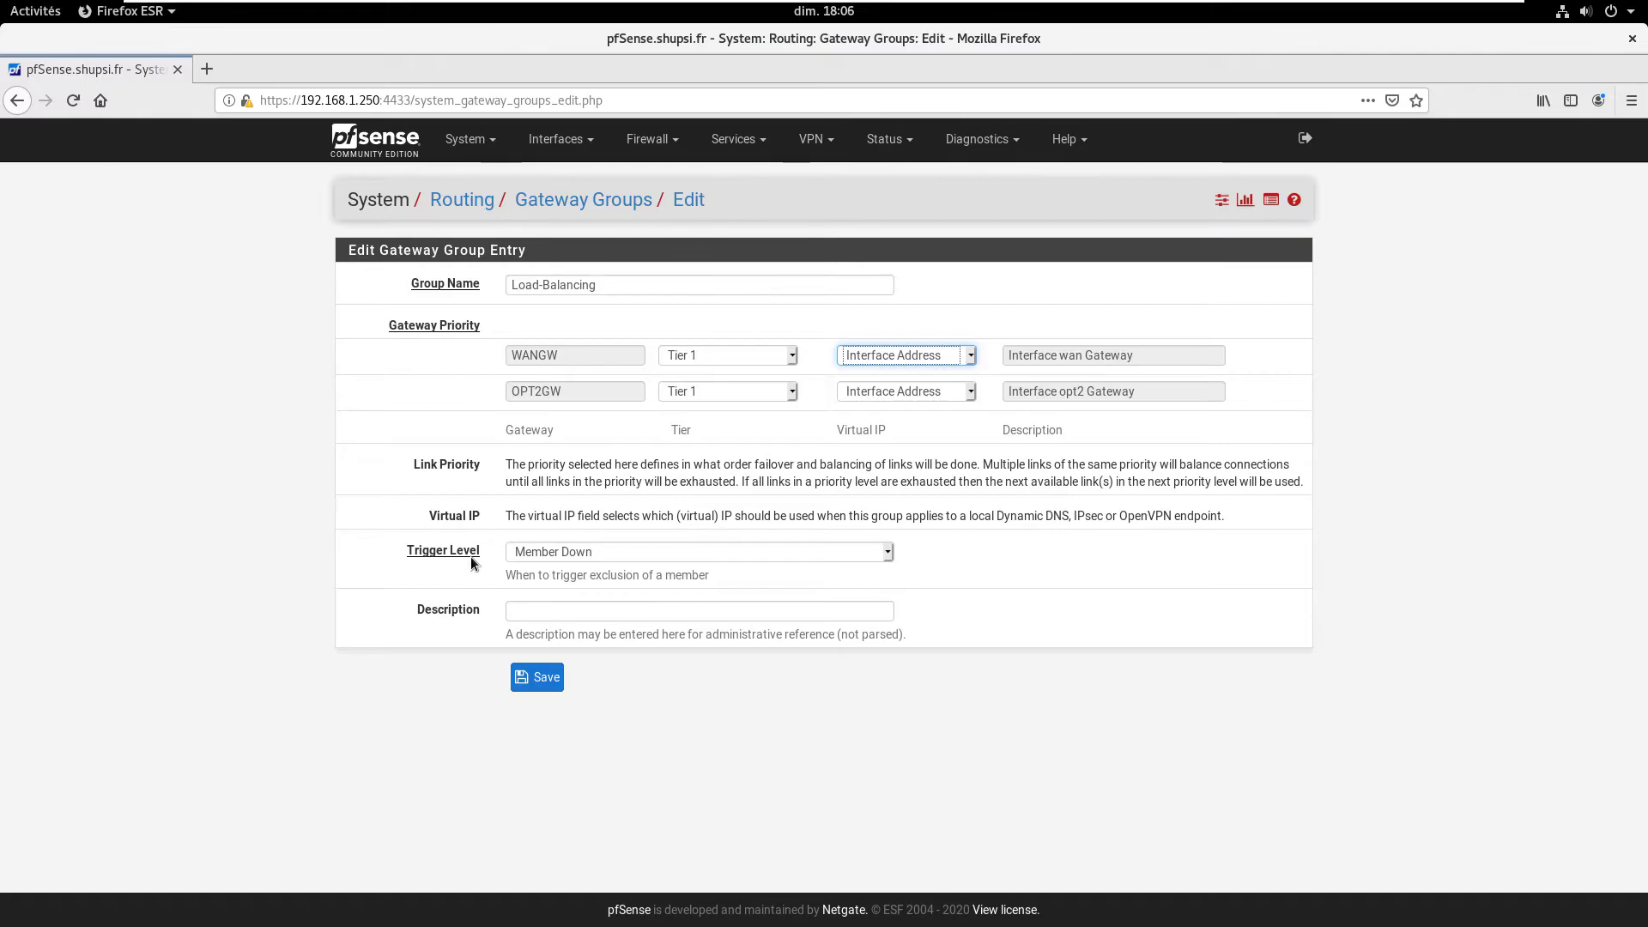
{"action": "left_click", "coordinate": [594, 559]}
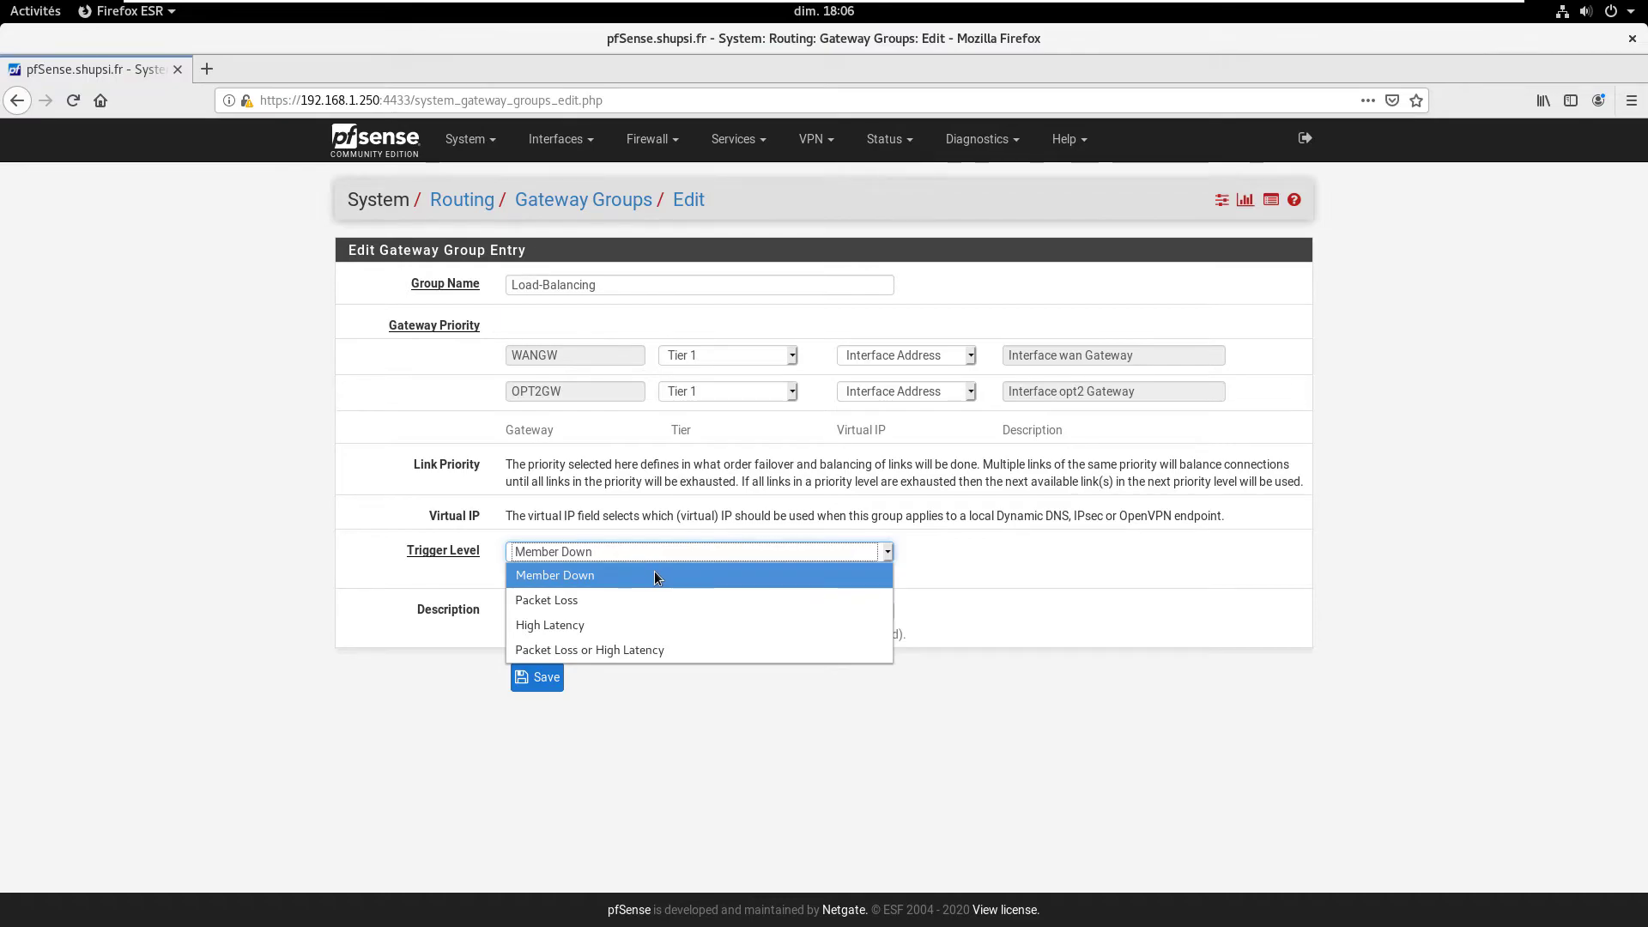
Step: Add the description Load-Balancing, fix the rejected group name to Load_Balancing, and save
{"action": "key", "text": "Tab"}
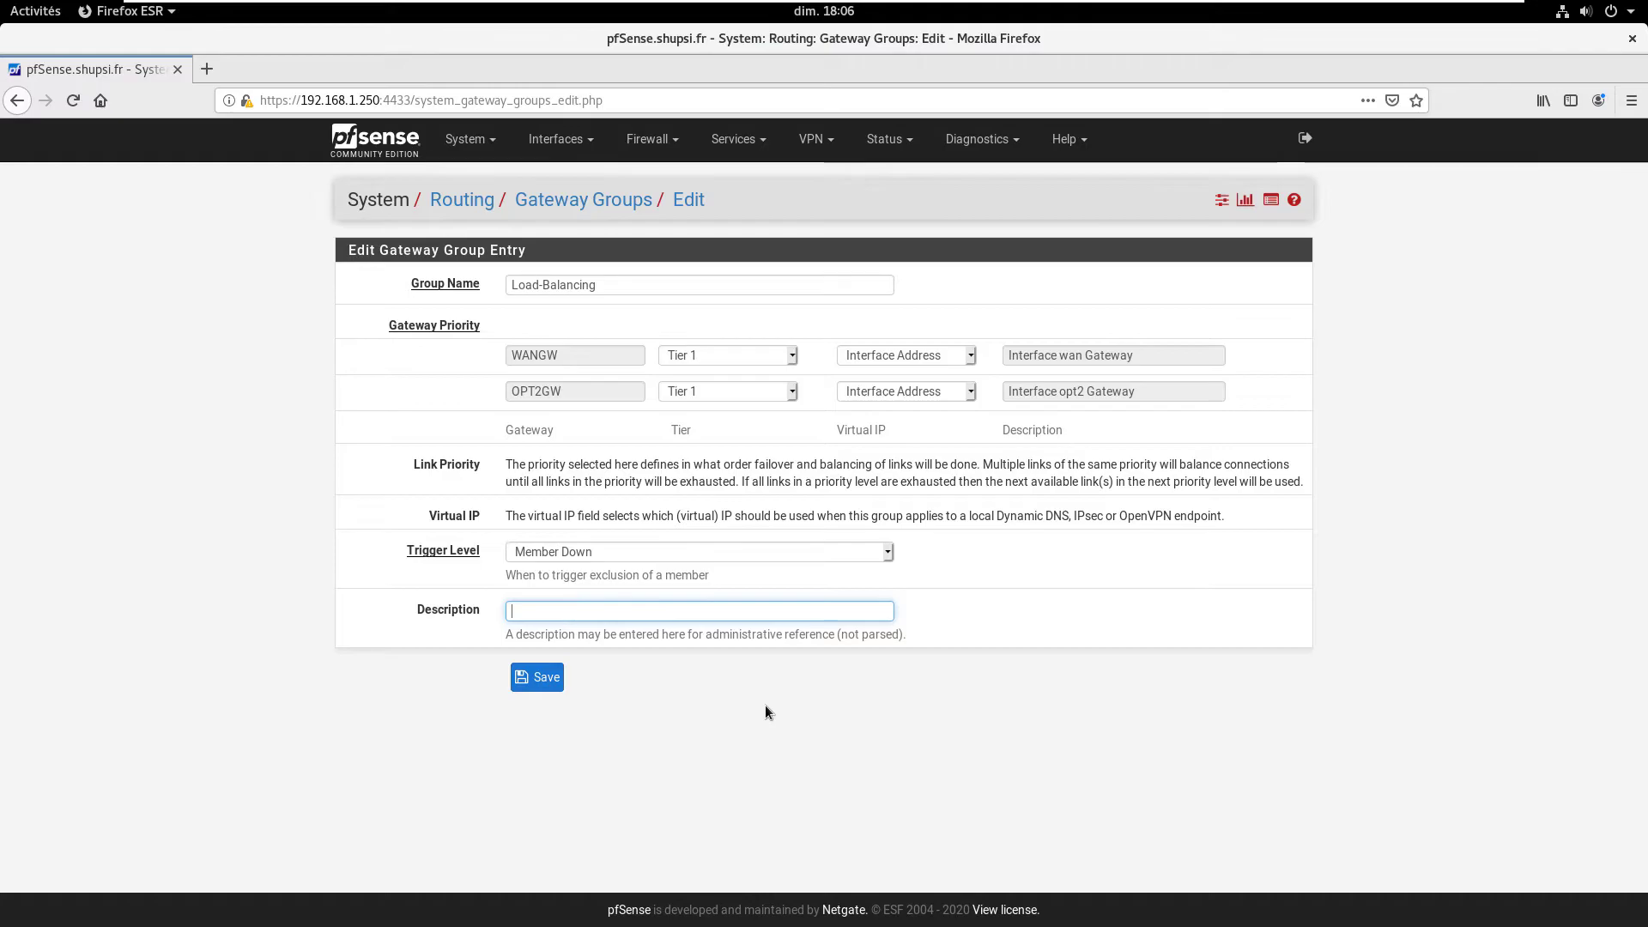
{"action": "type", "text": "Load-Balancing"}
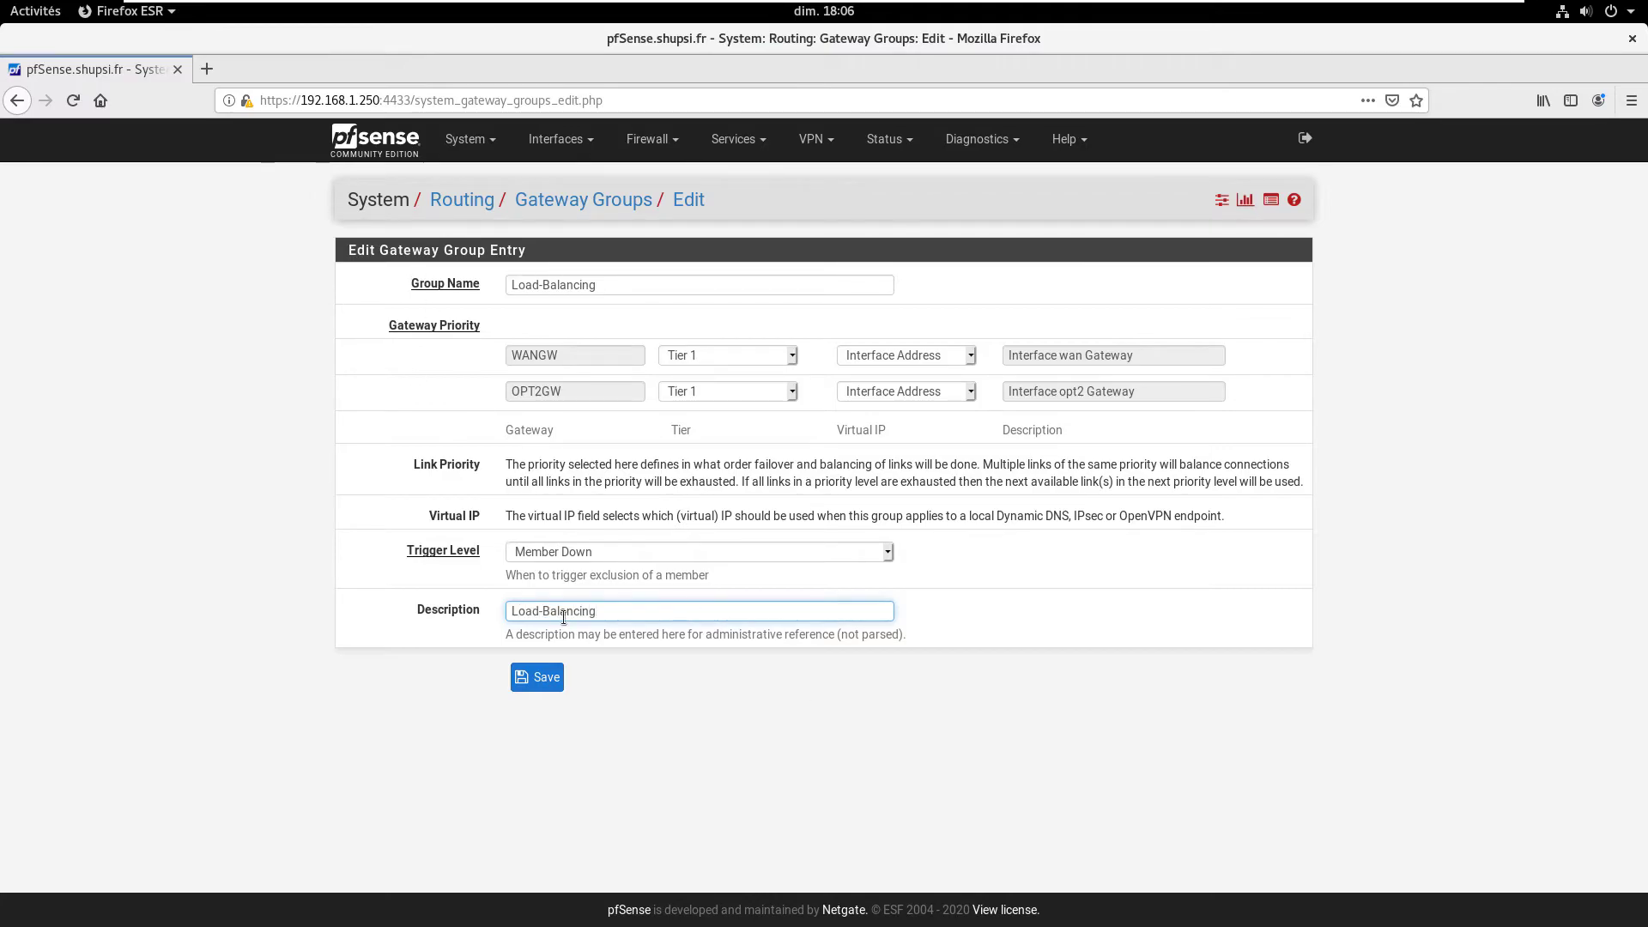
{"action": "left_click", "coordinate": [538, 677]}
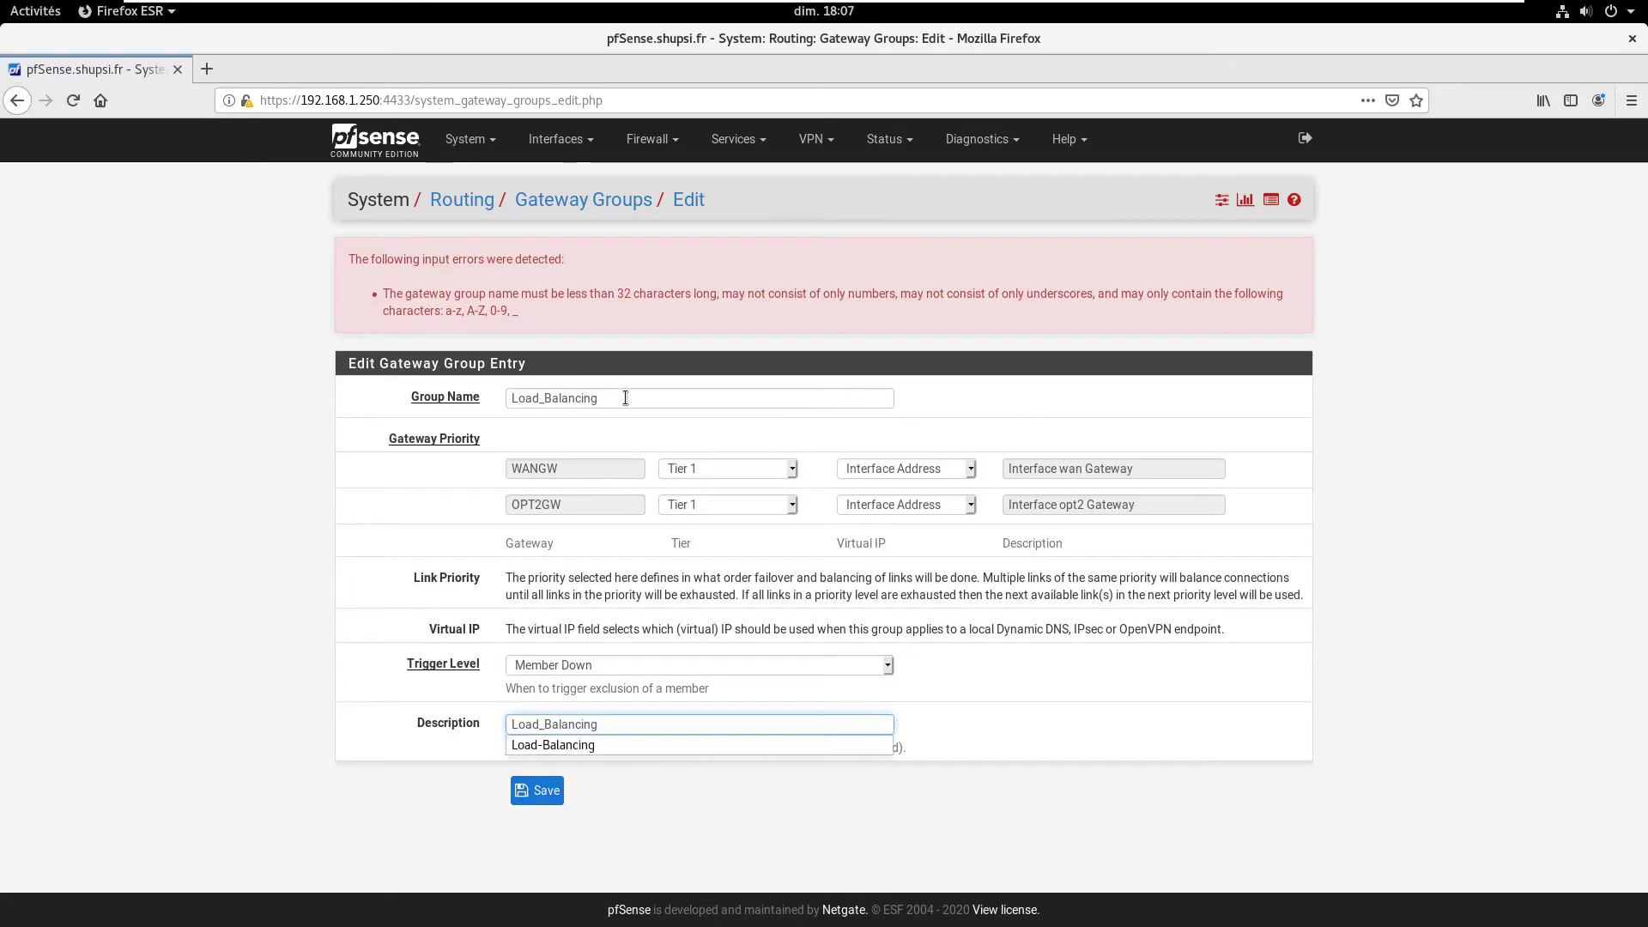
{"action": "left_click", "coordinate": [624, 397]}
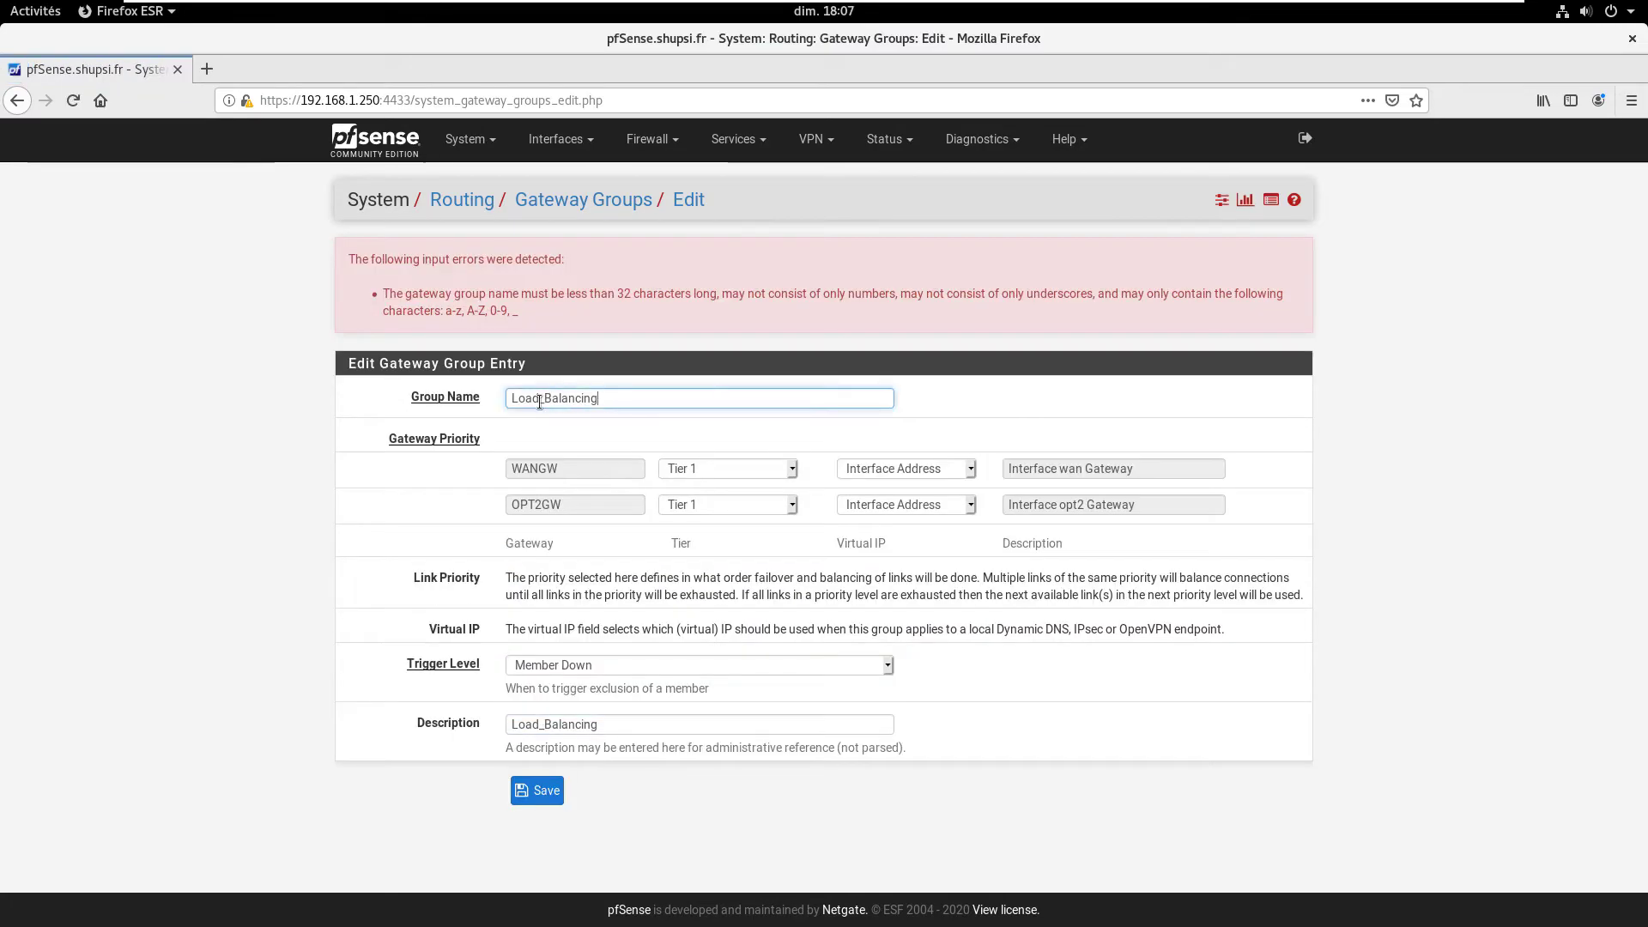
{"action": "left_click", "coordinate": [549, 400]}
{"action": "left_click", "coordinate": [632, 398]}
{"action": "left_click", "coordinate": [540, 790]}
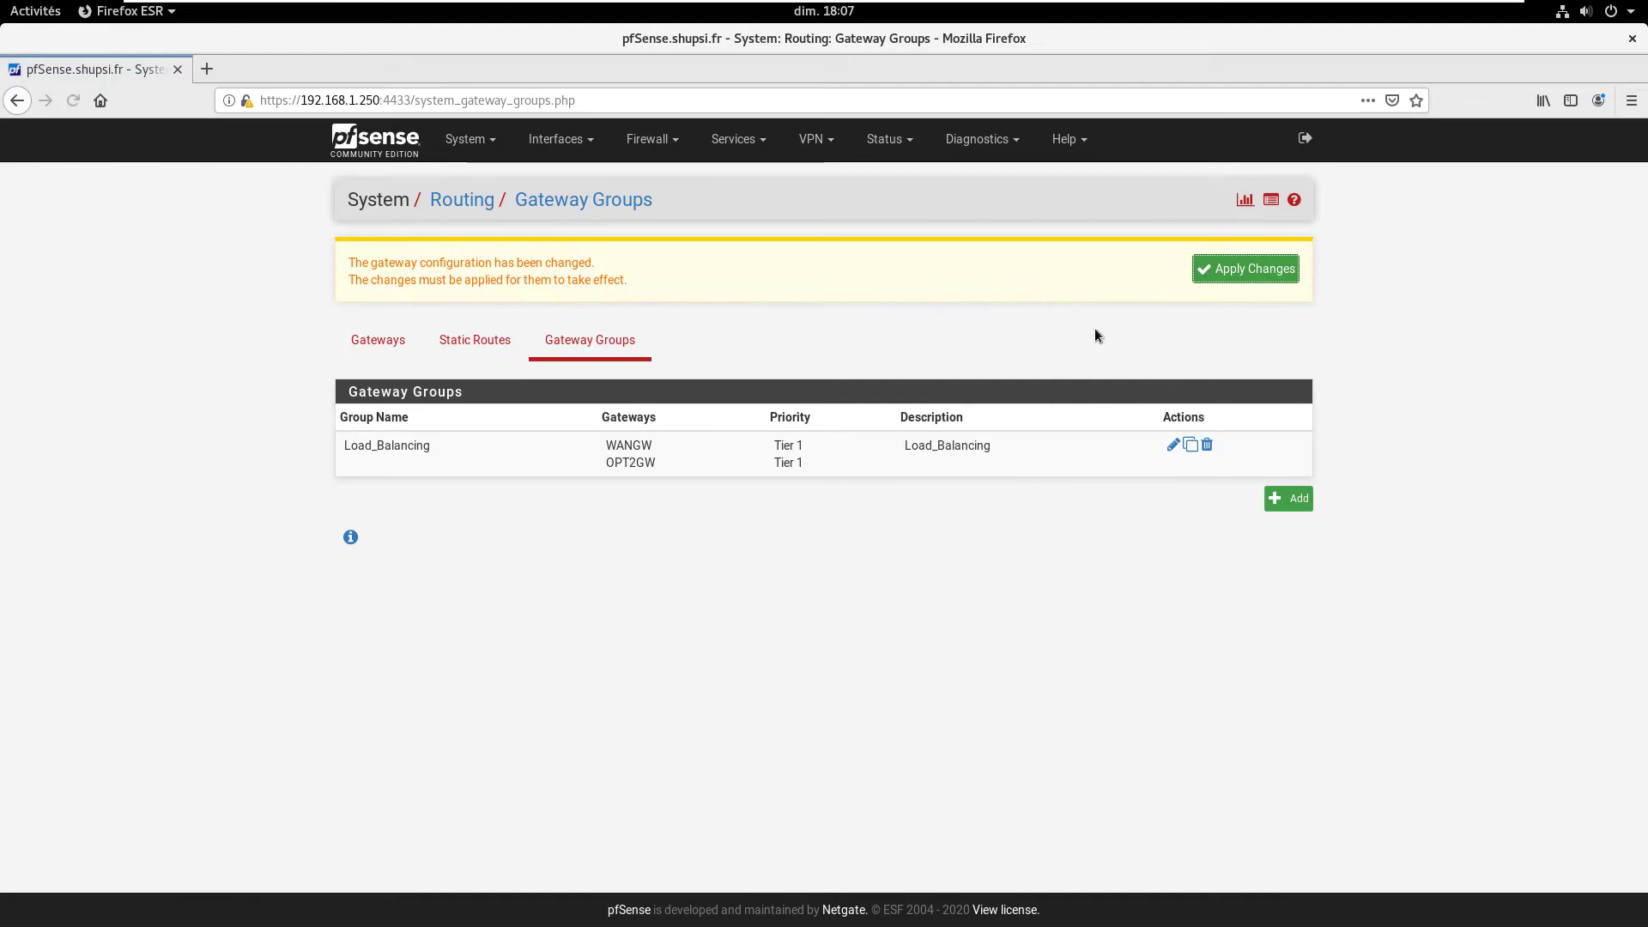
Step: Apply the pending gateway group changes and go to Firewall > Rules
{"action": "left_click", "coordinate": [1236, 269]}
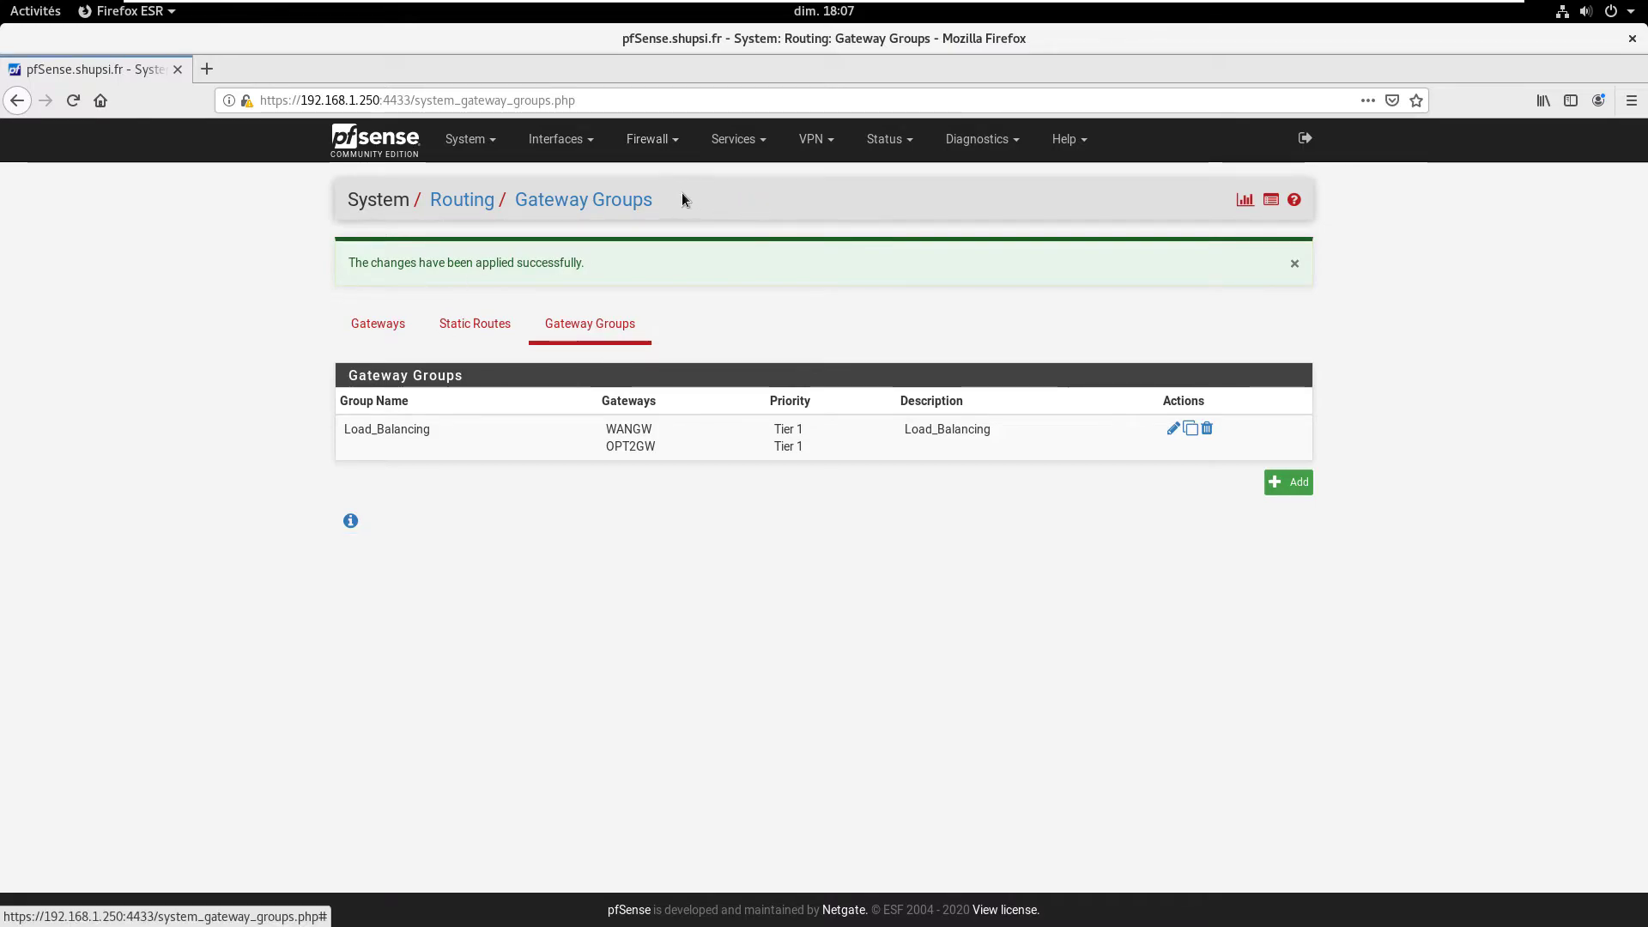
{"action": "left_click", "coordinate": [652, 138]}
{"action": "left_click", "coordinate": [651, 228]}
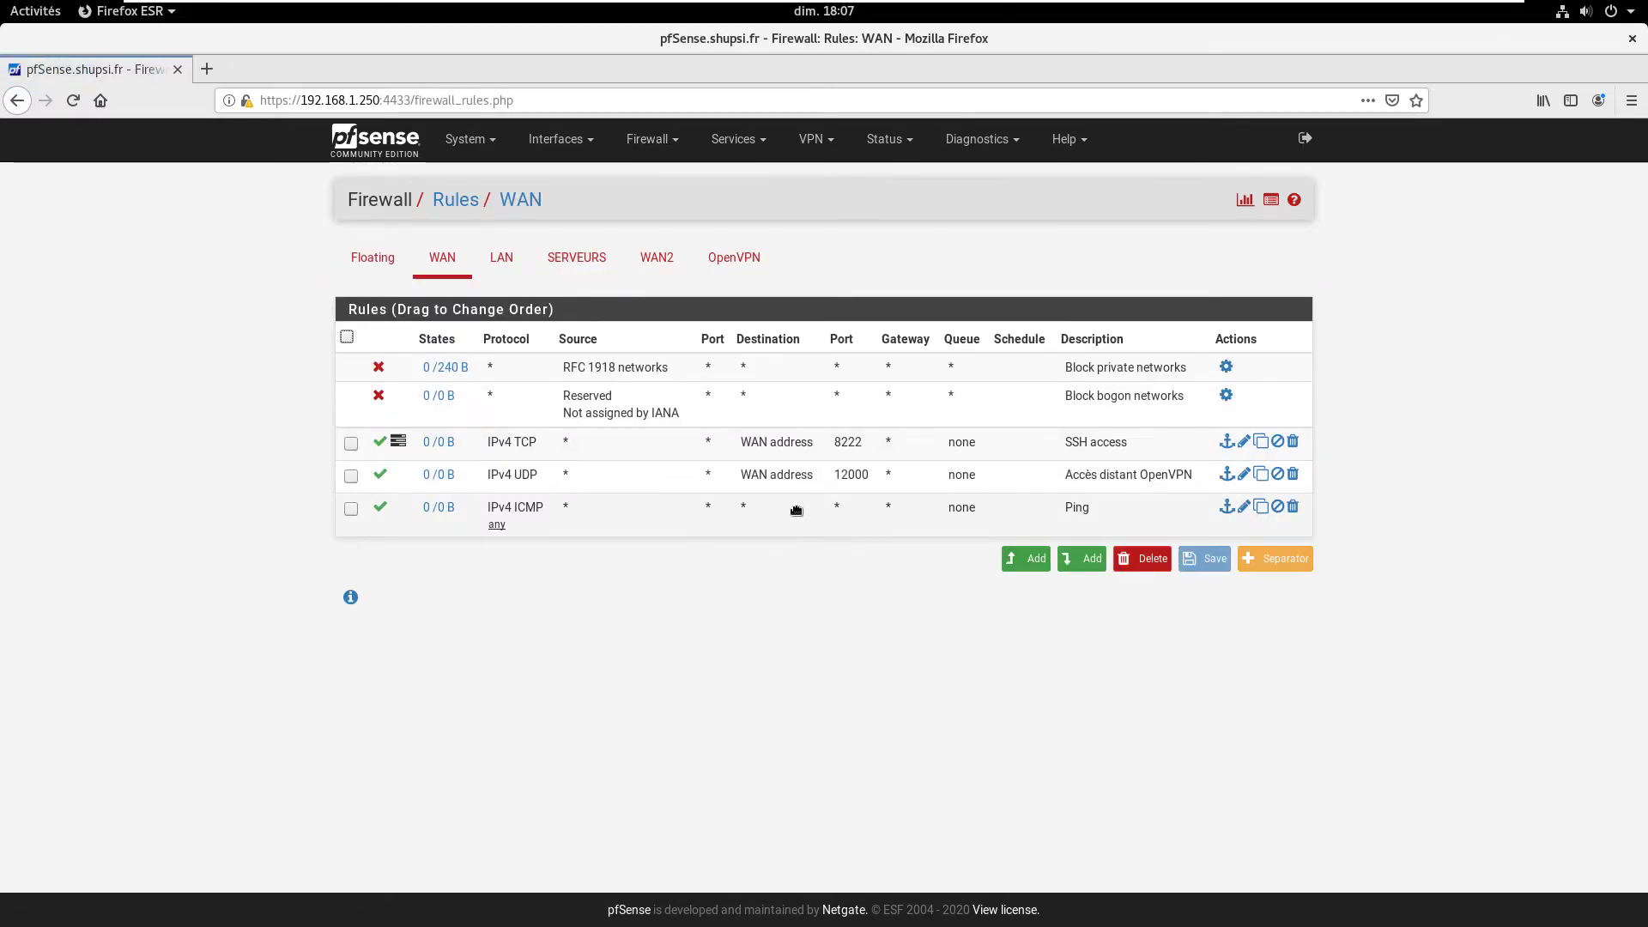
Step: On the LAN tab, set the Pass HTTPS rule's gateway to Load_Balancing and save it
{"action": "left_click", "coordinate": [501, 257]}
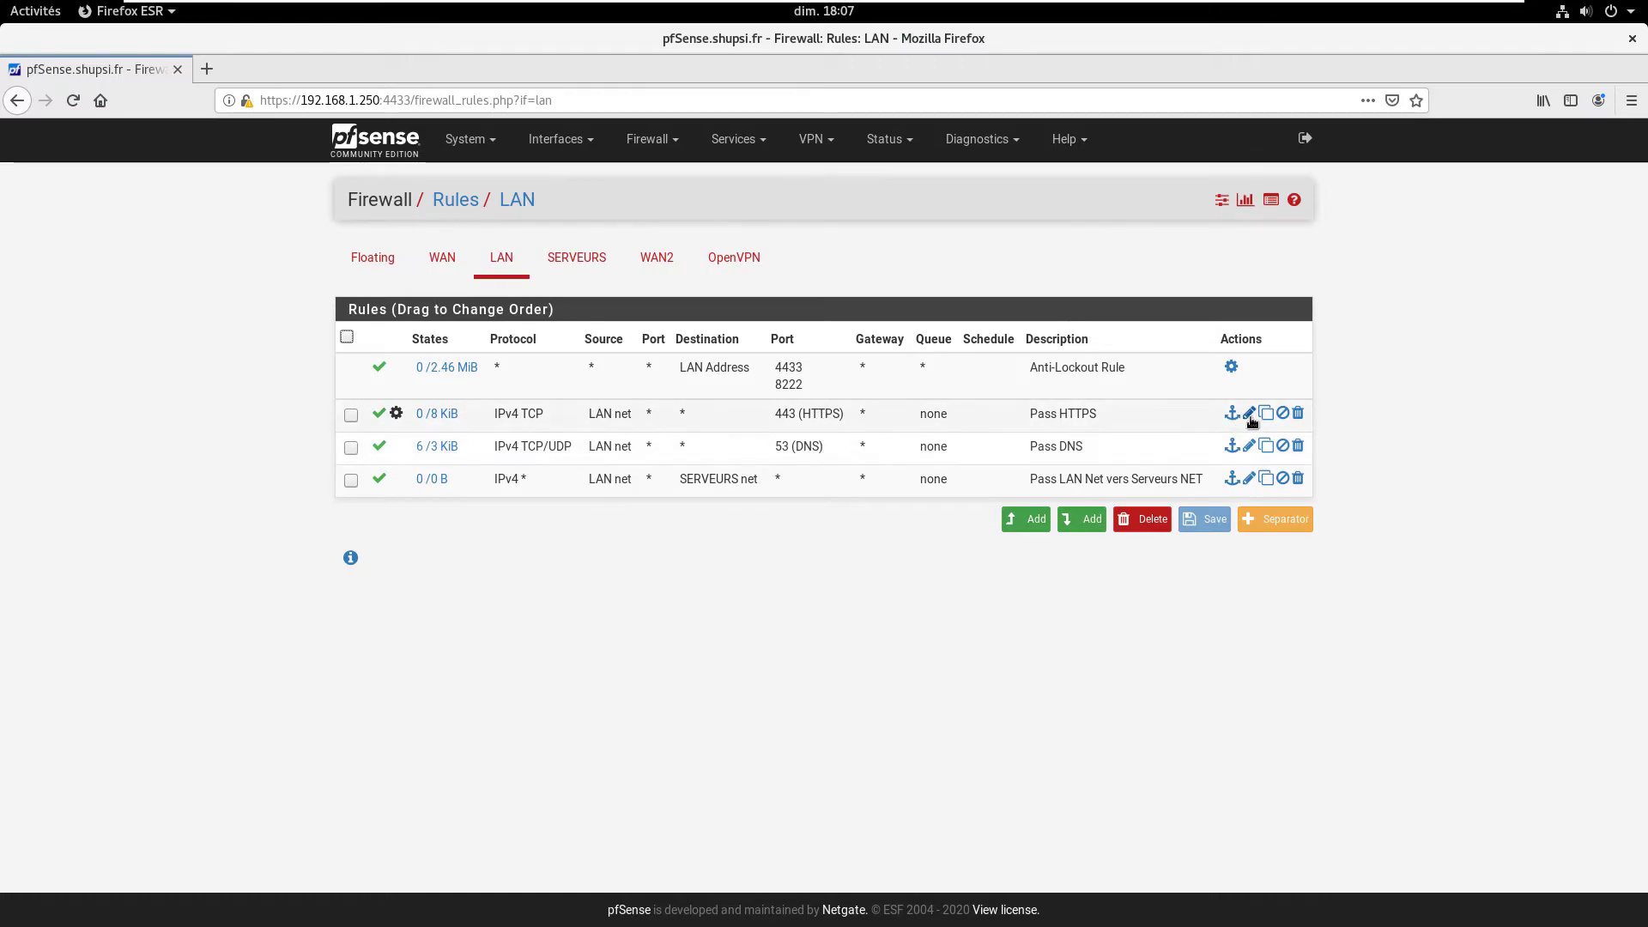
{"action": "left_click", "coordinate": [1248, 413]}
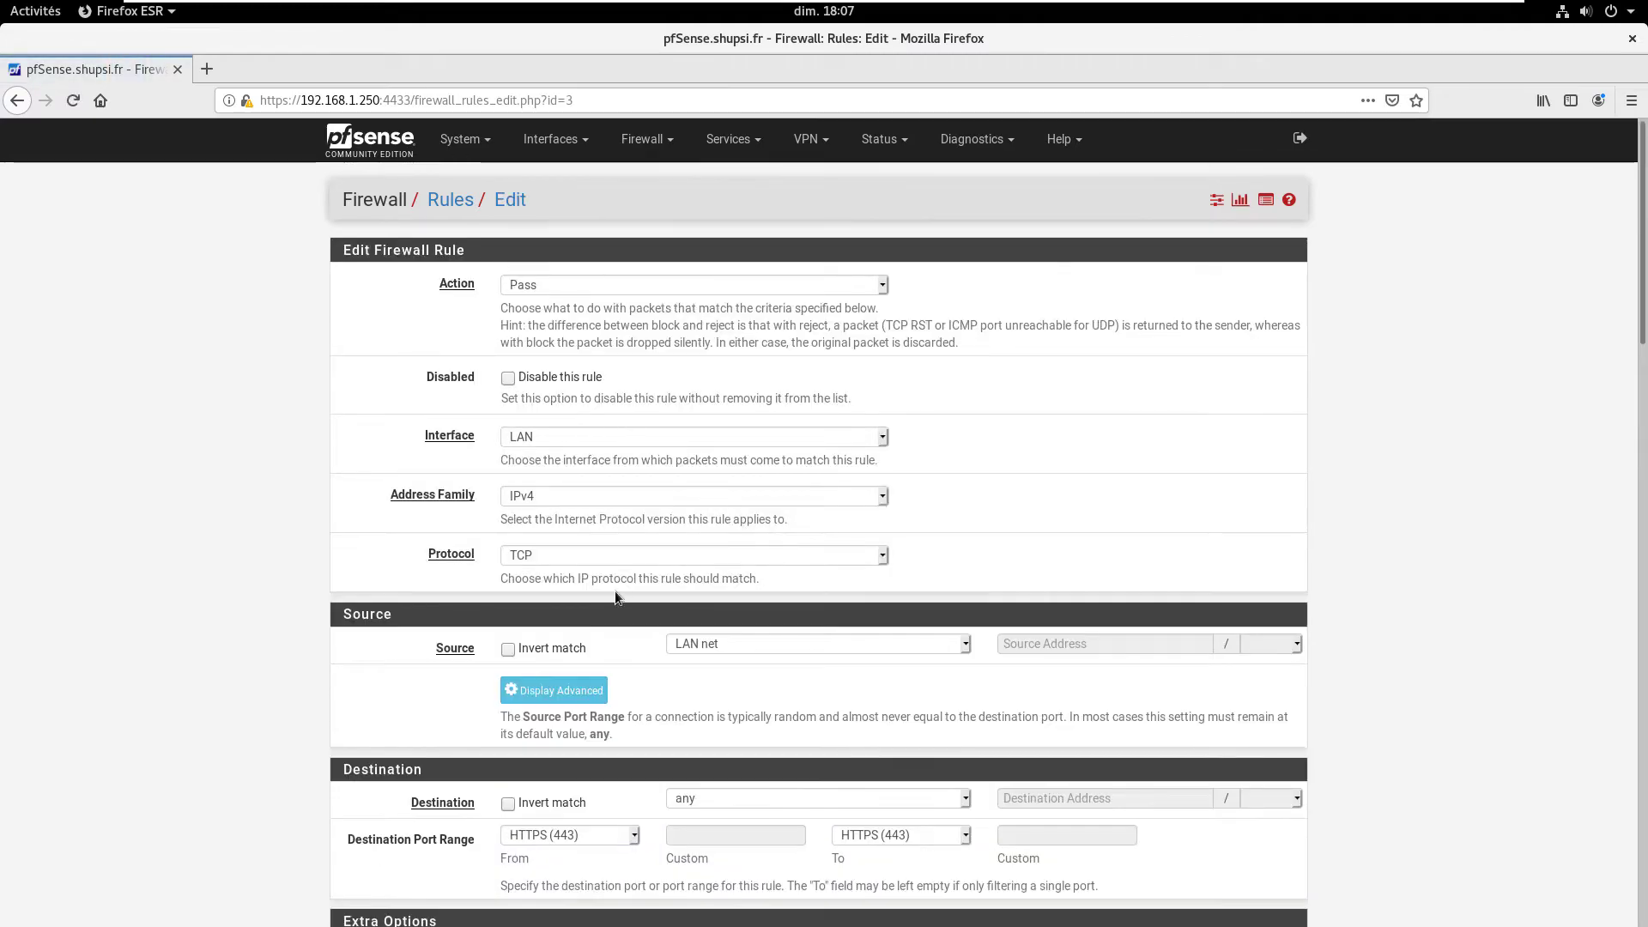
{"action": "scroll", "coordinate": [416, 596], "scroll_direction": "down", "scroll_amount": 1}
{"action": "scroll", "coordinate": [416, 595], "scroll_direction": "down", "scroll_amount": 8}
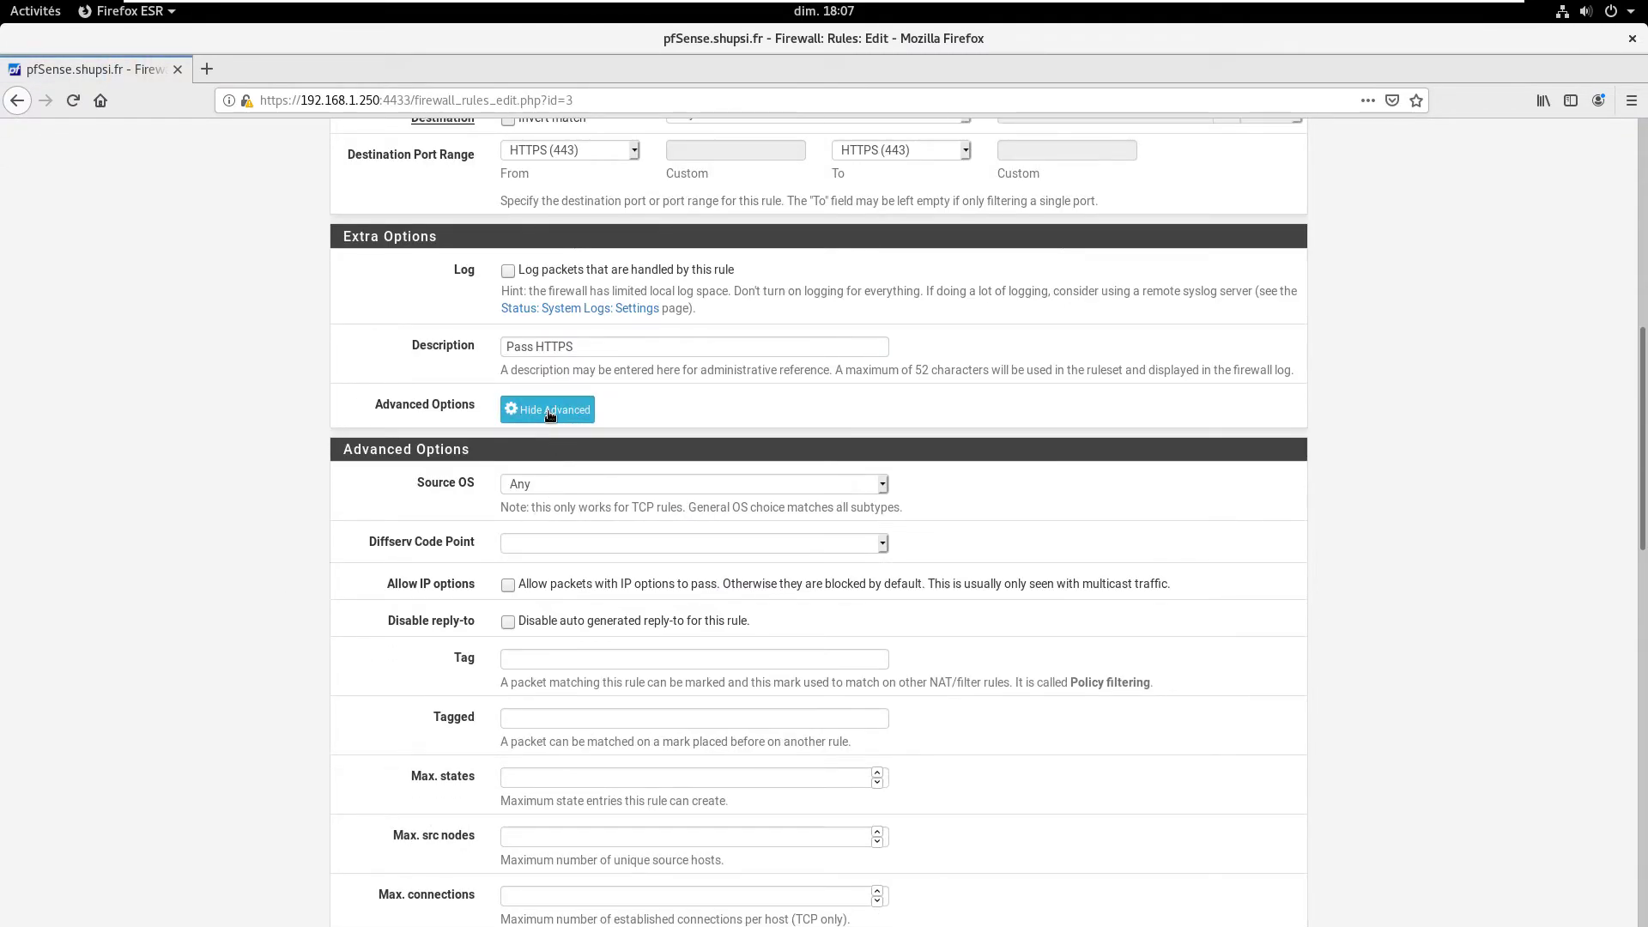
{"action": "scroll", "coordinate": [388, 492], "scroll_direction": "down", "scroll_amount": 8}
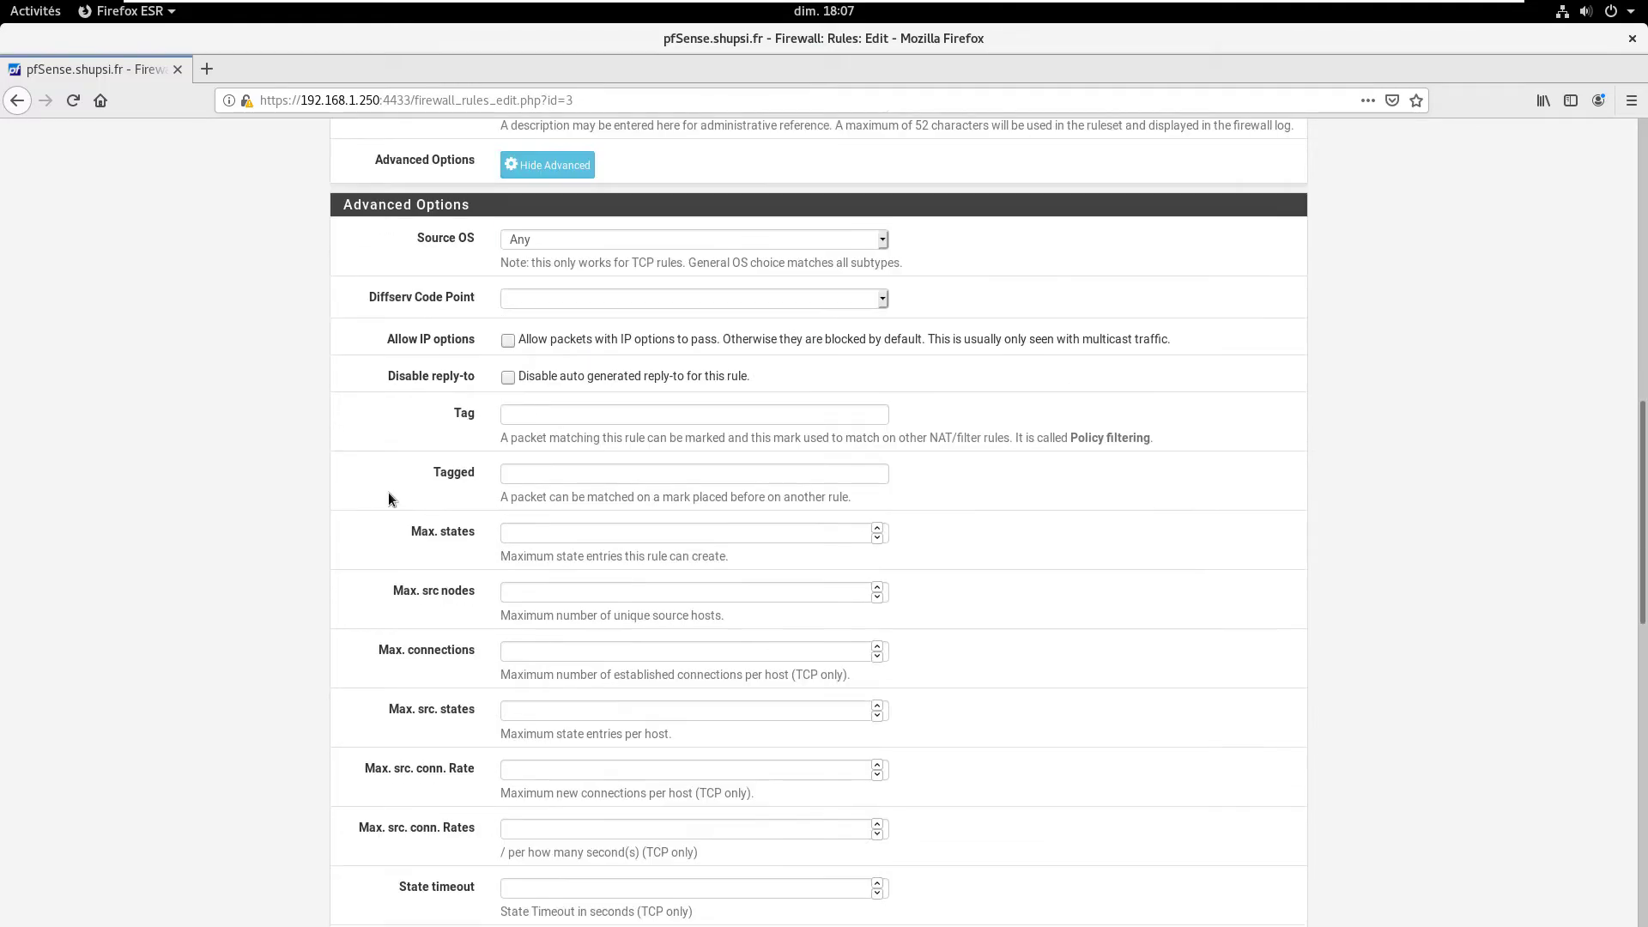
{"action": "scroll", "coordinate": [395, 499], "scroll_direction": "down", "scroll_amount": 7}
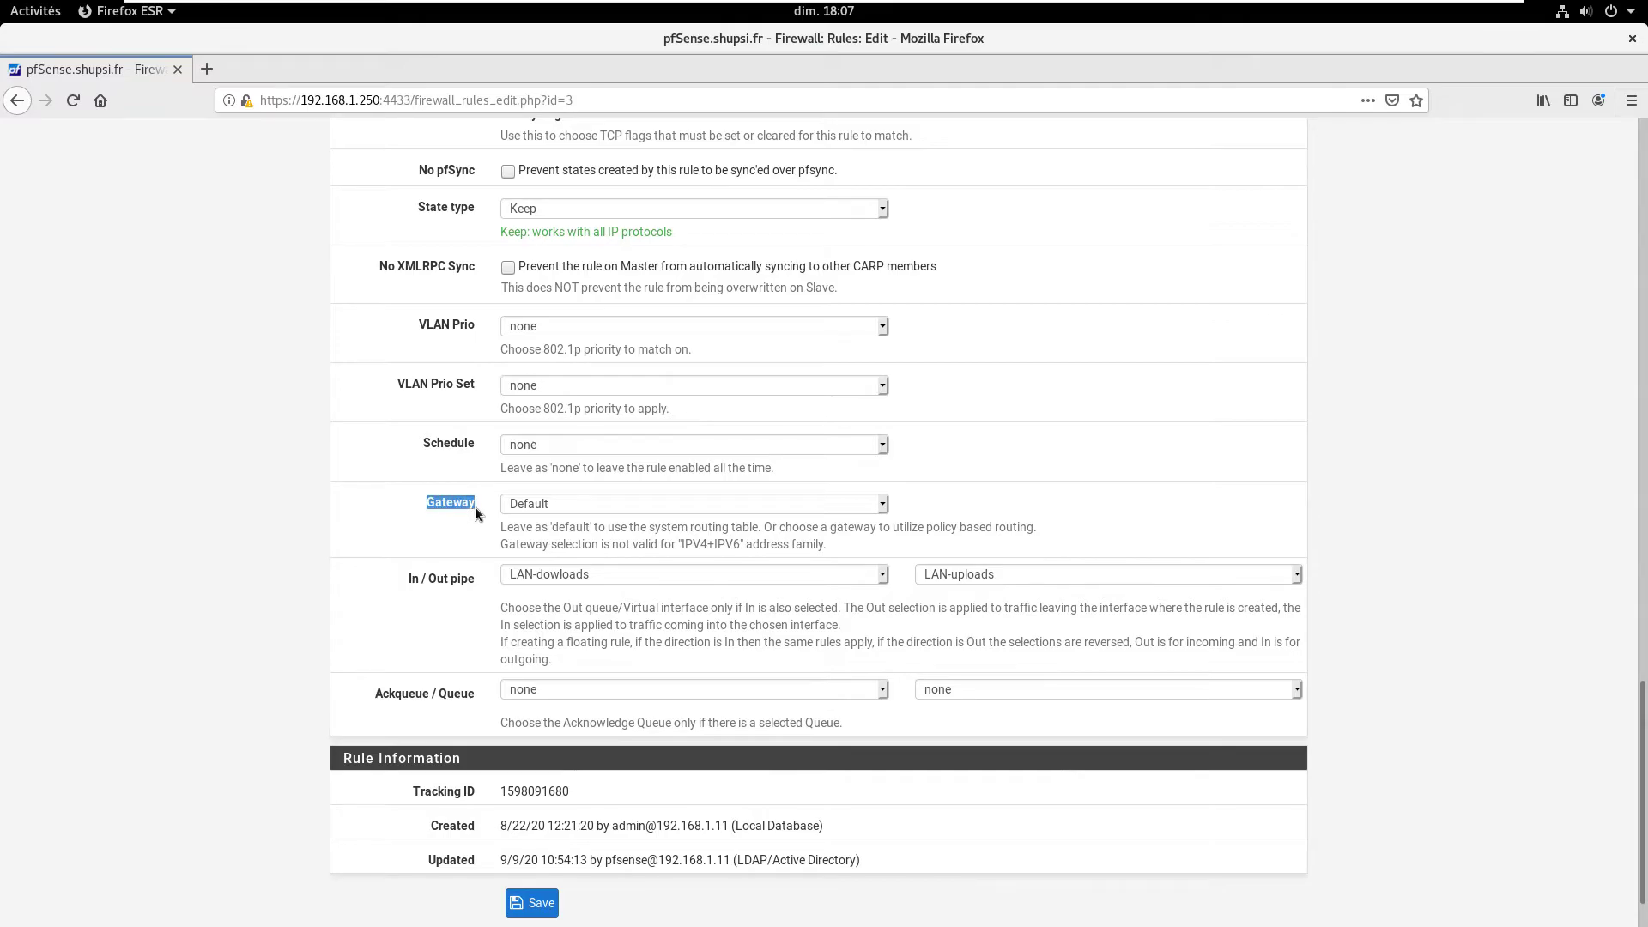
{"action": "left_click", "coordinate": [571, 509]}
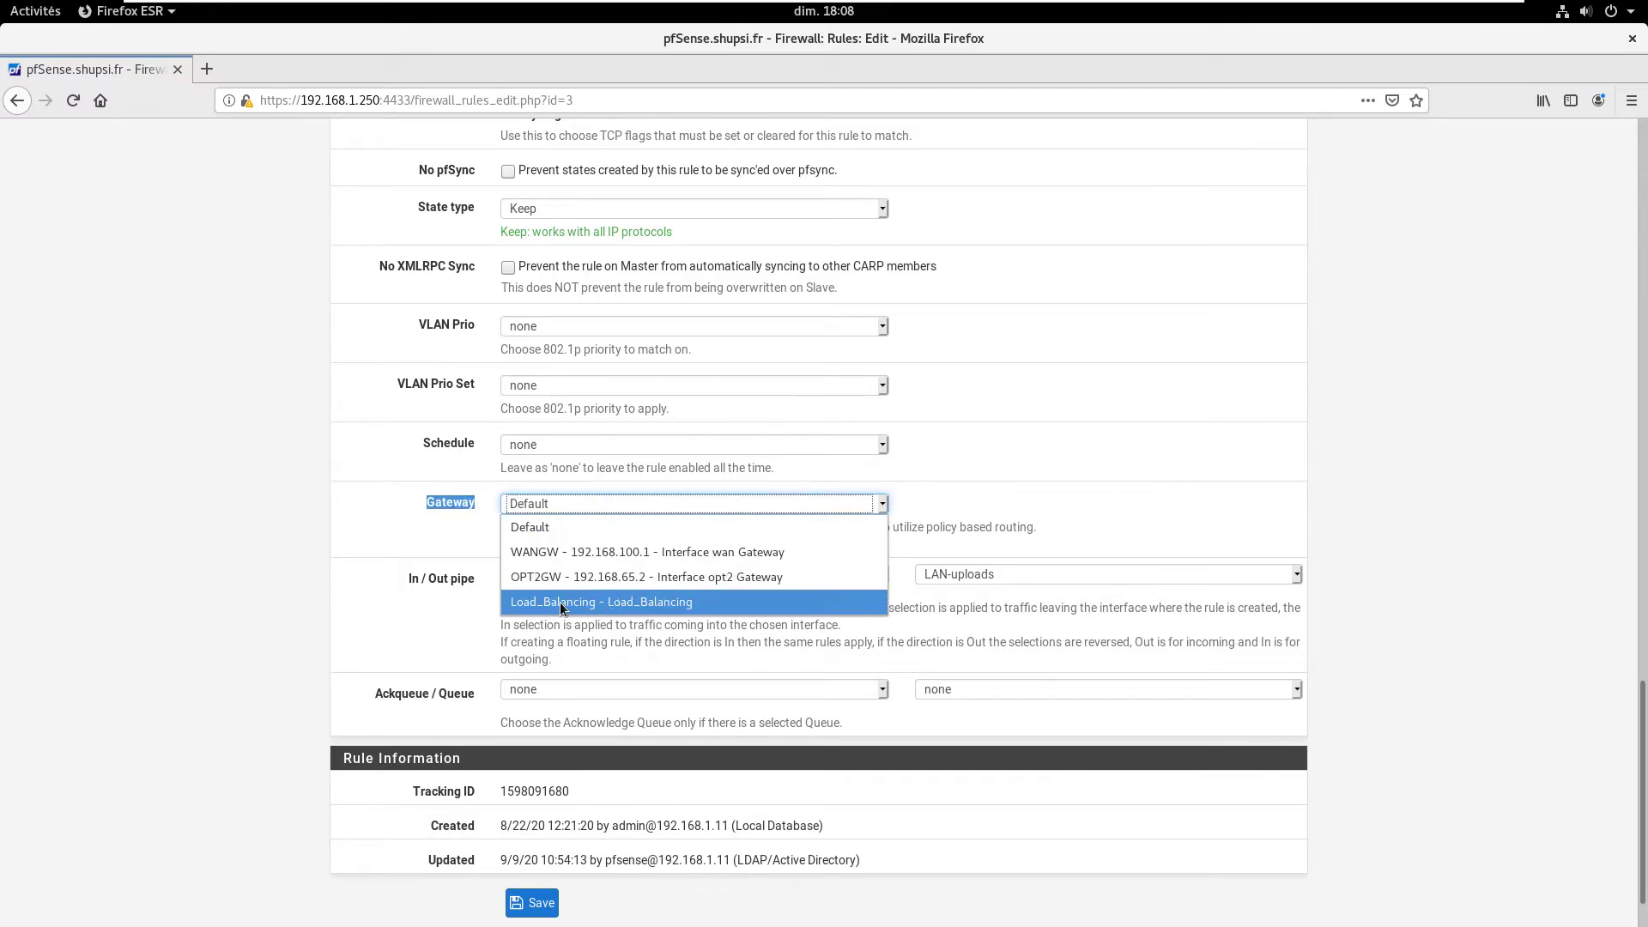
{"action": "left_click", "coordinate": [591, 603]}
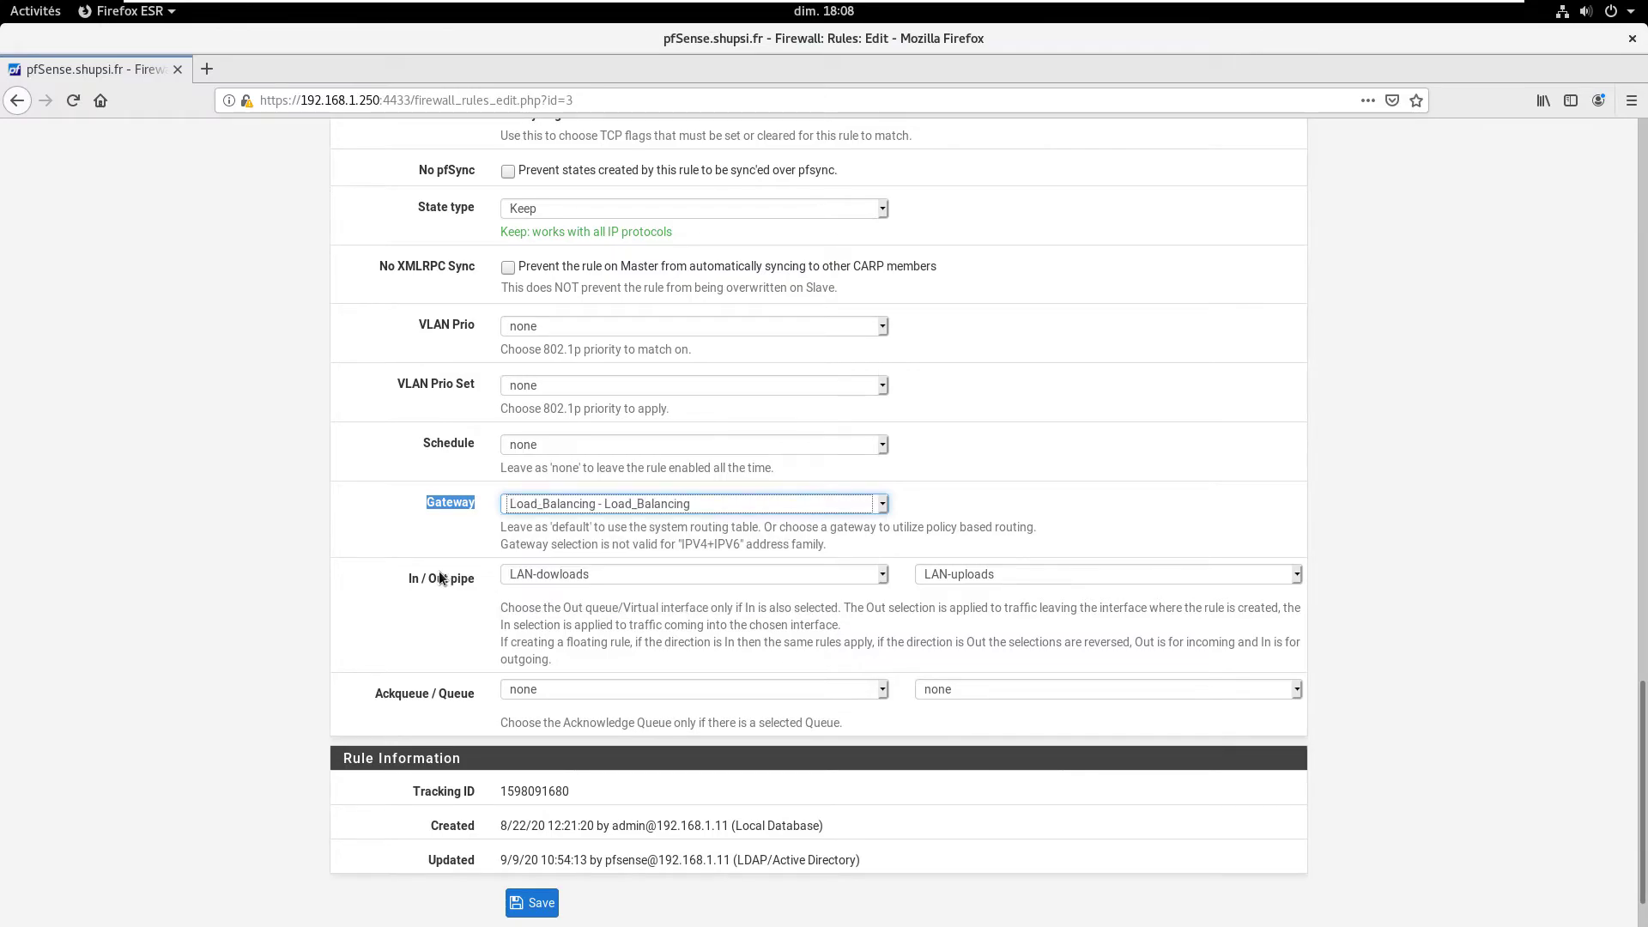
{"action": "scroll", "coordinate": [463, 559], "scroll_direction": "down", "scroll_amount": 2}
{"action": "left_click", "coordinate": [536, 834]}
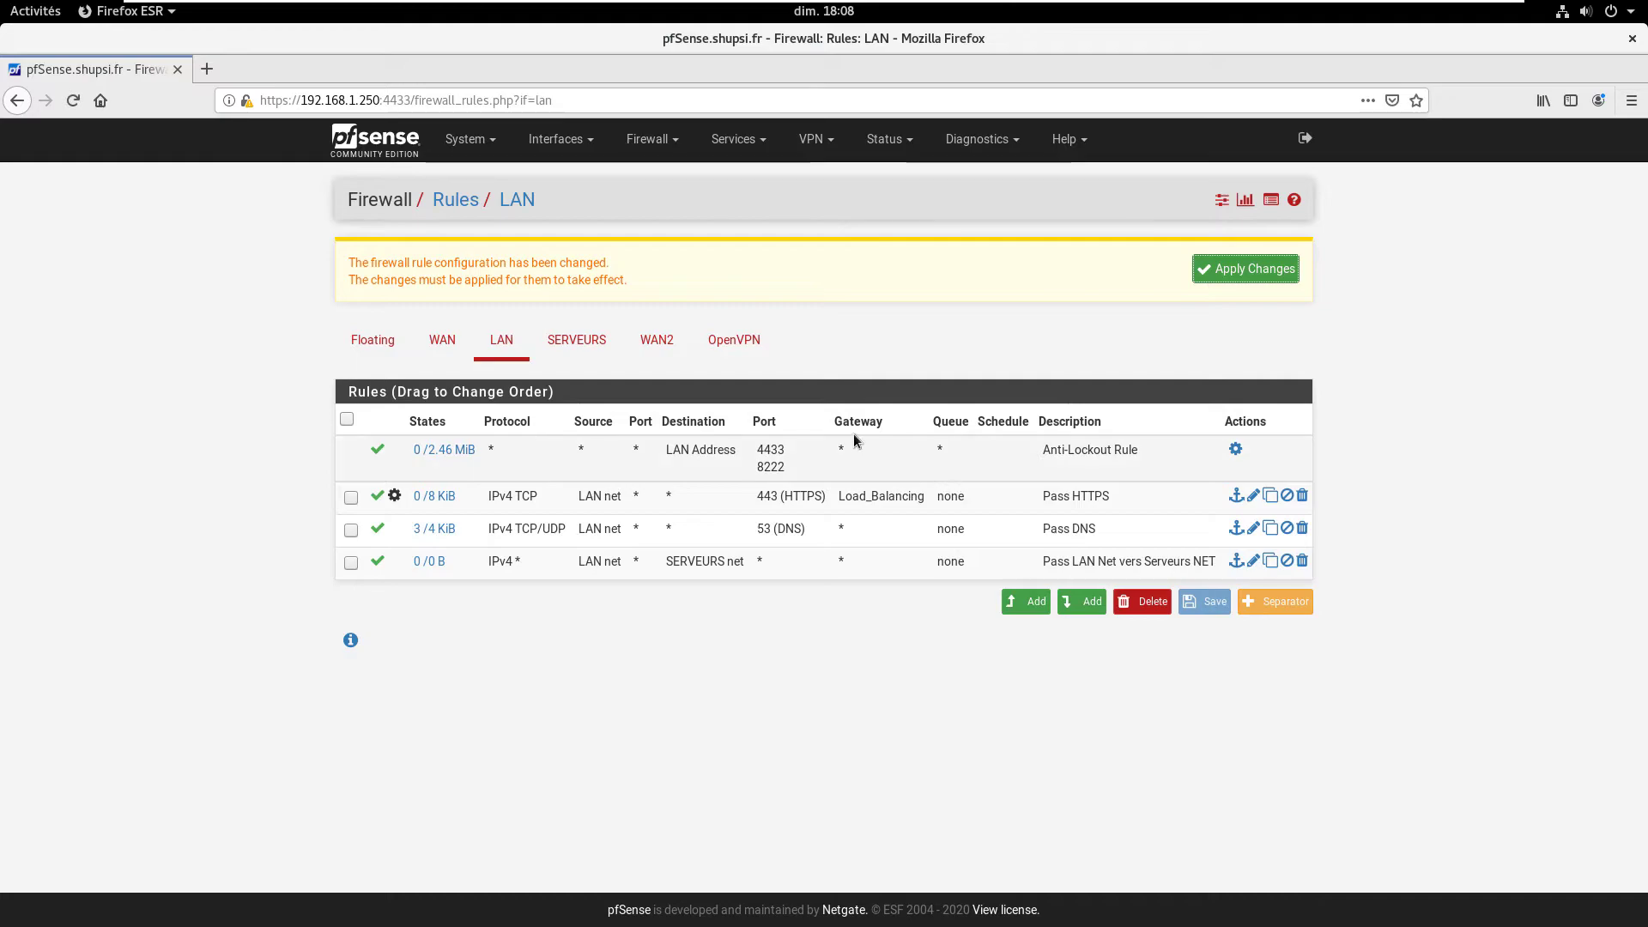
{"action": "left_click", "coordinate": [865, 497]}
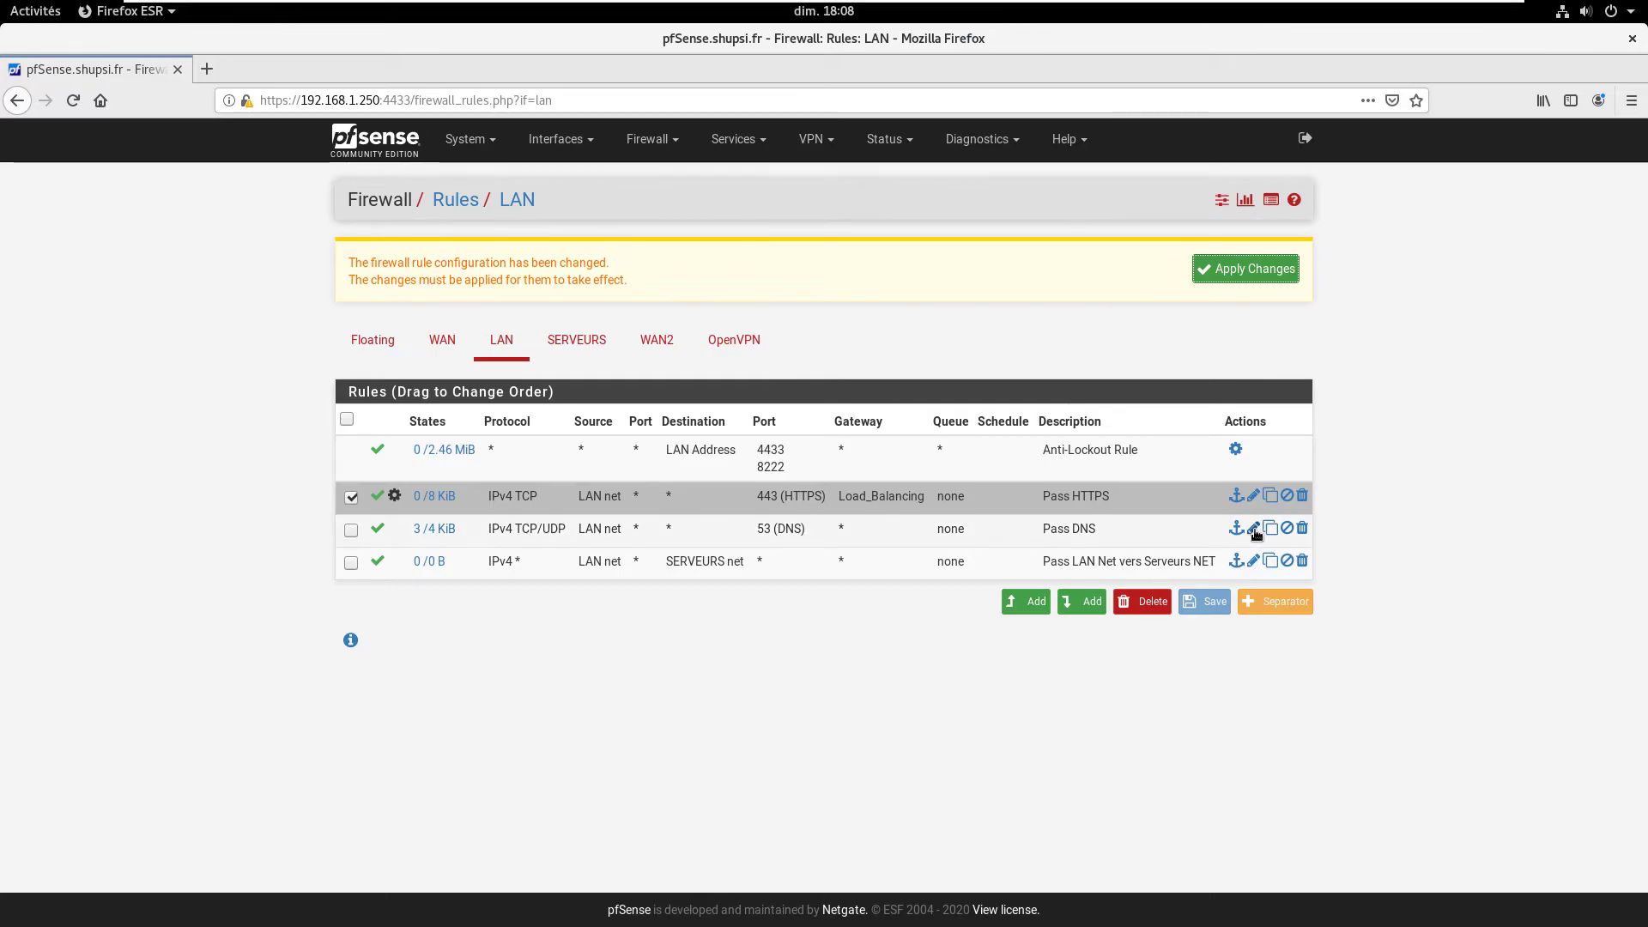
Step: Set the Pass DNS rule's gateway to Load_Balancing, save it, and apply the firewall changes
{"action": "left_click", "coordinate": [1004, 536]}
{"action": "double_click", "coordinate": [1004, 536]}
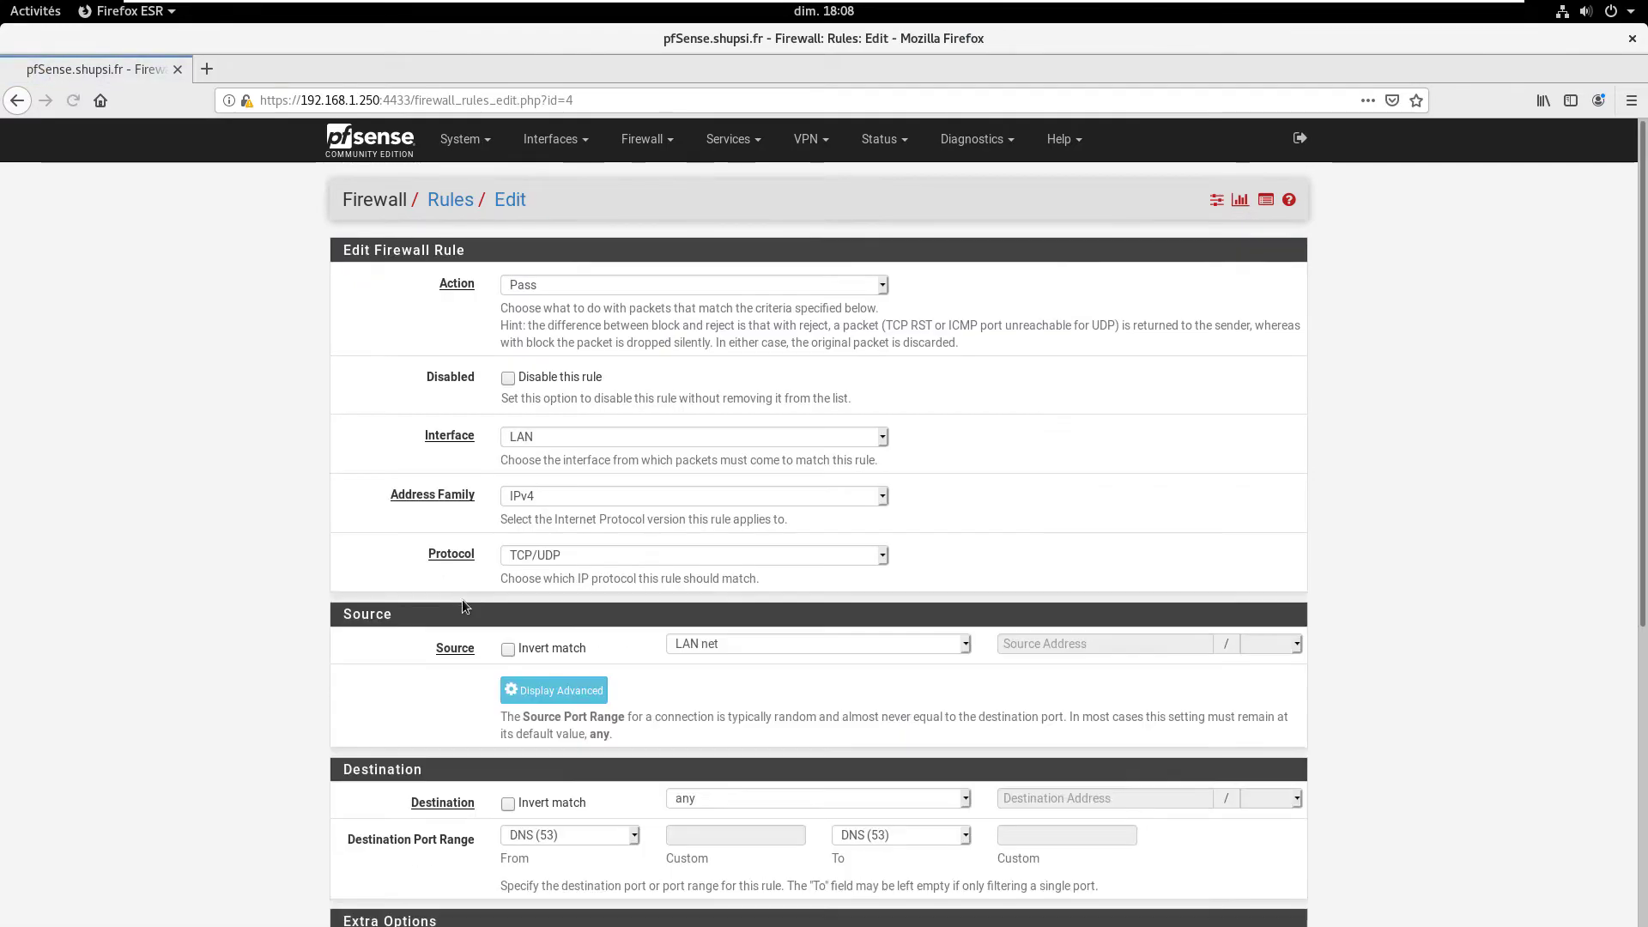
{"action": "scroll", "coordinate": [456, 599], "scroll_direction": "down", "scroll_amount": 5}
{"action": "left_click", "coordinate": [552, 645]}
{"action": "scroll", "coordinate": [400, 614], "scroll_direction": "down", "scroll_amount": 8}
{"action": "scroll", "coordinate": [420, 617], "scroll_direction": "down", "scroll_amount": 8}
{"action": "left_click", "coordinate": [583, 436]}
{"action": "left_click", "coordinate": [557, 532]}
{"action": "left_click", "coordinate": [535, 836]}
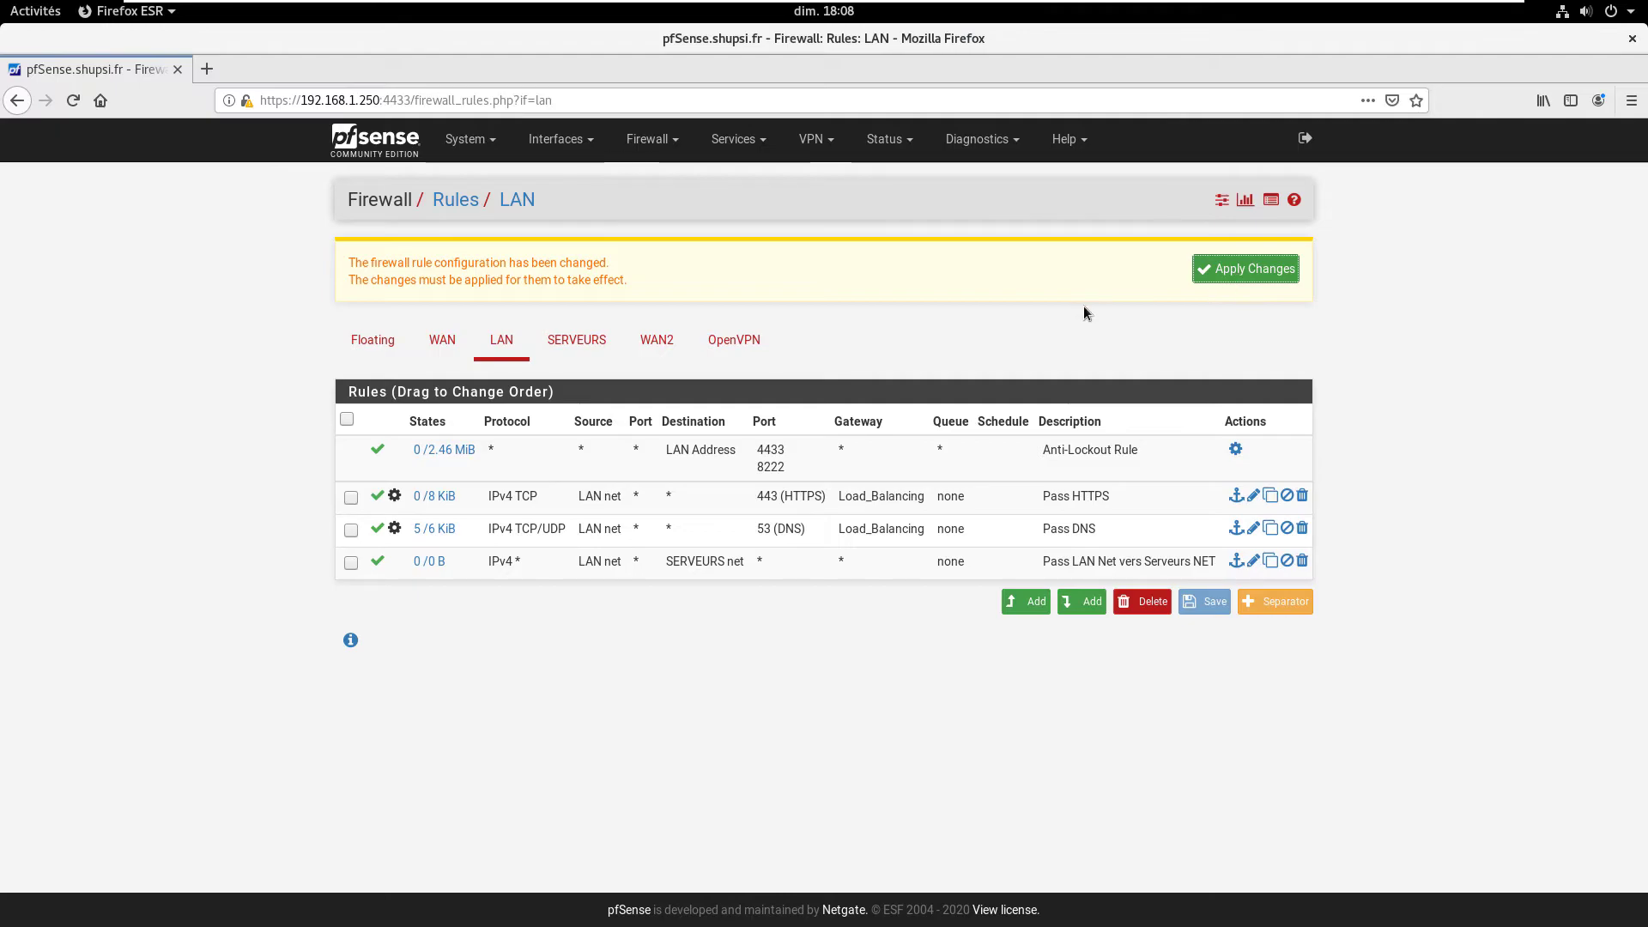
{"action": "left_click", "coordinate": [1217, 271]}
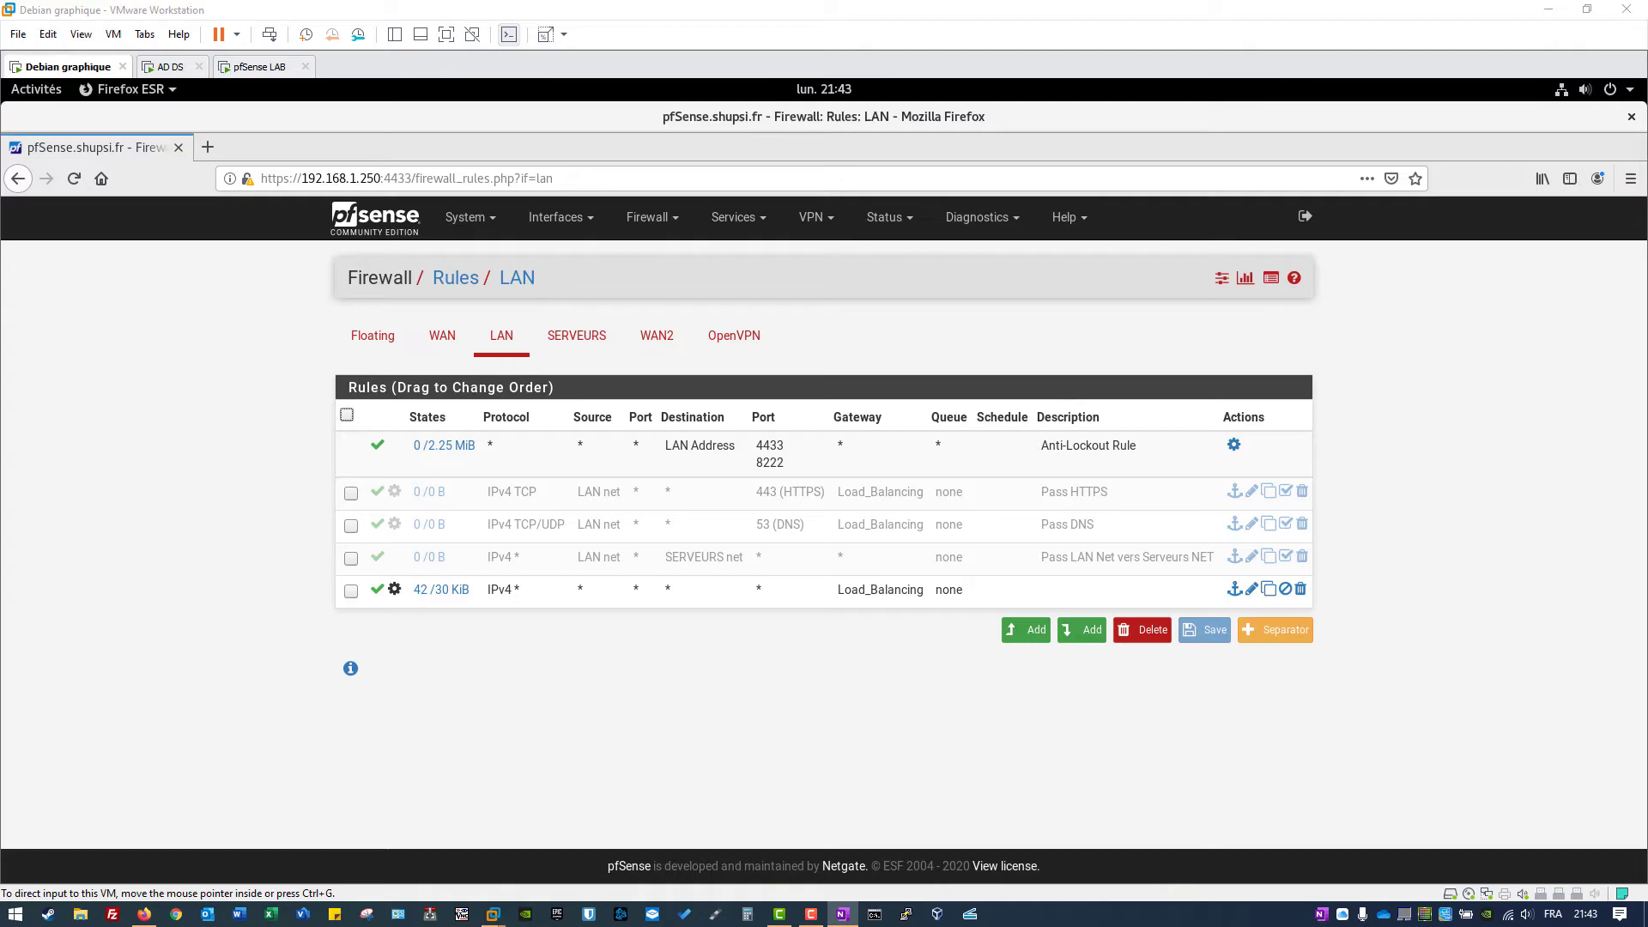
{"action": "left_click", "coordinate": [207, 147]}
{"action": "type", "text": "www."}
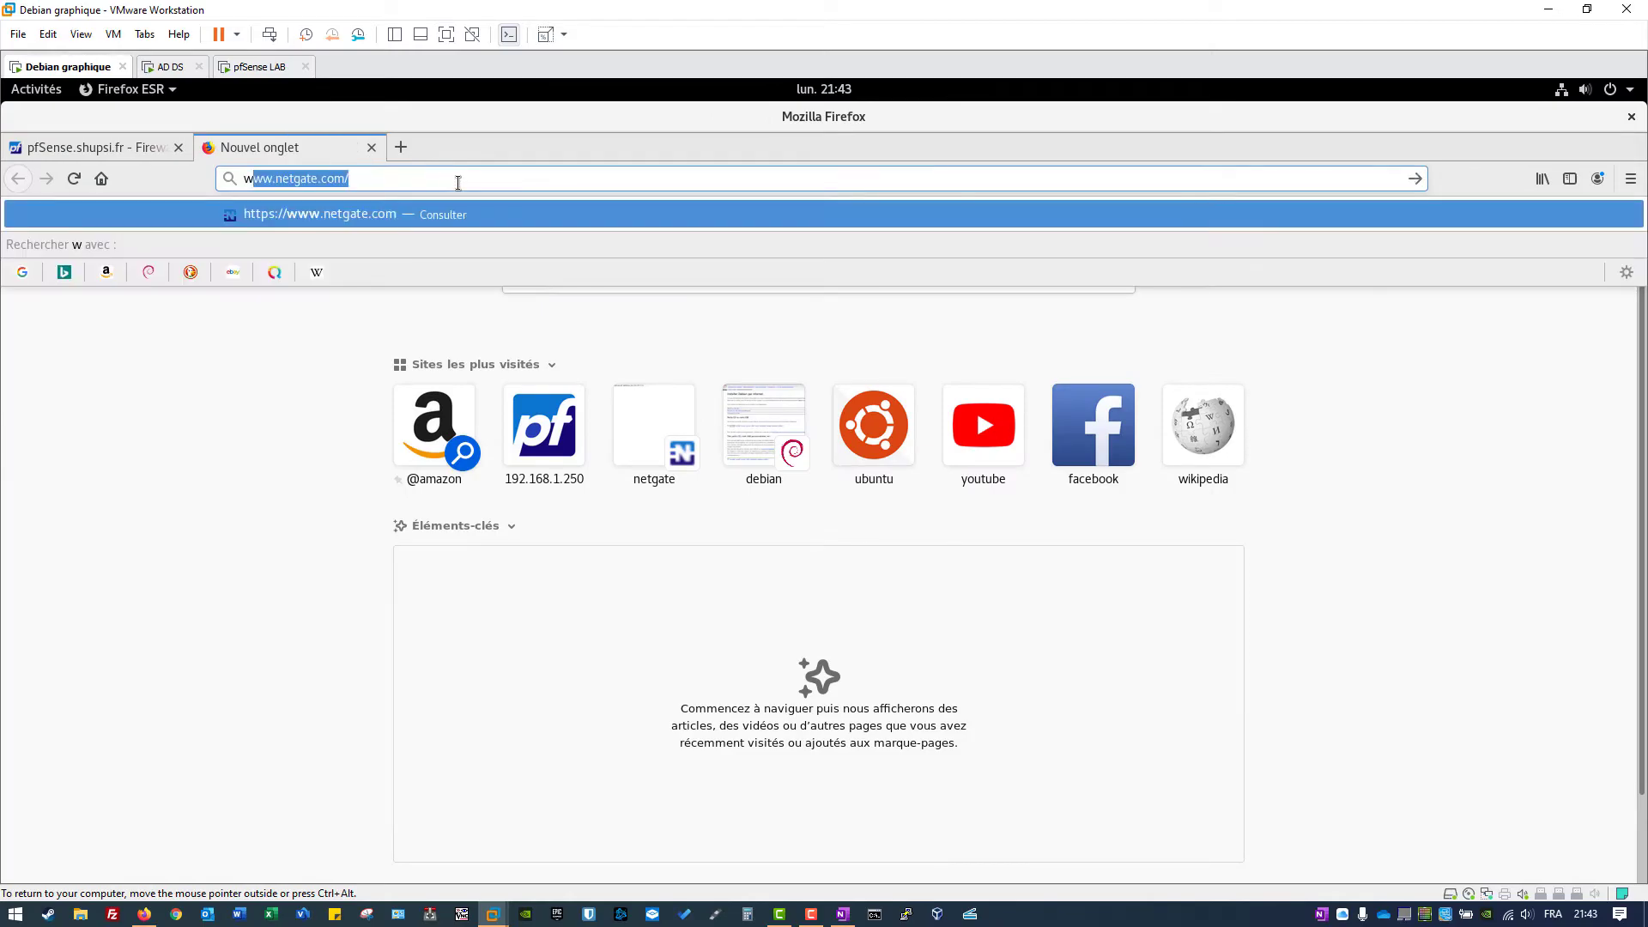
{"action": "key", "text": "Right"}
{"action": "key", "text": "Down"}
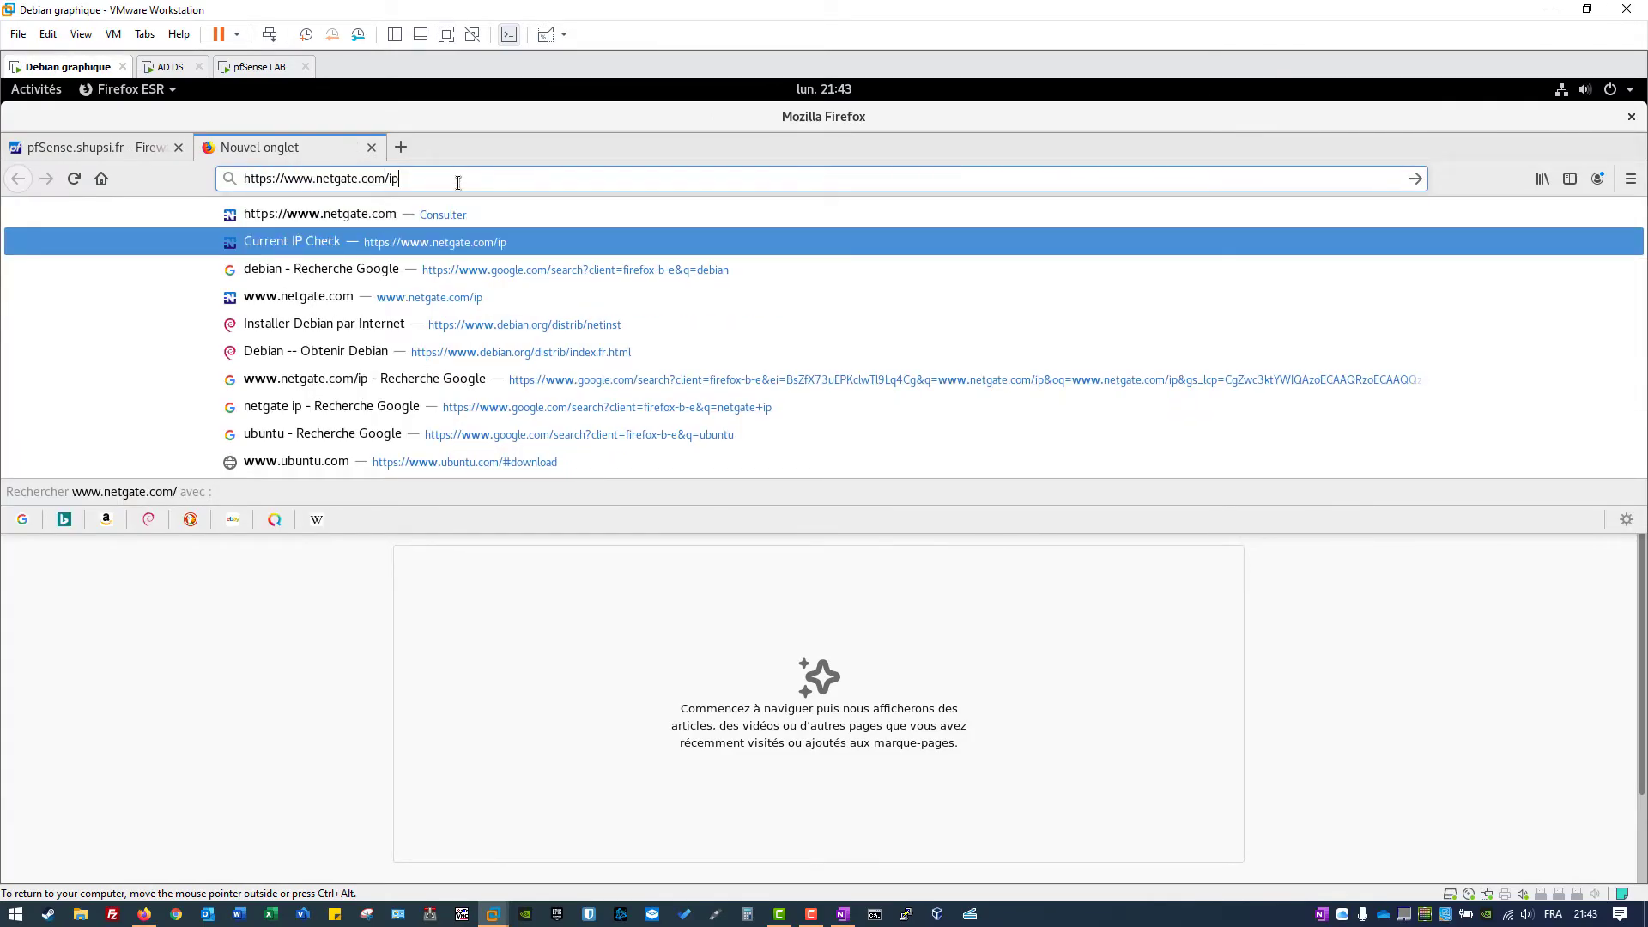
{"action": "key", "text": "Return"}
{"action": "double_click", "coordinate": [189, 220]}
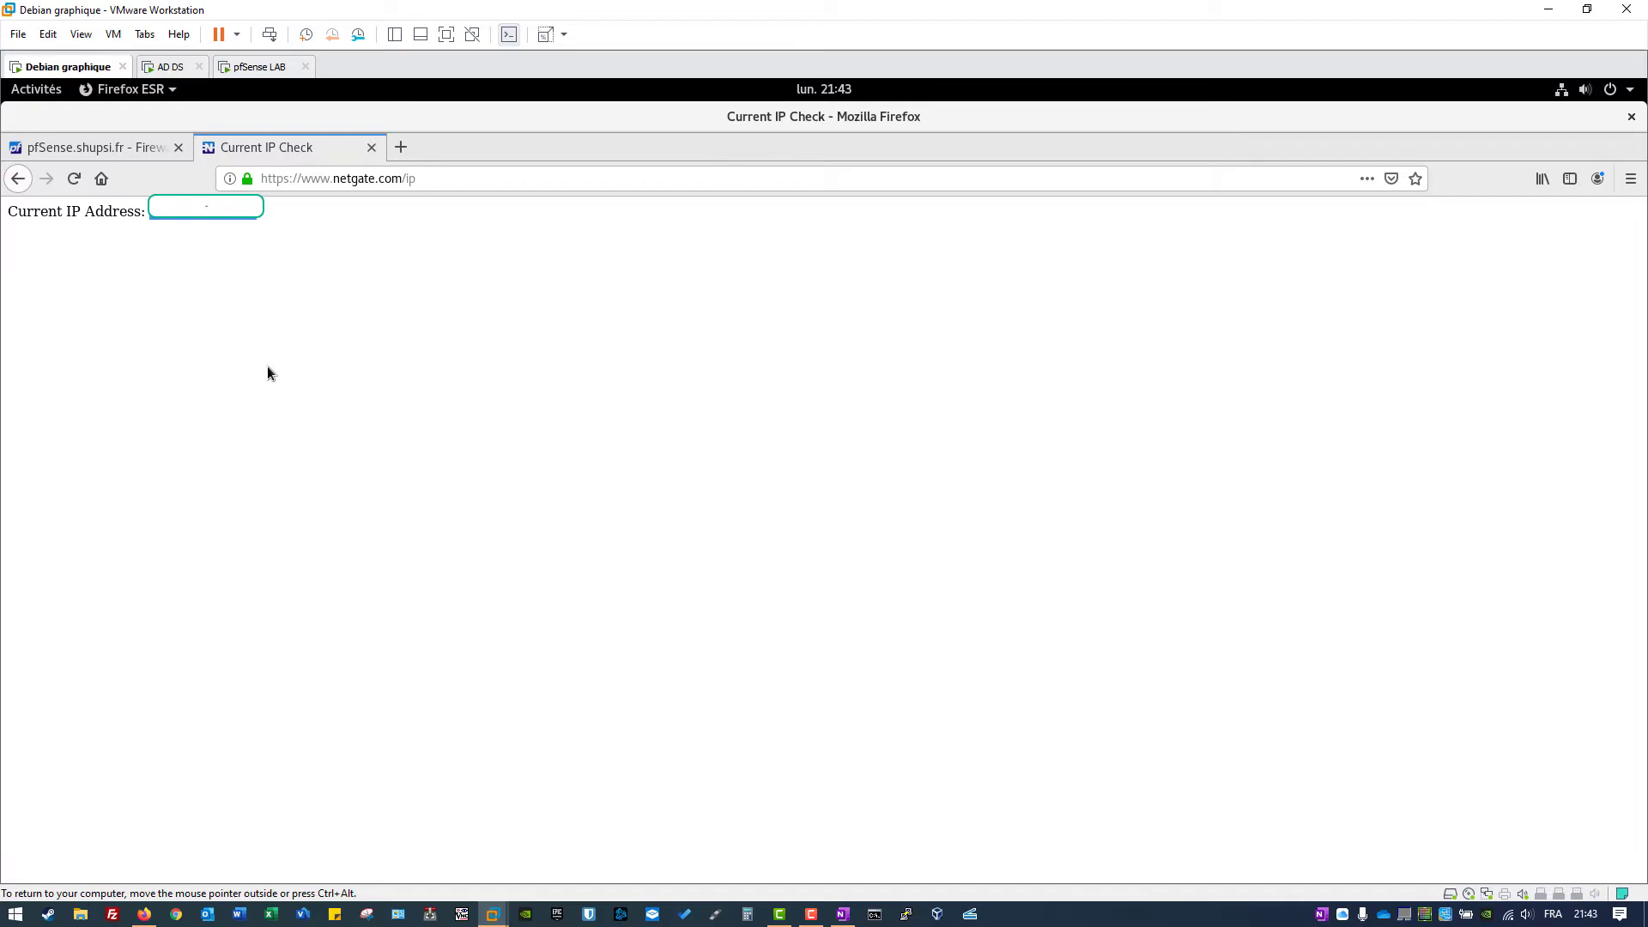
{"action": "key", "text": "ctrl+alt"}
{"action": "key", "text": "alt+Tab"}
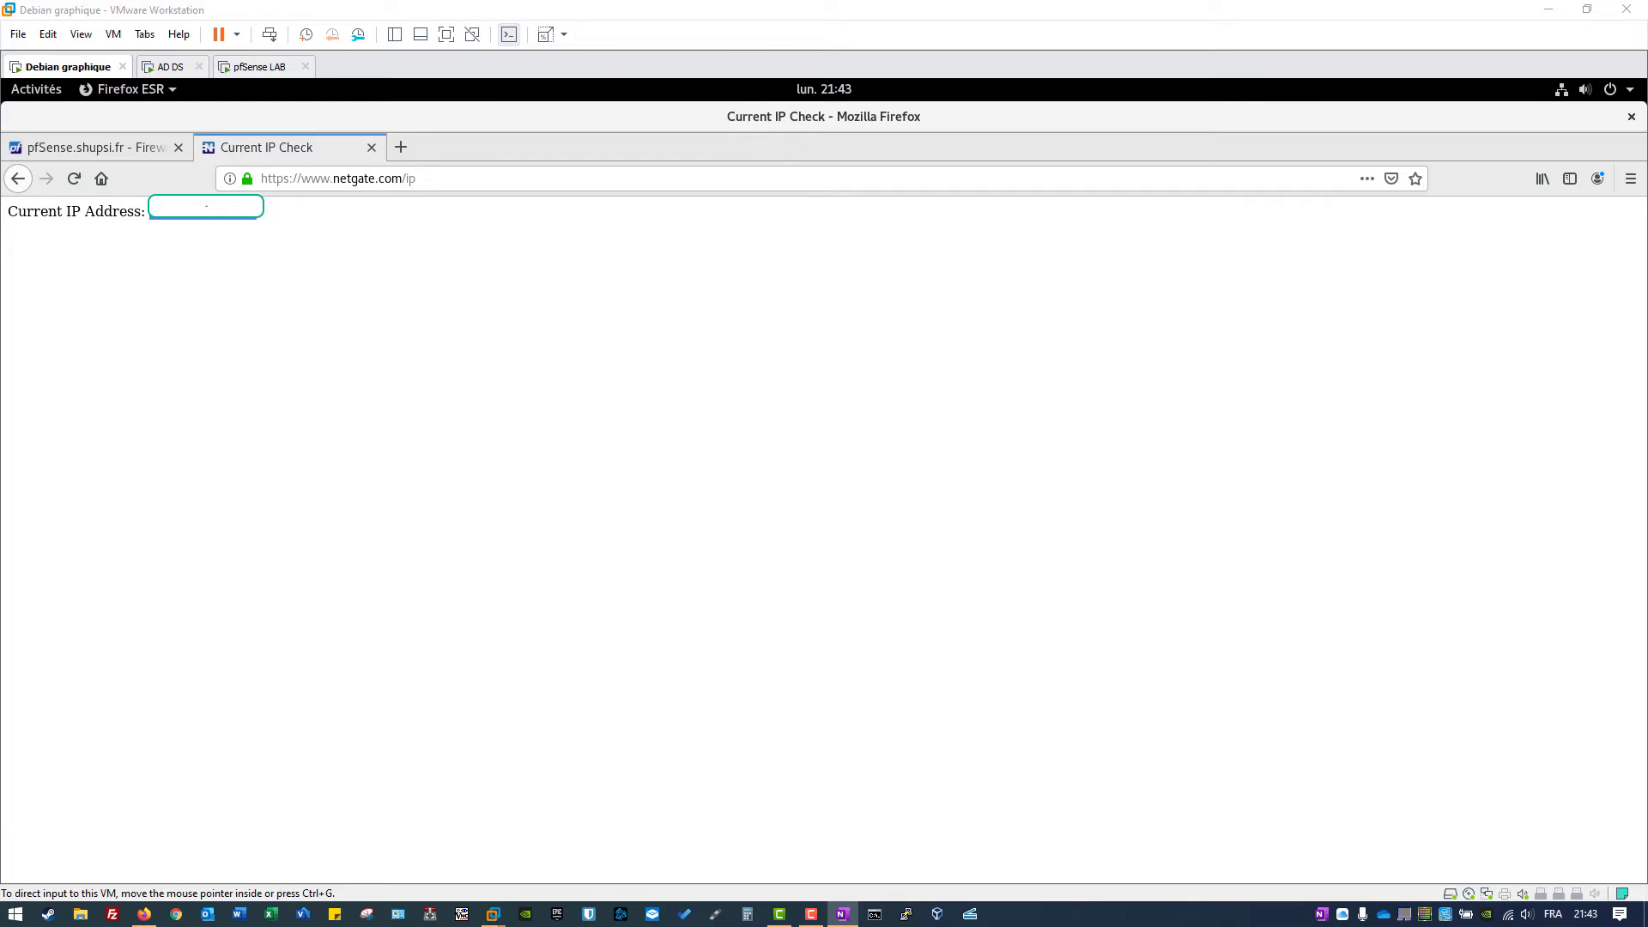
{"action": "left_click", "coordinate": [1530, 109]}
{"action": "key", "text": "ctrl+Page_Up"}
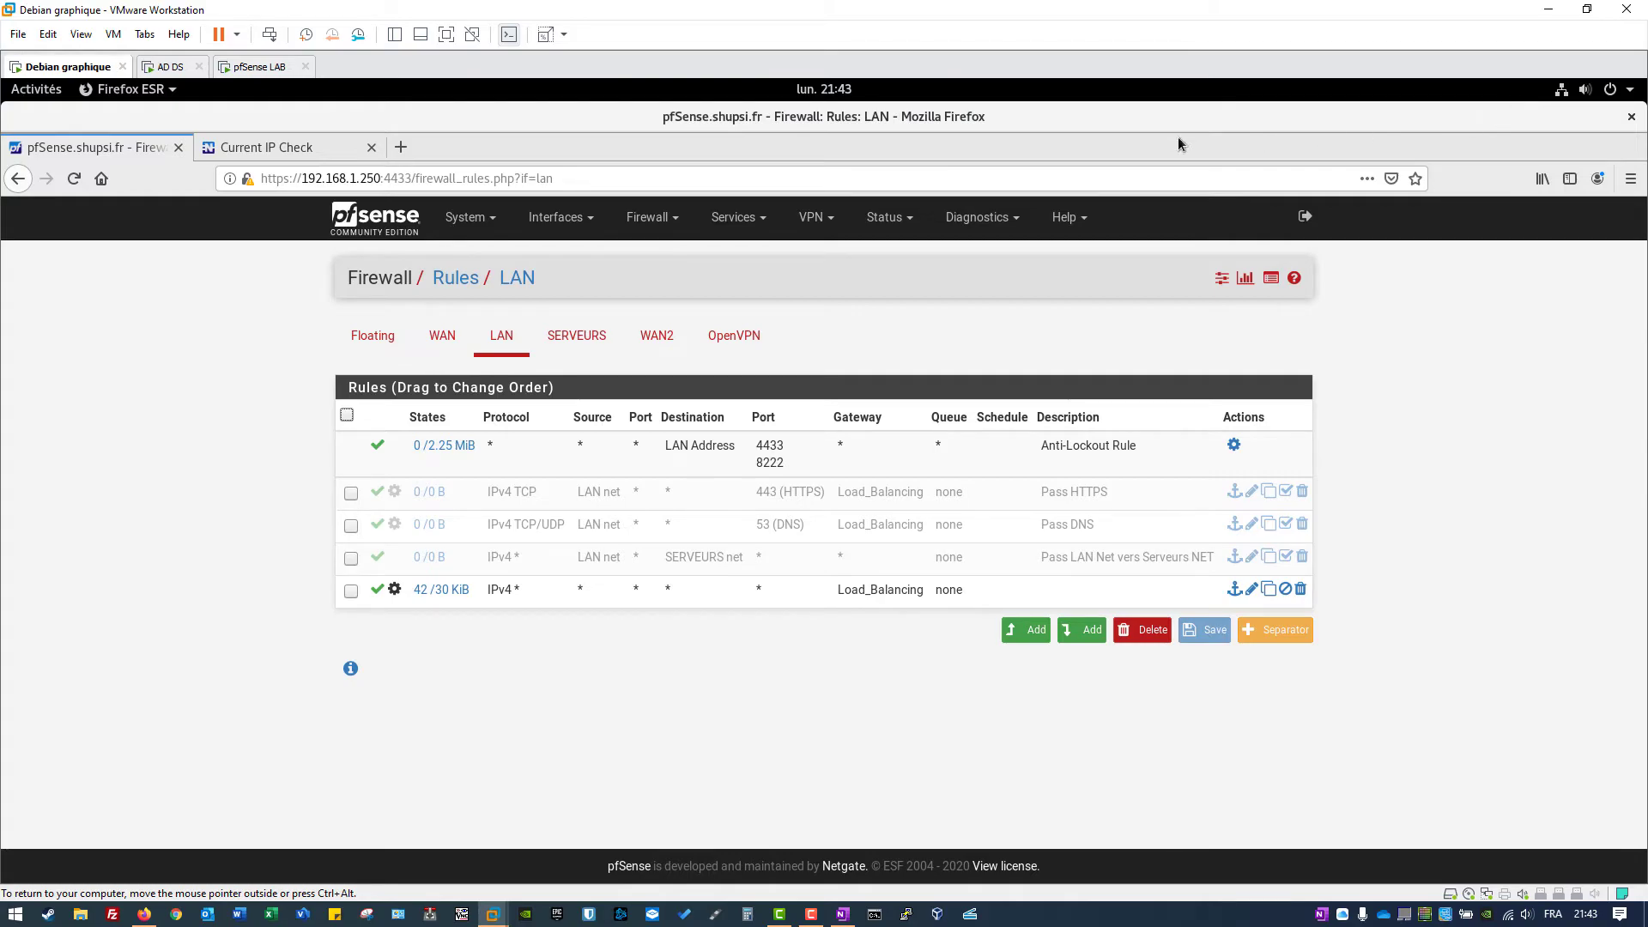
Step: Launch a terminal and run traceroute 8.8.8.8, noting the first hop 192.168.65.2
{"action": "mouse_move", "coordinate": [2, 80]}
{"action": "left_click", "coordinate": [41, 773]}
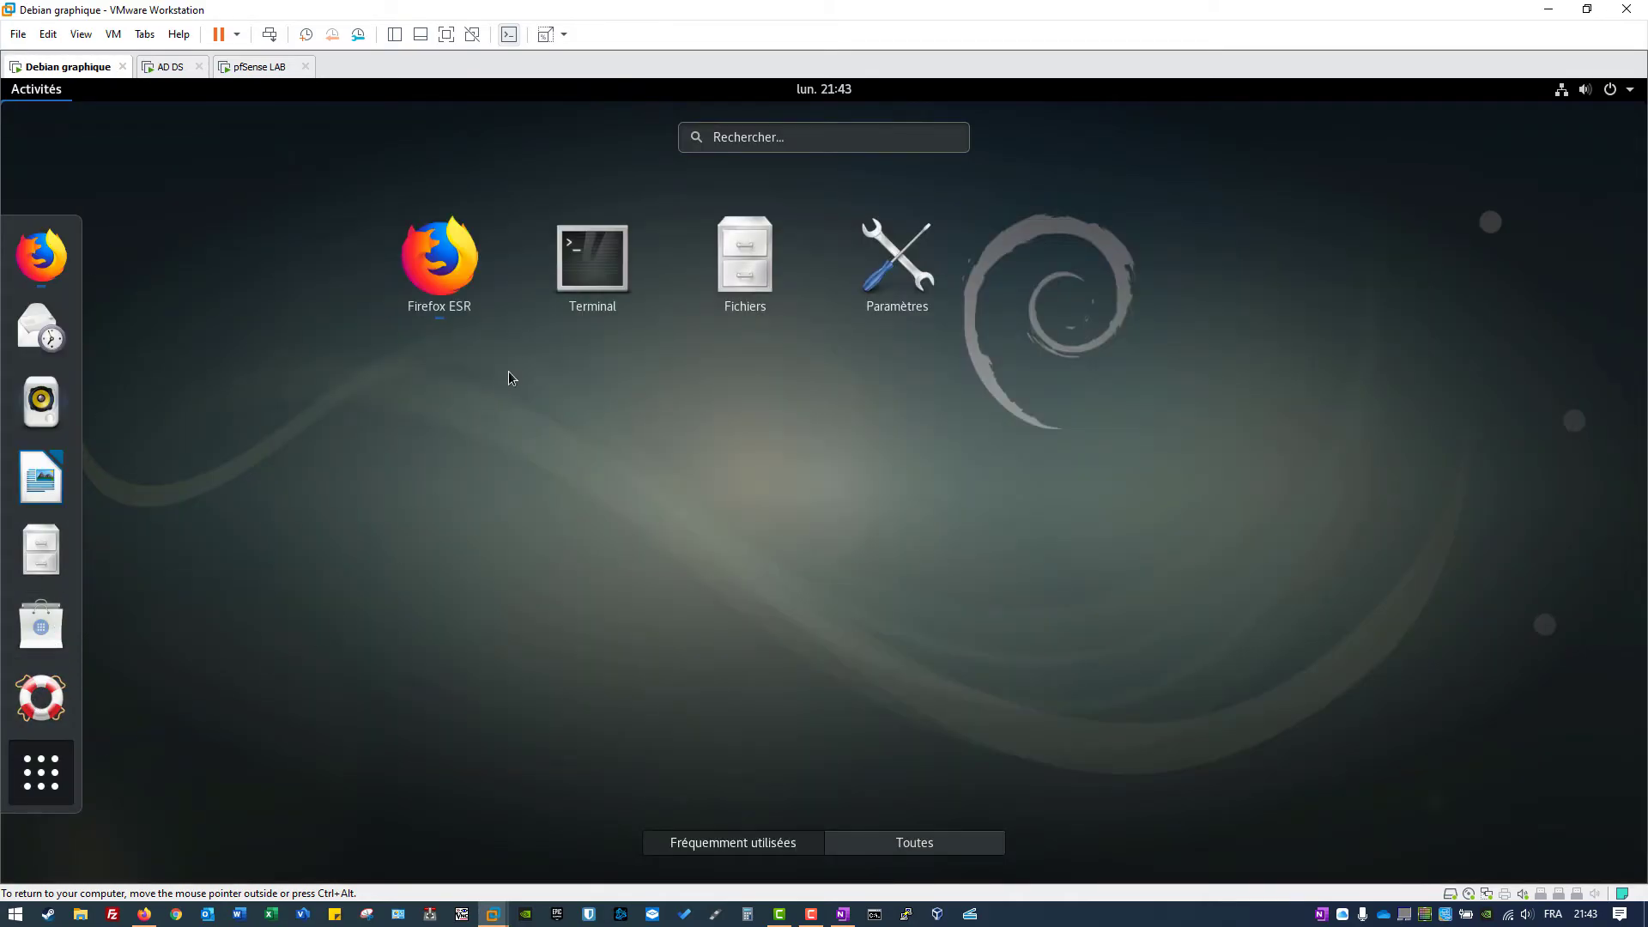
{"action": "left_click", "coordinate": [589, 270]}
{"action": "left_click_drag", "start_coordinate": [430, 168], "coordinate": [1021, 369]}
{"action": "type", "text": "tracer"}
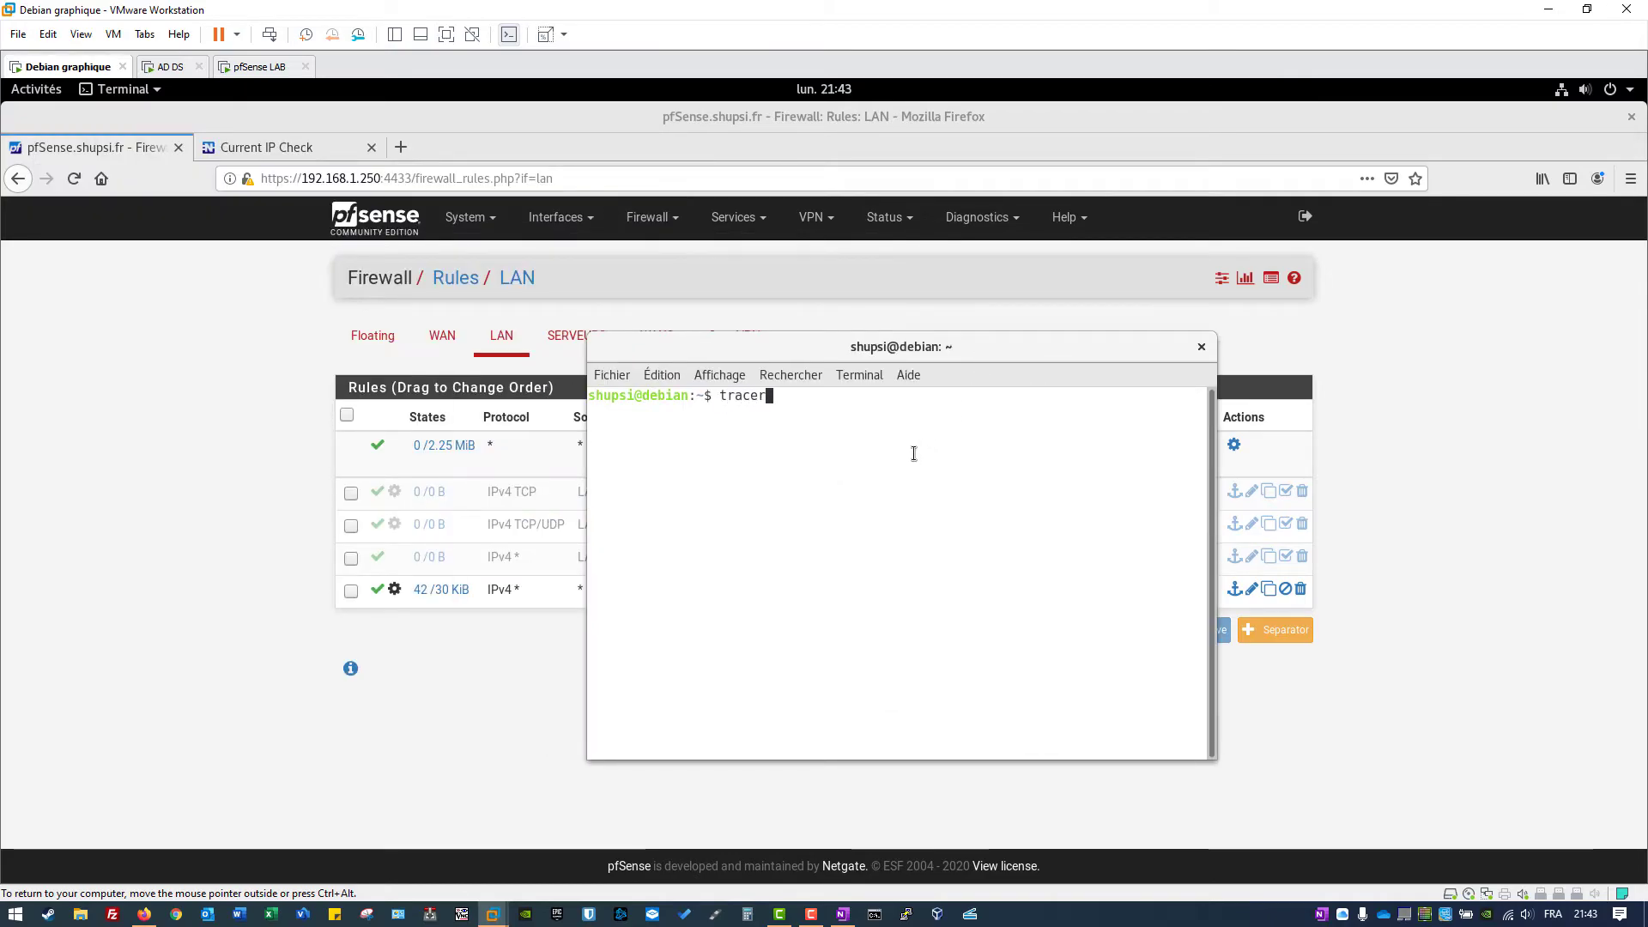
{"action": "type", "text": "oute 8.8.8"}
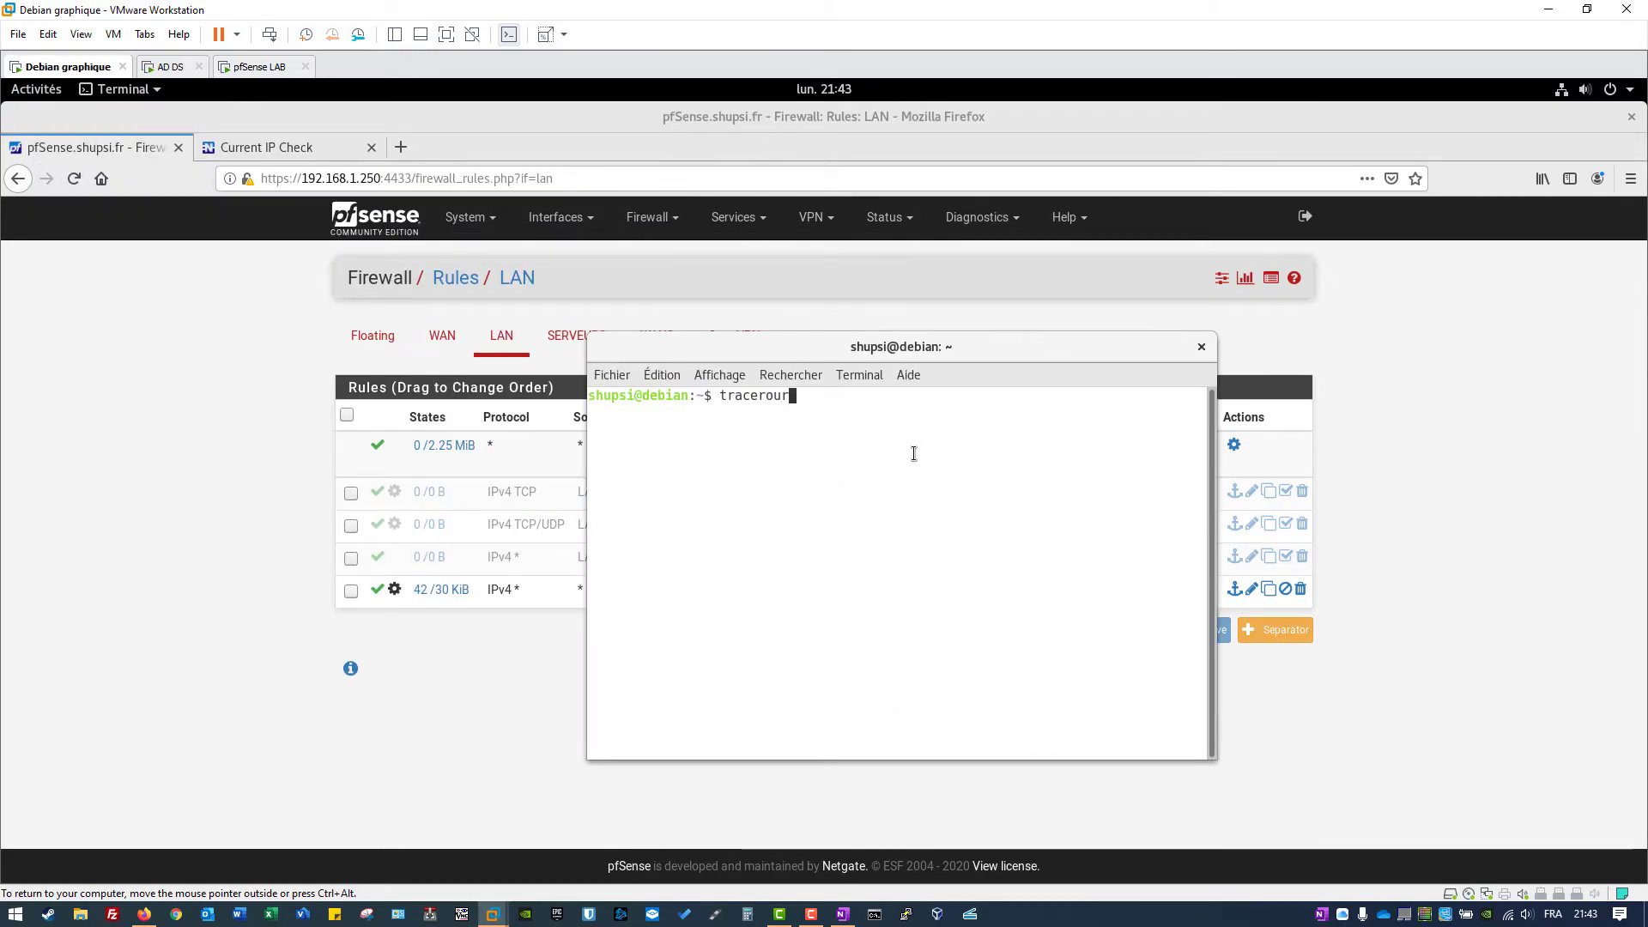
{"action": "type", "text": ".8"}
{"action": "key", "text": "Return"}
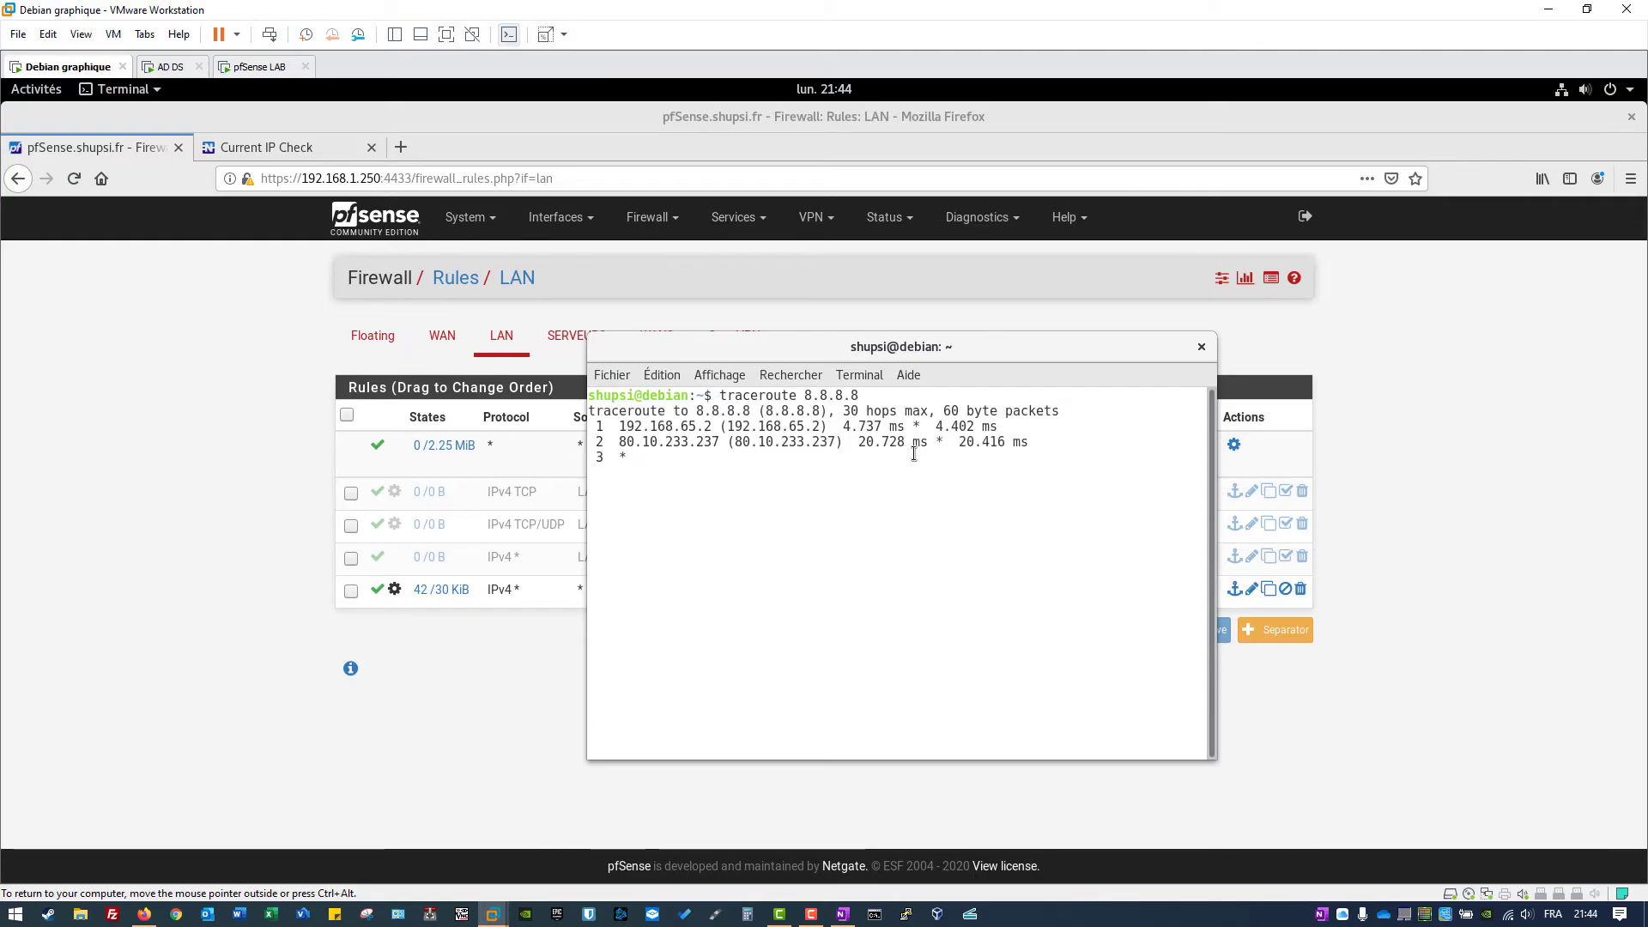
{"action": "left_click_drag", "start_coordinate": [618, 427], "coordinate": [831, 427]}
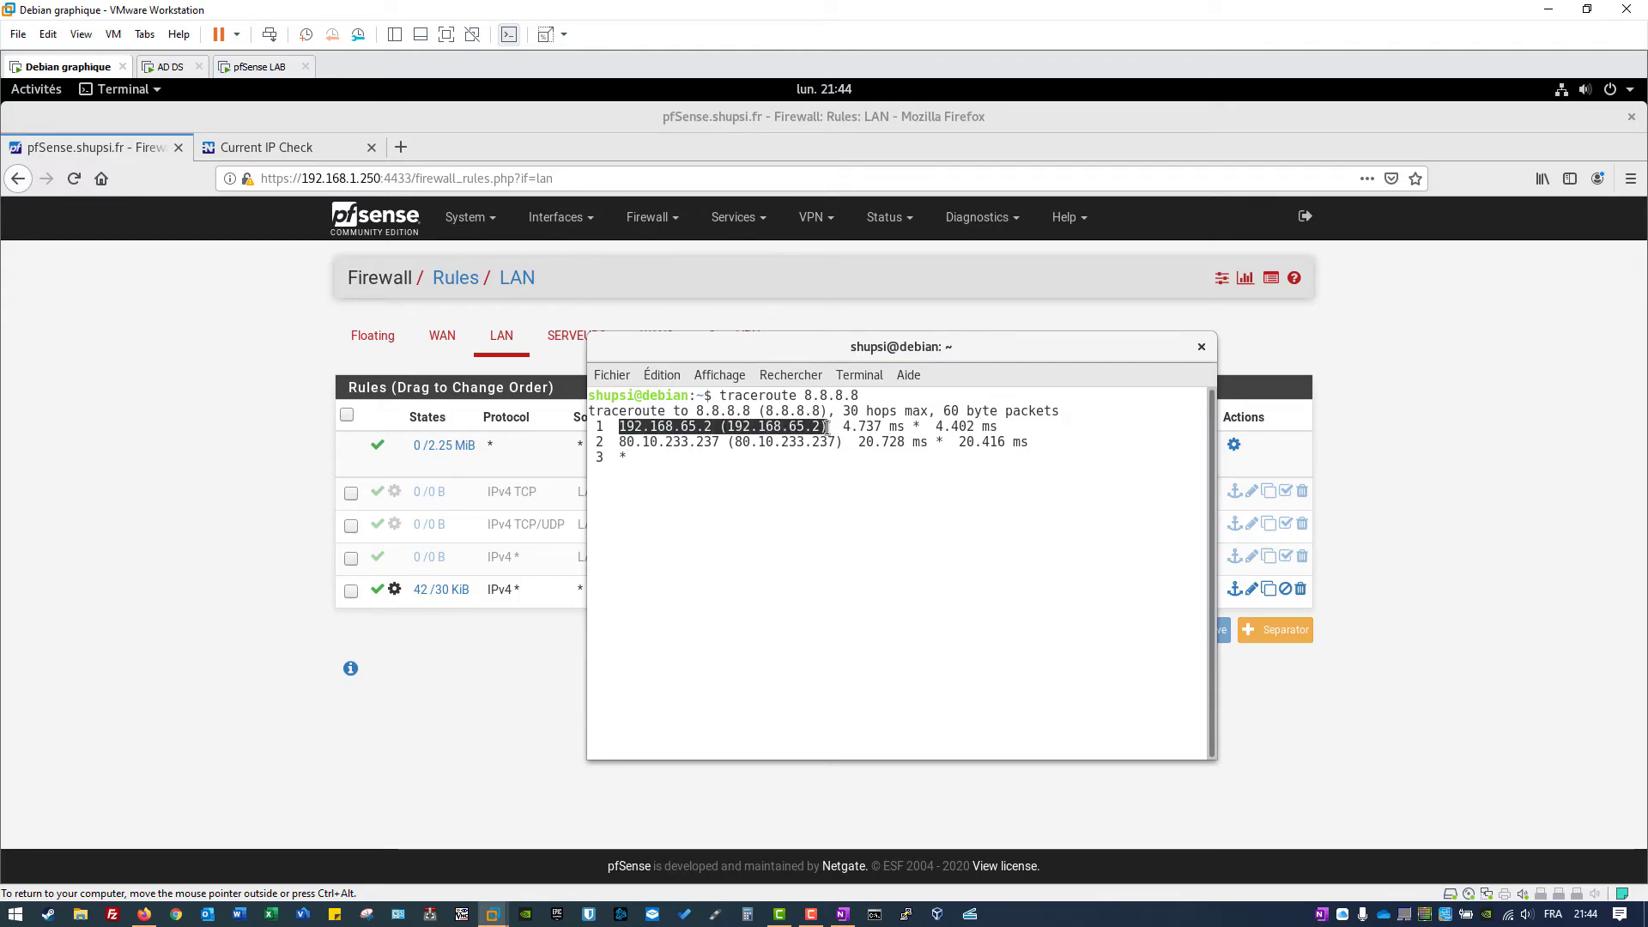
Step: Rerun traceroute 8.8.8.8 until the first hop becomes 192.168.100.1
{"action": "key", "text": "ctrl+c"}
{"action": "key", "text": "Up"}
{"action": "key", "text": "Return"}
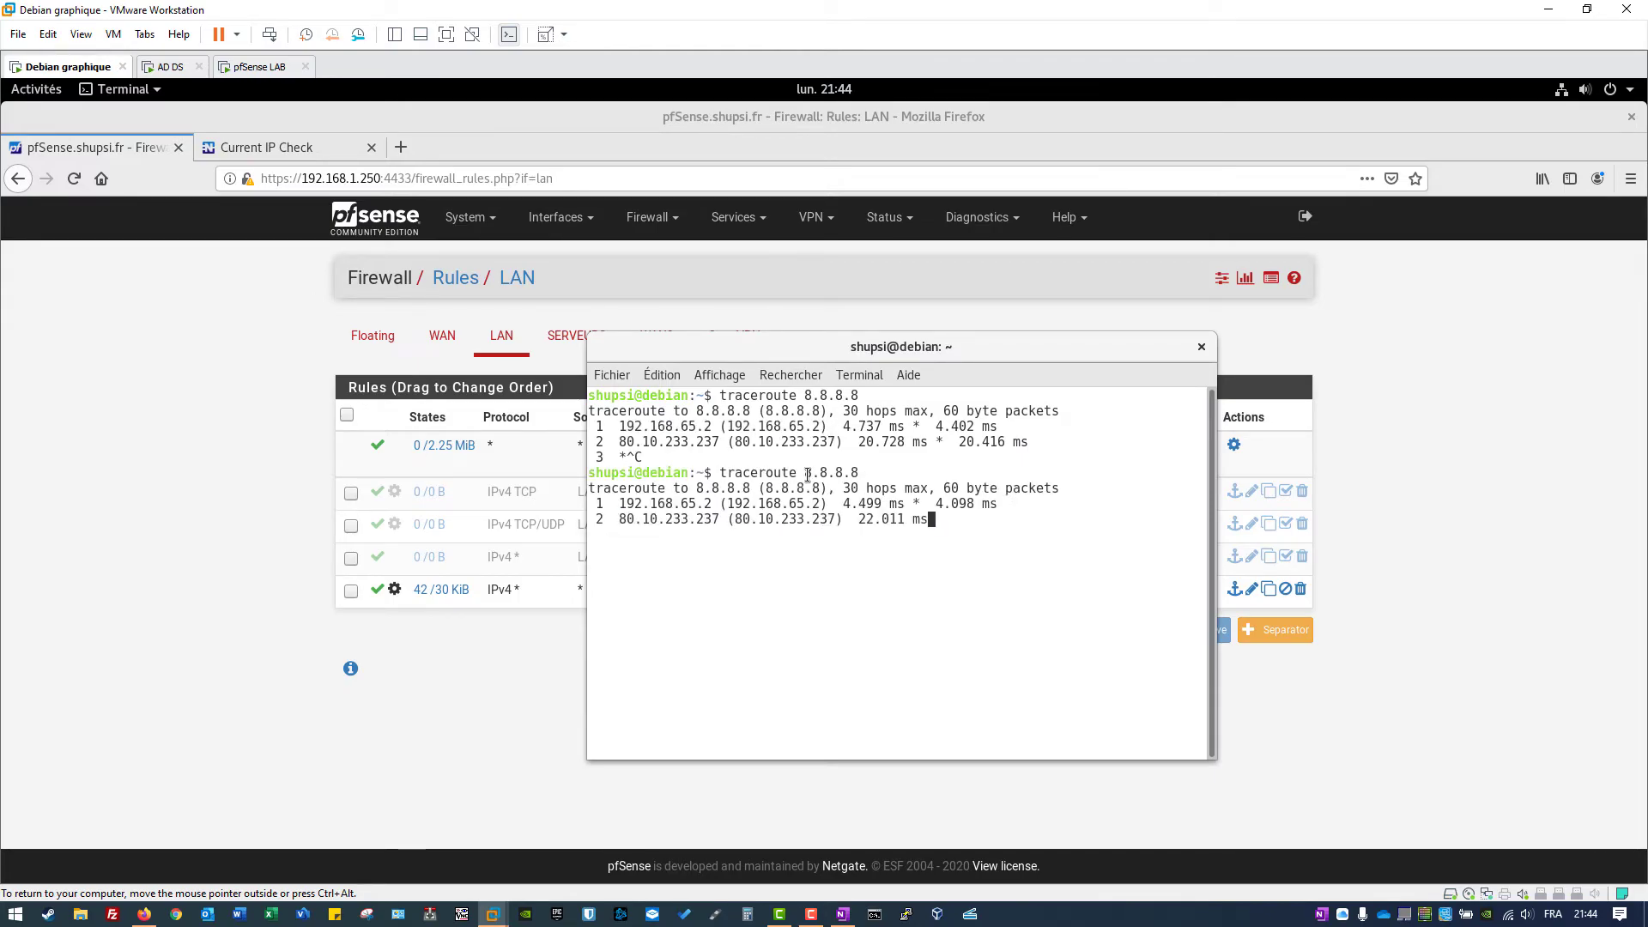
{"action": "key", "text": "ctrl+c"}
{"action": "key", "text": "Up"}
{"action": "key", "text": "Return"}
{"action": "key", "text": "ctrl+c"}
{"action": "key", "text": "Up"}
{"action": "key", "text": "Return"}
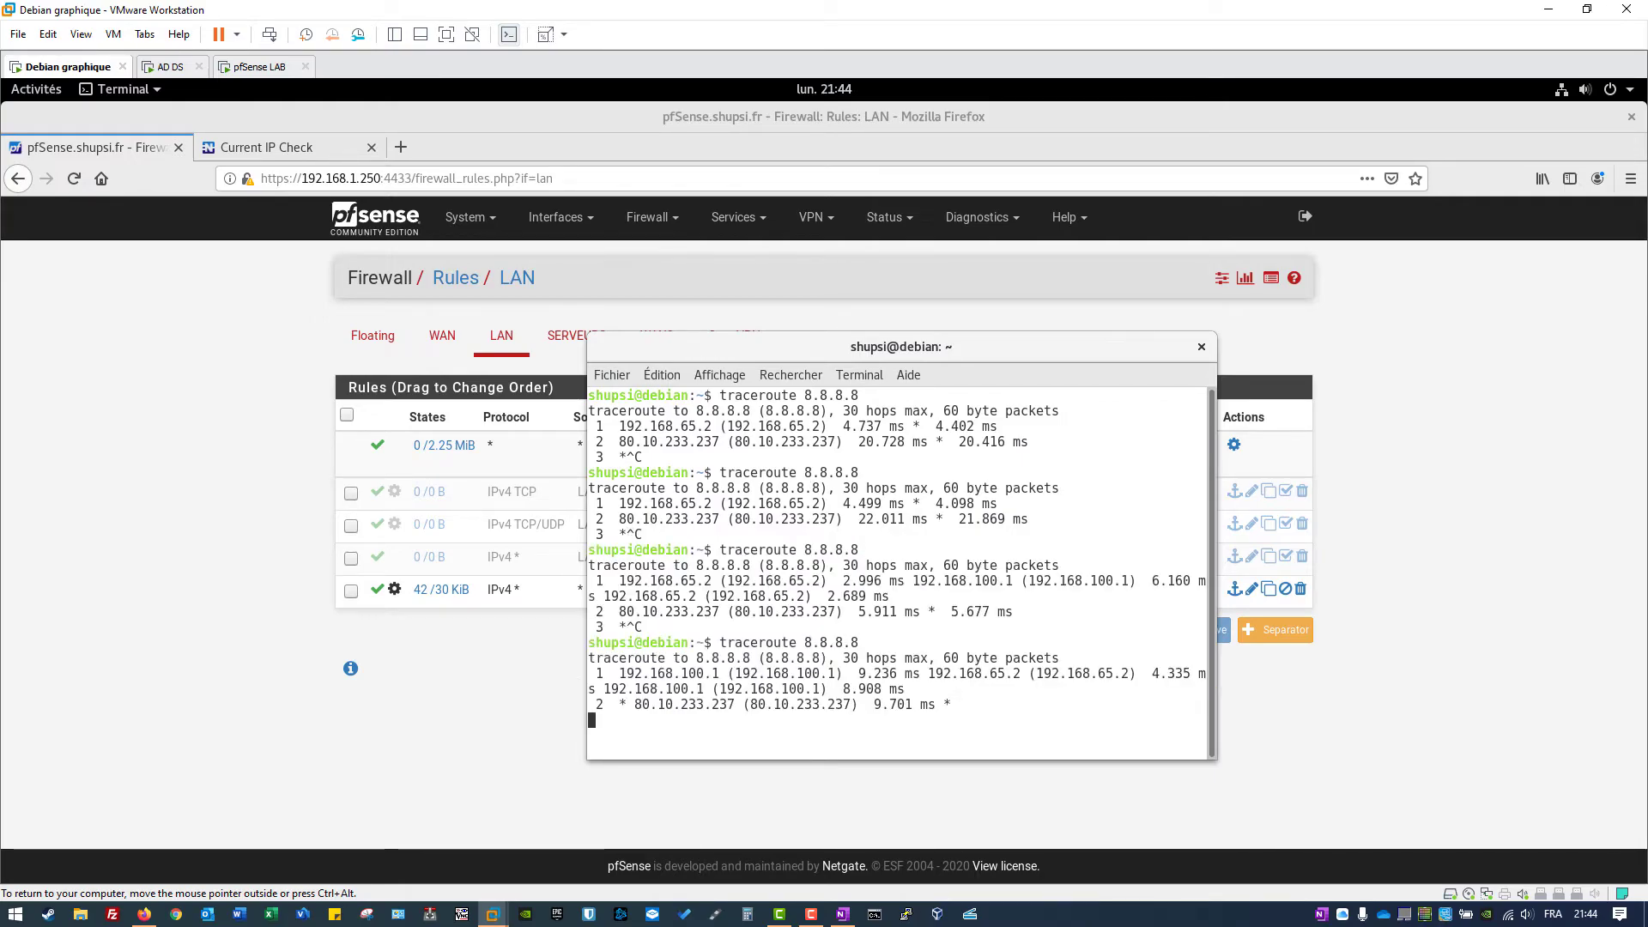
{"action": "left_click_drag", "start_coordinate": [626, 673], "coordinate": [842, 672]}
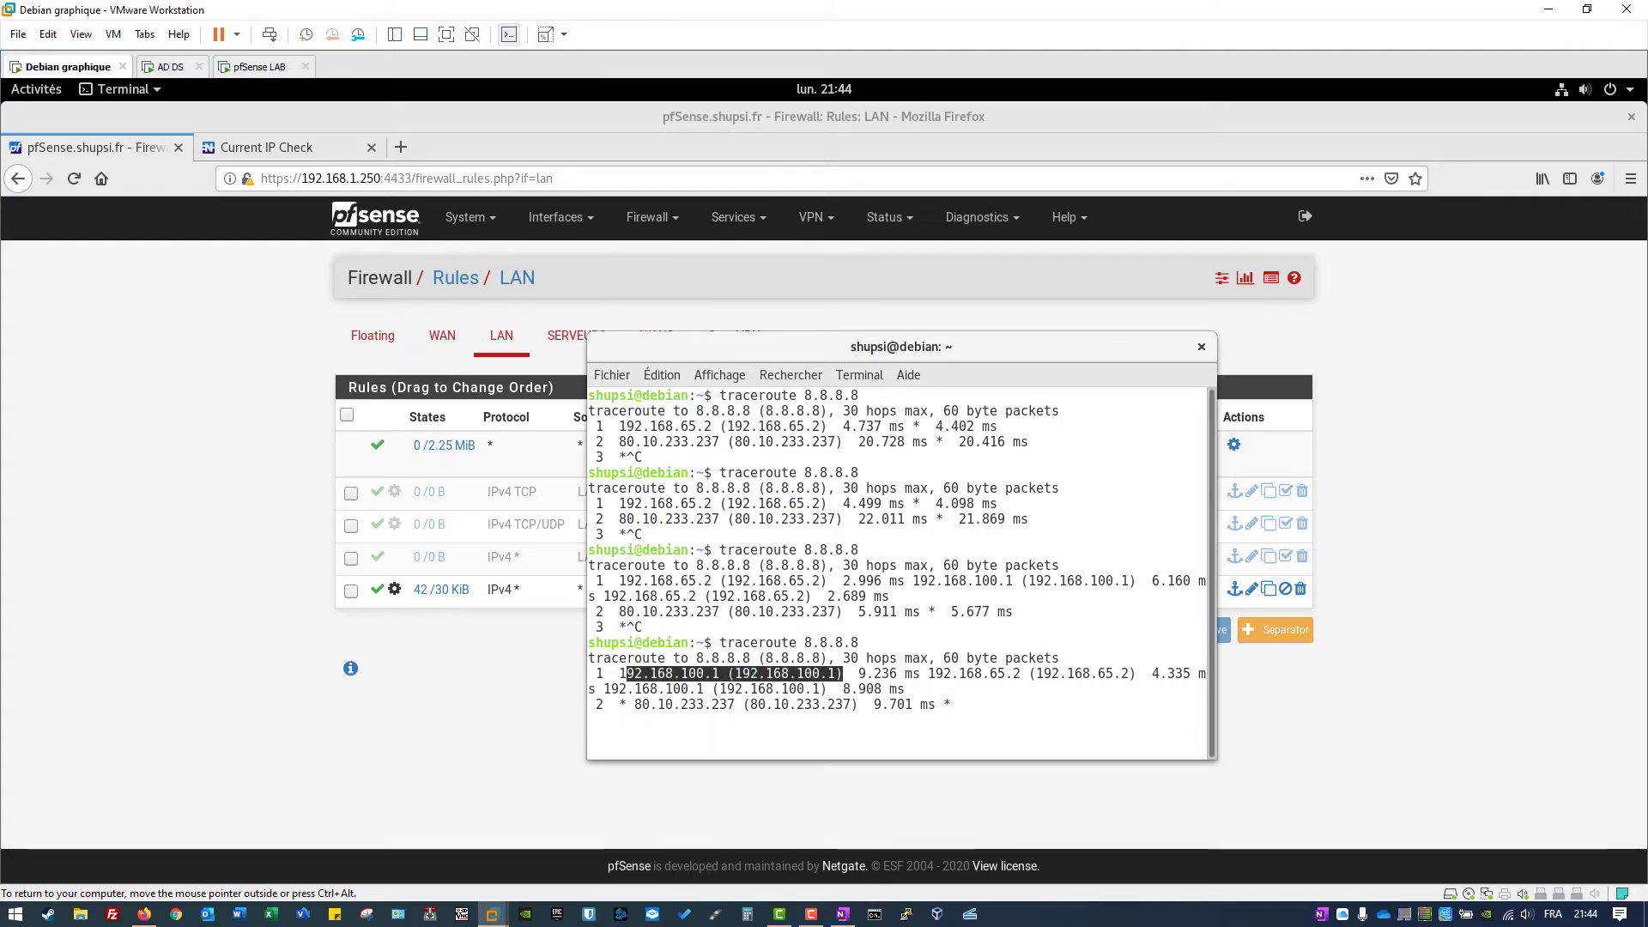
Step: Keep rerunning and stopping traceroute 8.8.8.8 to watch the first hop alternate between gateways
{"action": "key", "text": "ctrl+c"}
{"action": "key", "text": "Up"}
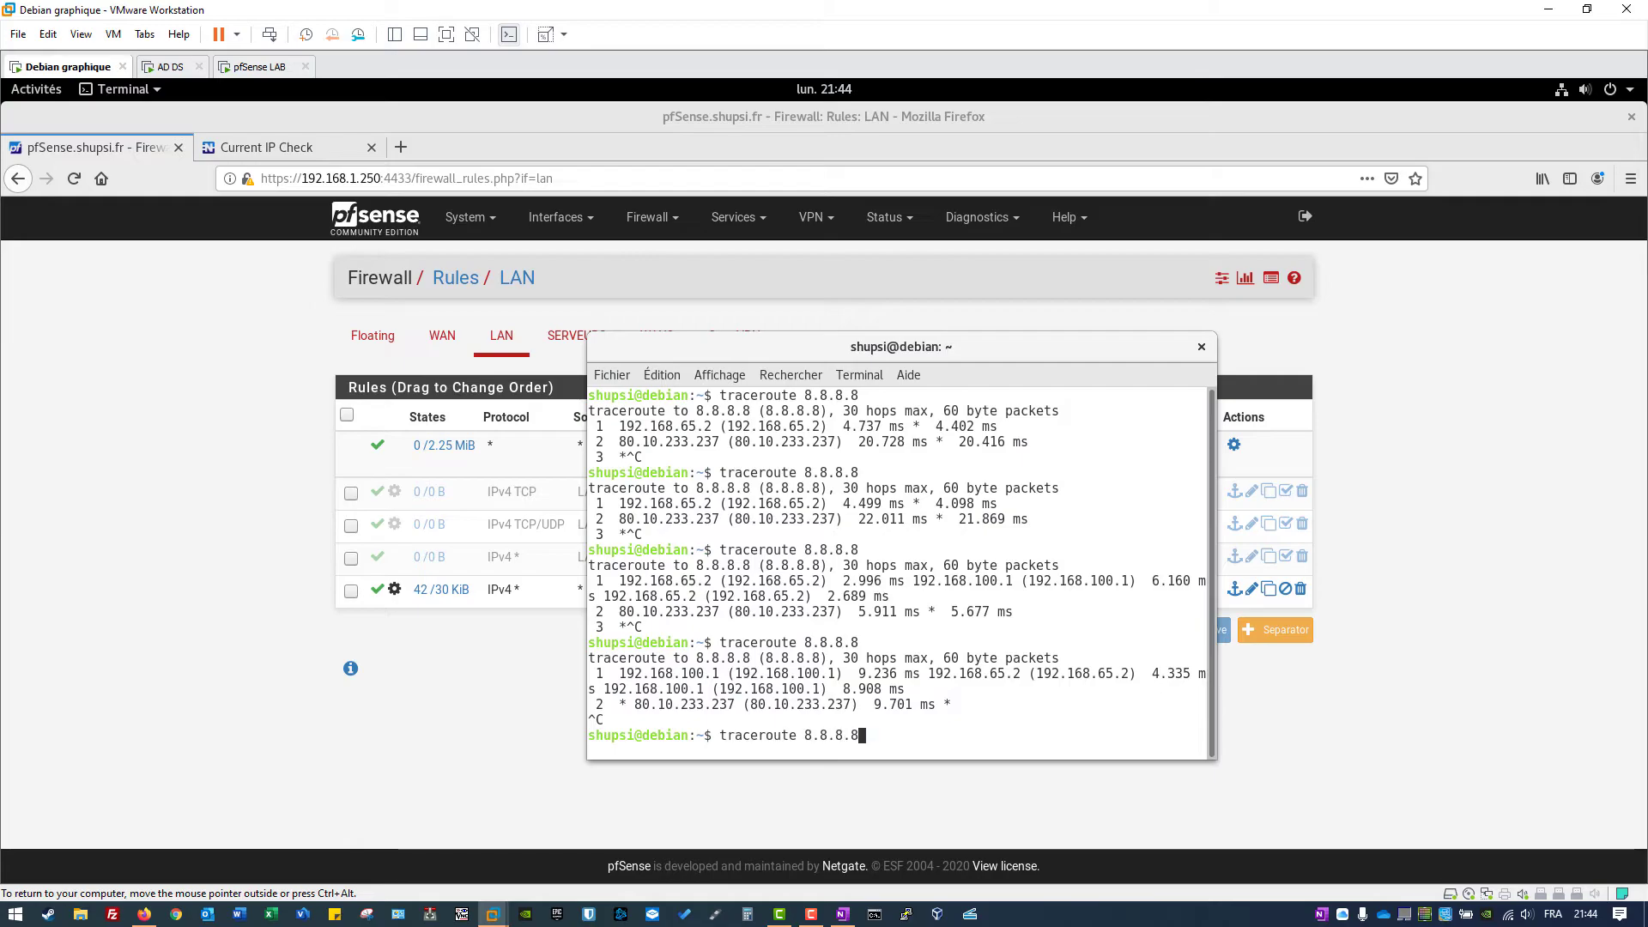
{"action": "key", "text": "Return"}
{"action": "key", "text": "ctrl+c"}
{"action": "key", "text": "Up"}
{"action": "key", "text": "Return"}
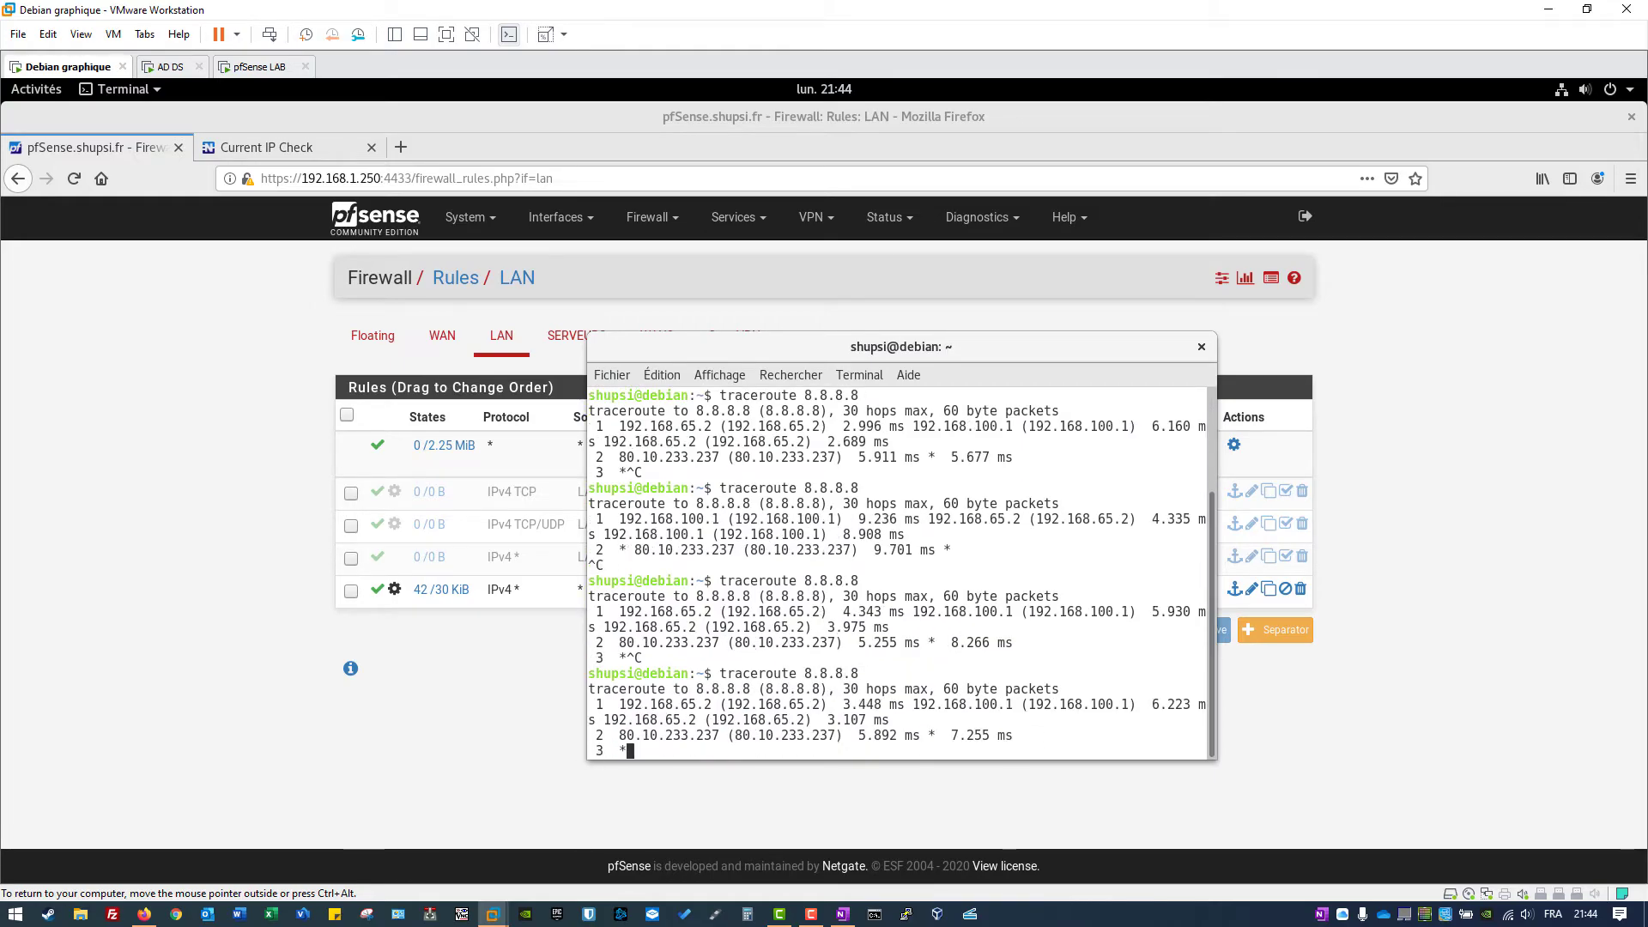
{"action": "key", "text": "ctrl+c"}
{"action": "key", "text": "Up"}
{"action": "key", "text": "Return"}
{"action": "key", "text": "ctrl+c"}
{"action": "key", "text": "Up"}
{"action": "key", "text": "Return"}
{"action": "key", "text": "ctrl+c"}
{"action": "key", "text": "Up"}
{"action": "key", "text": "Return"}
{"action": "key", "text": "ctrl+c"}
{"action": "key", "text": "Up"}
{"action": "key", "text": "Return"}
{"action": "key", "text": "ctrl+c"}
{"action": "key", "text": "Up"}
{"action": "key", "text": "Return"}
{"action": "key", "text": "ctrl+c"}
{"action": "key", "text": "Up"}
{"action": "key", "text": "Return"}
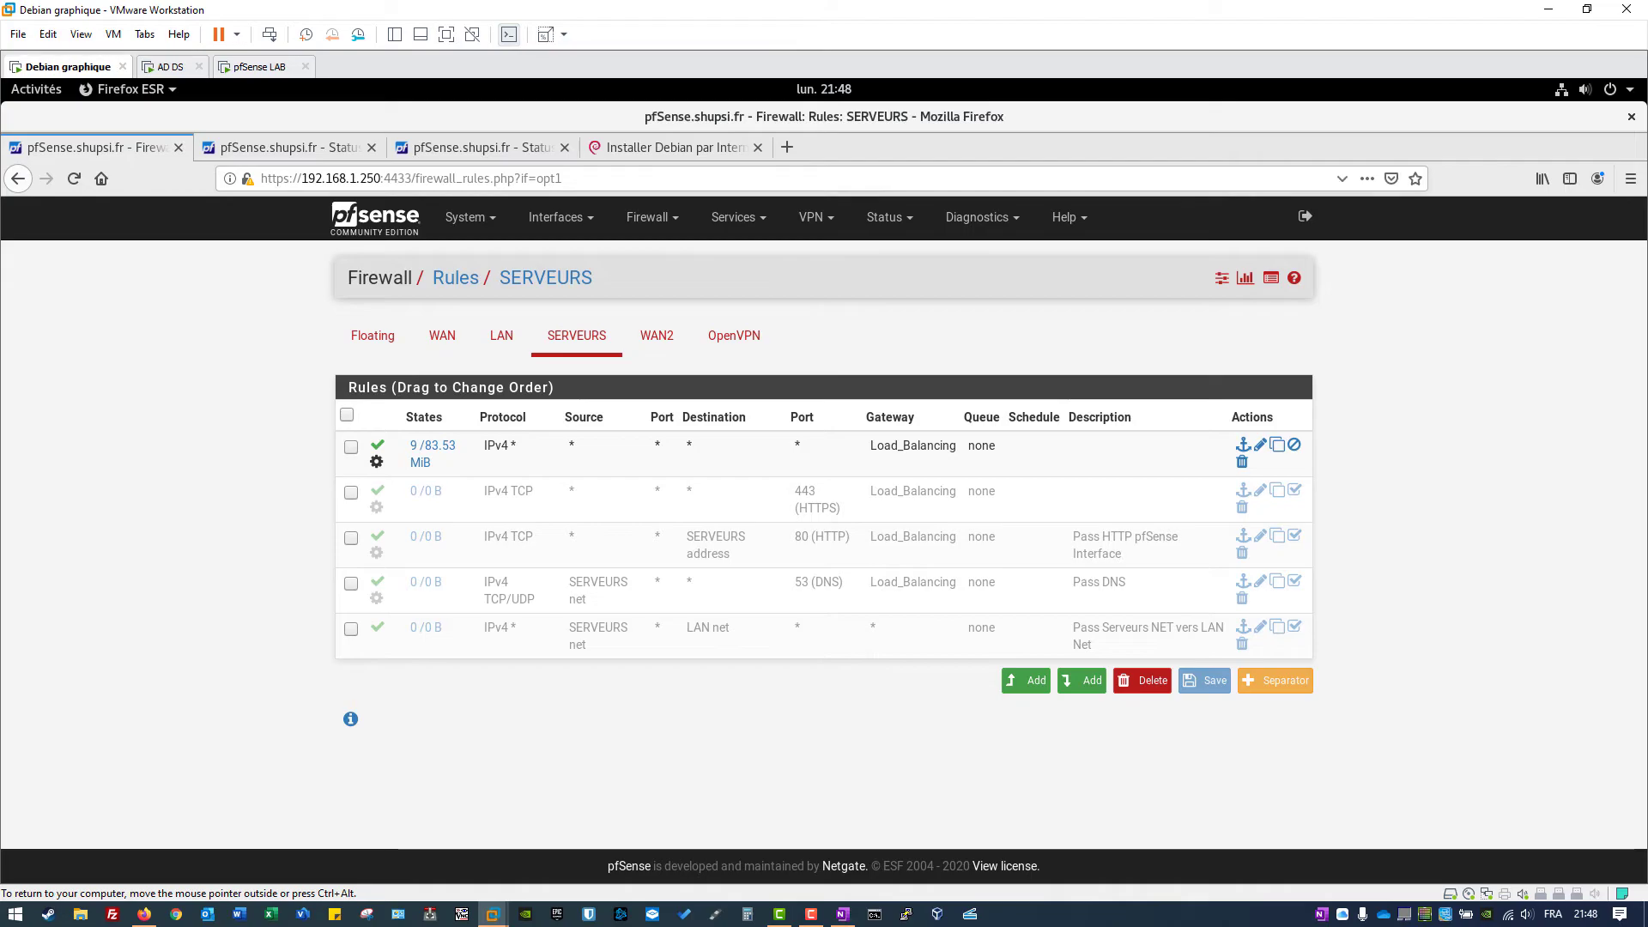
Step: Save the debian-10.5.0-amd64-netinst.iso download, then return to the SERVEURS firewall rules
{"action": "left_click", "coordinate": [669, 147]}
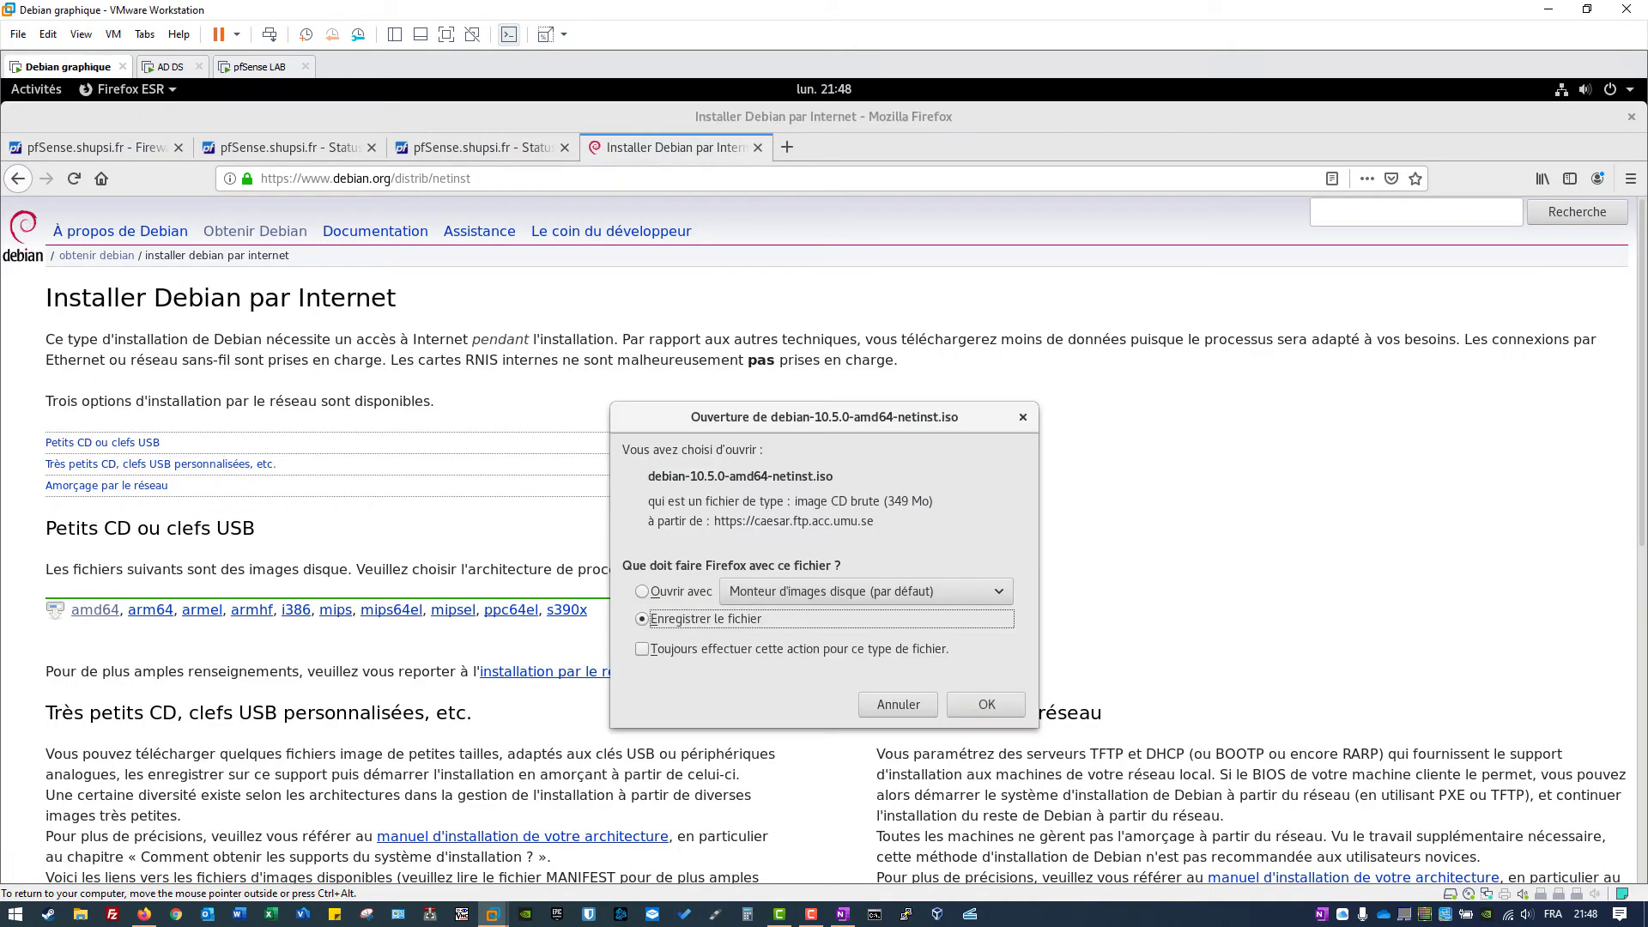
{"action": "left_click", "coordinate": [952, 702]}
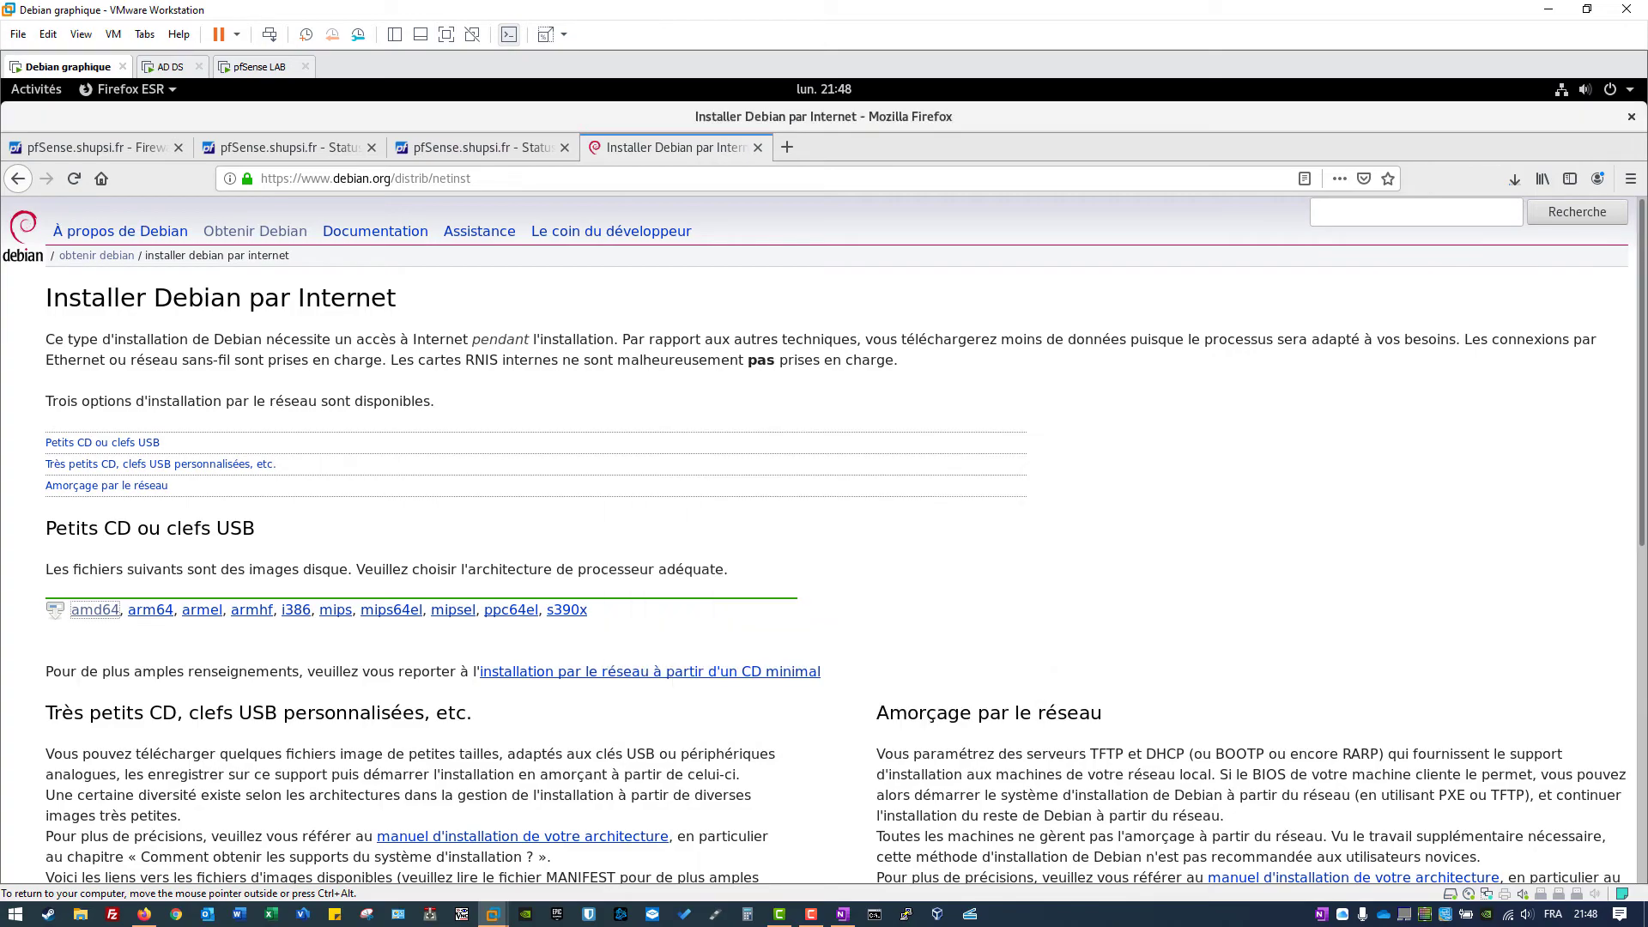
{"action": "key", "text": "ctrl+Tab"}
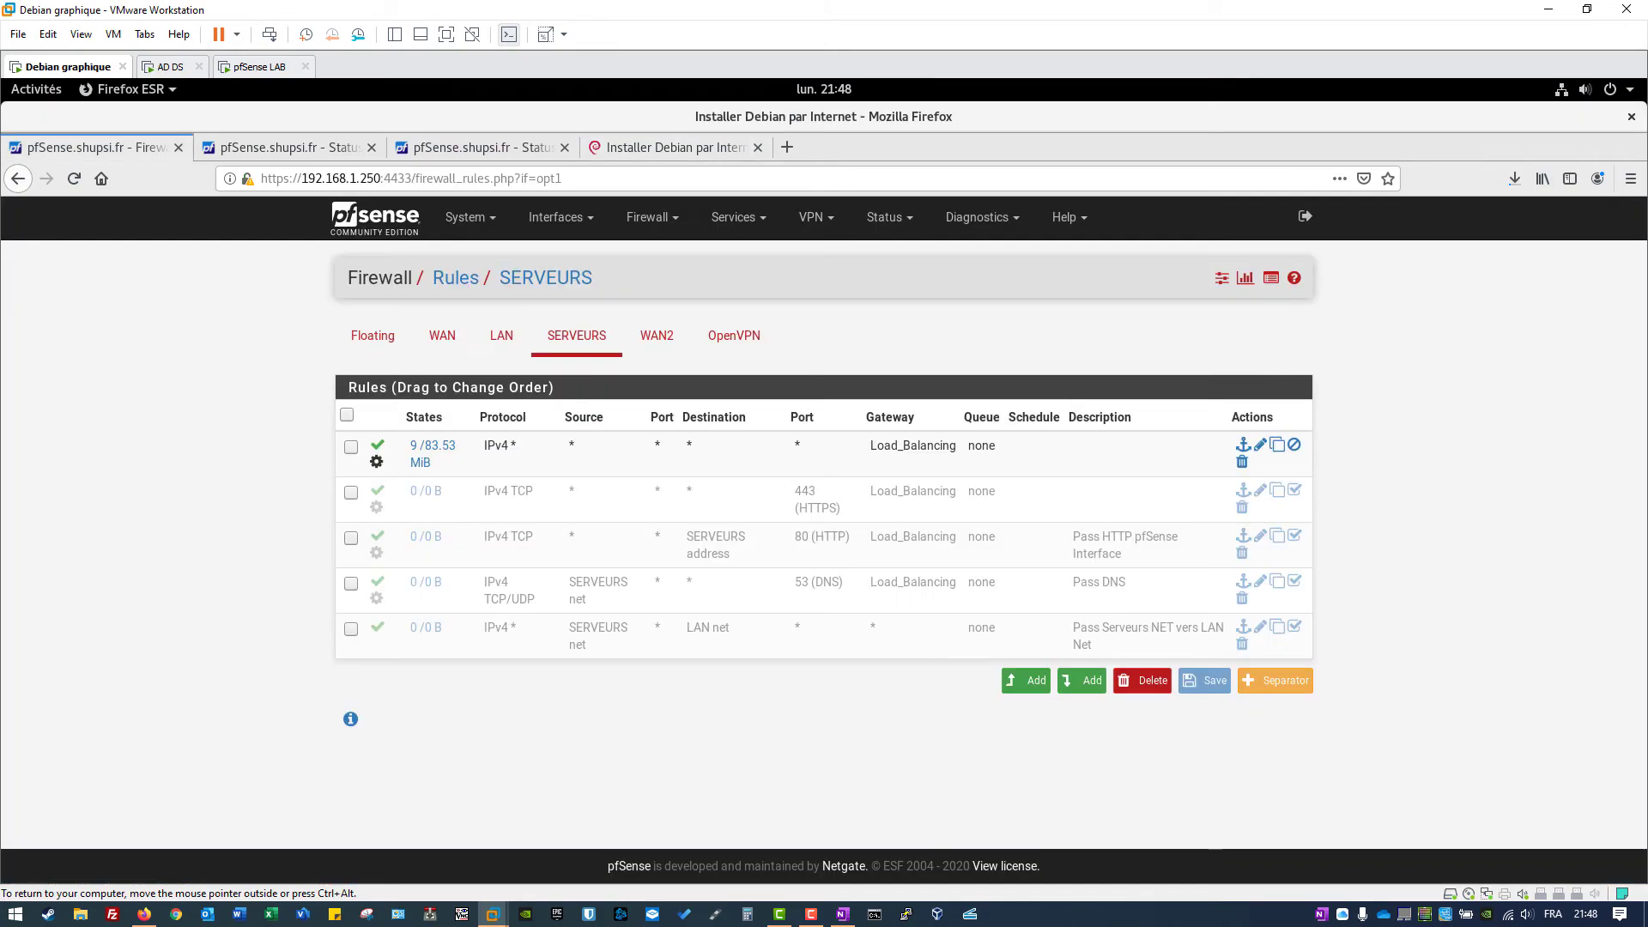
{"action": "left_click", "coordinate": [888, 217]}
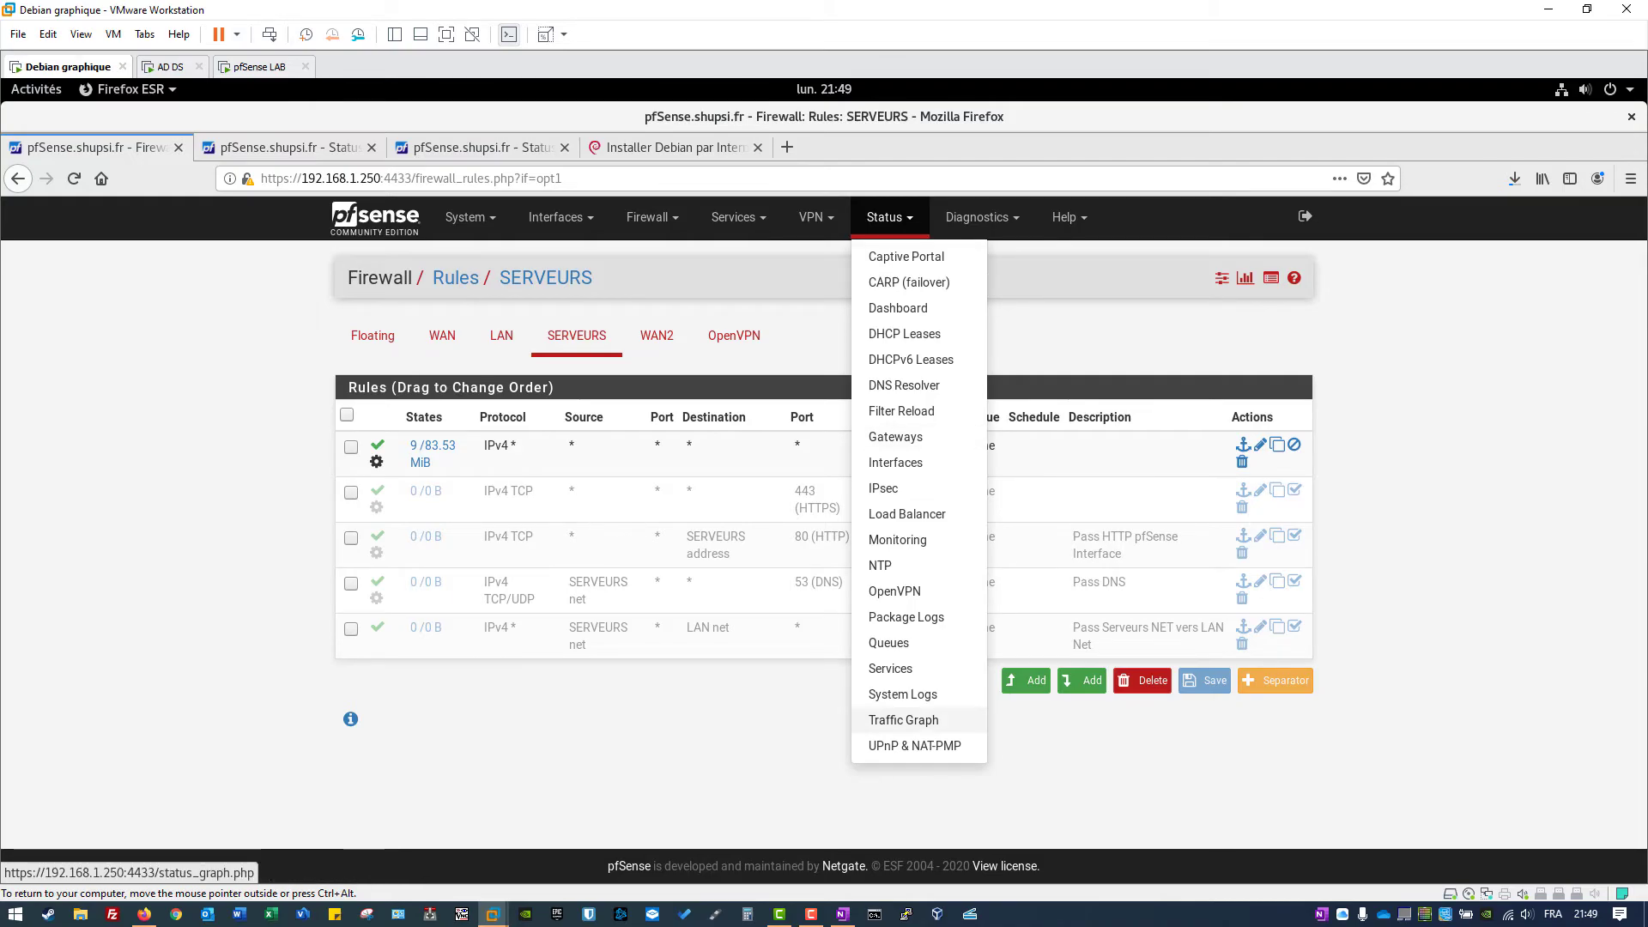
Step: Compare the WAN traffic graph against the WAN2 graph in the other tab
{"action": "key", "text": "ctrl+Tab"}
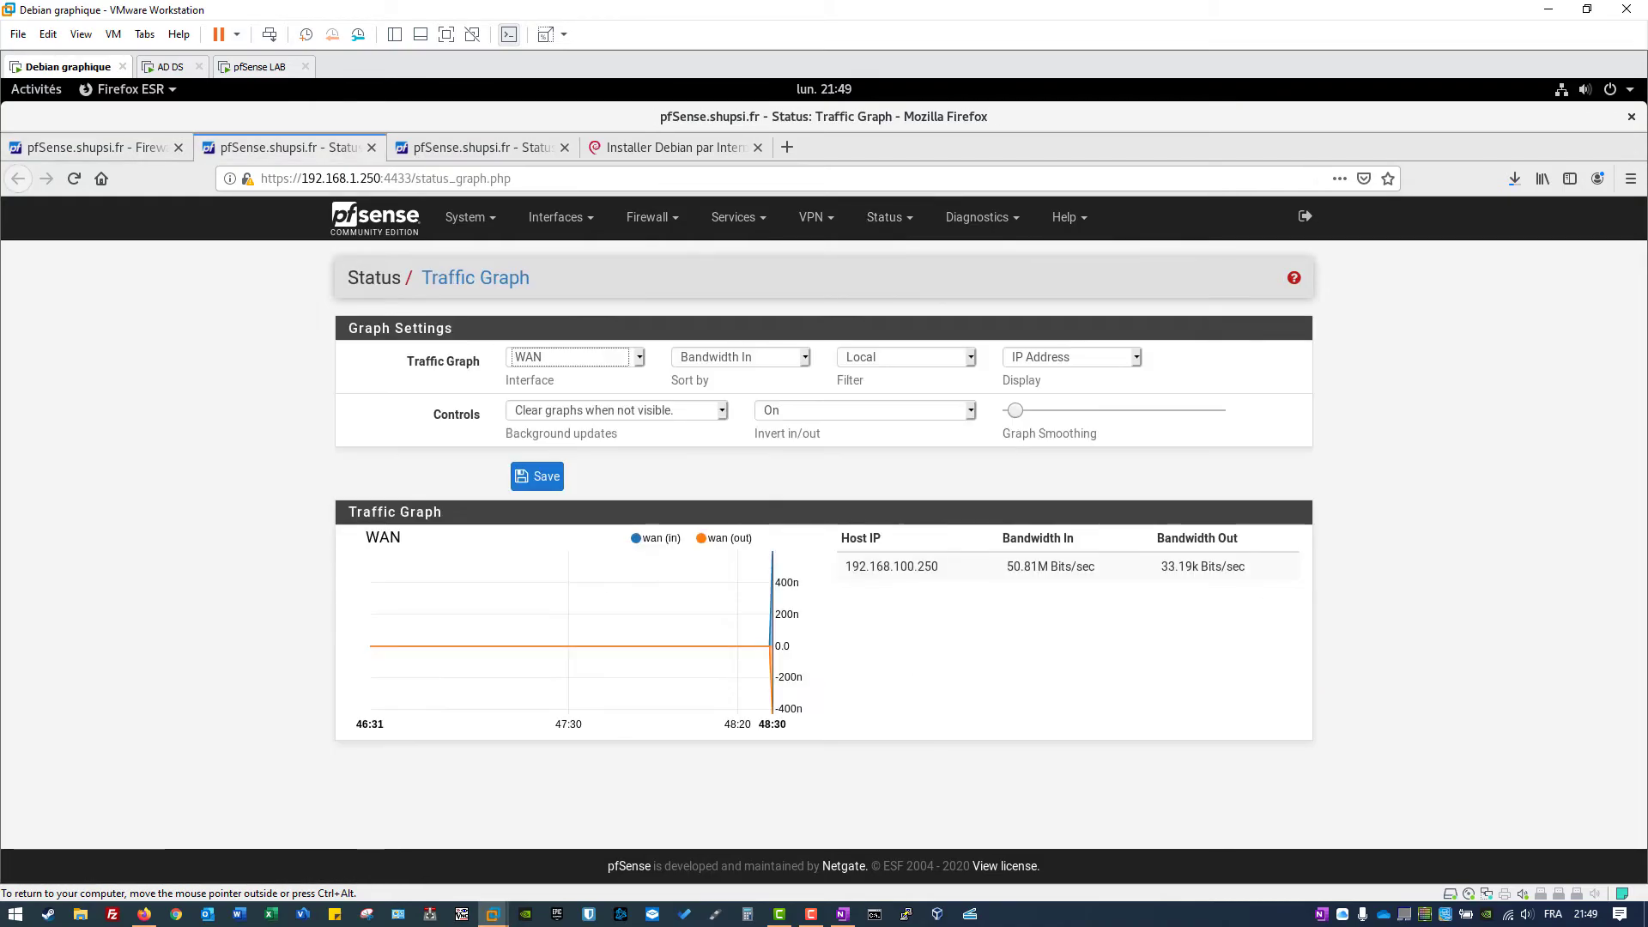
{"action": "mouse_move", "coordinate": [646, 575]}
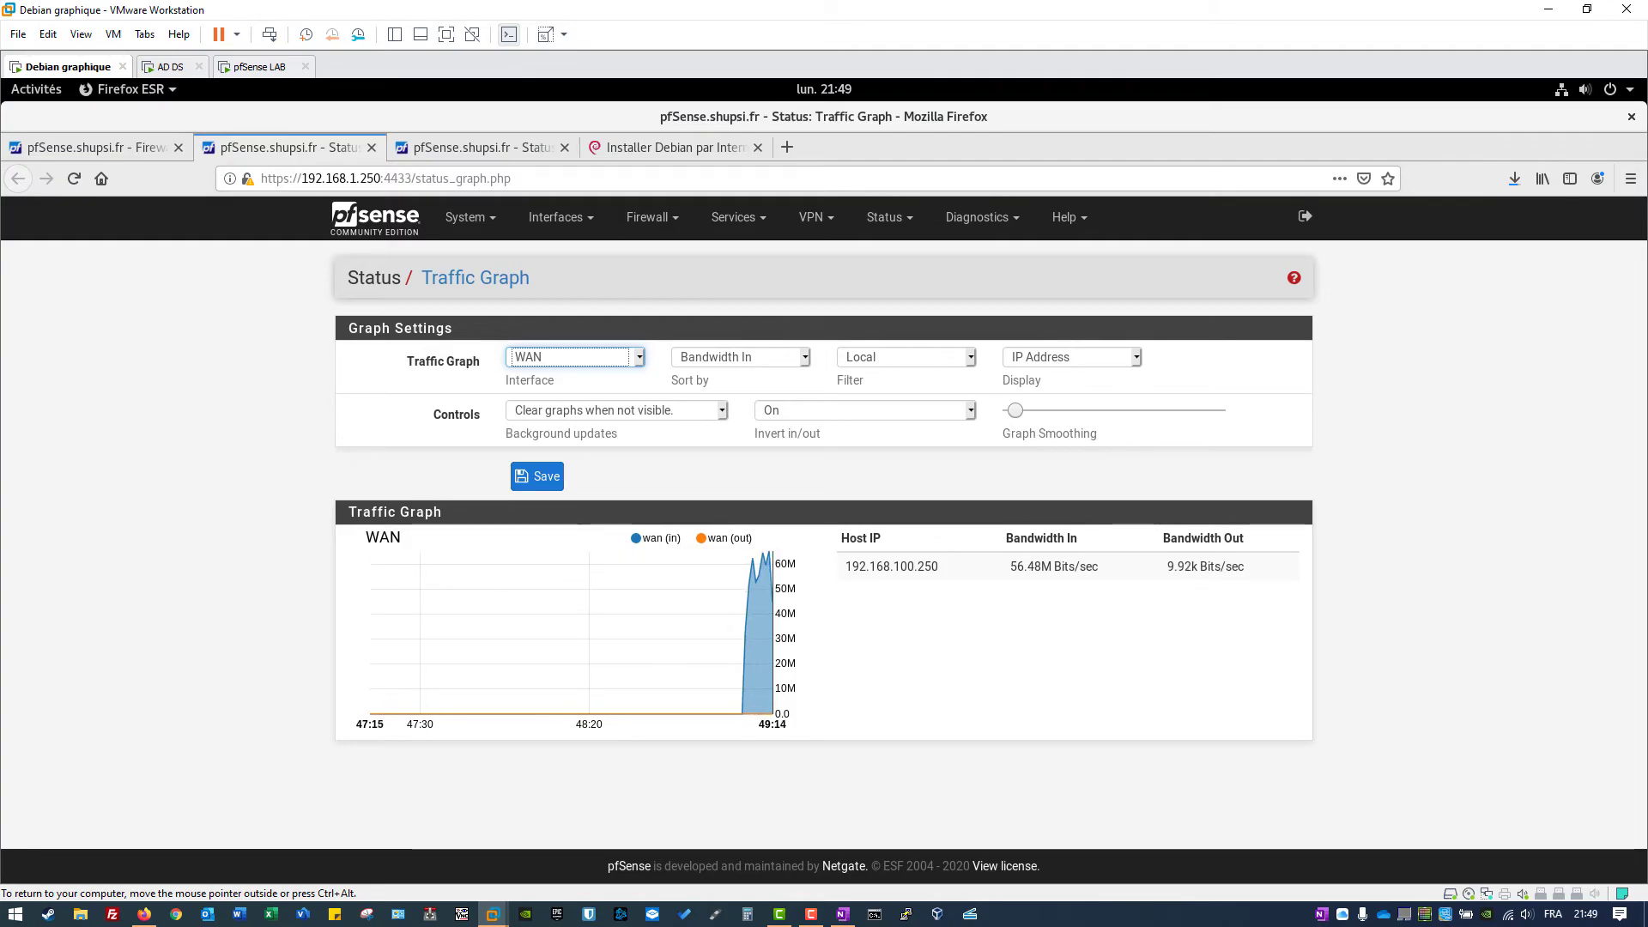
{"action": "left_click_drag", "start_coordinate": [845, 566], "coordinate": [1098, 566]}
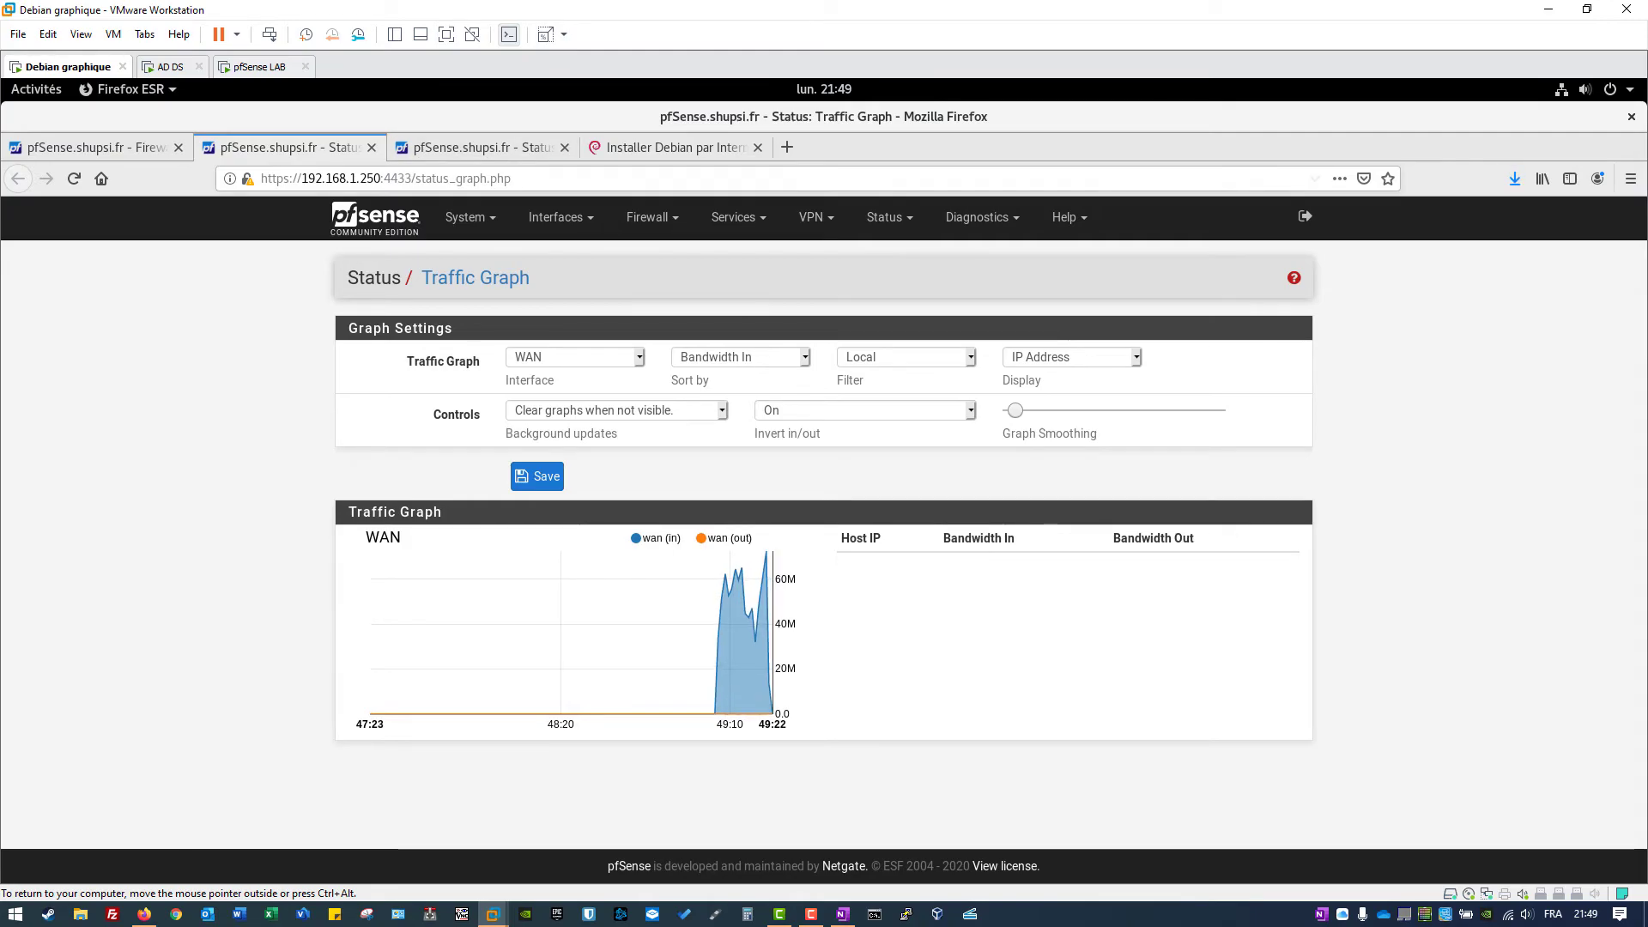
{"action": "left_click", "coordinate": [476, 147]}
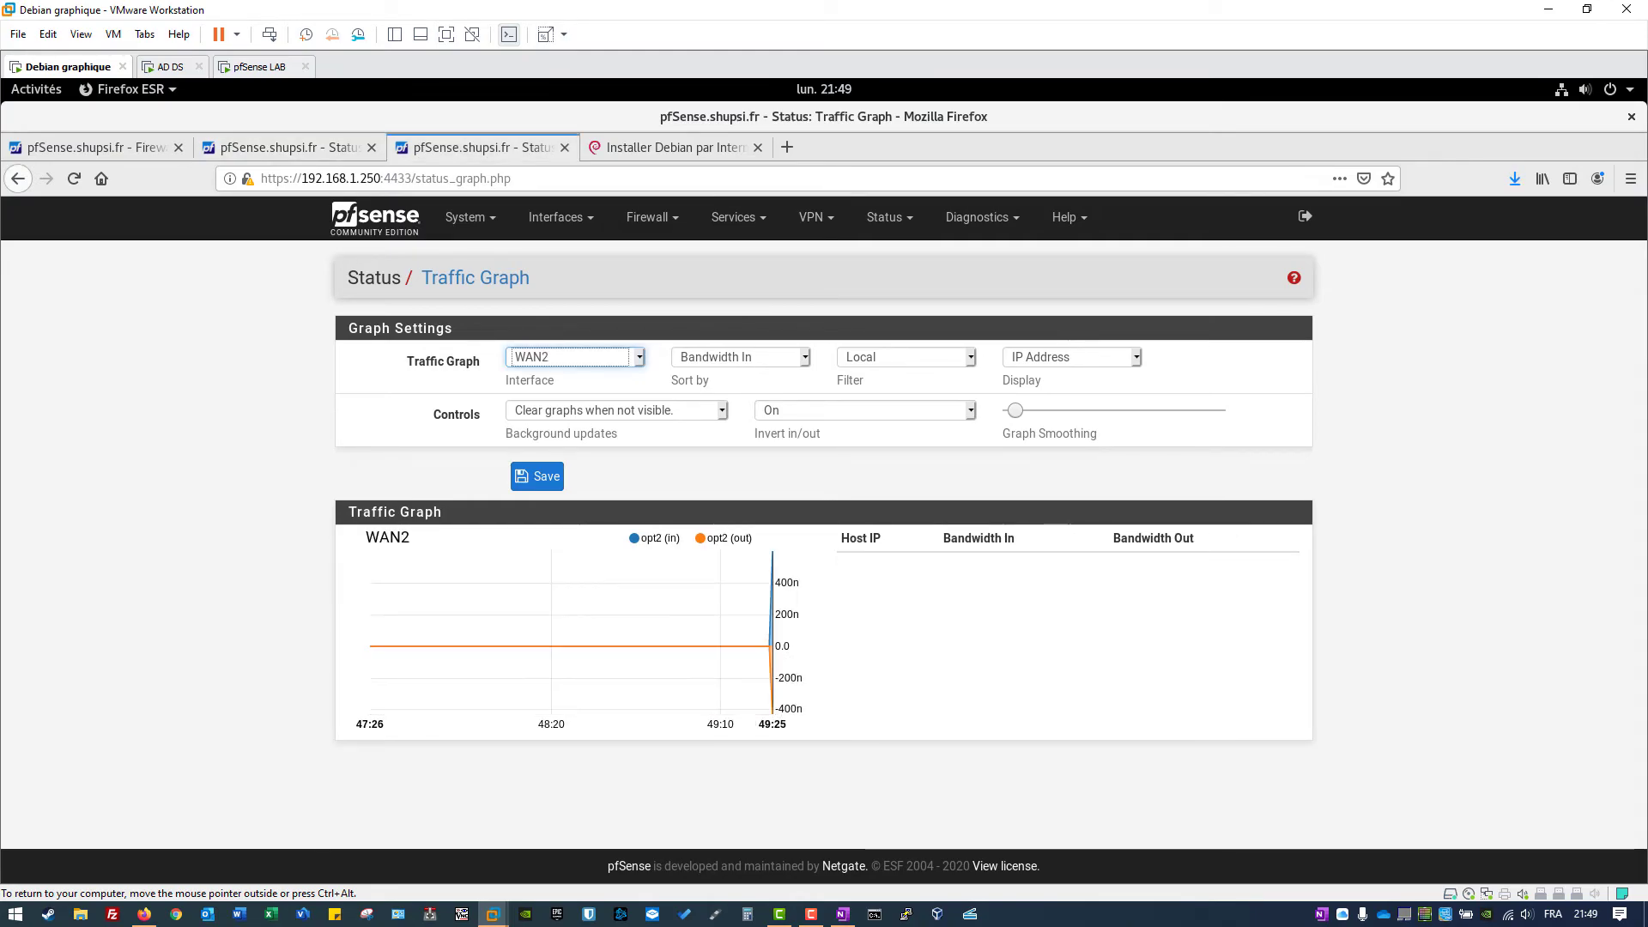
{"action": "key", "text": "ctrl+Page_Up"}
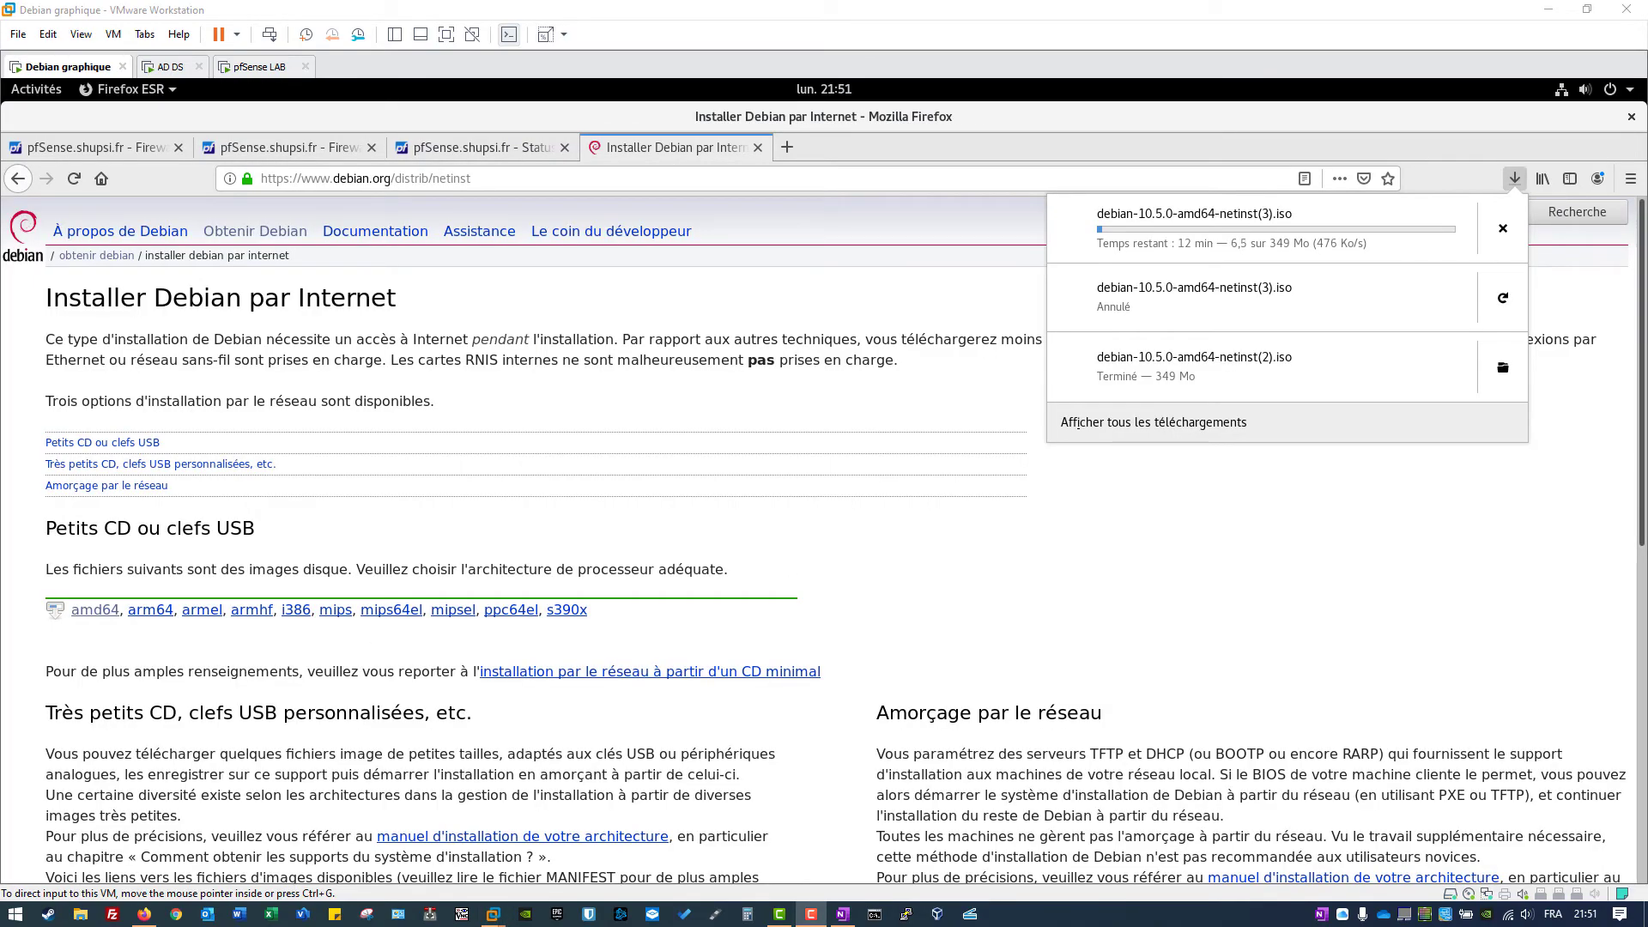
{"action": "left_click", "coordinate": [283, 147]}
{"action": "left_click", "coordinate": [284, 147]}
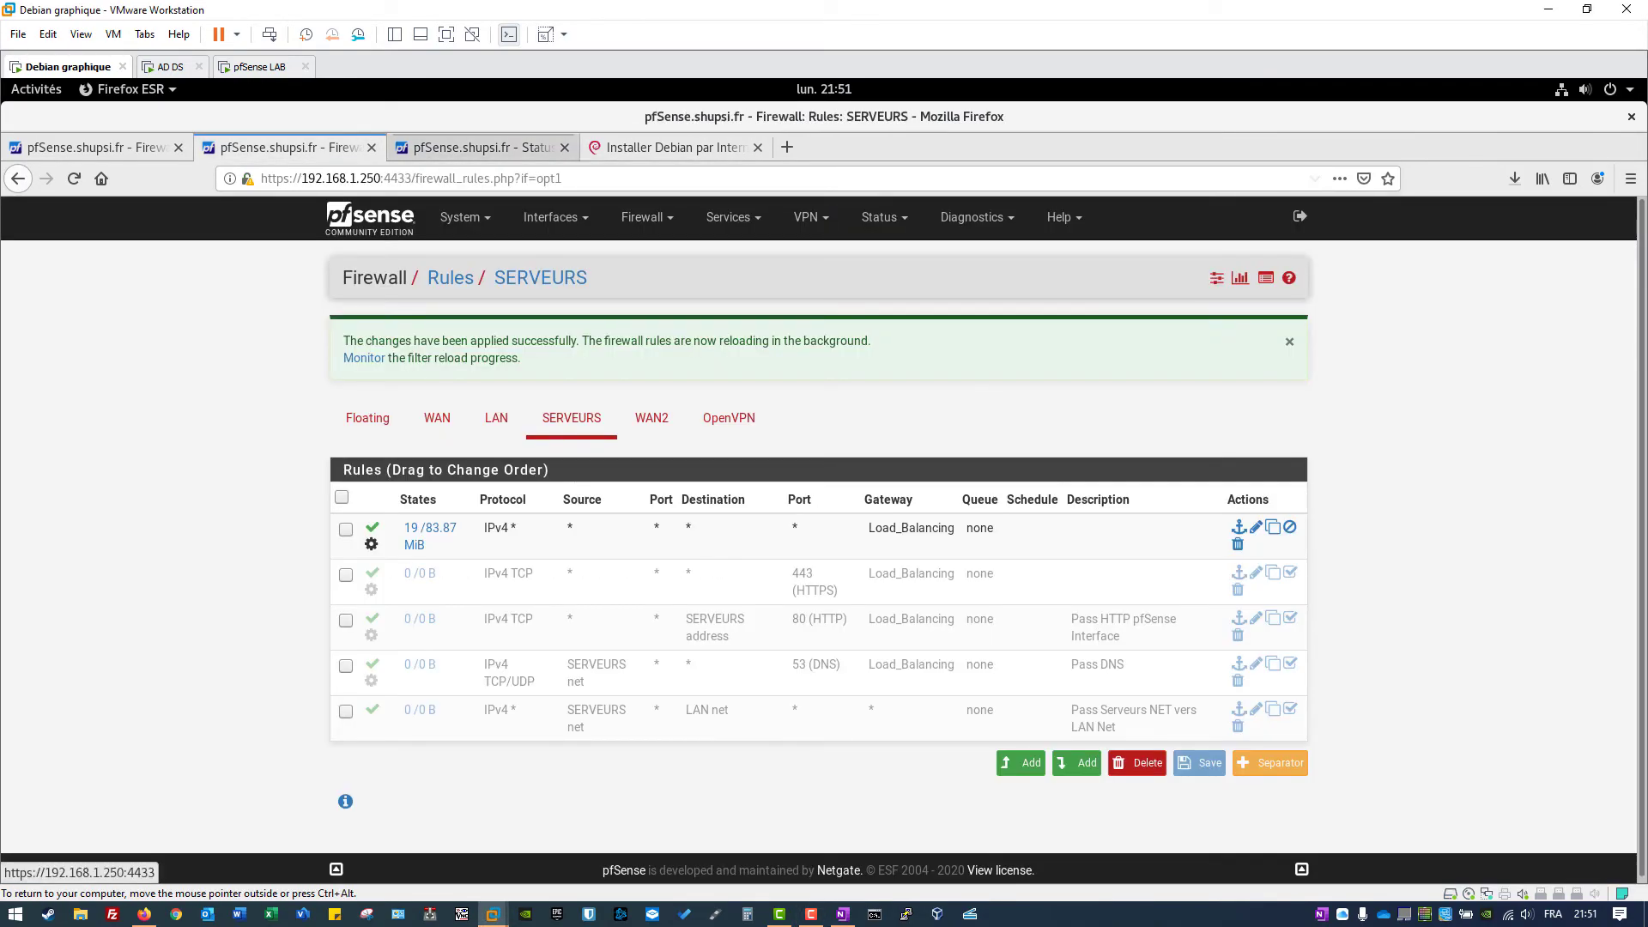
{"action": "left_click", "coordinate": [481, 147]}
{"action": "left_click", "coordinate": [283, 147]}
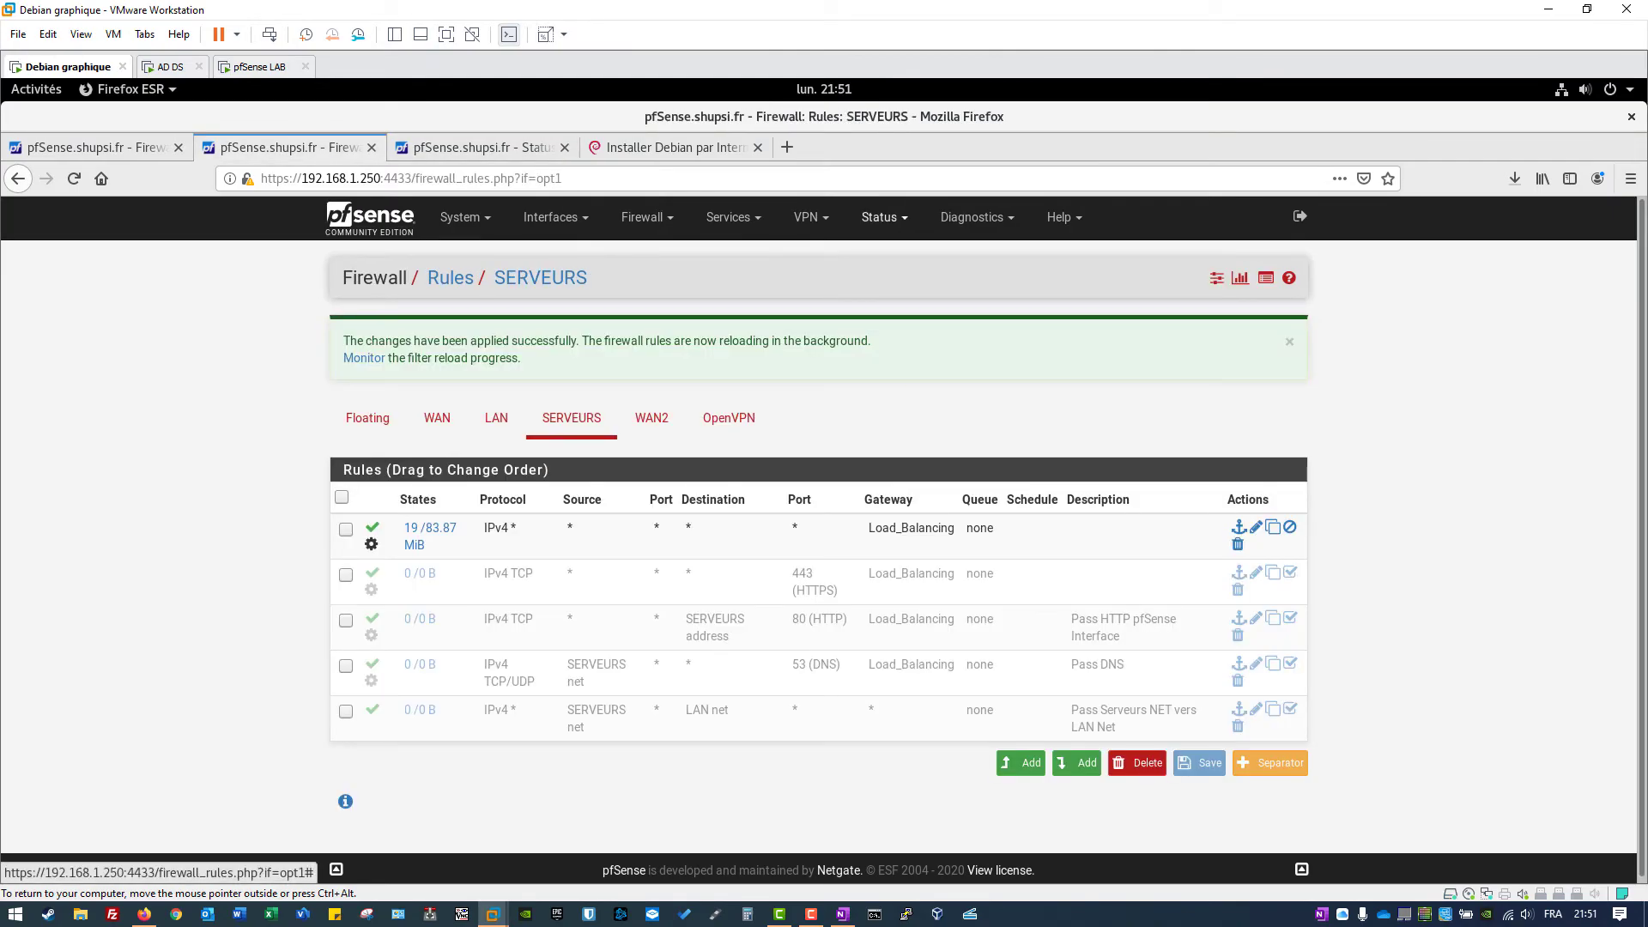
Step: Reopen Status > Traffic Graph and compare WAN and WAN2 graphs with their host rows
{"action": "left_click", "coordinate": [884, 216]}
{"action": "left_click", "coordinate": [911, 720]}
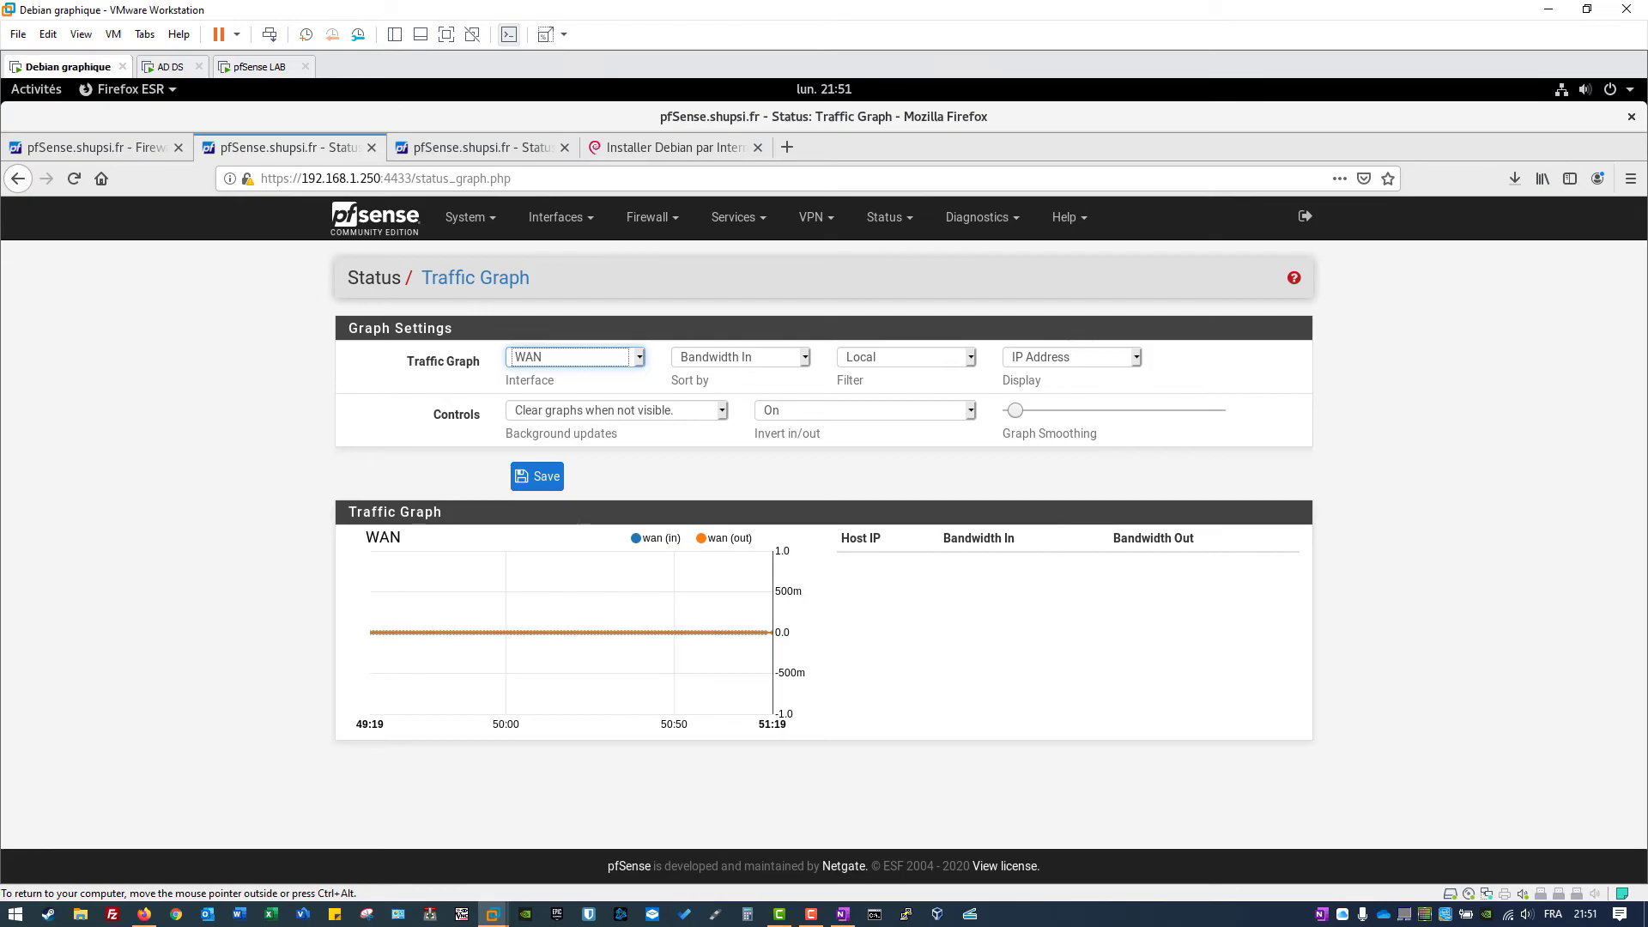
{"action": "key", "text": "ctrl+Tab"}
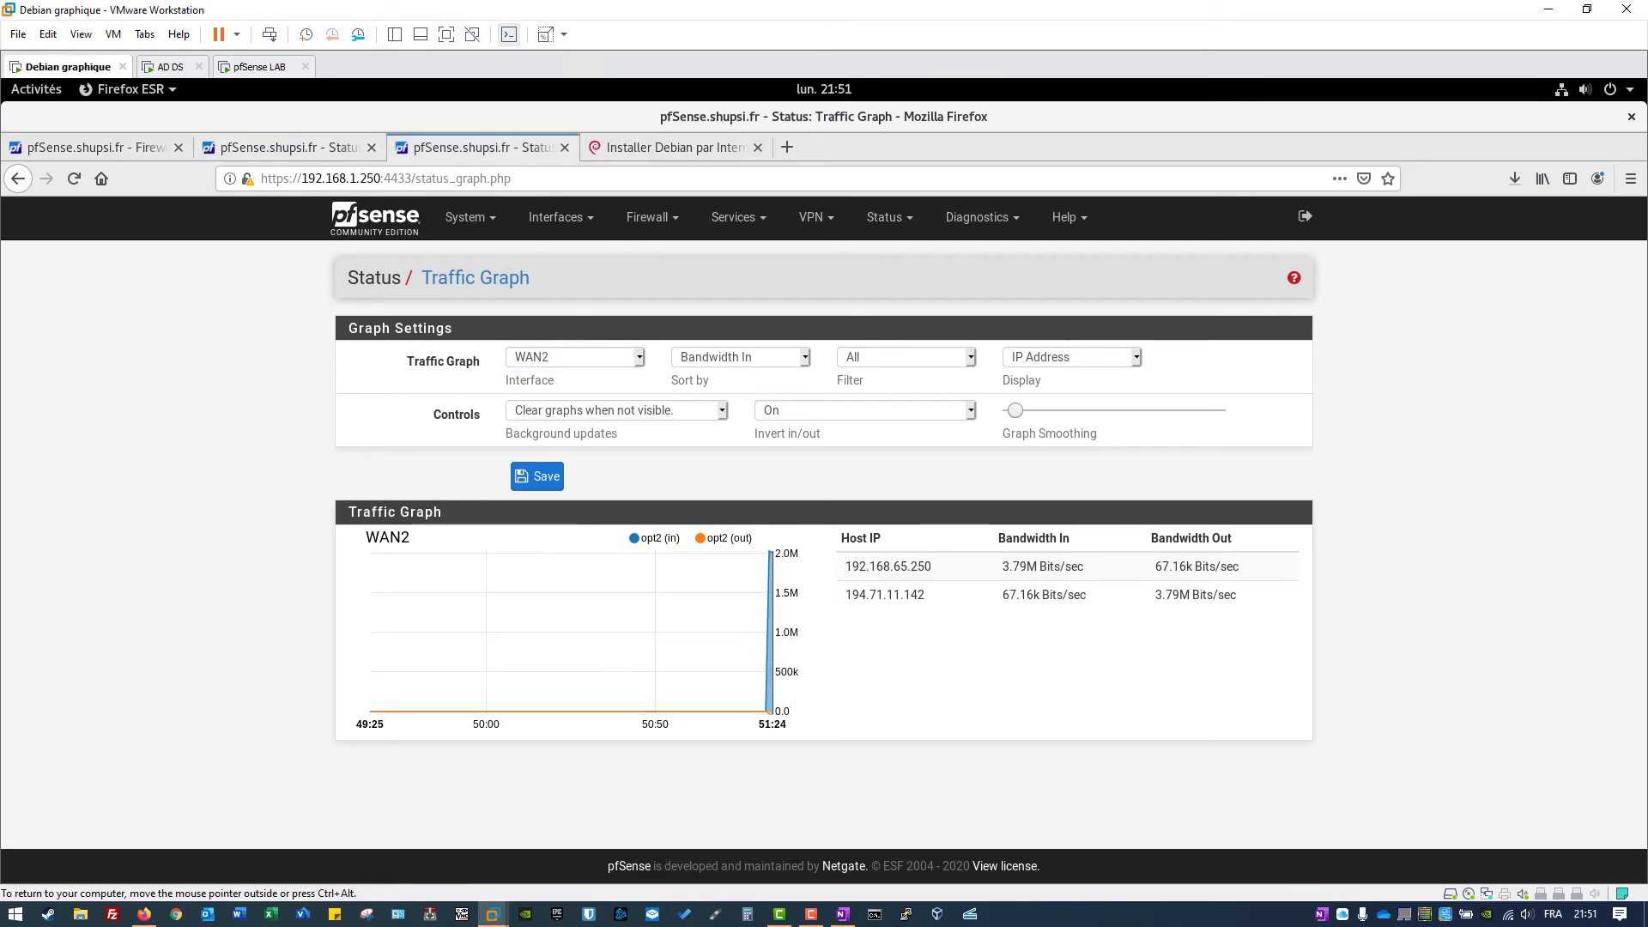
{"action": "key", "text": "ctrl+shift+Tab"}
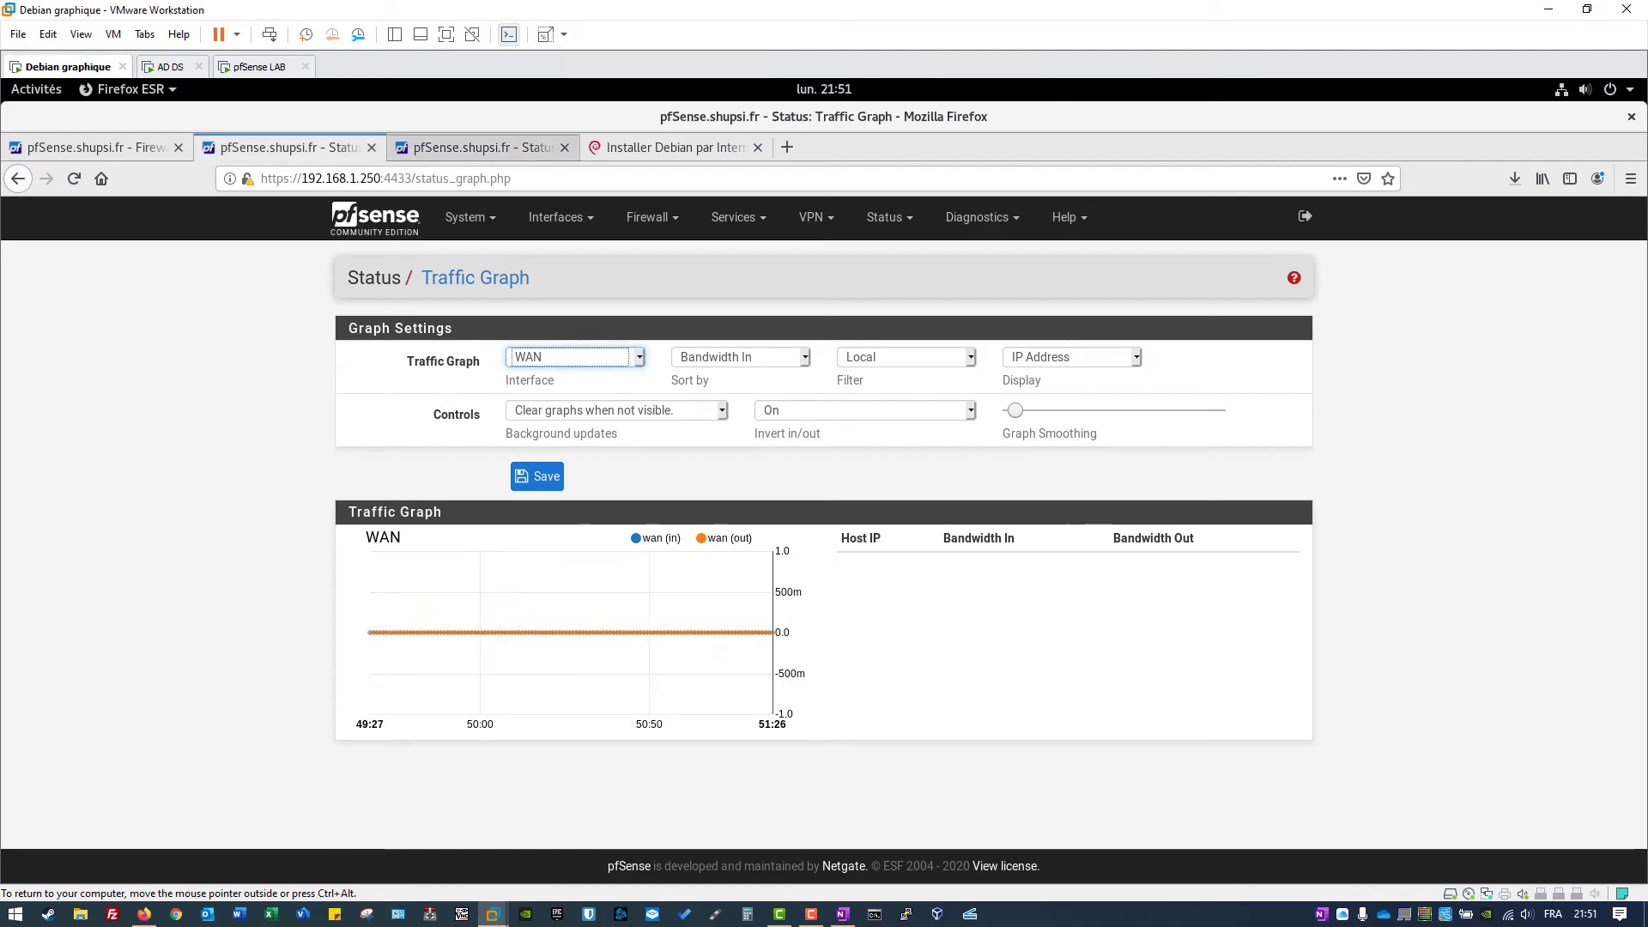
{"action": "left_click", "coordinate": [468, 147]}
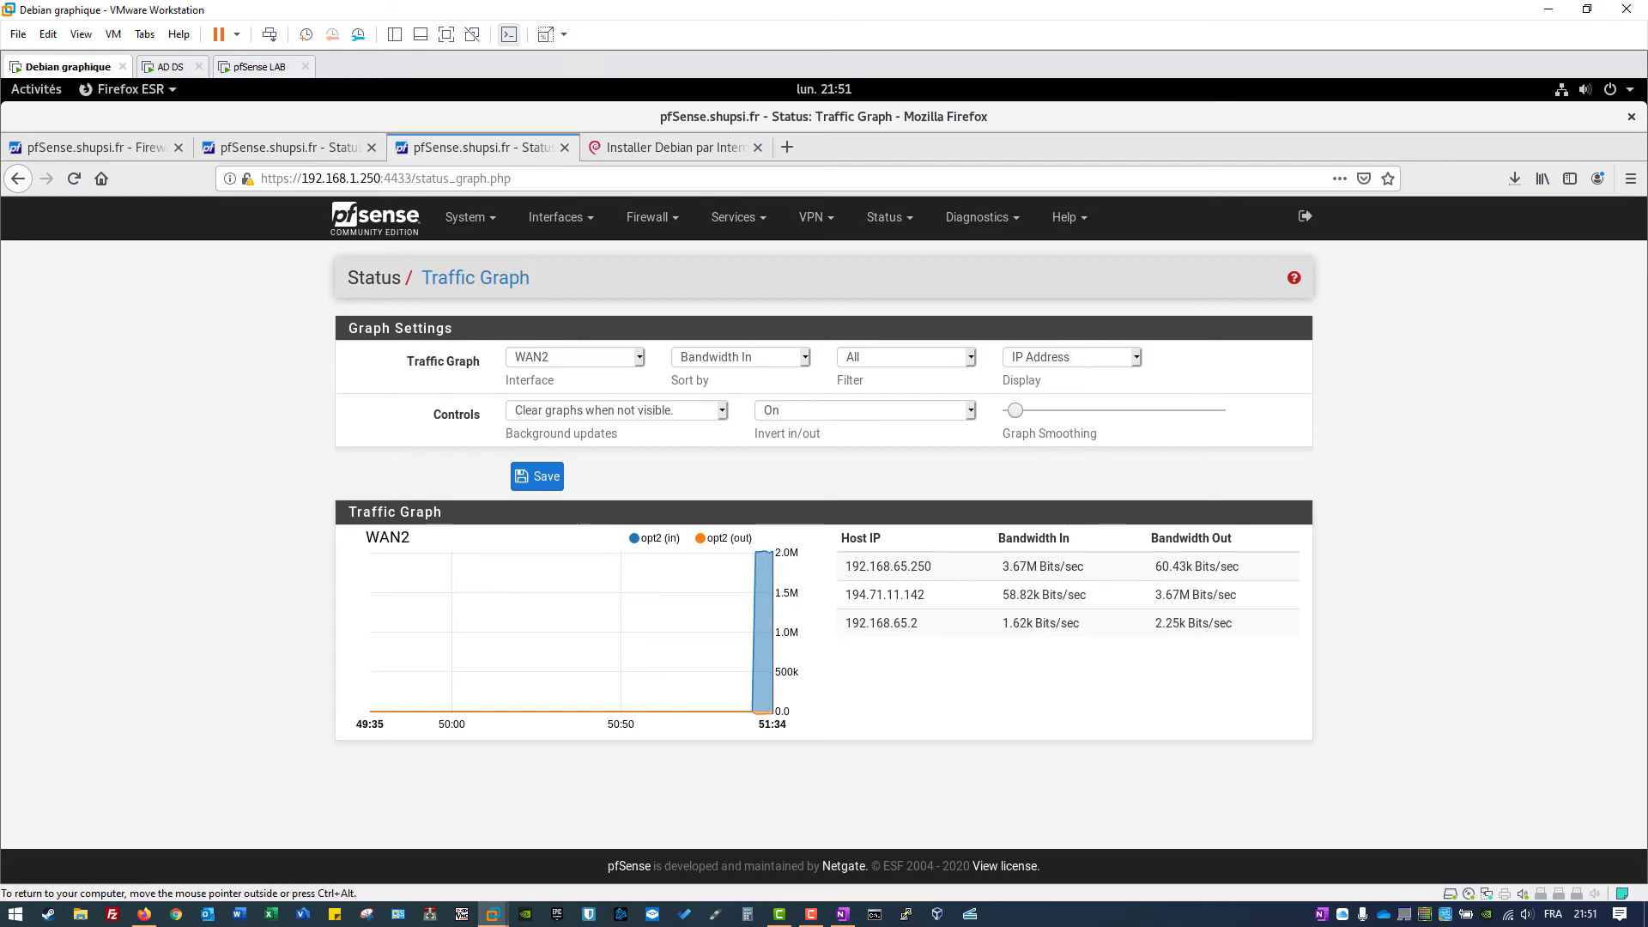
{"action": "key", "text": "Up"}
{"action": "key", "text": "alt+Down"}
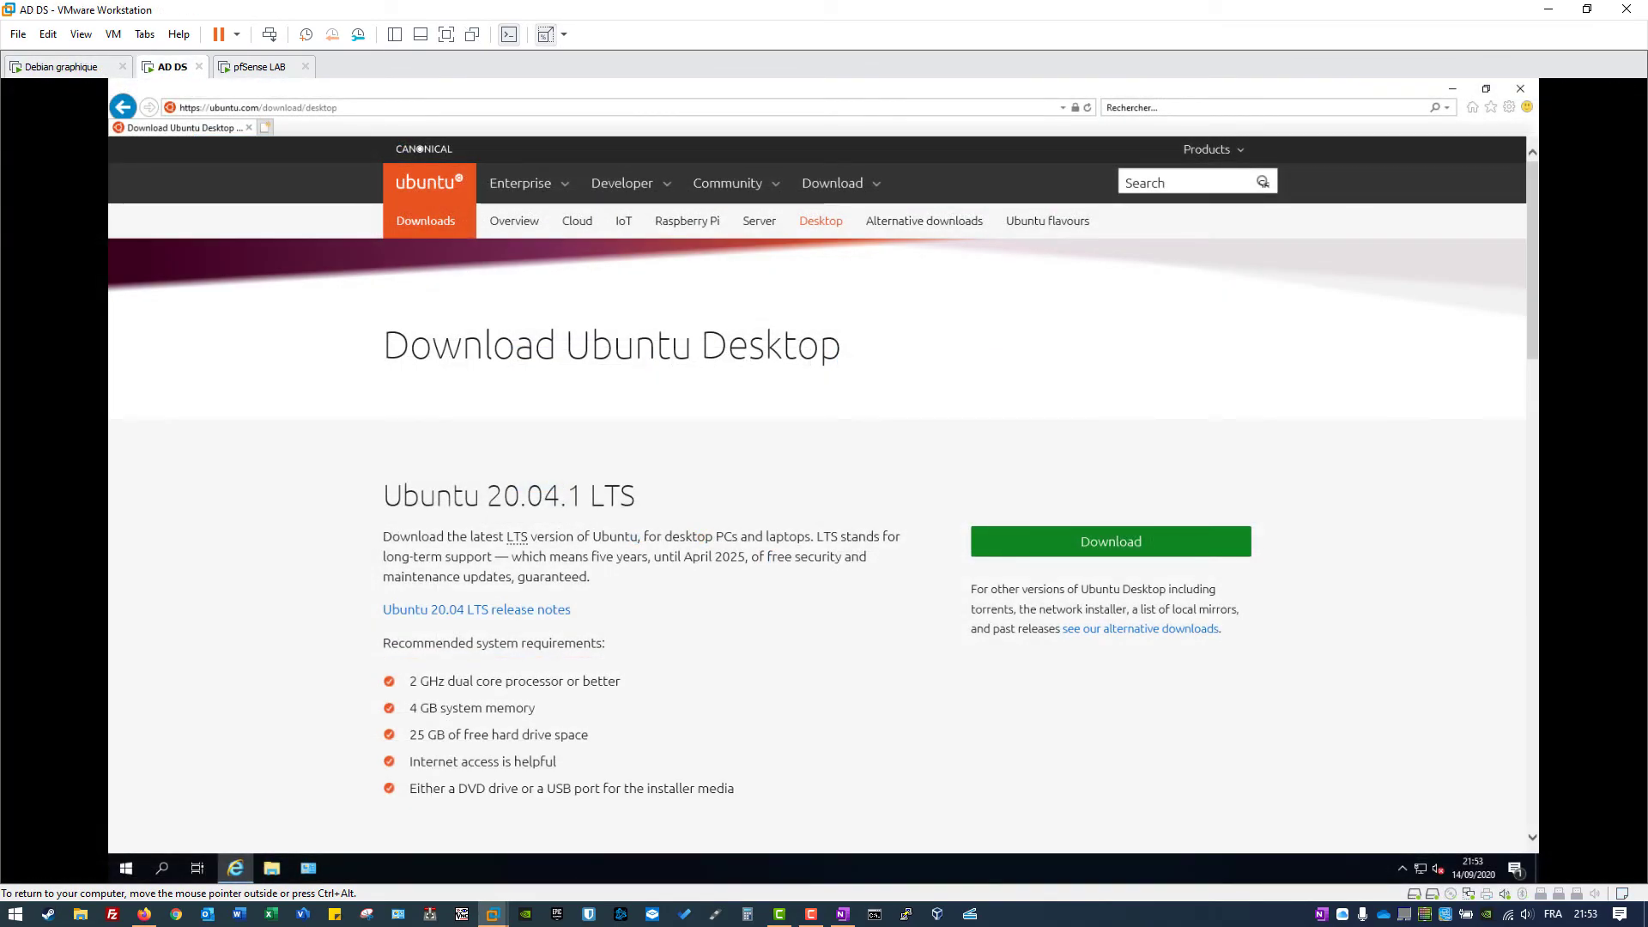
Step: Download the Ubuntu 20.04.1 desktop ISO and choose Enregistrer to save it
{"action": "left_click", "coordinate": [1111, 540]}
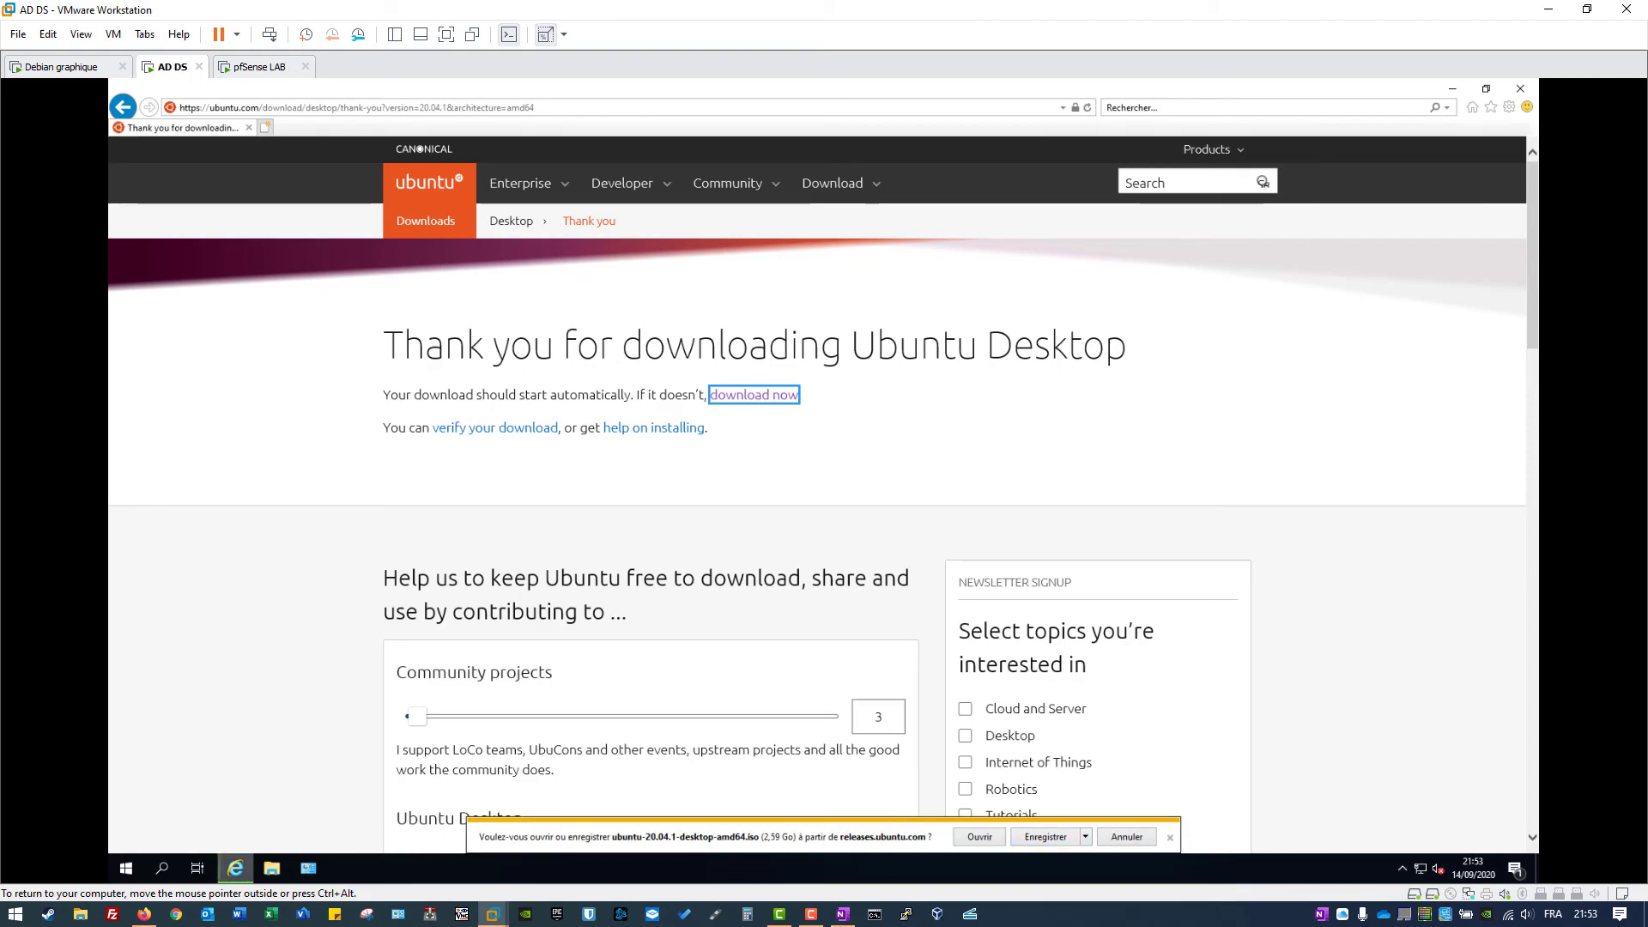
{"action": "left_click", "coordinate": [1044, 837]}
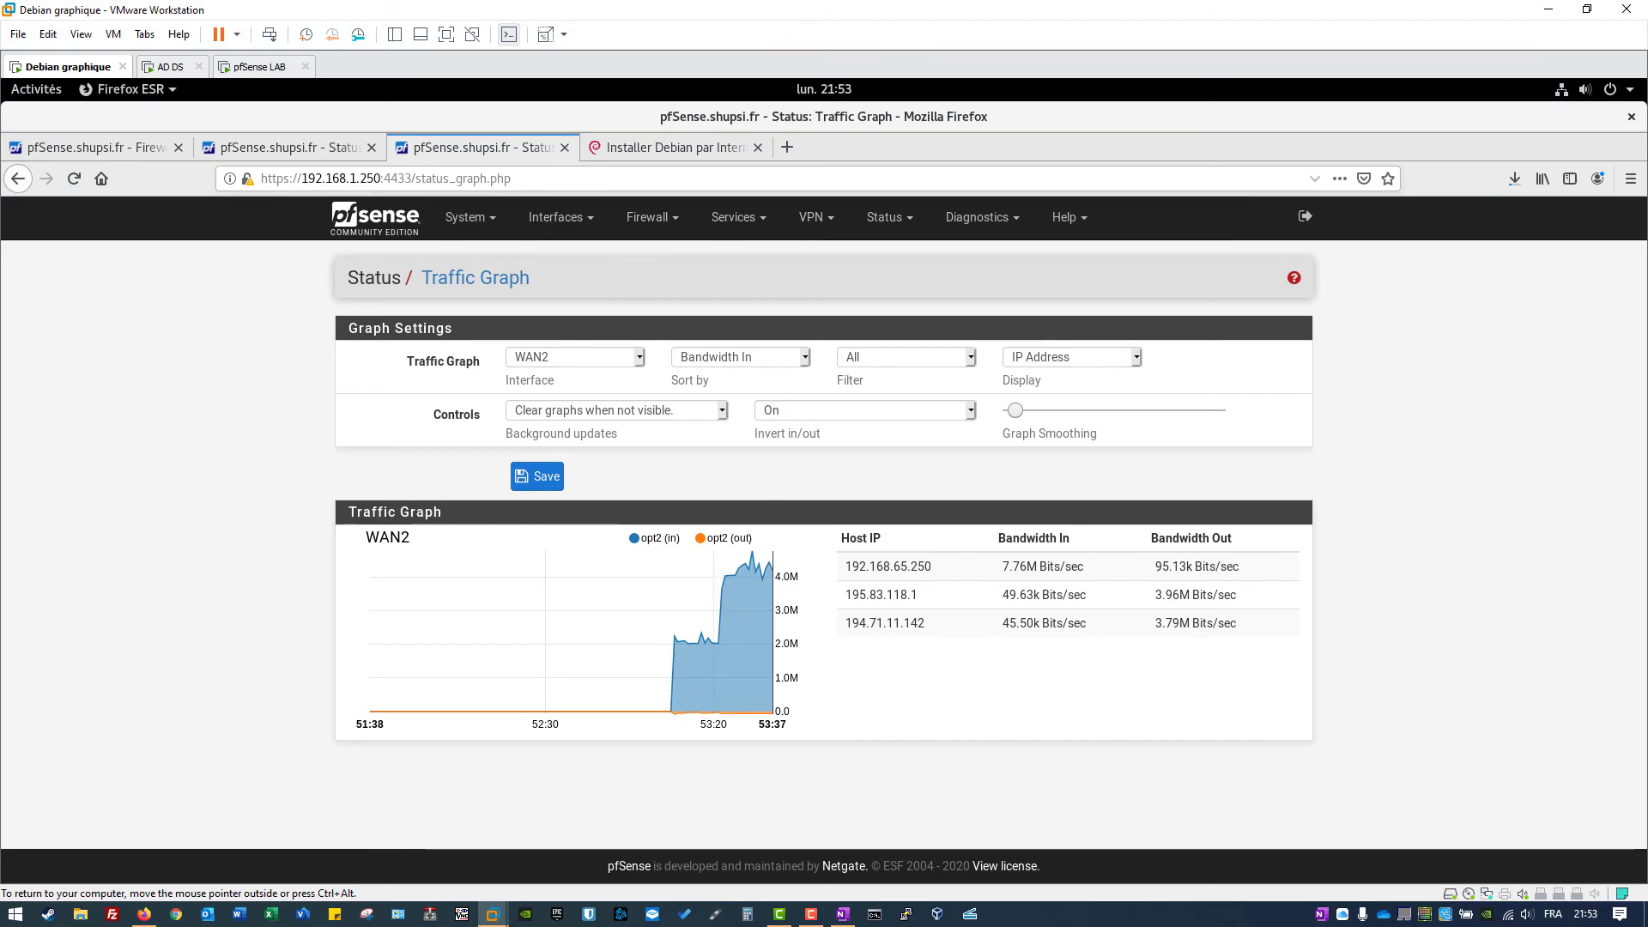
Step: Compare WAN and WAN2 traffic graphs while the Debian ISO downloads, showing ~2M bits/sec incoming on WAN
{"action": "left_click", "coordinate": [283, 147]}
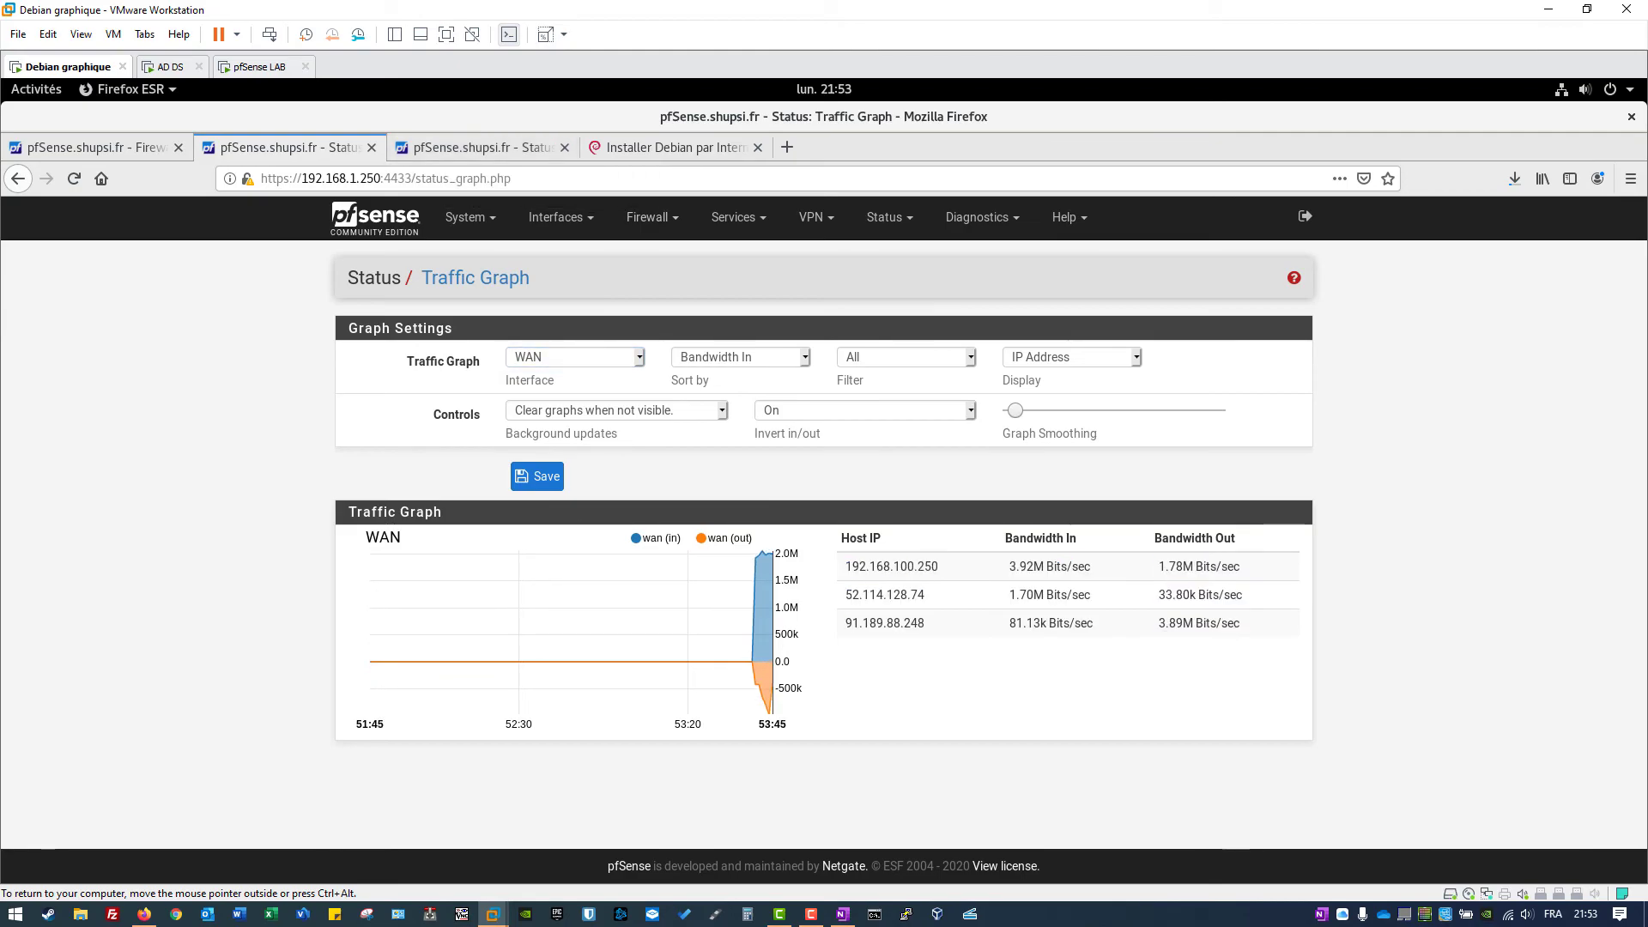
{"action": "left_click_drag", "start_coordinate": [1044, 566], "coordinate": [1239, 594]}
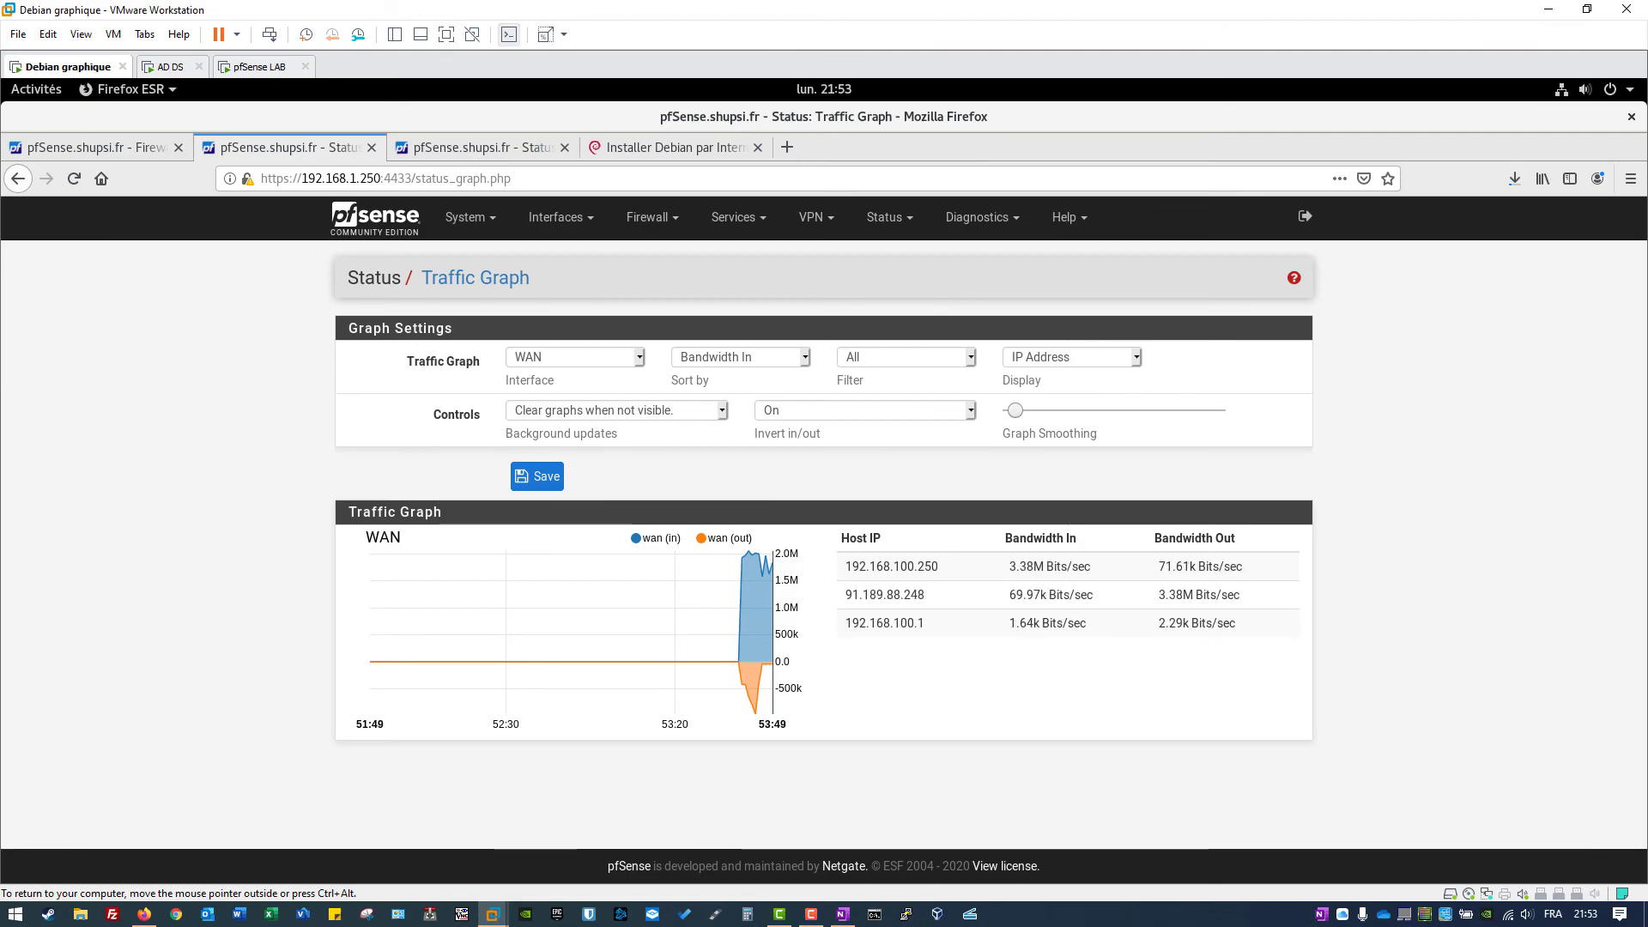
{"action": "key", "text": "ctrl+Tab"}
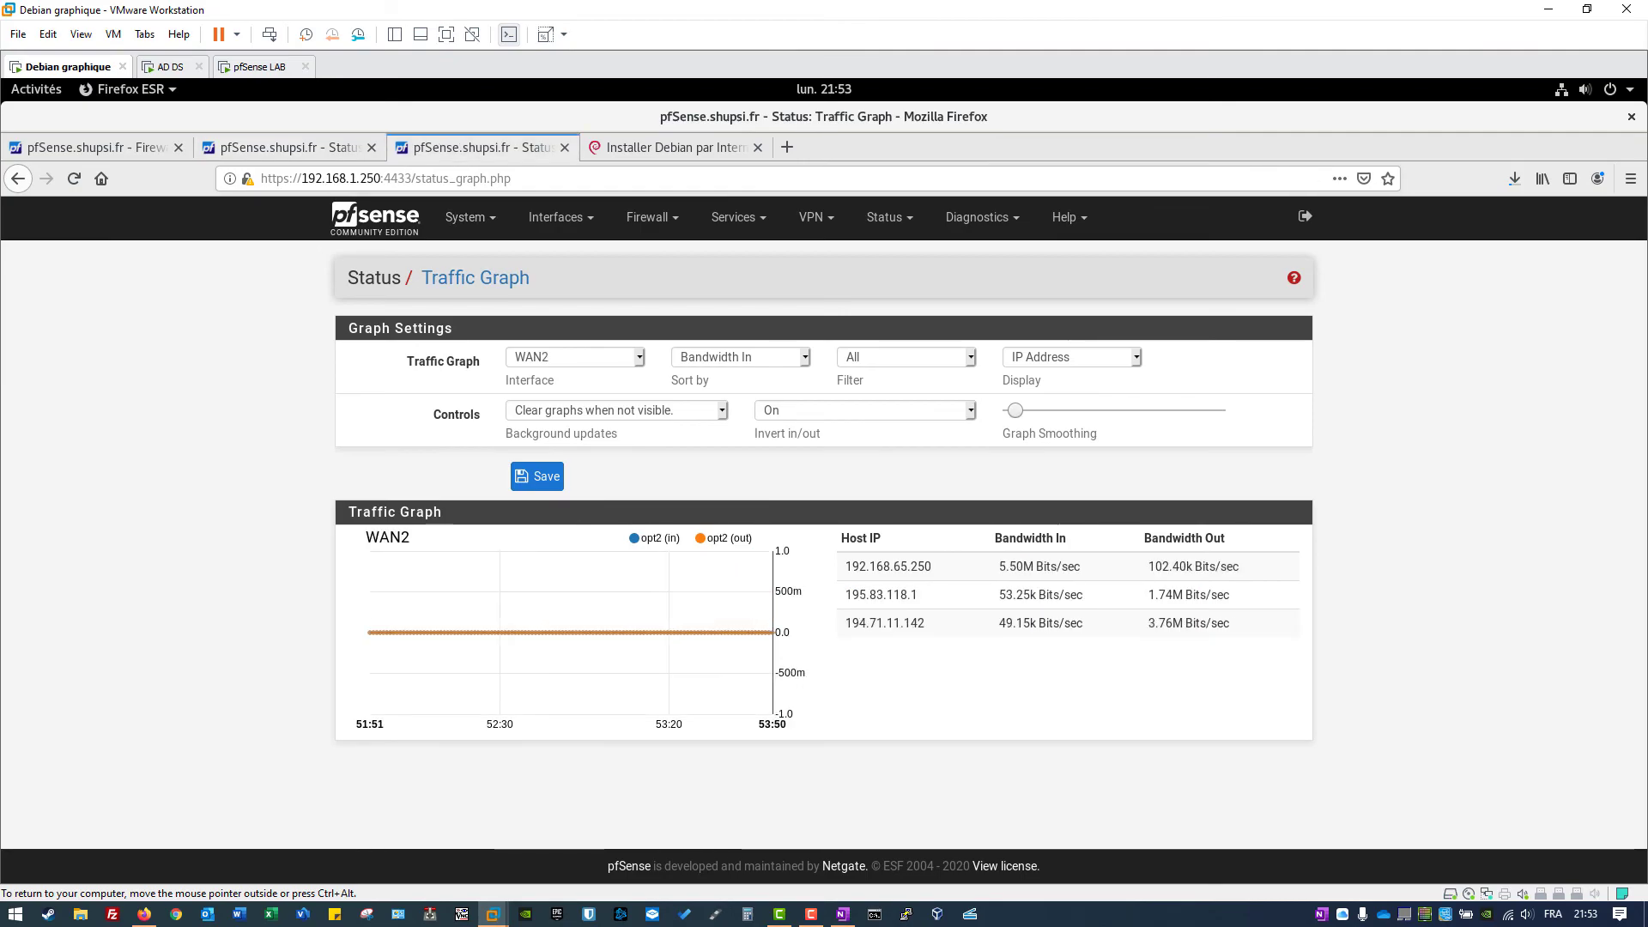
{"action": "left_click", "coordinate": [1514, 177]}
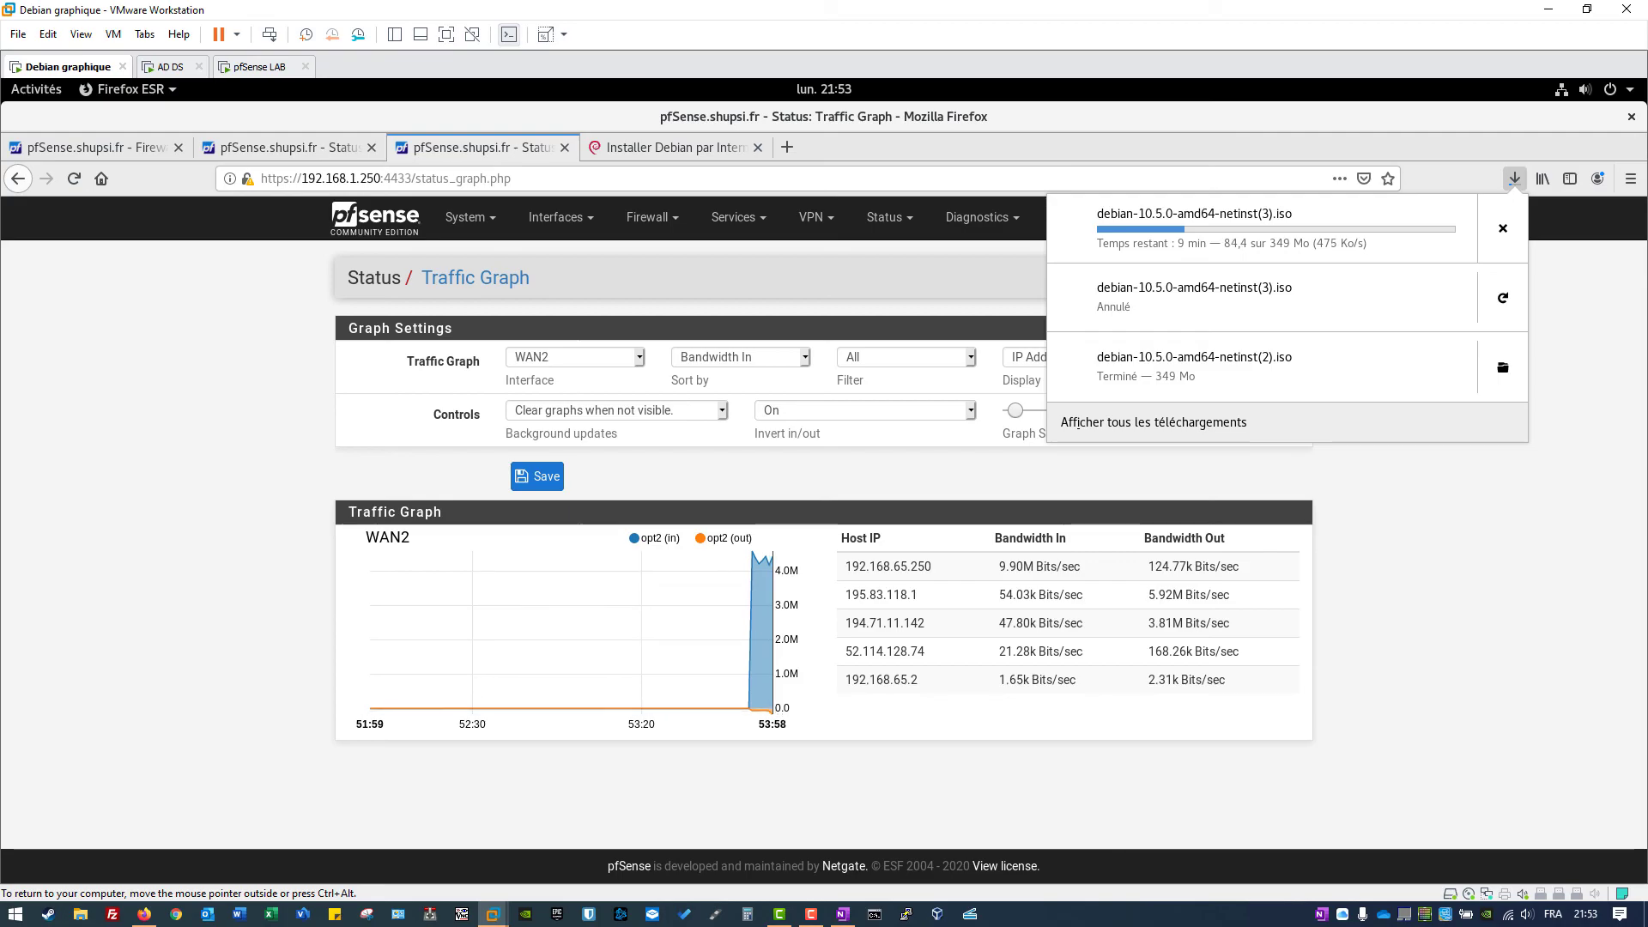
{"action": "key", "text": "Escape"}
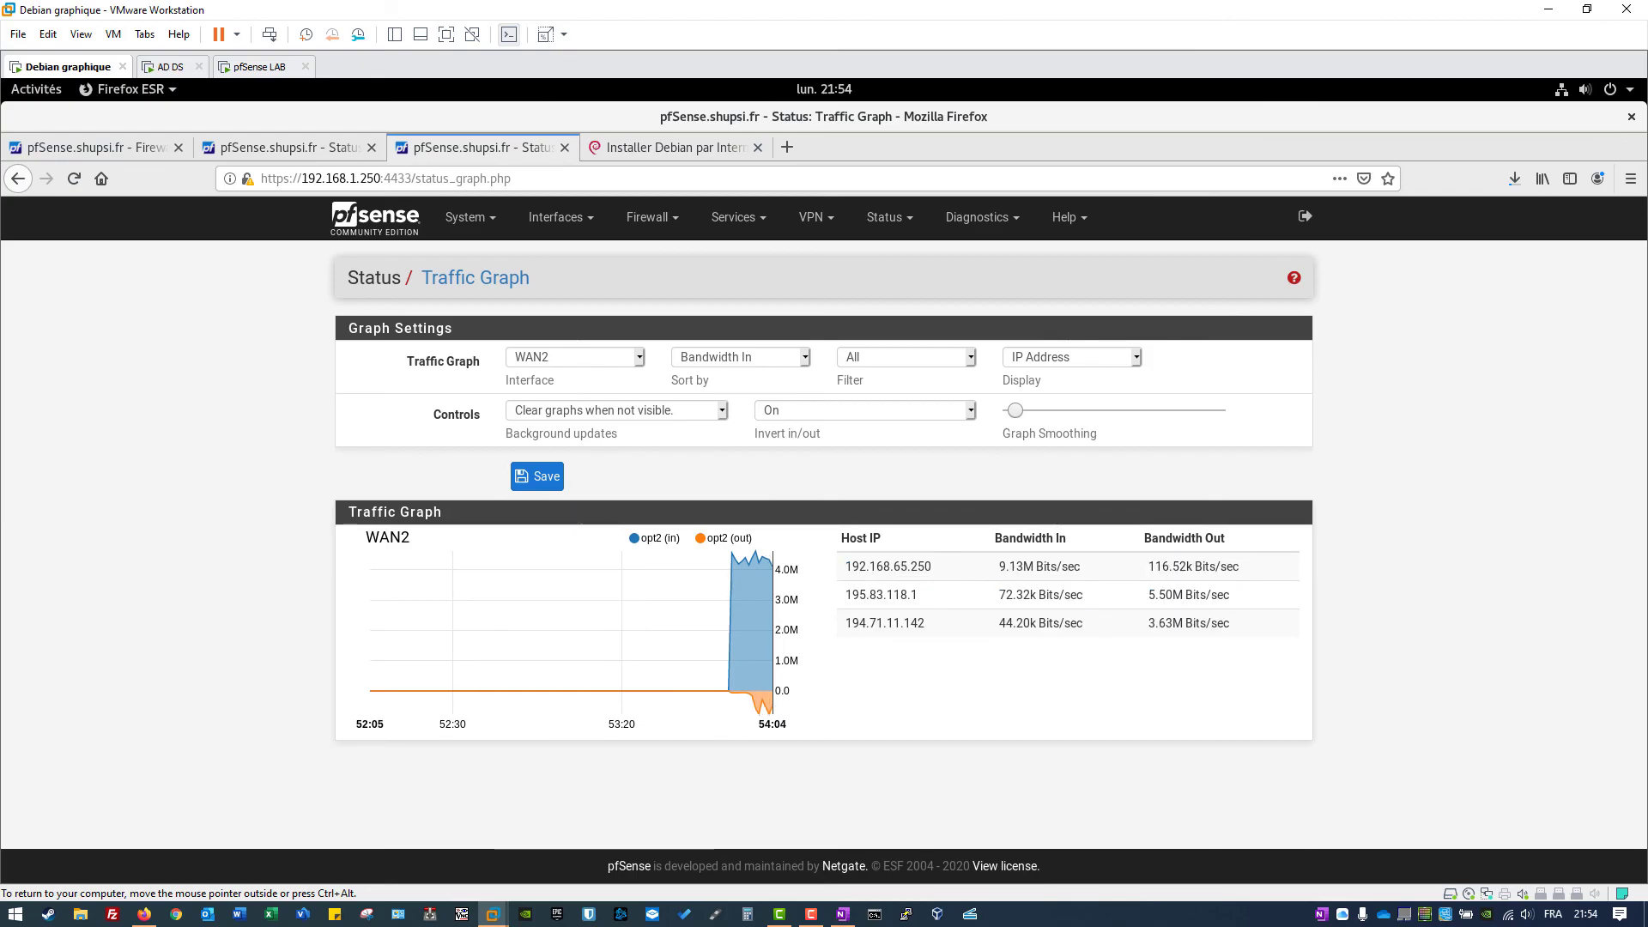
{"action": "key", "text": "ctrl+Page_Up"}
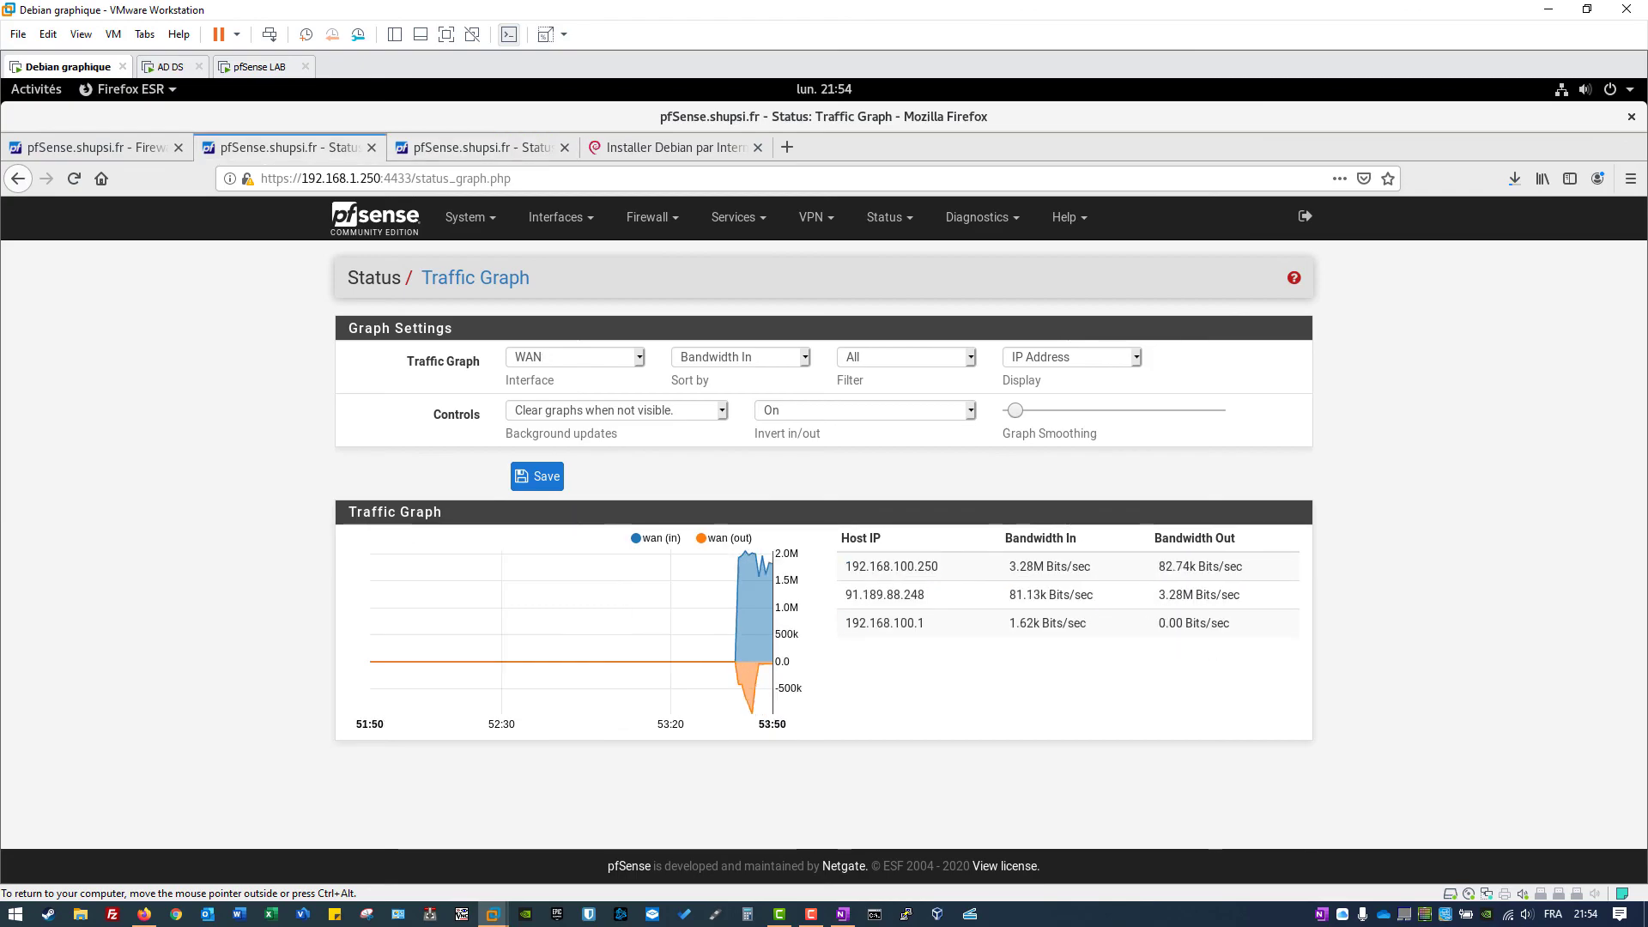